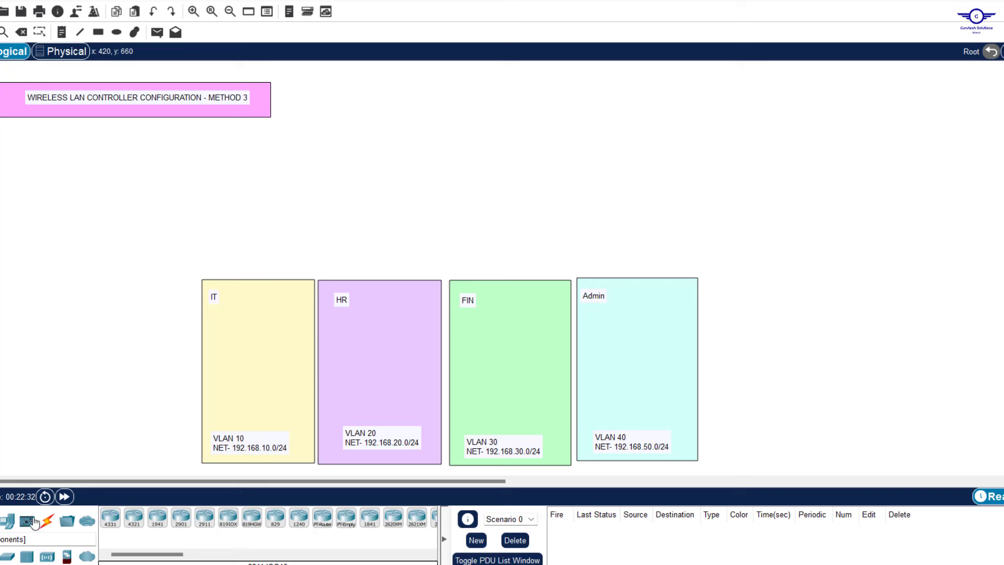
# Place a 2960 switch, Switch0, above the VLAN areas on the canvas
pyautogui.click(7, 555)
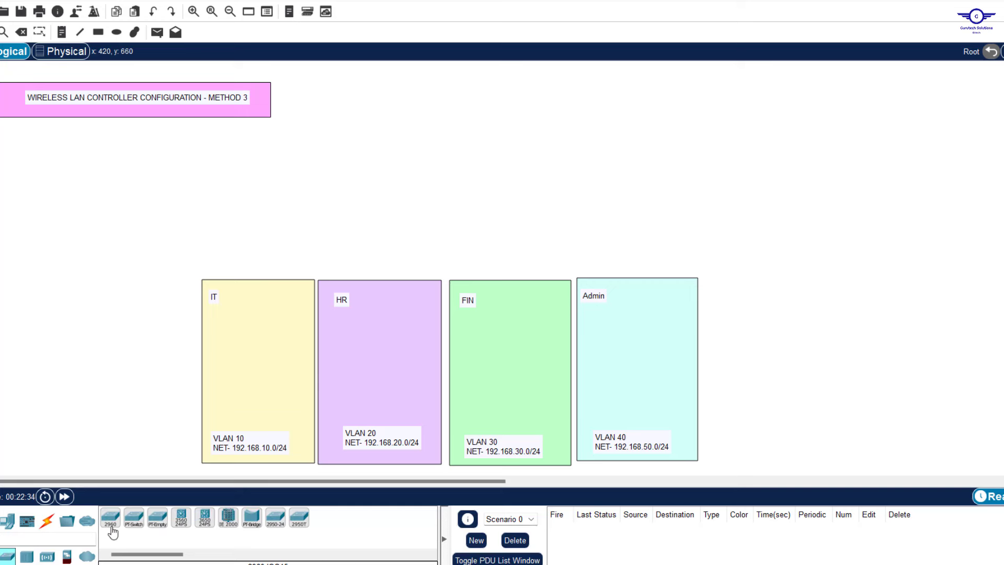
pyautogui.moveTo(110, 518); pyautogui.dragTo(444, 178)
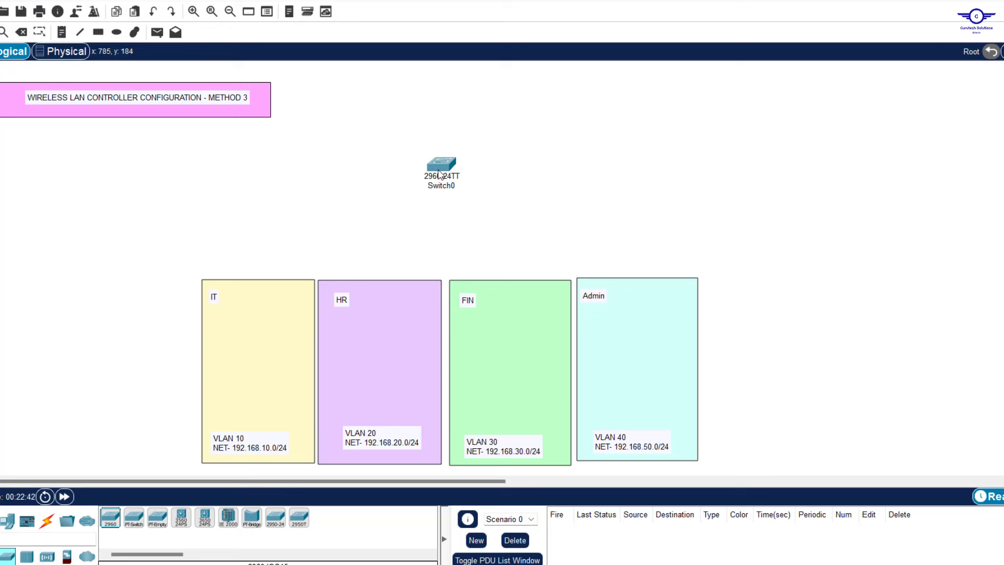
pyautogui.moveTo(439, 172); pyautogui.dragTo(433, 192)
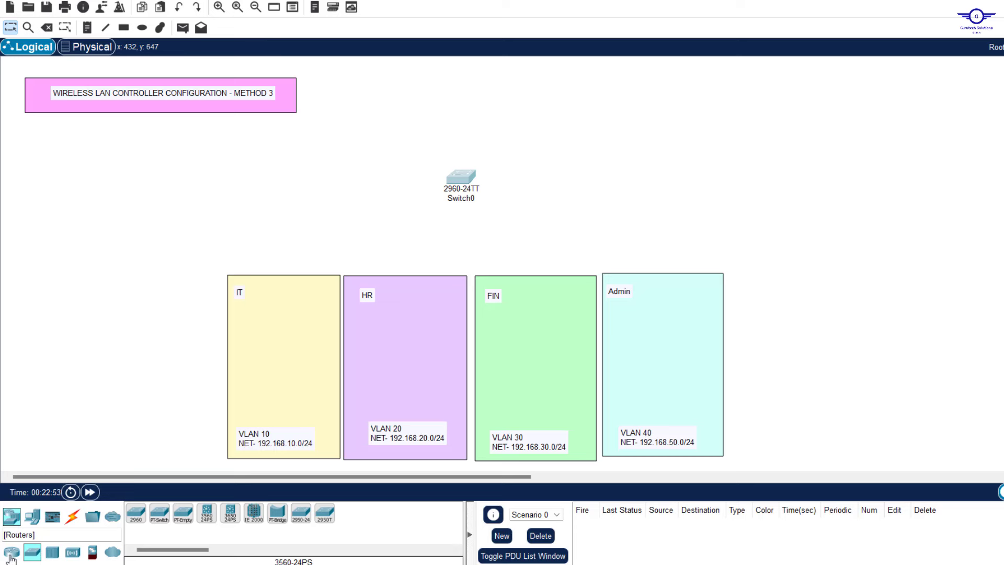
# Add a 2911 router, Router0, above Switch0
pyautogui.click(11, 554)
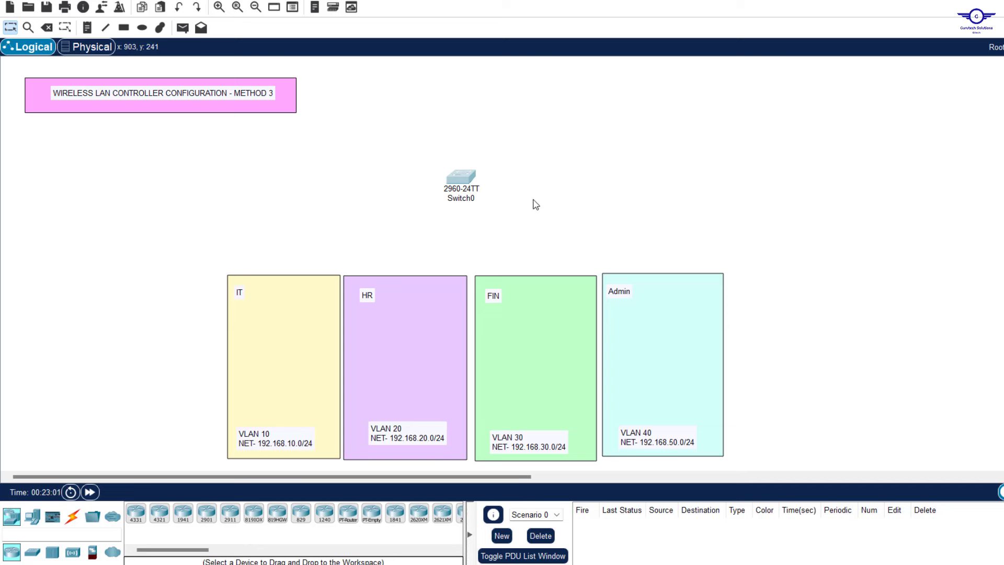
pyautogui.moveTo(404, 146); pyautogui.dragTo(530, 229)
pyautogui.click(612, 207)
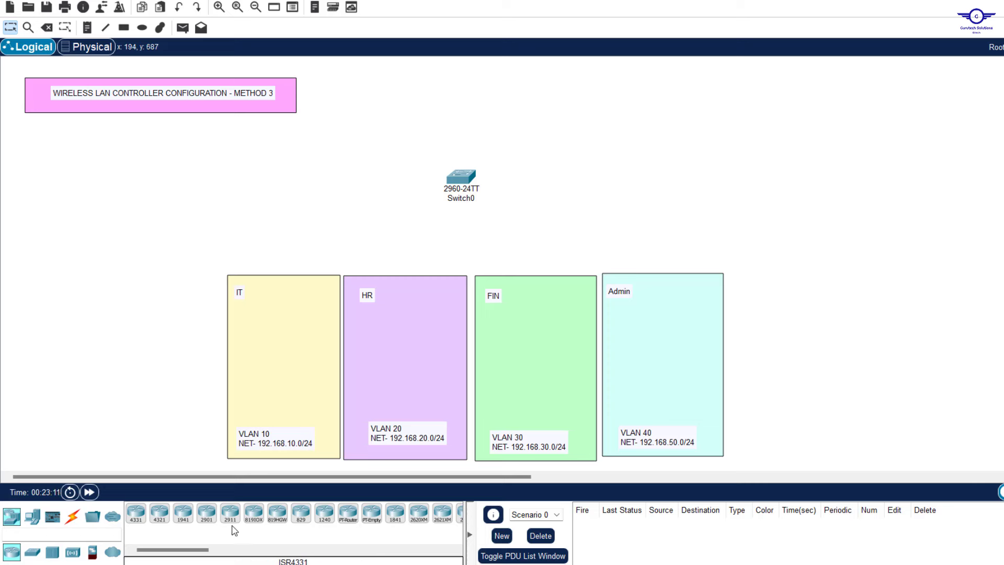
pyautogui.moveTo(231, 520); pyautogui.dragTo(468, 85)
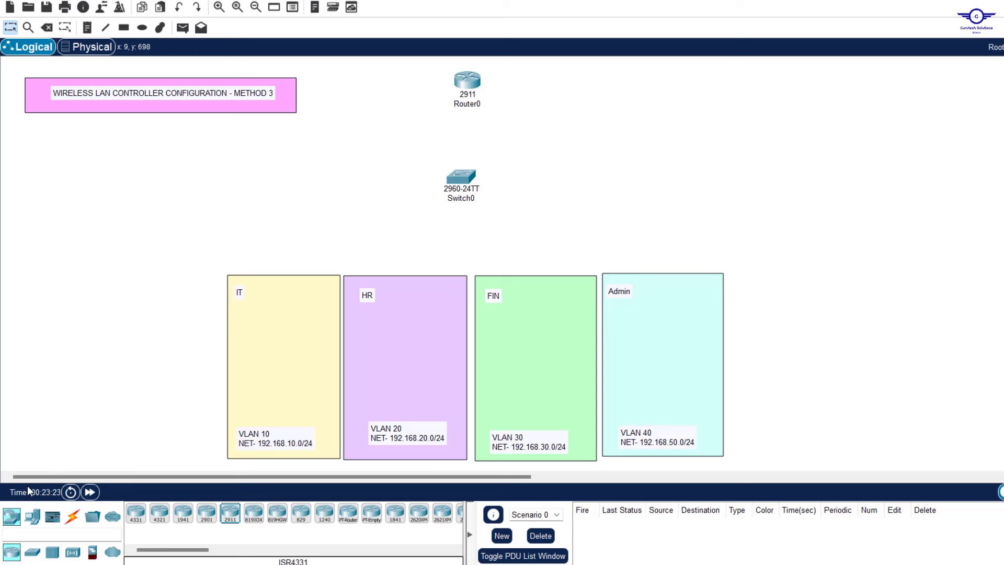
# Add a Server-PT, Server0, to the left of Router0
pyautogui.click(32, 516)
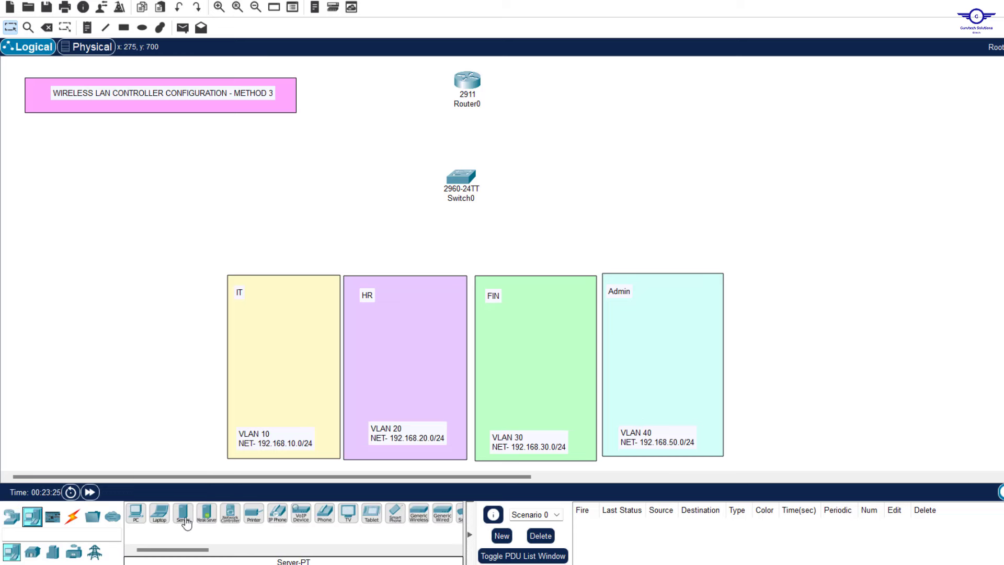
pyautogui.moveTo(183, 512); pyautogui.dragTo(598, 86)
pyautogui.moveTo(340, 69); pyautogui.dragTo(341, 75)
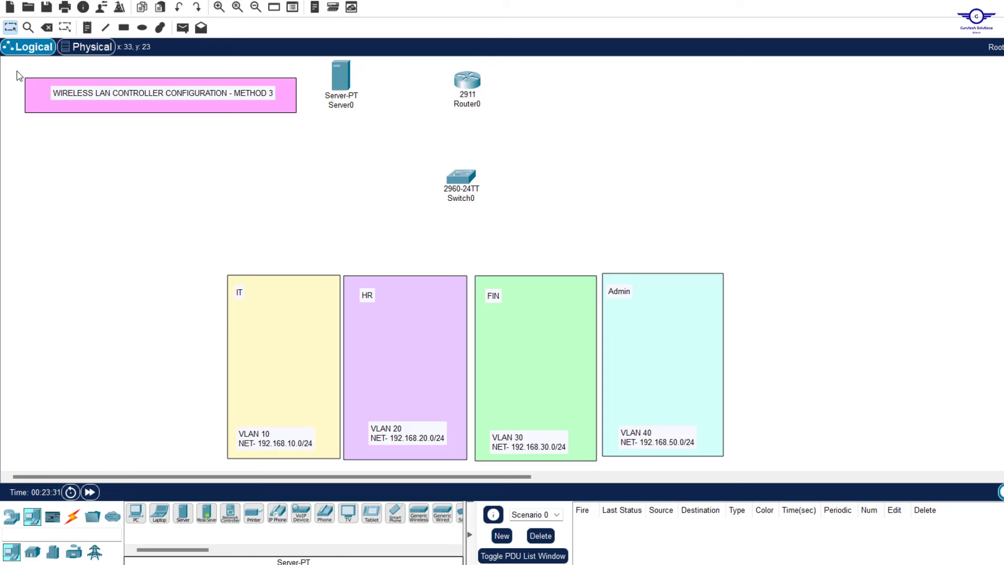
# Move the title note into the canvas's top-left corner
pyautogui.moveTo(10, 69); pyautogui.dragTo(300, 173)
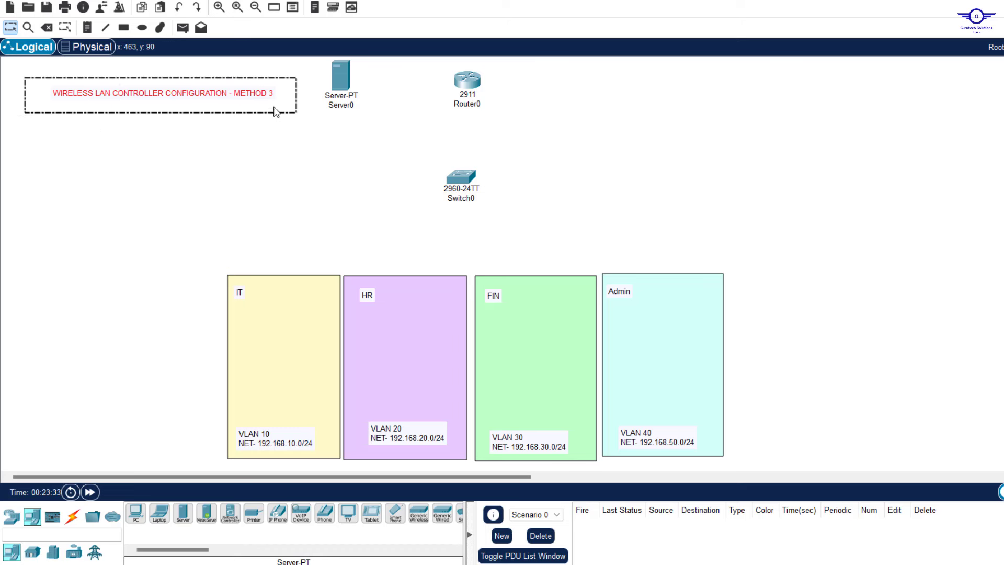
pyautogui.moveTo(282, 98); pyautogui.dragTo(260, 78)
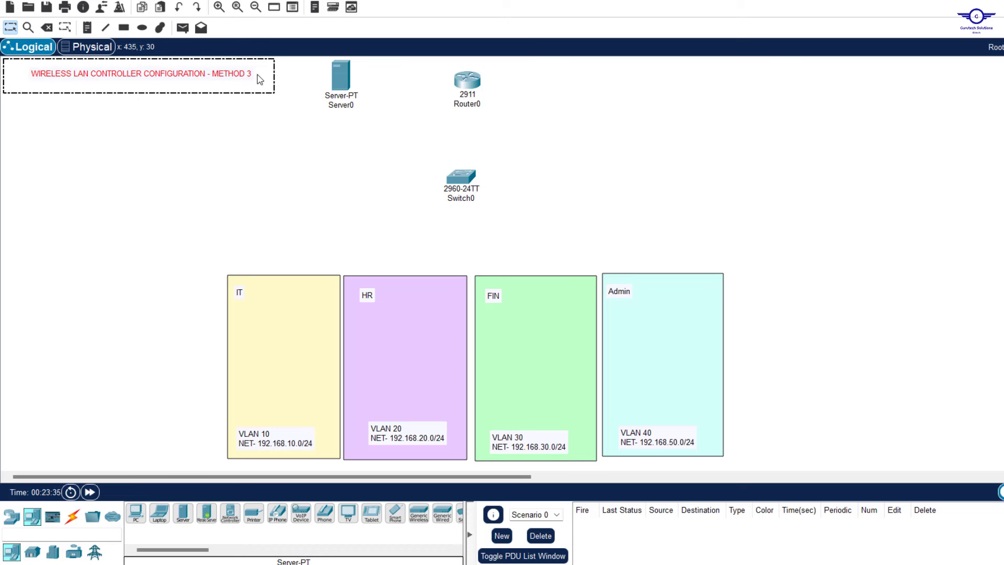
pyautogui.click(619, 121)
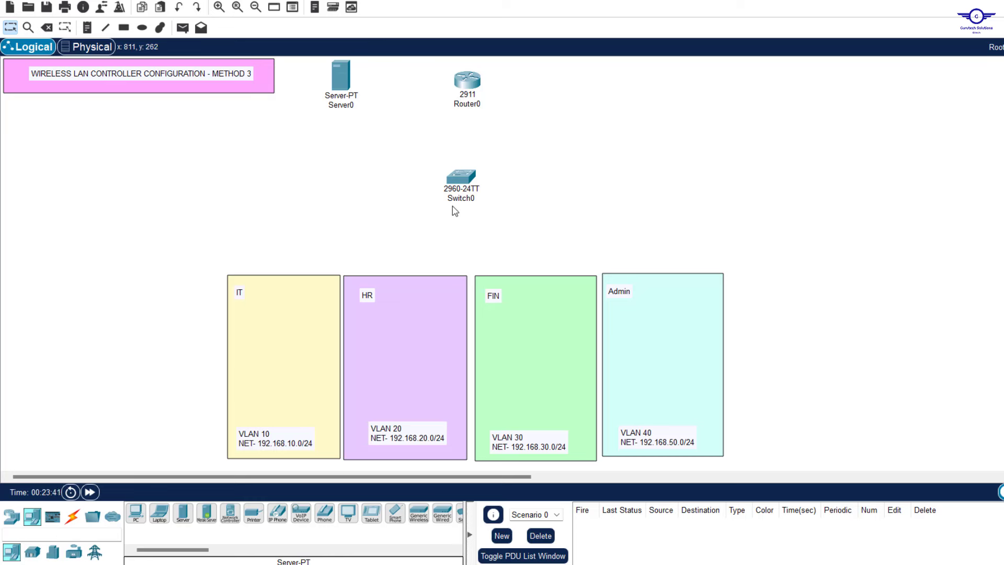
pyautogui.moveTo(418, 165); pyautogui.dragTo(583, 213)
pyautogui.click(387, 224)
pyautogui.click(11, 518)
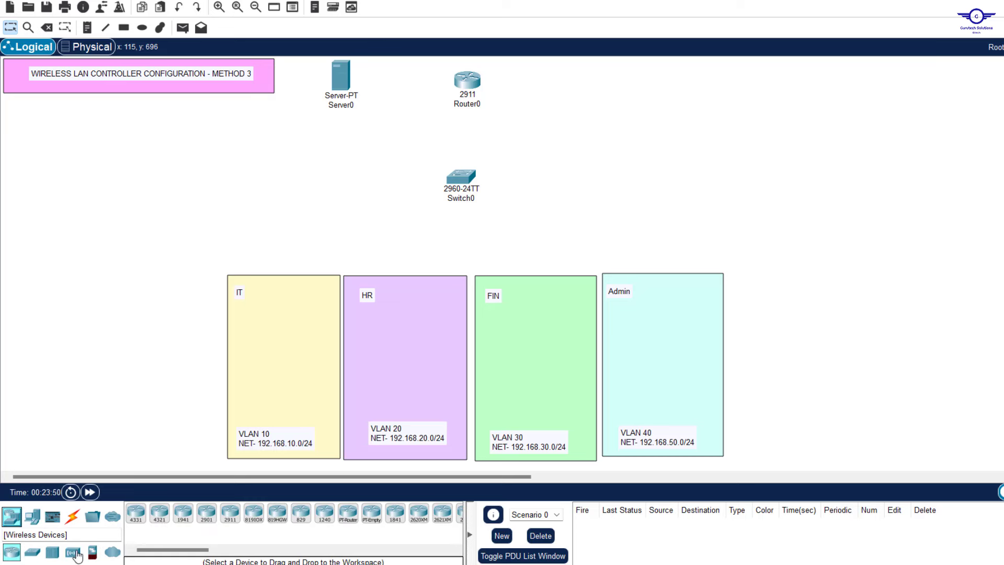
# Place a WLC-3504 wireless controller just right of and slightly below Switch0
pyautogui.click(72, 551)
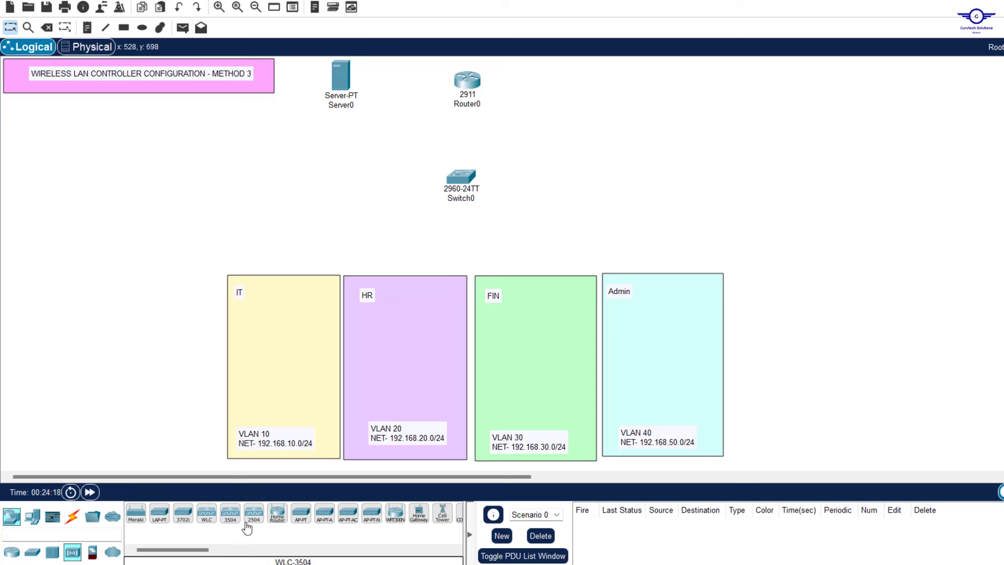
pyautogui.click(229, 521)
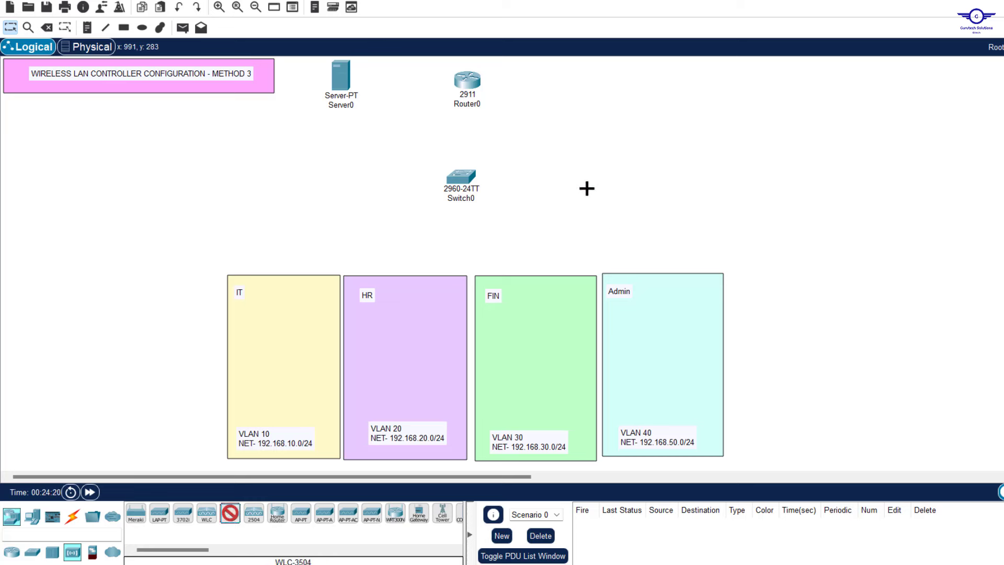
pyautogui.click(621, 155)
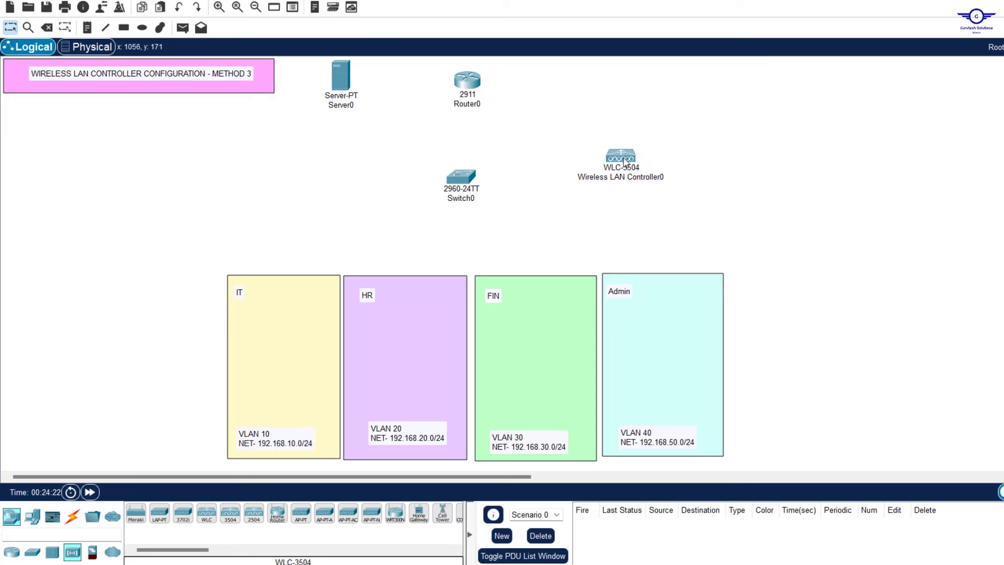
pyautogui.moveTo(624, 158); pyautogui.dragTo(623, 169)
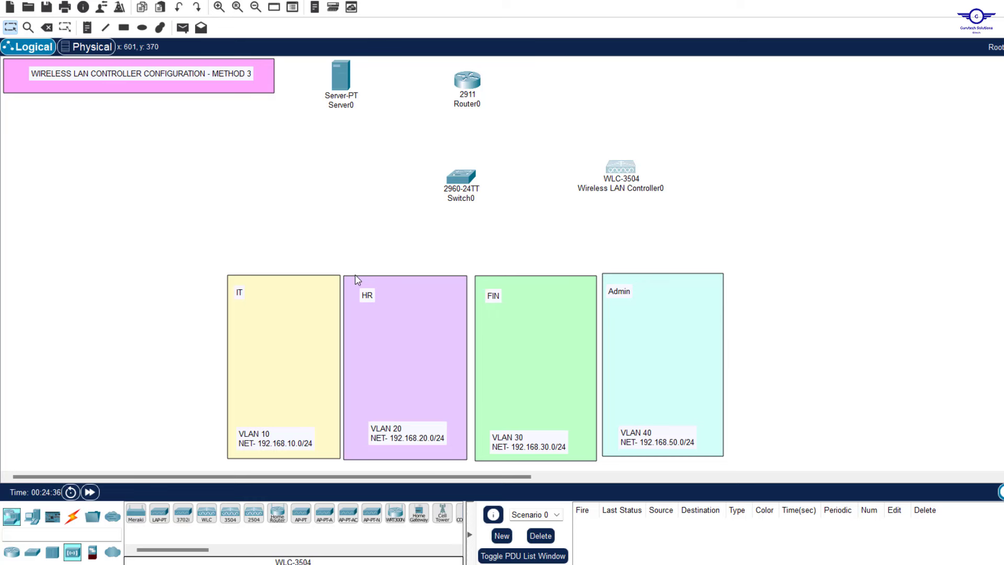
# Place a 3702i access point in each of the IT, HR, FIN and Admin areas
pyautogui.click(183, 513)
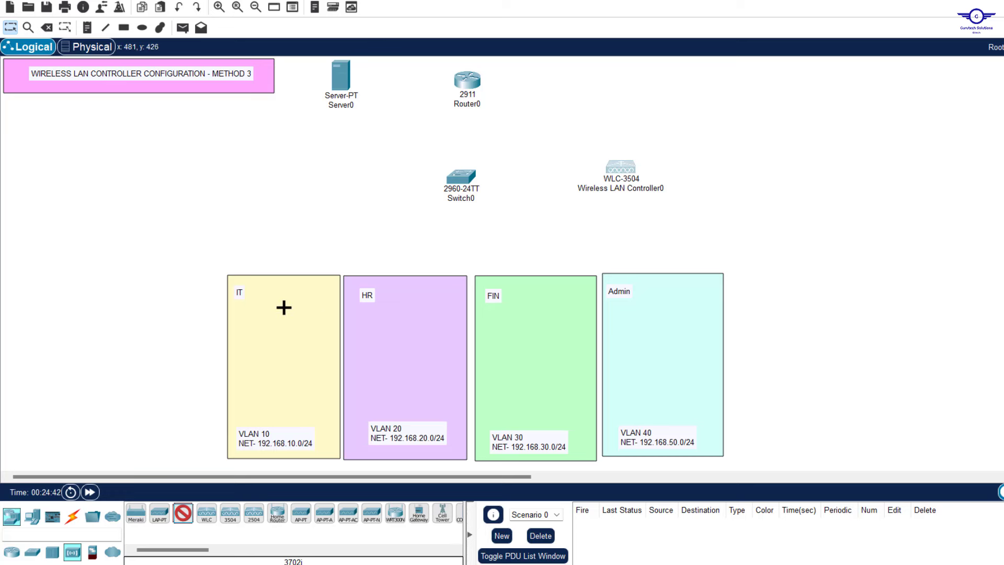
pyautogui.click(284, 308)
pyautogui.click(392, 314)
pyautogui.click(551, 314)
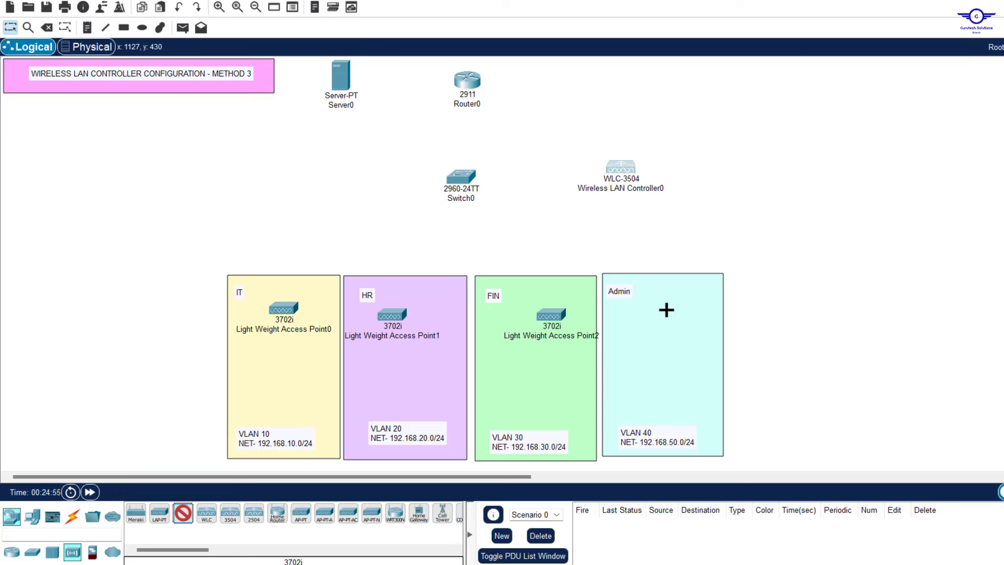
pyautogui.click(668, 311)
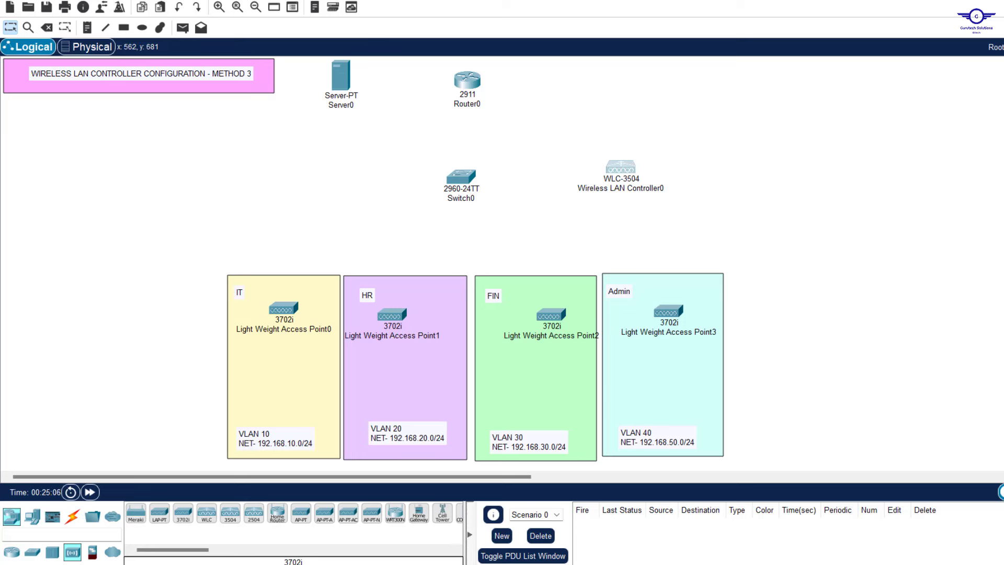
# Add a tablet to each VLAN area and nudge the VLAN 40 note into place
pyautogui.click(32, 517)
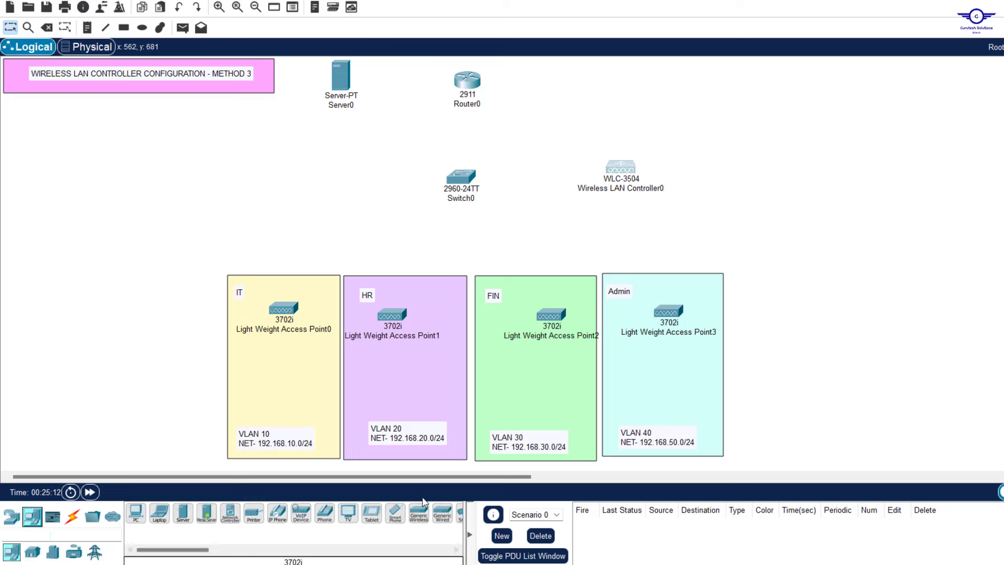
pyautogui.moveTo(371, 513); pyautogui.dragTo(281, 392)
pyautogui.moveTo(371, 512); pyautogui.dragTo(663, 404)
pyautogui.moveTo(684, 448); pyautogui.dragTo(673, 441)
pyautogui.click(910, 340)
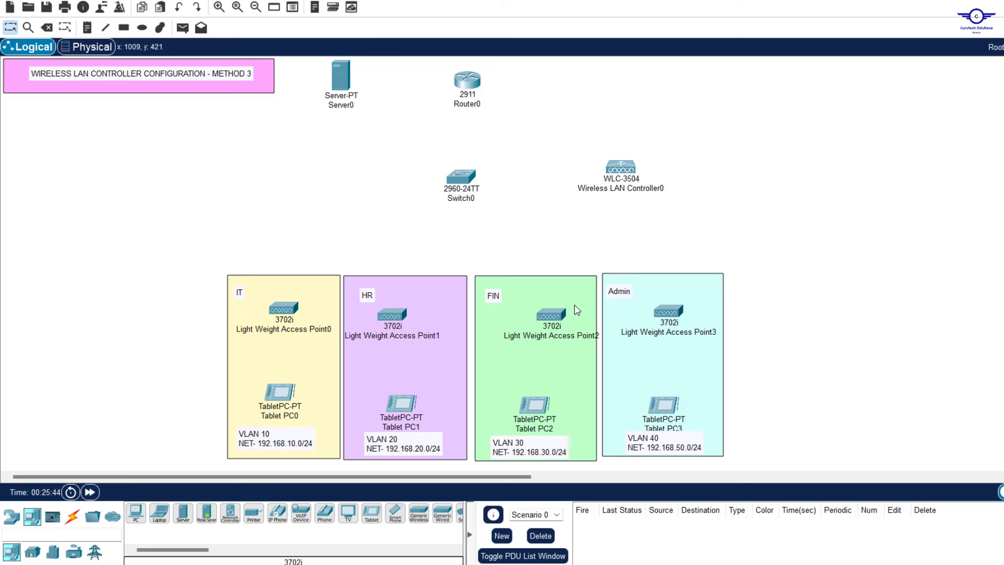
pyautogui.click(72, 516)
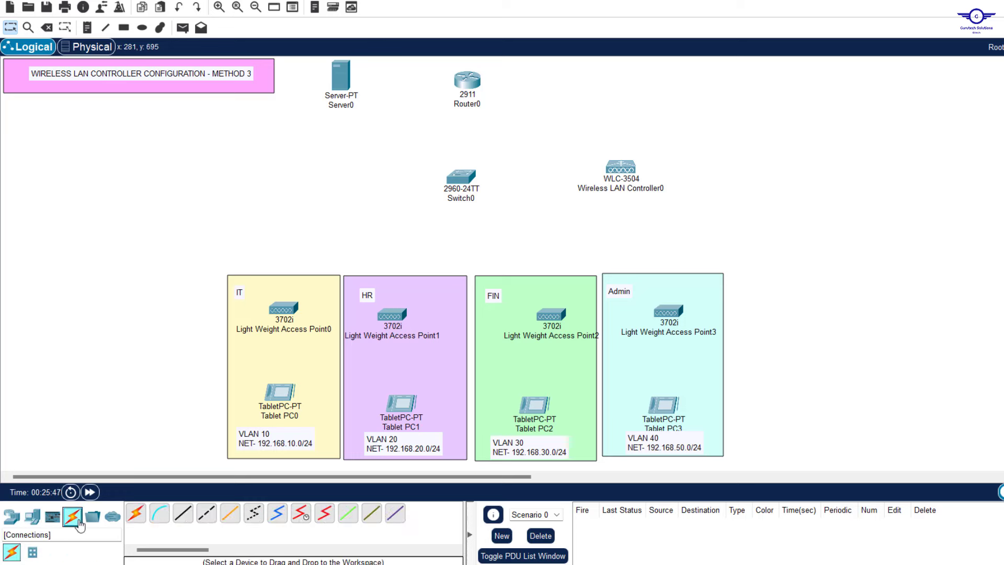
# Auto-cable Server0, Router0, the controller and four access points to Switch0
pyautogui.click(136, 515)
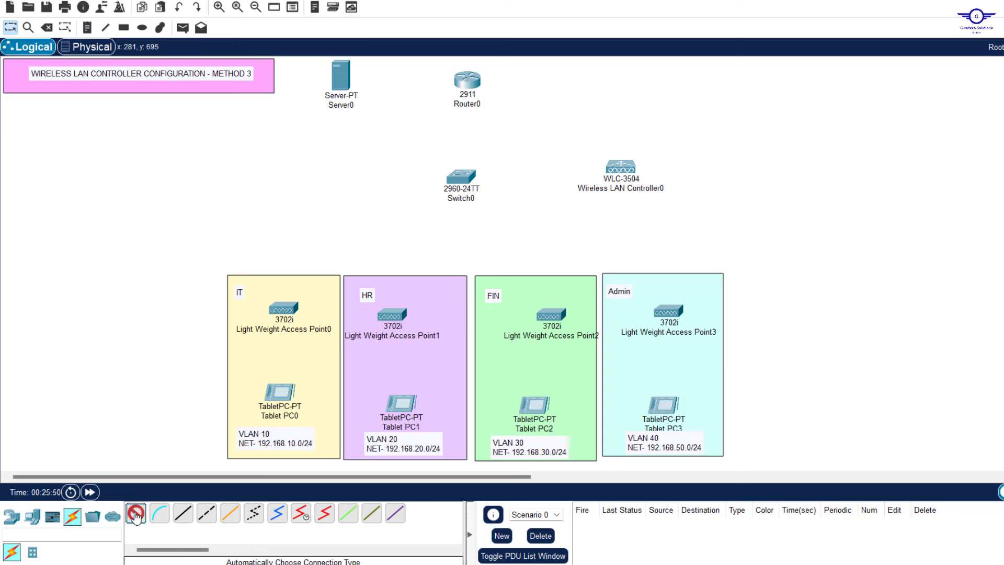
pyautogui.click(340, 78)
pyautogui.click(467, 79)
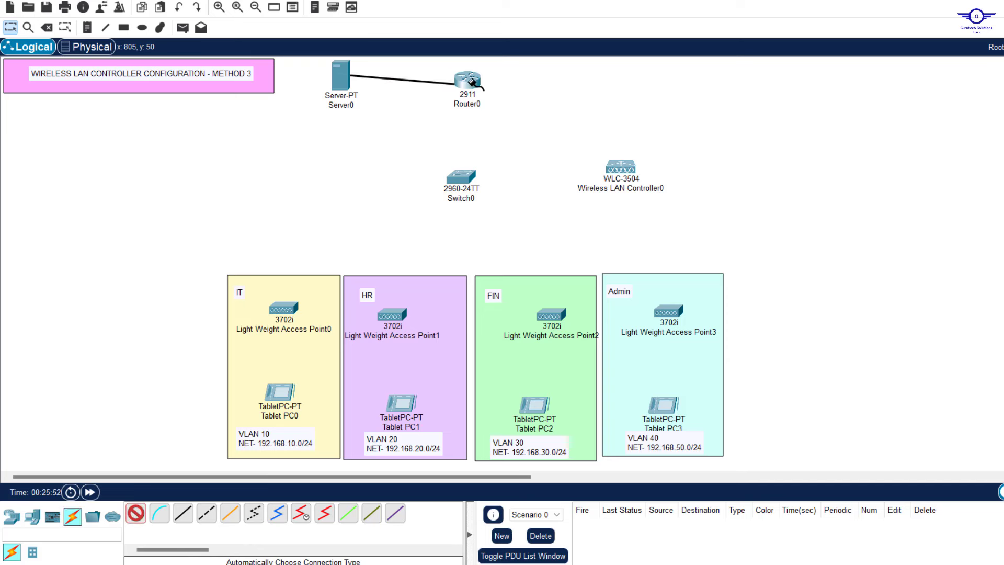
pyautogui.click(136, 516)
pyautogui.click(467, 80)
pyautogui.click(461, 176)
pyautogui.click(461, 176)
pyautogui.click(620, 166)
pyautogui.click(461, 177)
pyautogui.click(282, 308)
pyautogui.click(461, 176)
pyautogui.click(392, 314)
pyautogui.click(461, 177)
pyautogui.click(551, 314)
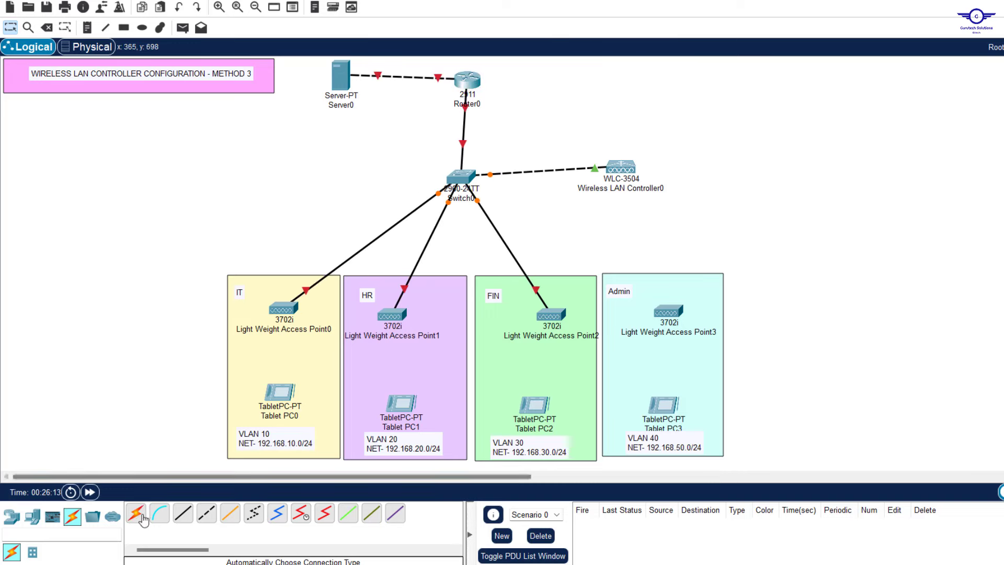
pyautogui.click(461, 176)
# Reposition the access points and rename them ADMIN-AP, FIN-AP, HR-AP and IT-AP
pyautogui.click(668, 310)
pyautogui.moveTo(229, 271); pyautogui.dragTo(286, 315)
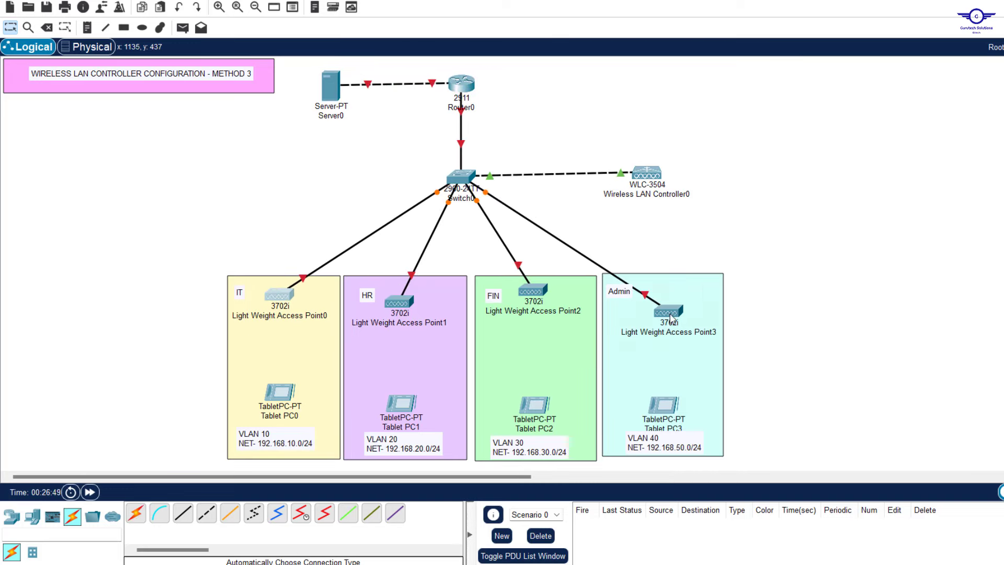
pyautogui.click(668, 331)
pyautogui.write('ADMIN-AP')
pyautogui.click(533, 311)
pyautogui.write('FIN-AP')
pyautogui.click(399, 322)
pyautogui.write('HR-AP')
pyautogui.click(324, 315)
pyautogui.write('IT-AP')
pyautogui.click(795, 235)
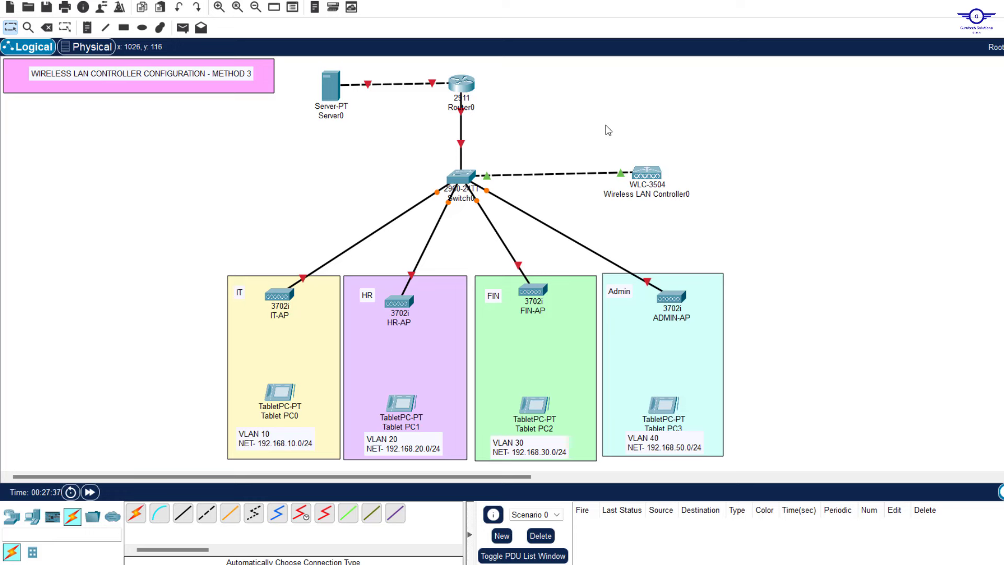
pyautogui.moveTo(606, 124); pyautogui.dragTo(721, 217)
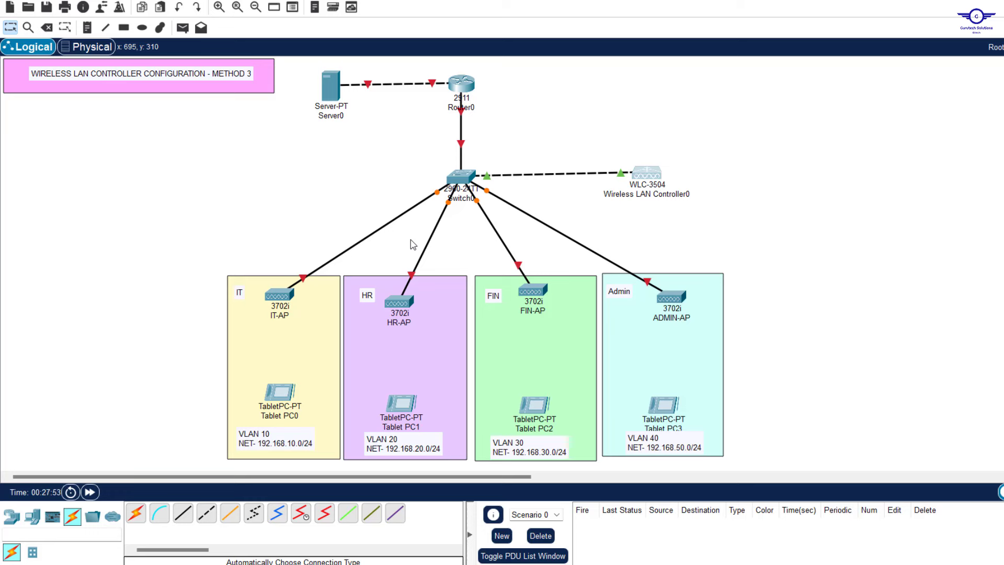
# Place a generic PC left of the IT area, then delete it again
pyautogui.click(142, 27)
pyautogui.click(32, 523)
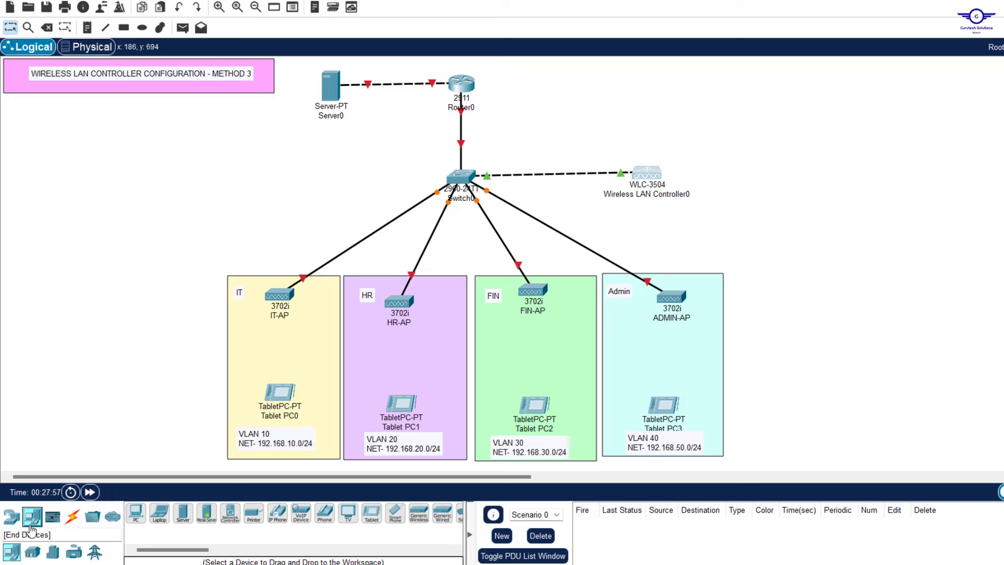
pyautogui.click(136, 515)
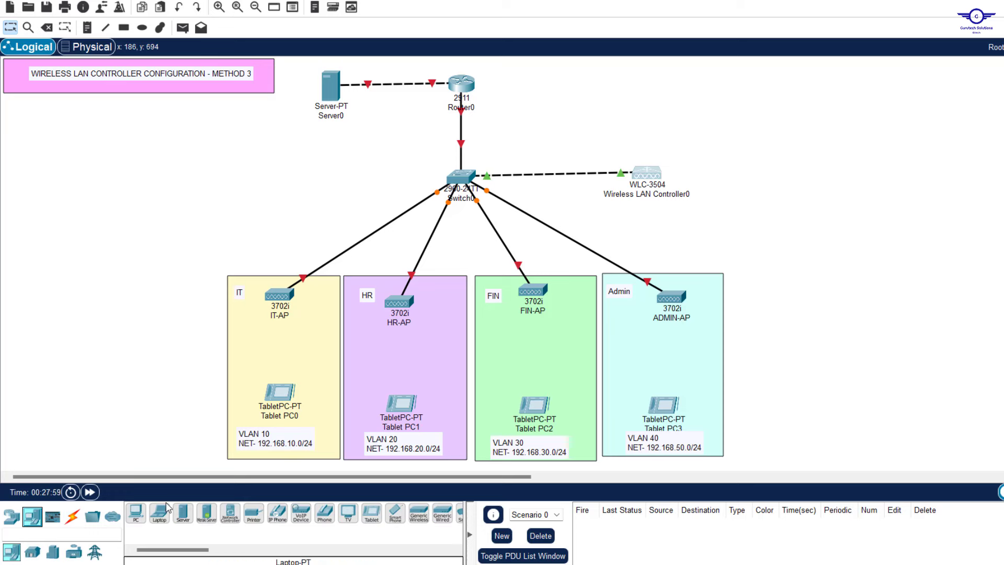
pyautogui.moveTo(136, 517); pyautogui.dragTo(83, 253)
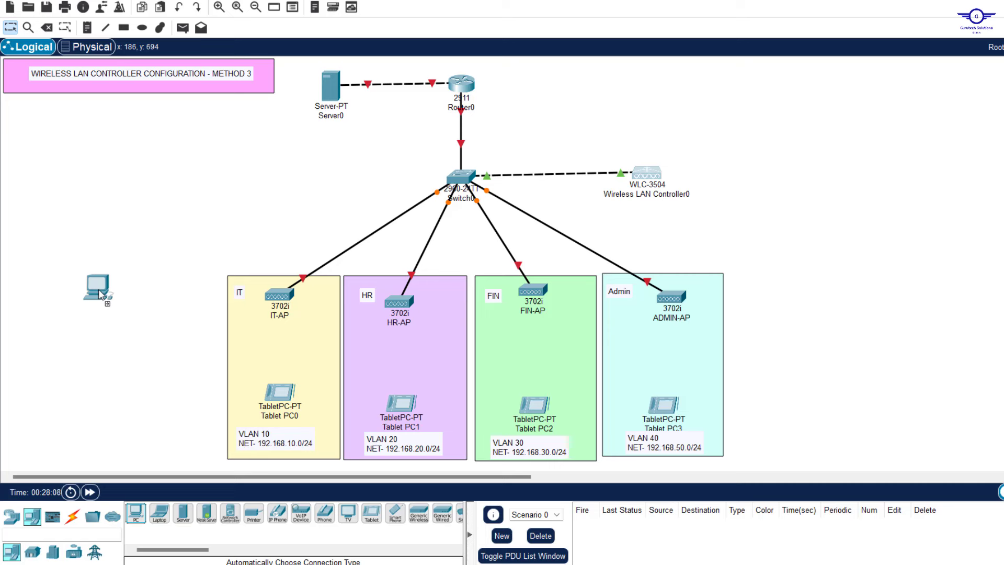
pyautogui.click(94, 252)
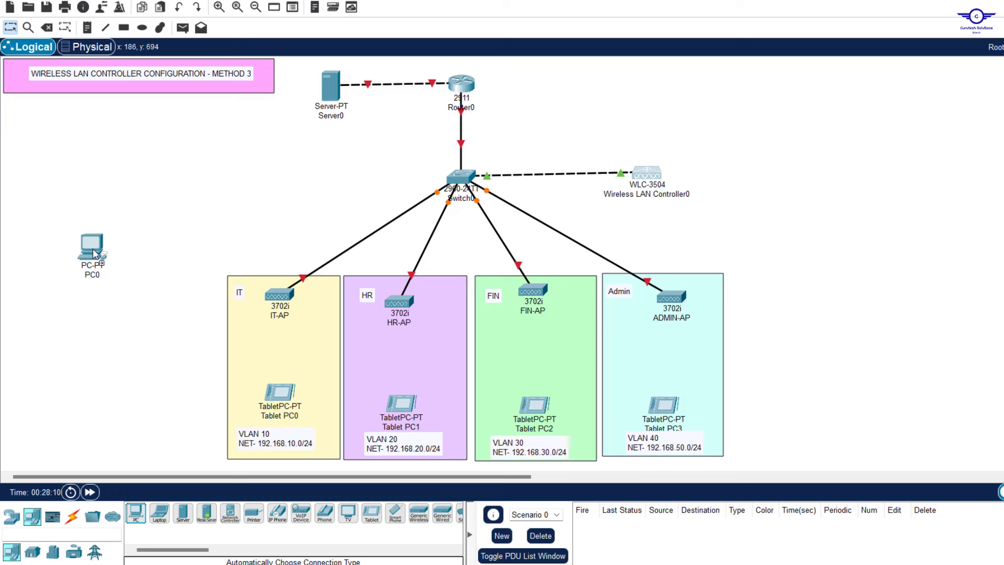
pyautogui.press('Delete')
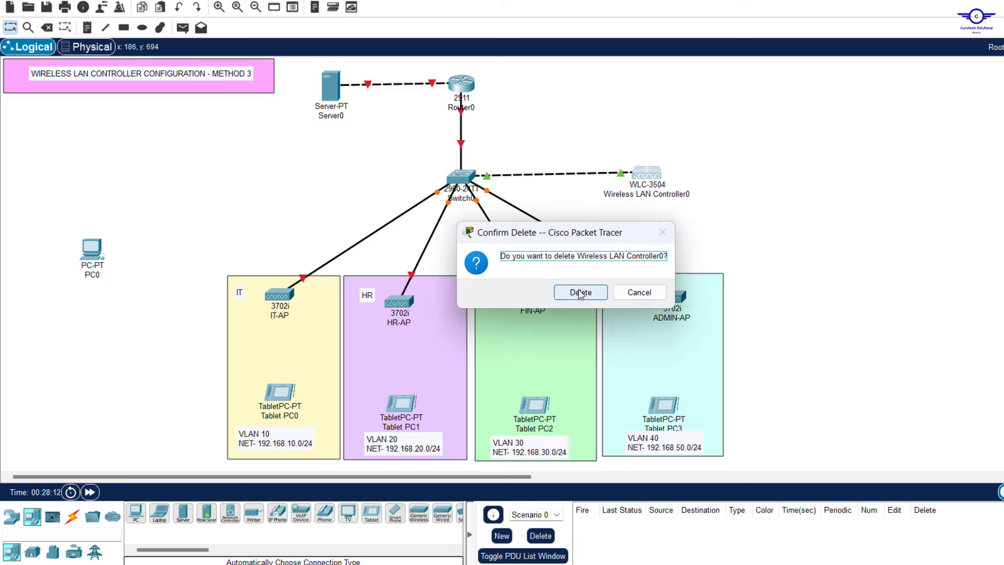
pyautogui.click(637, 293)
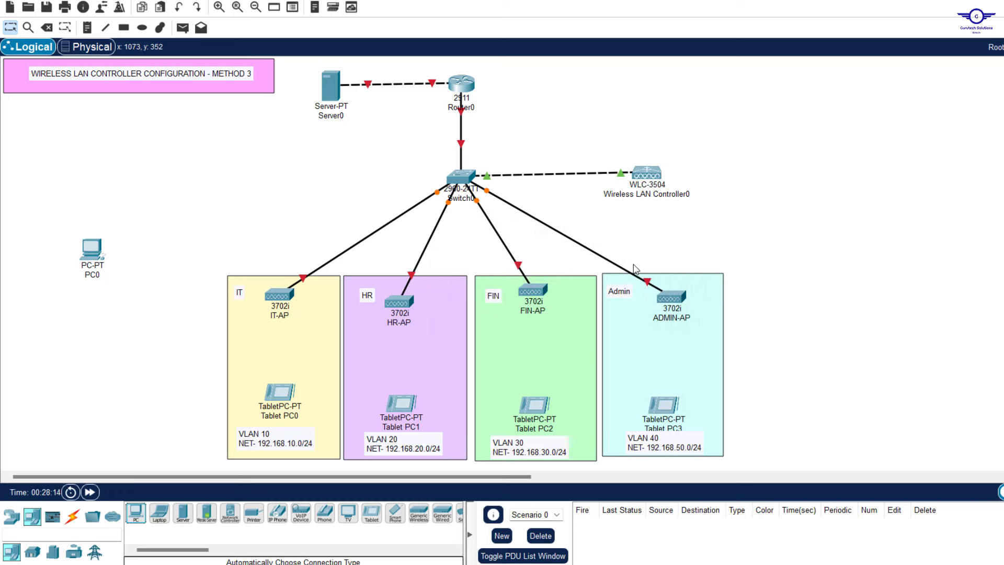
pyautogui.moveTo(93, 218); pyautogui.dragTo(85, 317)
pyautogui.press('Delete')
pyautogui.press('Return')
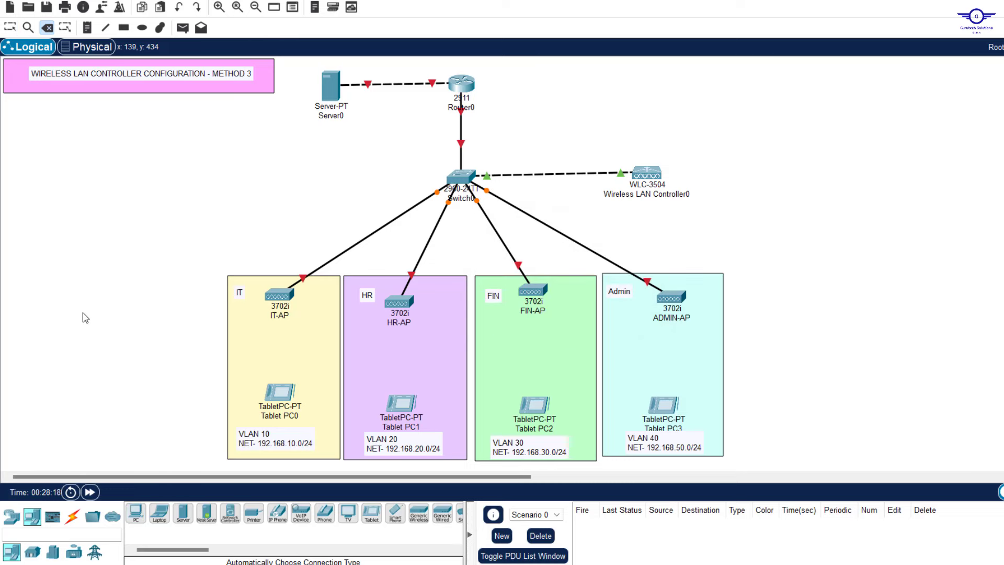
pyautogui.press('Escape')
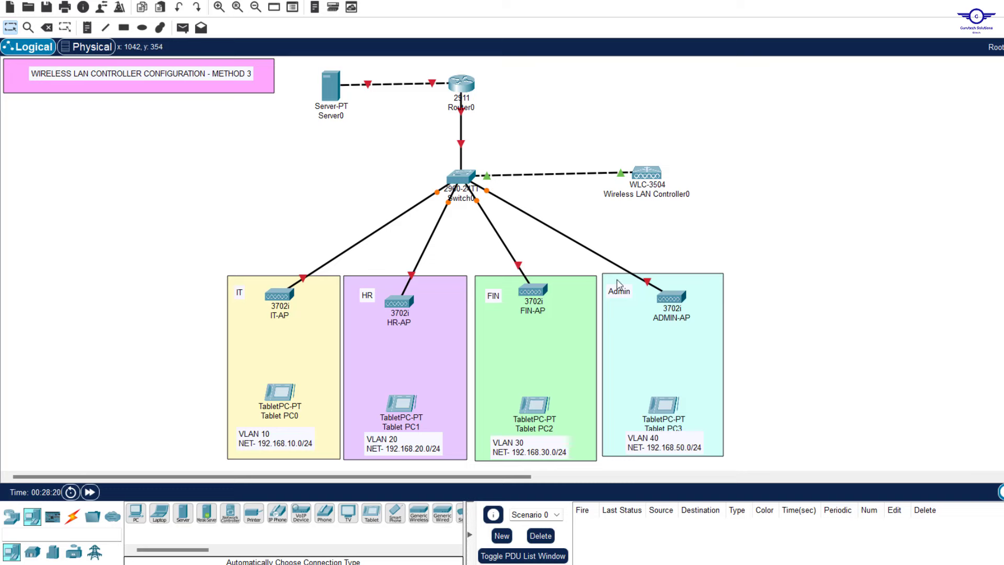
# Relabel the Admin zone MGT & NATIVE, reposition MGT-AP, and change the note to VLAN 50
pyautogui.doubleClick(618, 294)
pyautogui.hotkey('ctrl', 'a')
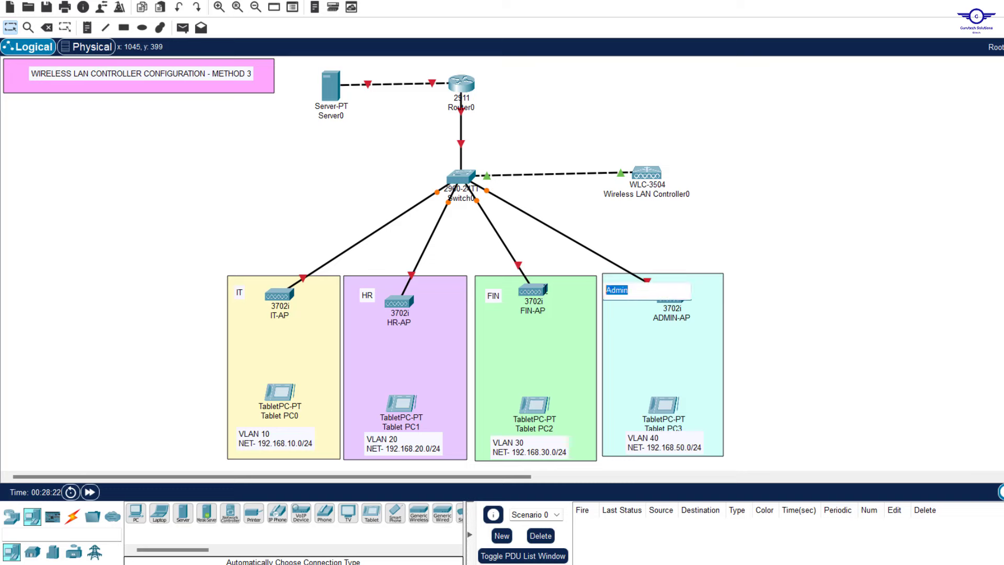
pyautogui.write('m')
pyautogui.click(627, 291)
pyautogui.click(867, 250)
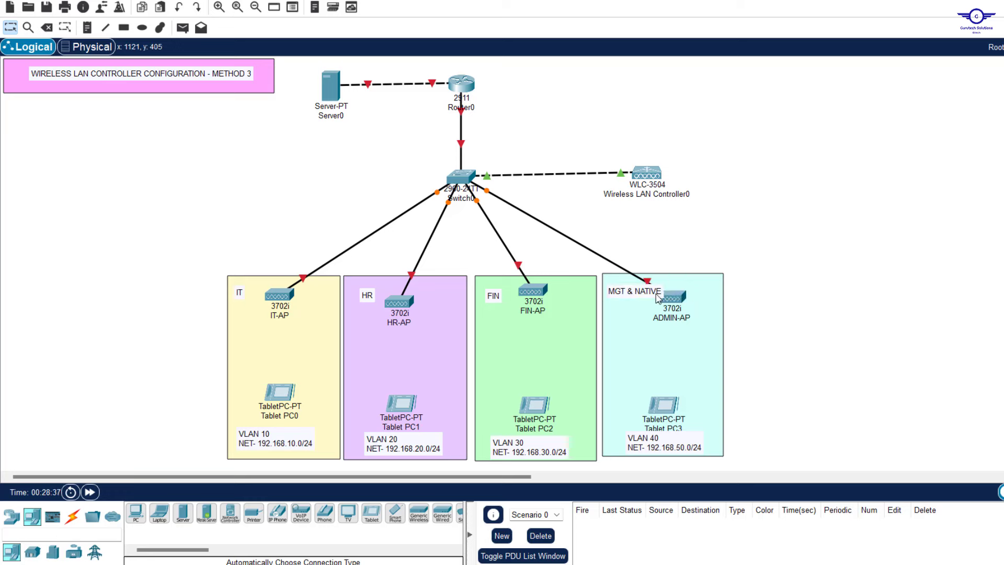
pyautogui.moveTo(652, 293); pyautogui.dragTo(693, 296)
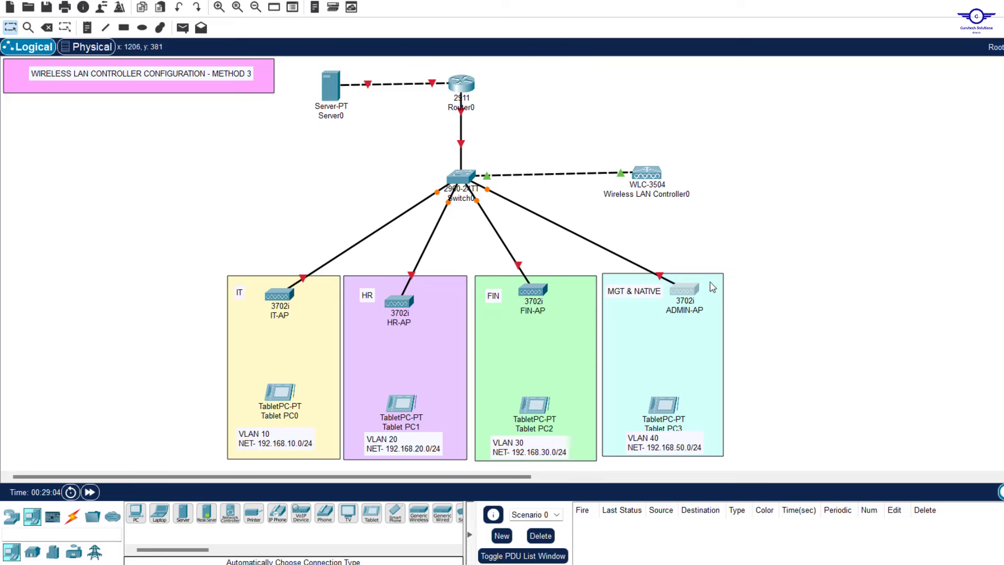
pyautogui.moveTo(678, 296); pyautogui.dragTo(900, 313)
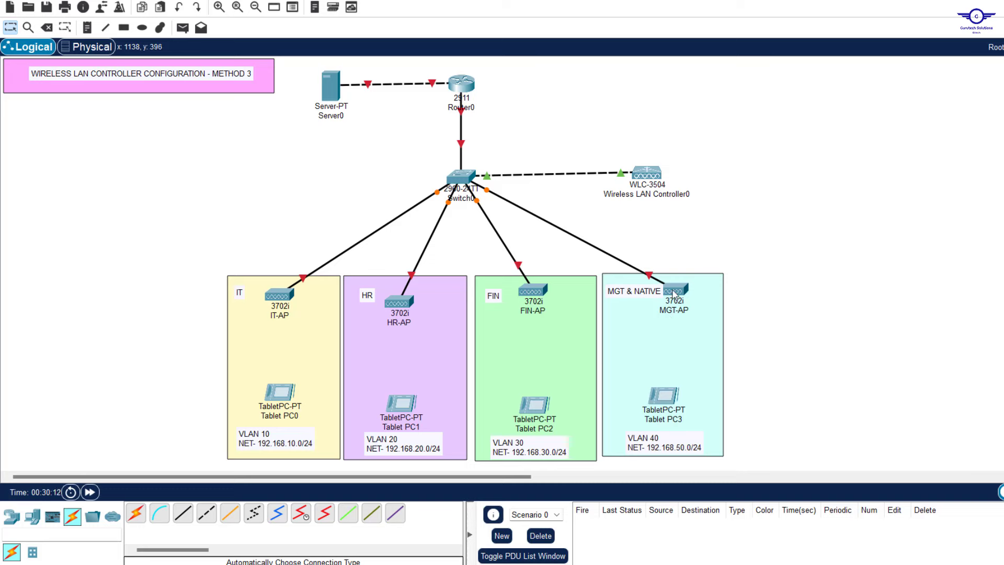
pyautogui.moveTo(673, 294); pyautogui.dragTo(679, 300)
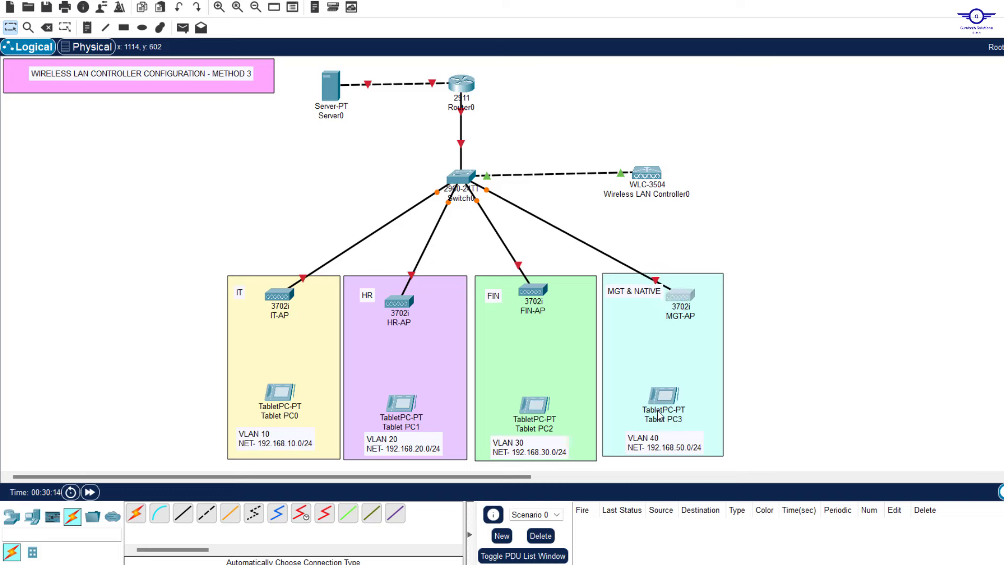
pyautogui.doubleClick(654, 438)
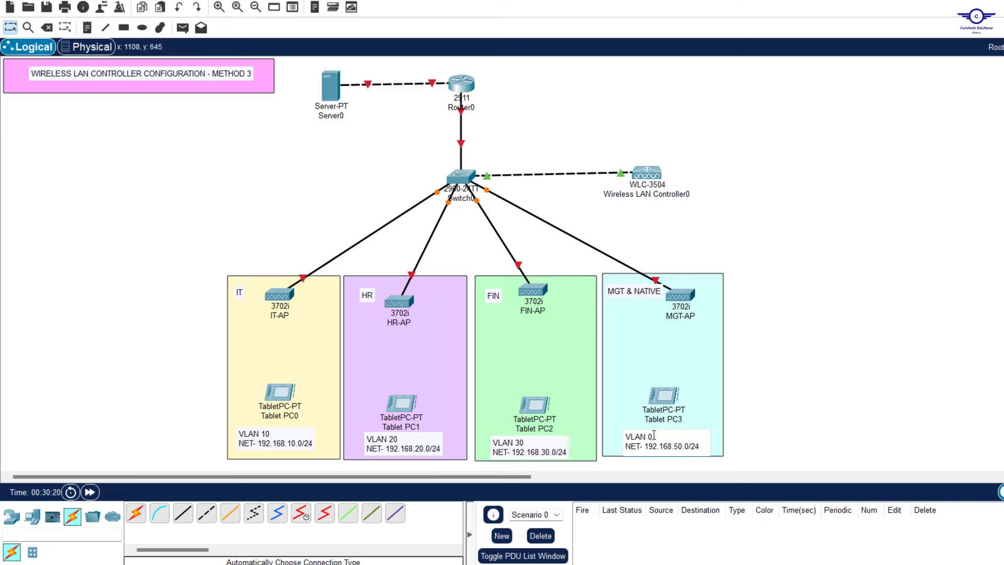
pyautogui.click(792, 409)
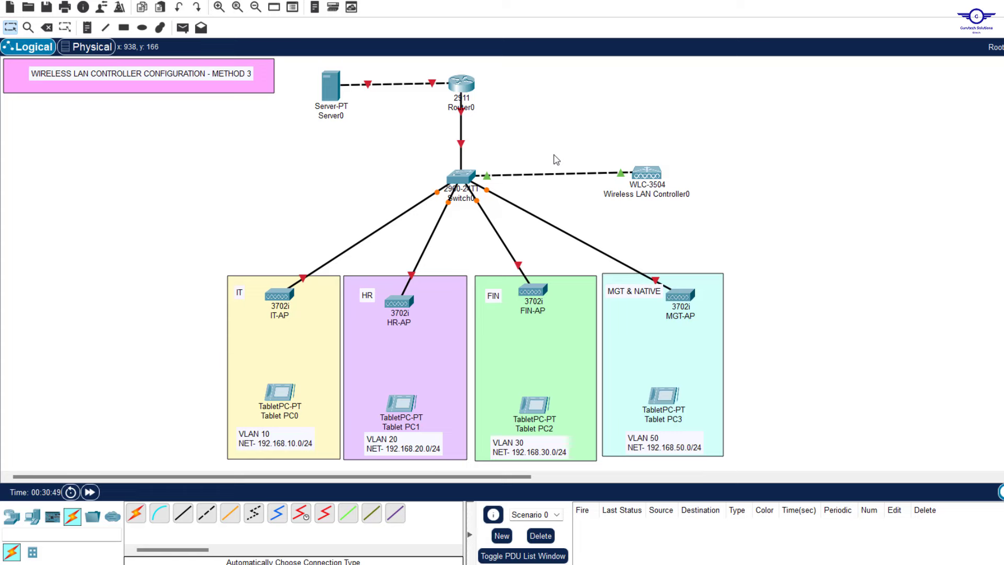
# Open Switch0's CLI console with its window moved to the top right
pyautogui.click(460, 178)
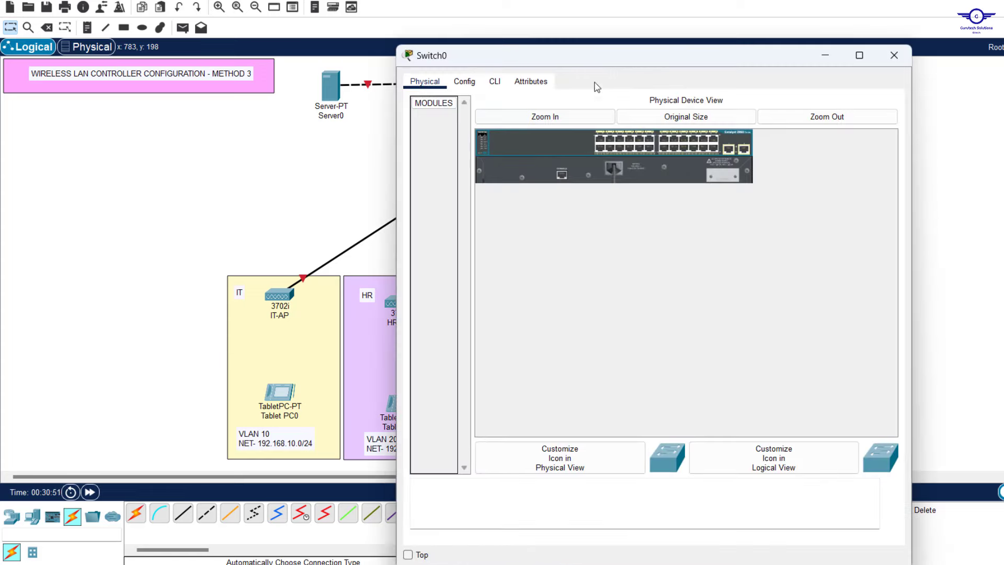
pyautogui.moveTo(605, 57); pyautogui.dragTo(721, 71)
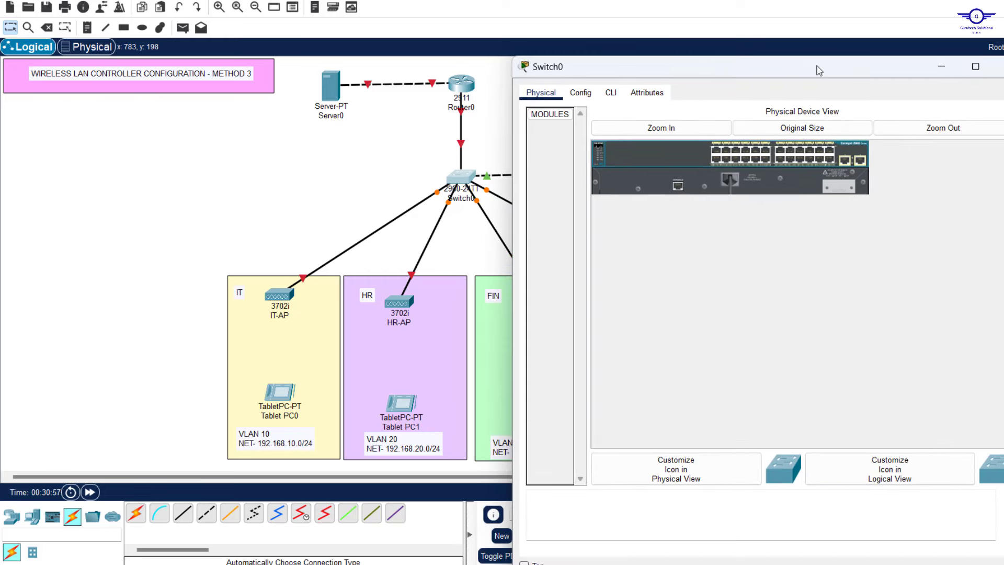
pyautogui.click(997, 67)
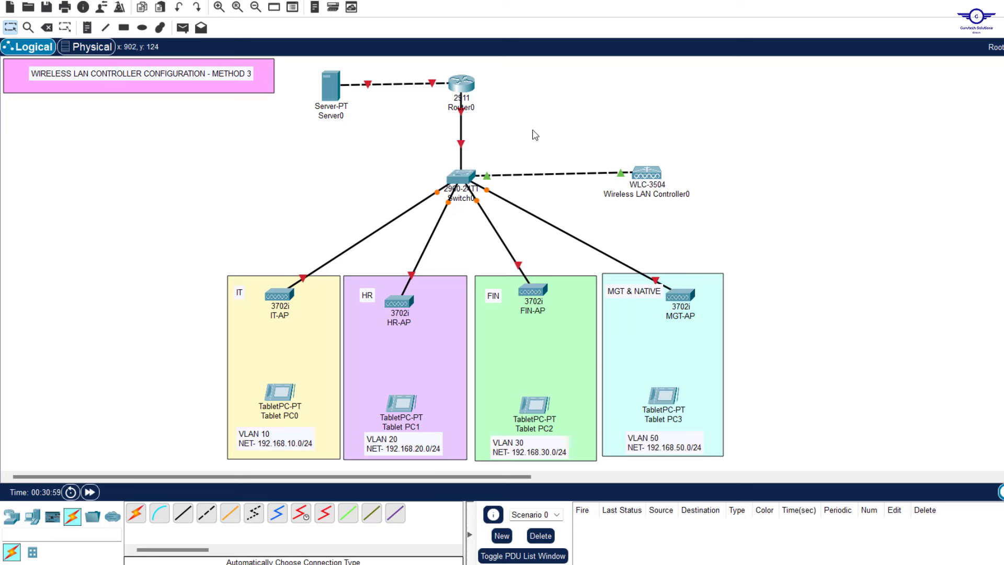
pyautogui.moveTo(462, 147)
pyautogui.click(469, 184)
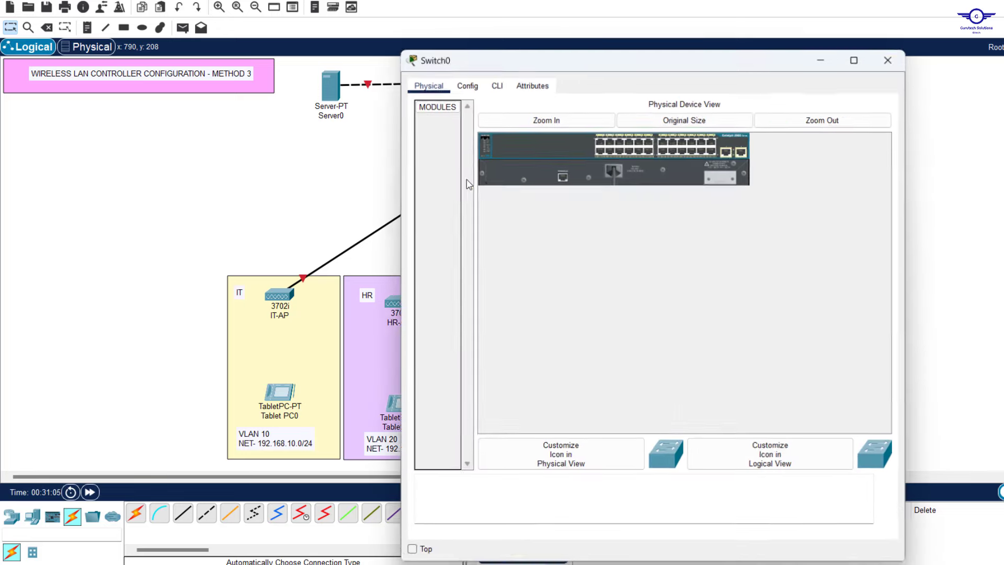
pyautogui.moveTo(655, 59); pyautogui.dragTo(756, 9)
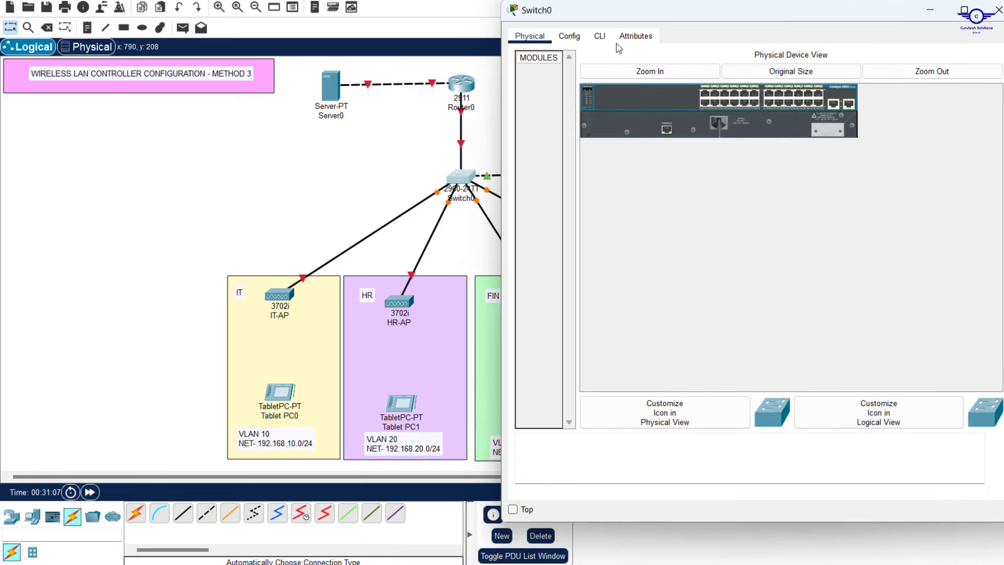
pyautogui.click(599, 36)
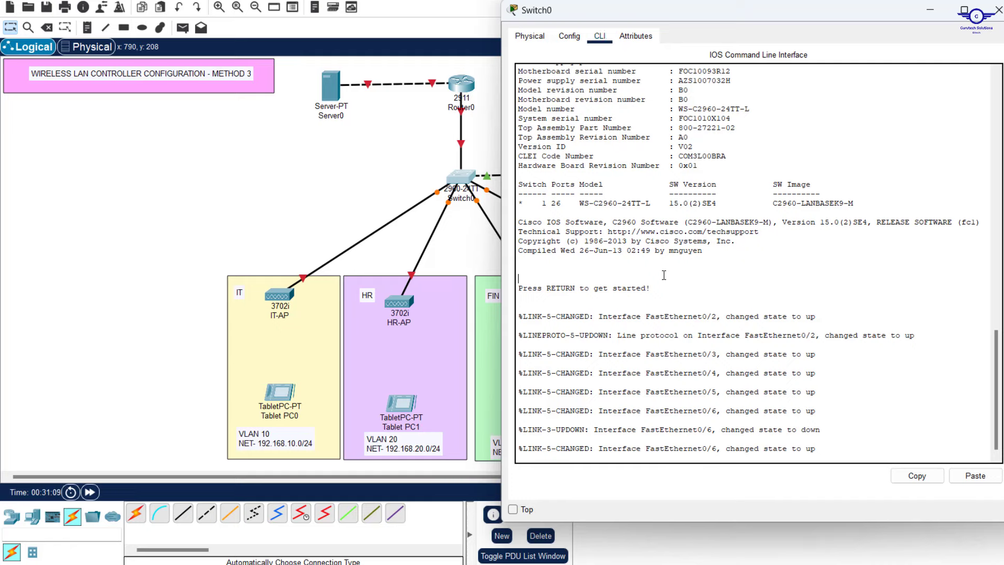
pyautogui.press('Return')
pyautogui.press('Return')
pyautogui.press('Return')
pyautogui.press('Return')
# Enter privileged EXEC and global configuration mode with EN and CONF T
pyautogui.write('EN')
pyautogui.press('Return')
pyautogui.press('Return')
pyautogui.press('Return')
pyautogui.press('Return')
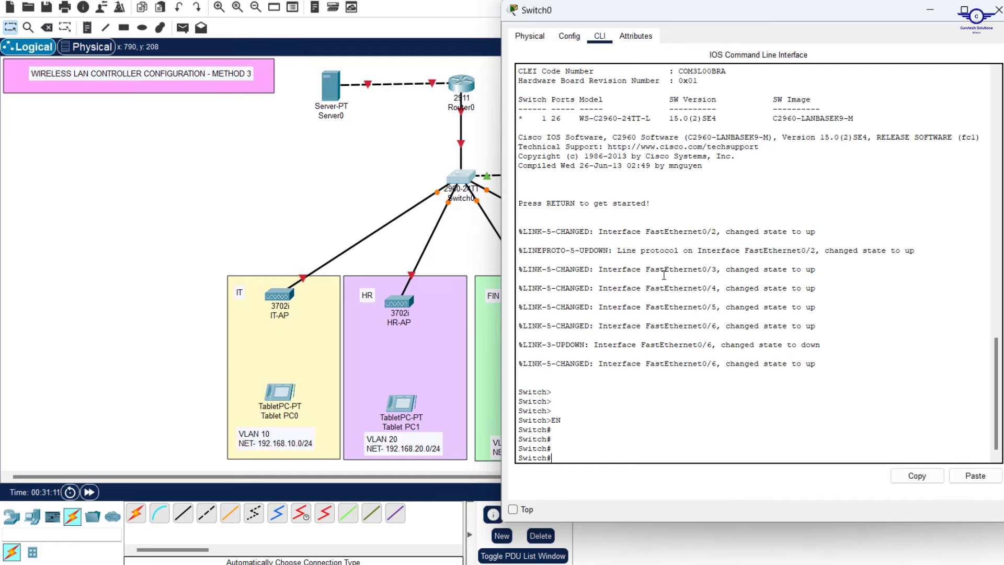
pyautogui.write('CONF T')
pyautogui.press('Return')
pyautogui.press('Return')
pyautogui.press('Return')
pyautogui.press('Return')
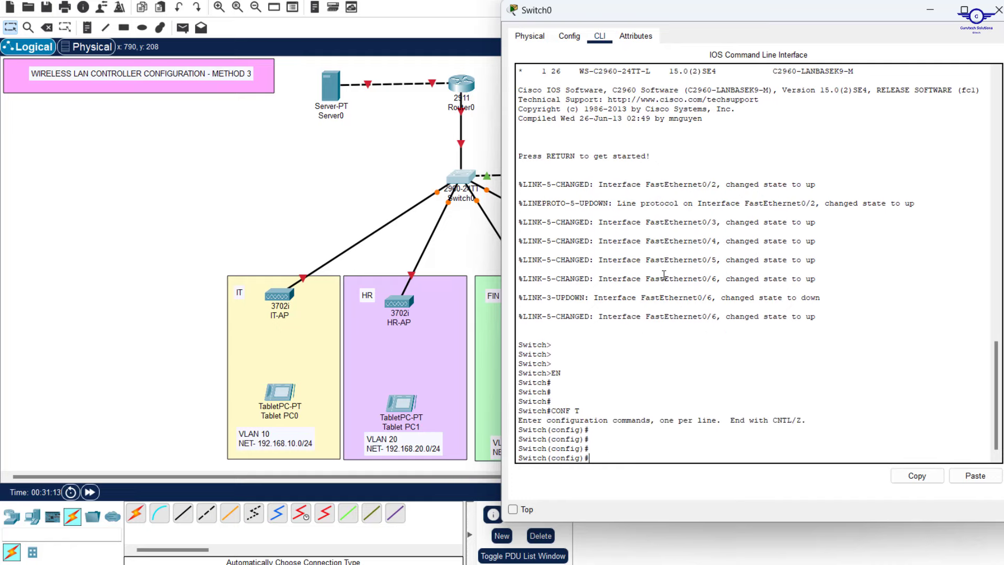
pyautogui.press('Return')
# Select interface range FA0/1-6 and set switchport mode trunk
pyautogui.write('INT')
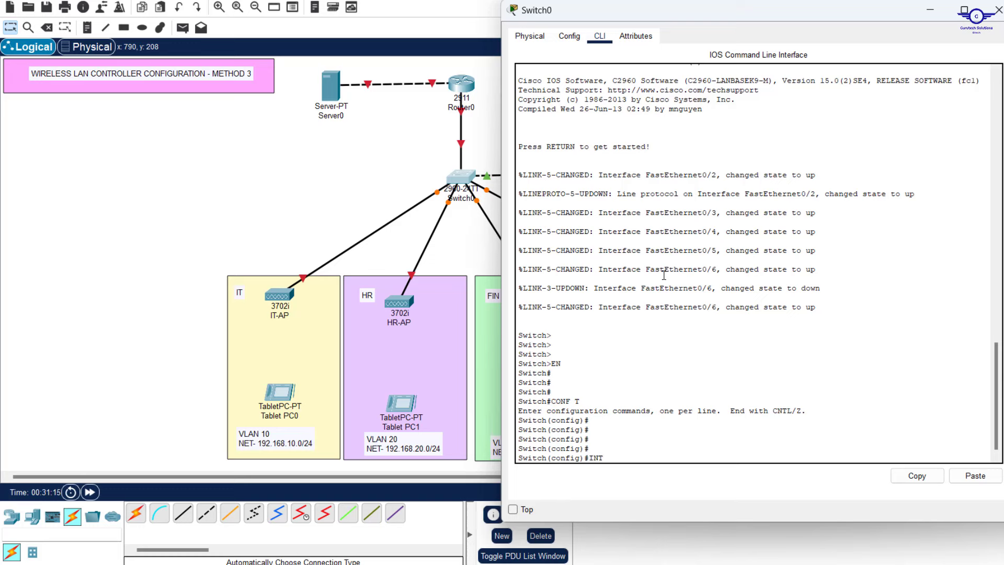
pyautogui.write(' RANGE FA0/1-6')
pyautogui.press('Return')
pyautogui.press('Return')
pyautogui.press('Return')
pyautogui.press('Return')
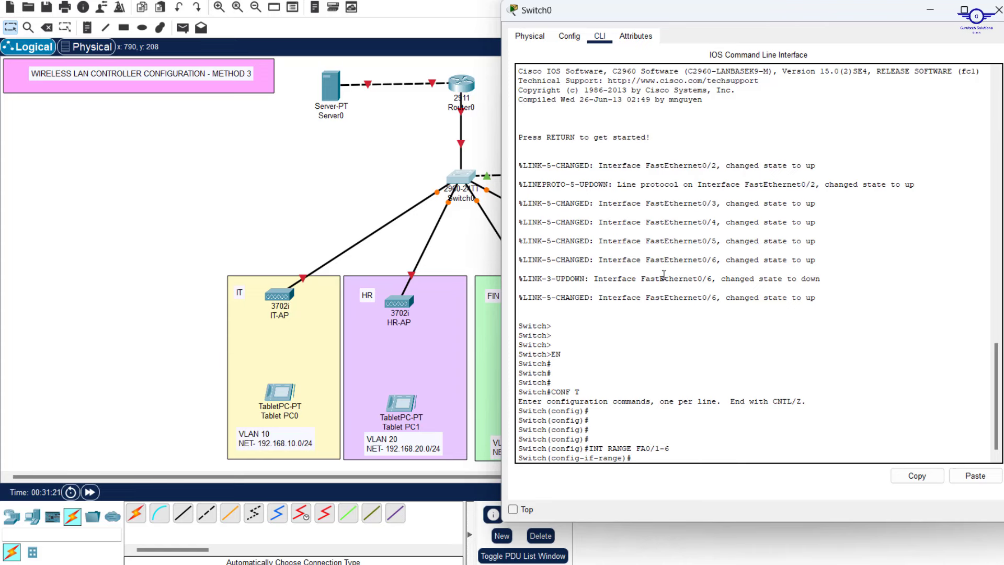
pyautogui.write('swit')
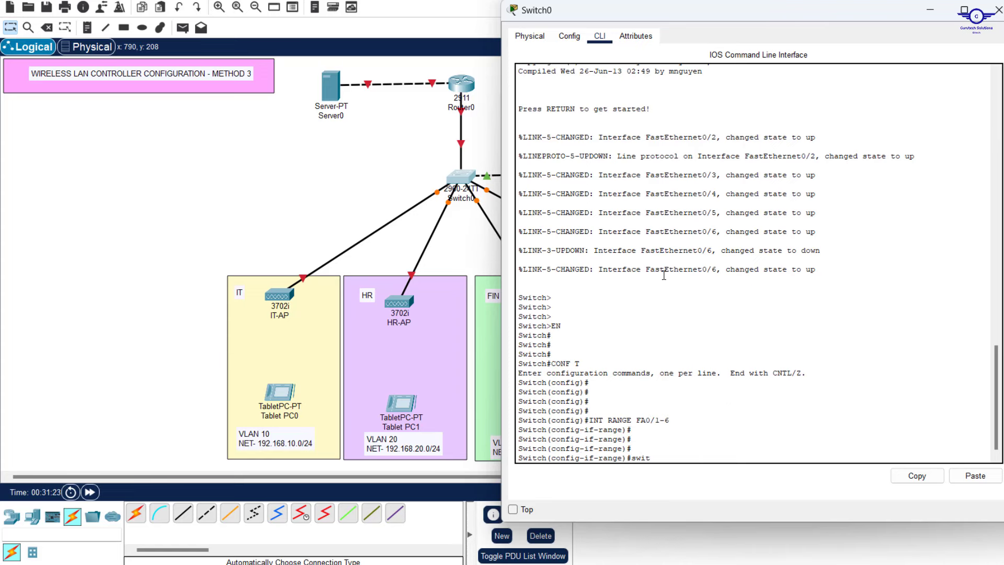
pyautogui.press('Tab')
pyautogui.write('m')
pyautogui.press('Tab')
pyautogui.write('tr')
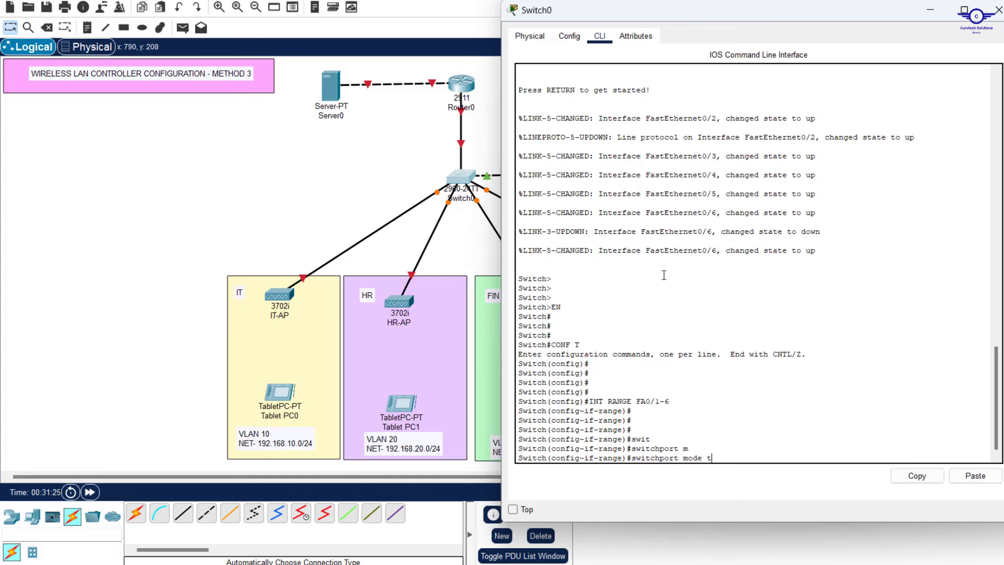
pyautogui.press('Tab')
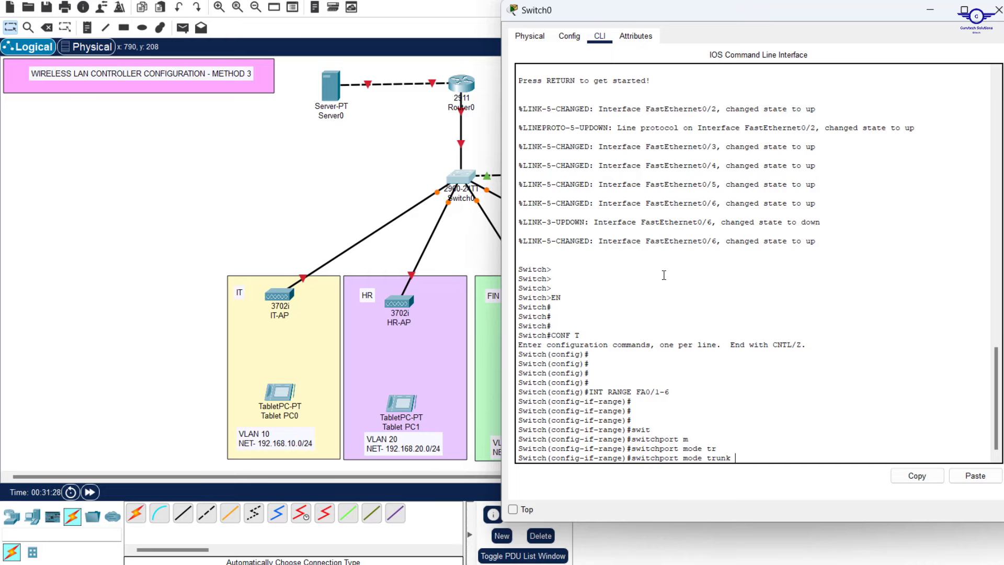
pyautogui.press('Return')
pyautogui.press('Return')
pyautogui.press('Return')
pyautogui.press('Return')
pyautogui.press('Return')
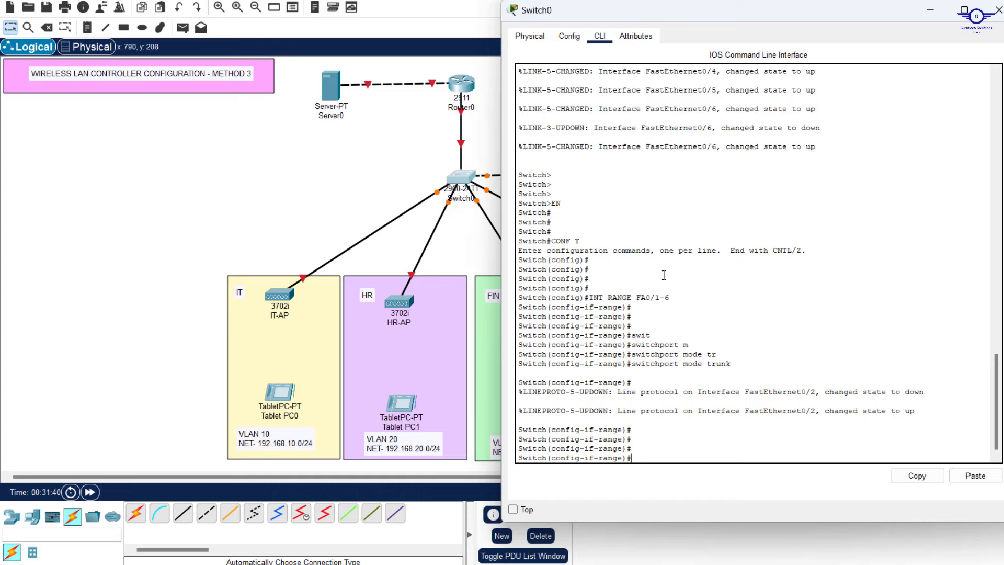
# Explore switchport options using Tab completion and ? for the trunk native keywords
pyautogui.write('switc')
pyautogui.press('Tab')
pyautogui.write('n')
pyautogui.press('Tab')
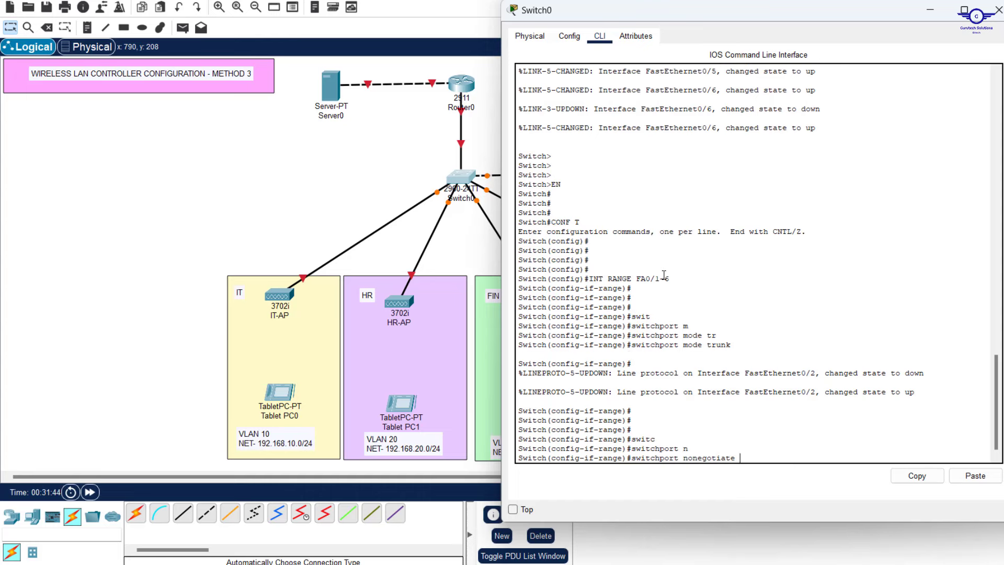
pyautogui.press('BackSpace')
pyautogui.press('BackSpace')
pyautogui.press('BackSpace')
pyautogui.press('BackSpace')
pyautogui.press('BackSpace')
pyautogui.press('BackSpace')
pyautogui.press('BackSpace')
pyautogui.press('BackSpace')
pyautogui.press('BackSpace')
pyautogui.press('BackSpace')
pyautogui.press('BackSpace')
pyautogui.write('at')
pyautogui.press('Tab')
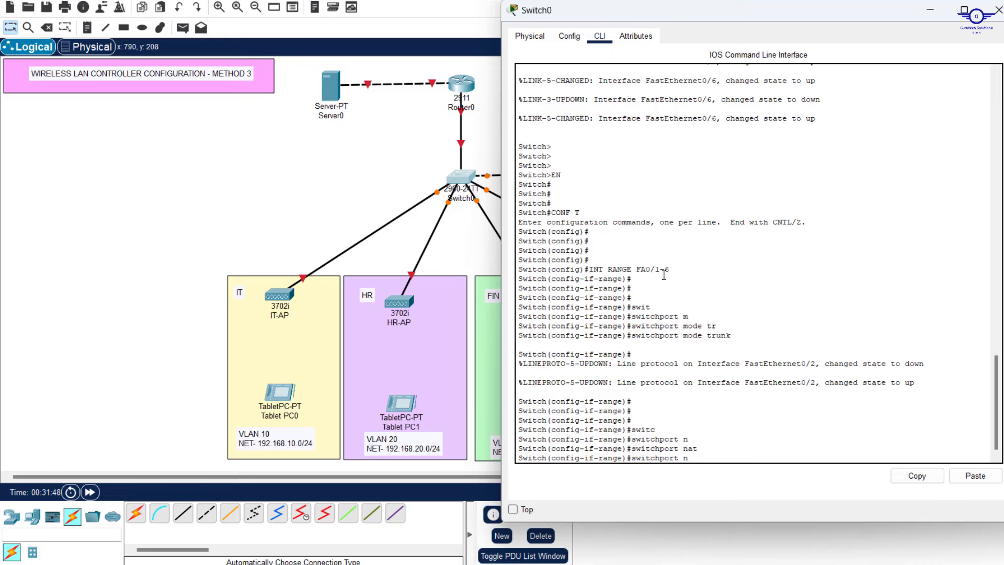
pyautogui.press('BackSpace')
pyautogui.write('?tr')
pyautogui.press('Tab')
pyautogui.write('n')
pyautogui.press('Return')
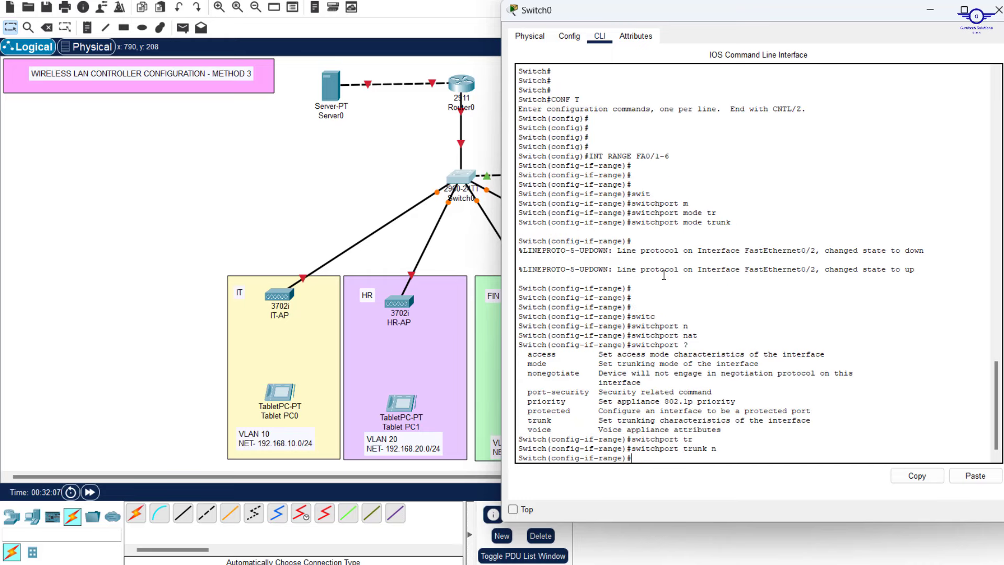
# Type switchport trunk native vlan 50, erase it unrun, and exit to global configuration
pyautogui.write('sw')
pyautogui.press('Tab')
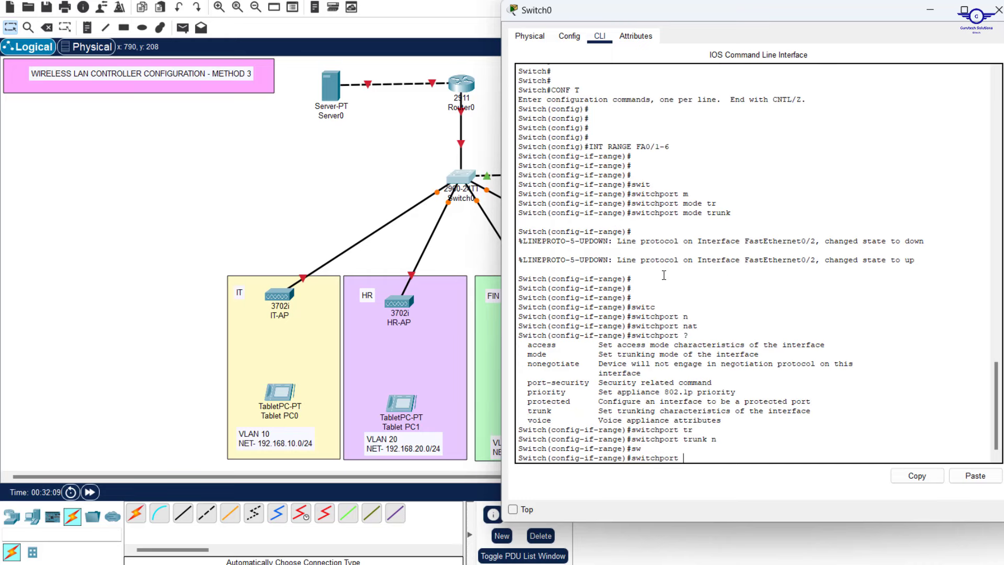
pyautogui.write('tr')
pyautogui.press('Tab')
pyautogui.write('n')
pyautogui.press('Tab')
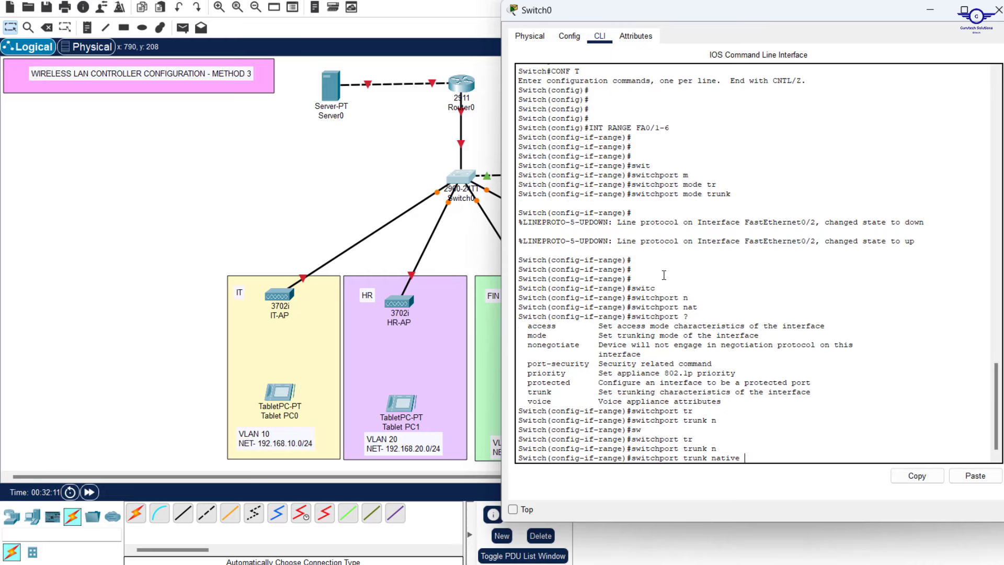
pyautogui.write('v')
pyautogui.press('Tab')
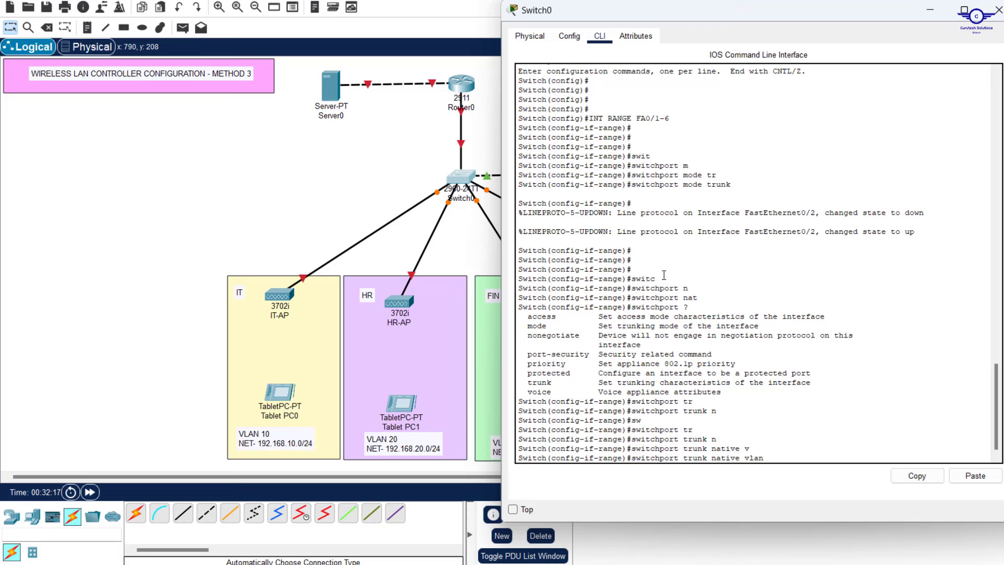
pyautogui.write('50')
pyautogui.press('BackSpace')
pyautogui.press('BackSpace')
pyautogui.press('BackSpace')
pyautogui.press('BackSpace')
pyautogui.press('BackSpace')
pyautogui.press('BackSpace')
pyautogui.press('BackSpace')
pyautogui.press('BackSpace')
pyautogui.press('BackSpace')
pyautogui.press('BackSpace')
pyautogui.press('BackSpace')
pyautogui.press('BackSpace')
pyautogui.press('BackSpace')
pyautogui.press('BackSpace')
pyautogui.press('BackSpace')
pyautogui.press('BackSpace')
pyautogui.press('BackSpace')
pyautogui.press('BackSpace')
pyautogui.press('BackSpace')
pyautogui.press('BackSpace')
pyautogui.press('BackSpace')
pyautogui.press('BackSpace')
pyautogui.press('BackSpace')
pyautogui.press('BackSpace')
pyautogui.press('BackSpace')
pyautogui.press('BackSpace')
pyautogui.press('BackSpace')
pyautogui.press('BackSpace')
pyautogui.press('BackSpace')
pyautogui.press('BackSpace')
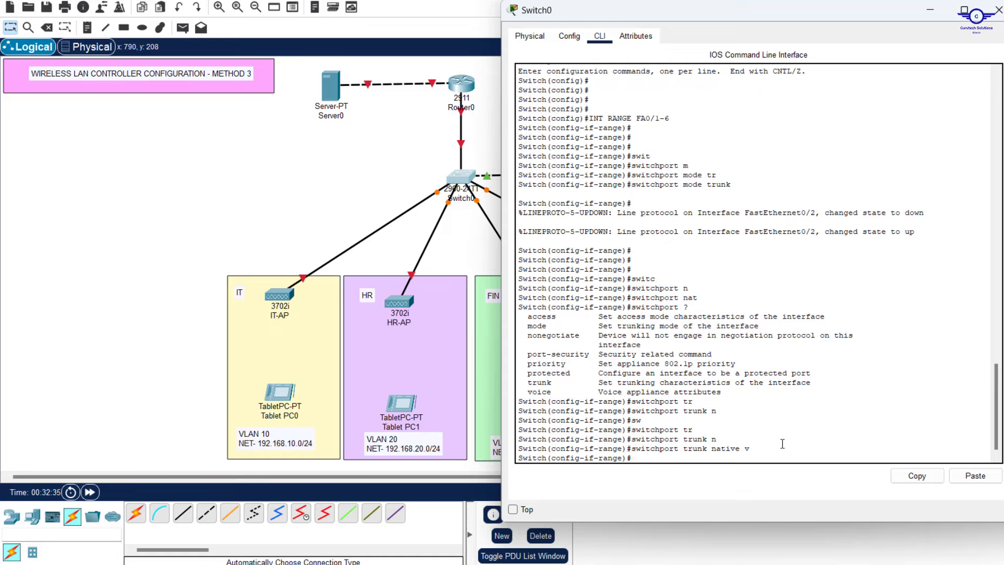
pyautogui.write('ex')
pyautogui.press('Return')
pyautogui.press('Return')
pyautogui.press('Return')
pyautogui.press('Return')
pyautogui.press('Return')
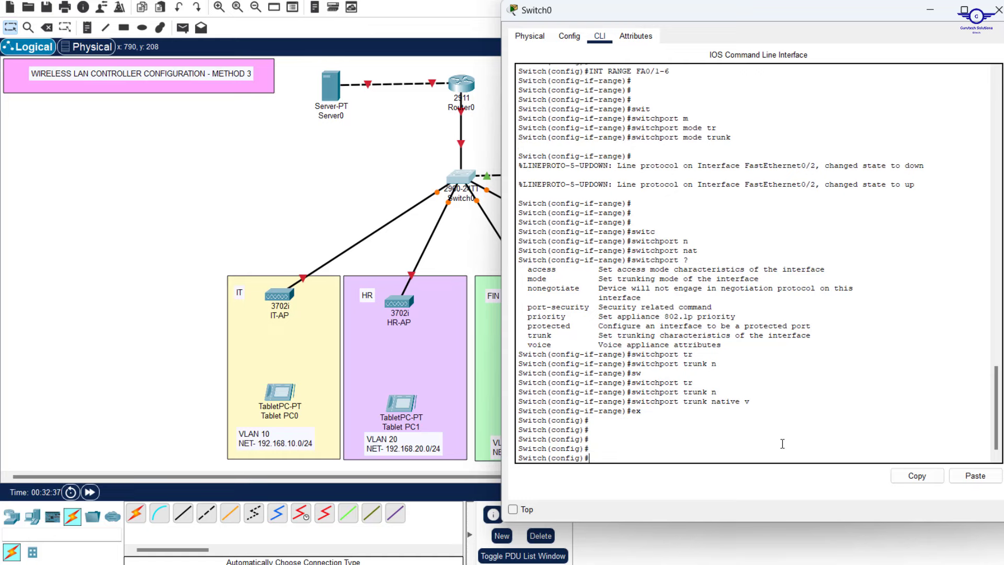
# Create VLAN 10 on Switch0 and name it IT
pyautogui.click(352, 202)
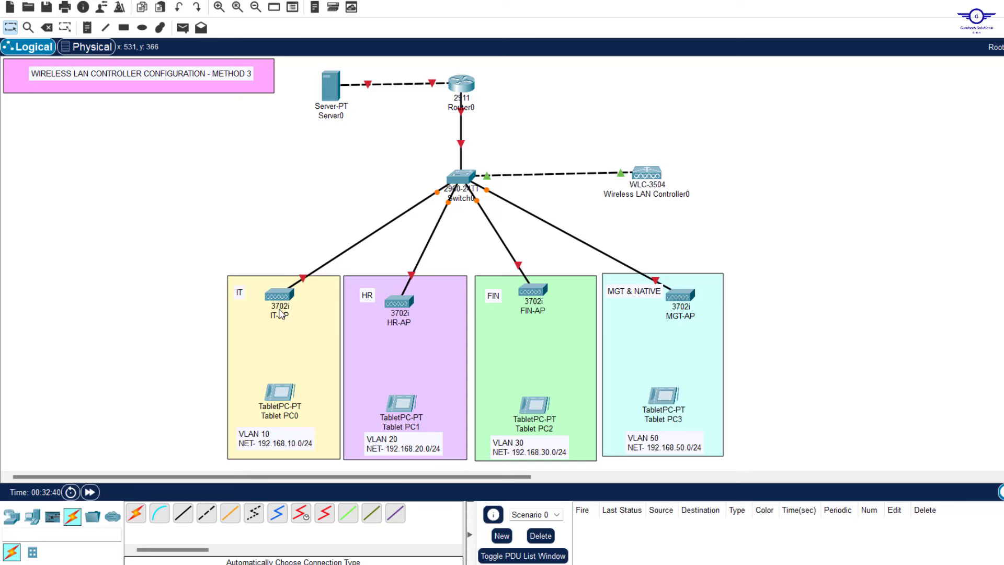
pyautogui.click(458, 177)
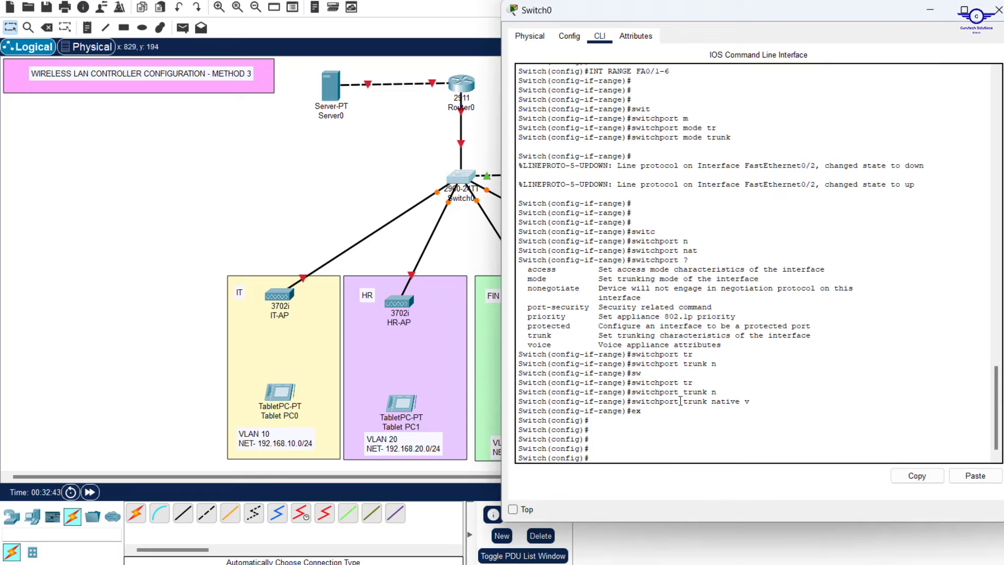
pyautogui.write('b')
pyautogui.write('vl')
pyautogui.write('an ')
pyautogui.write('10')
pyautogui.press('Return')
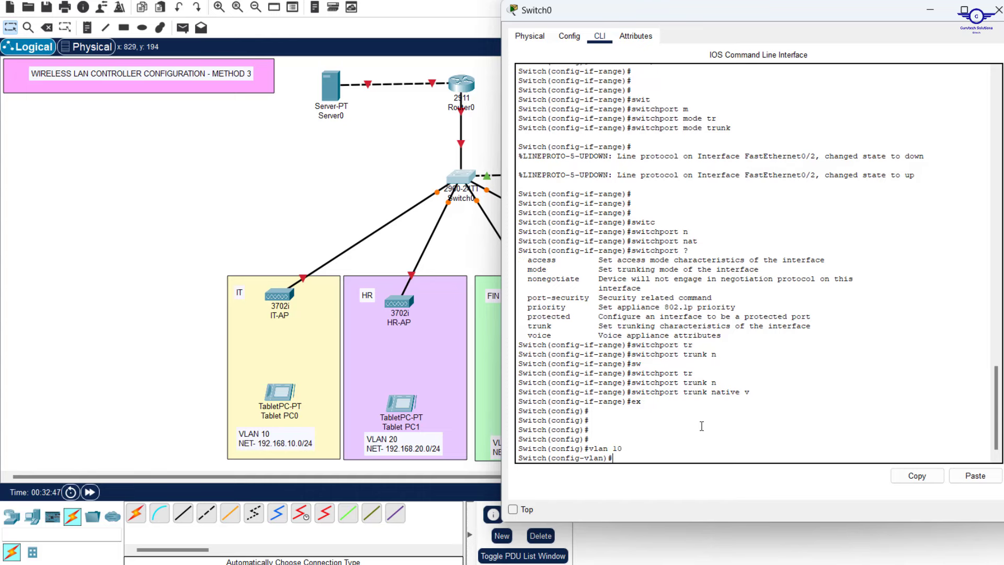
pyautogui.write('name IT')
pyautogui.press('Return')
pyautogui.press('Return')
pyautogui.press('Return')
# Create VLAN 20 by editing the recalled command and name it HR
pyautogui.press('Up')
pyautogui.press('Up')
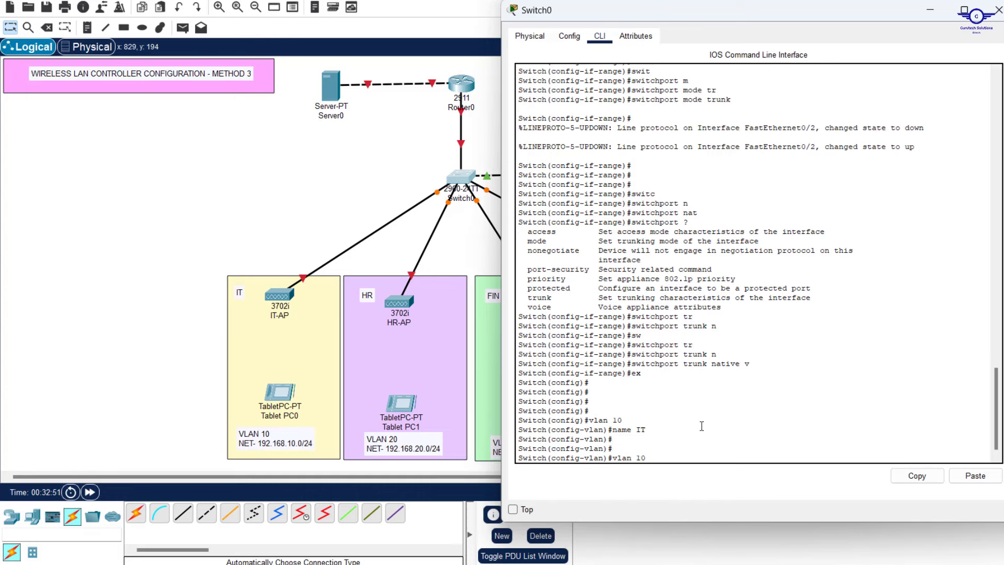
pyautogui.press('Left')
pyautogui.press('BackSpace')
pyautogui.write('2')
pyautogui.press('Return')
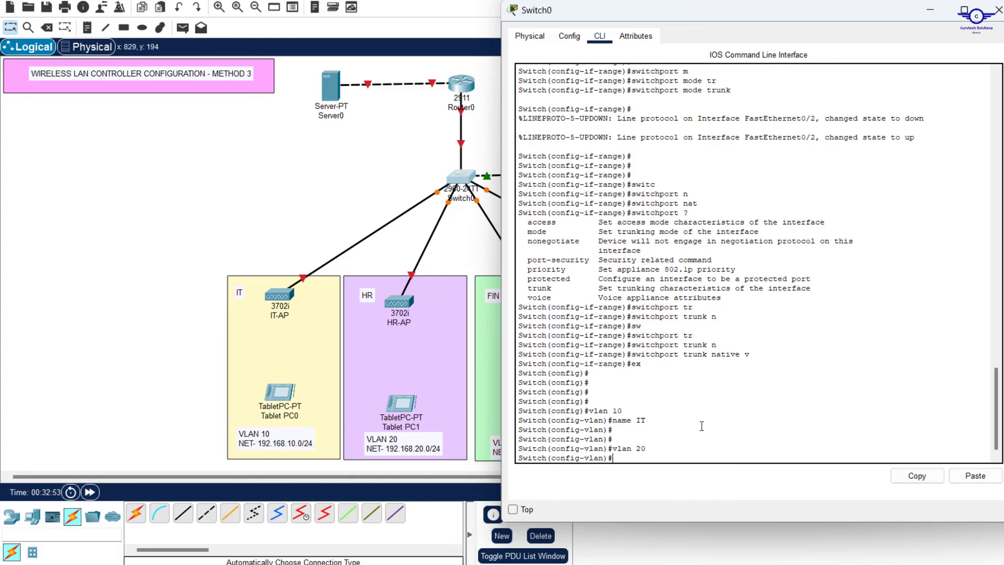
pyautogui.press('Up')
pyautogui.press('Up')
pyautogui.press('BackSpace')
pyautogui.press('BackSpace')
pyautogui.write('HR')
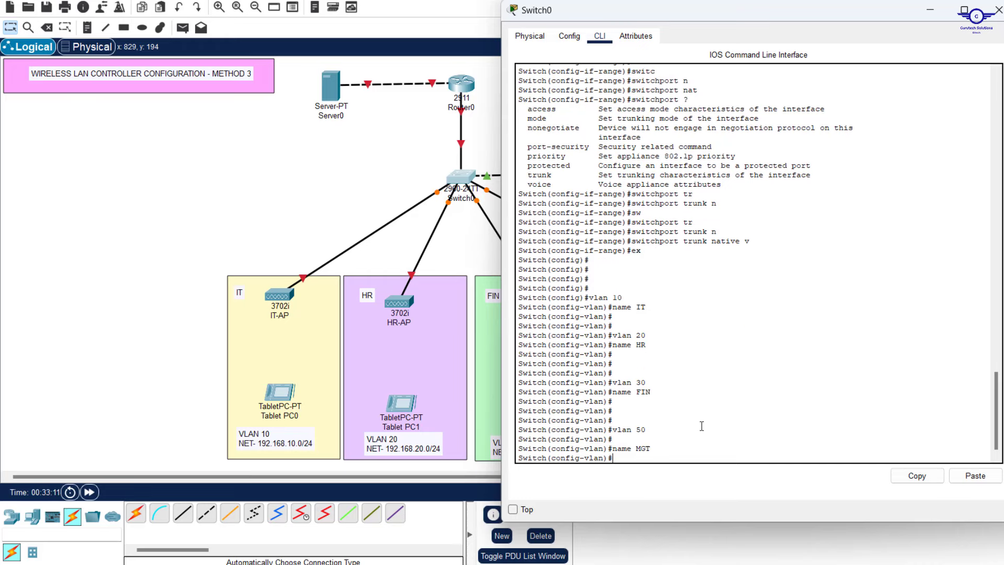
pyautogui.press('Return')
pyautogui.press('Return')
pyautogui.press('Return')
pyautogui.press('Return')
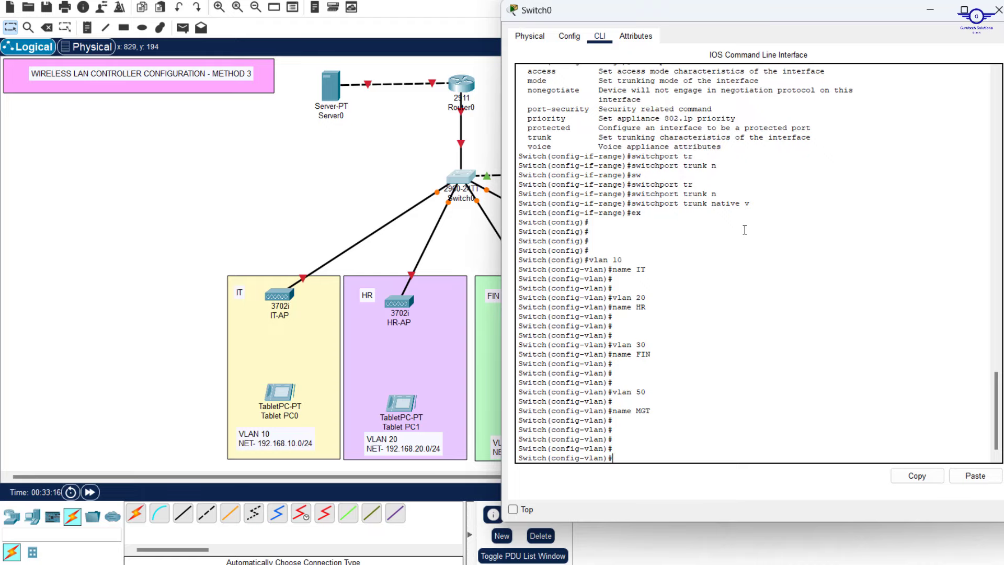
# Reuse the earlier 'int range fa0/1-6' command to select Switch0 ports Fa0/1–6
pyautogui.scroll(7, 745, 229)
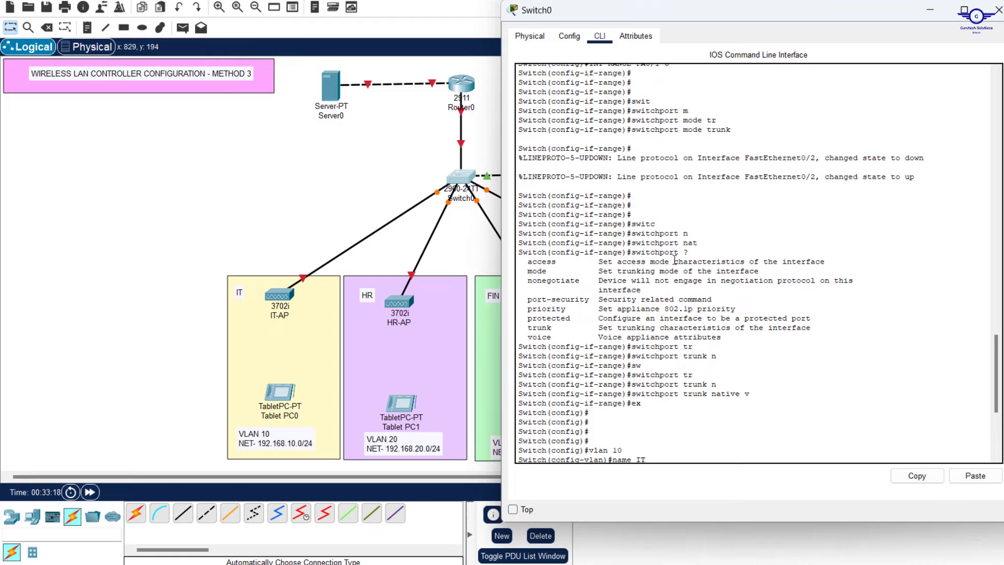
pyautogui.scroll(2, 716, 142)
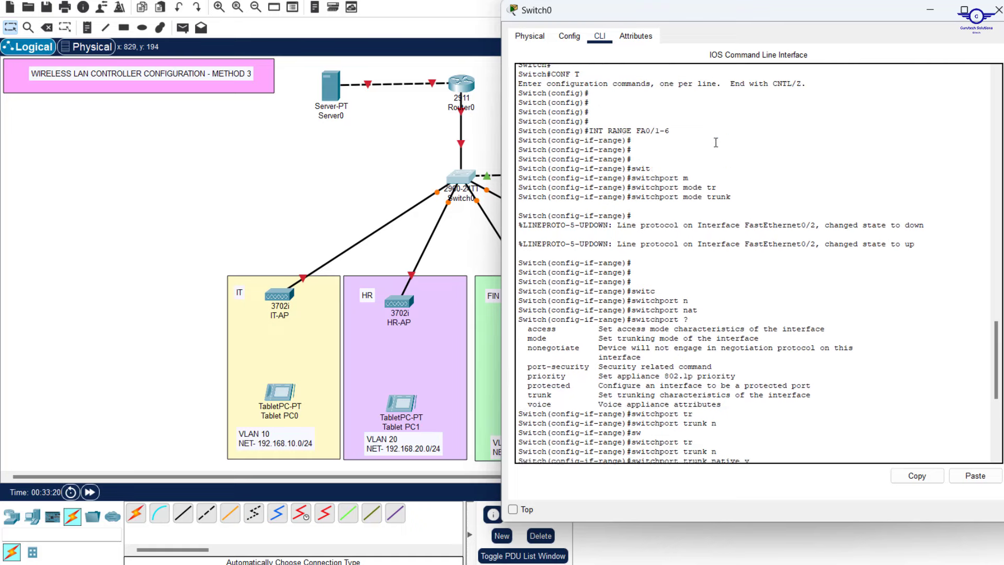
pyautogui.scroll(2, 716, 143)
pyautogui.moveTo(672, 181); pyautogui.dragTo(590, 182)
pyautogui.rightClick(589, 182)
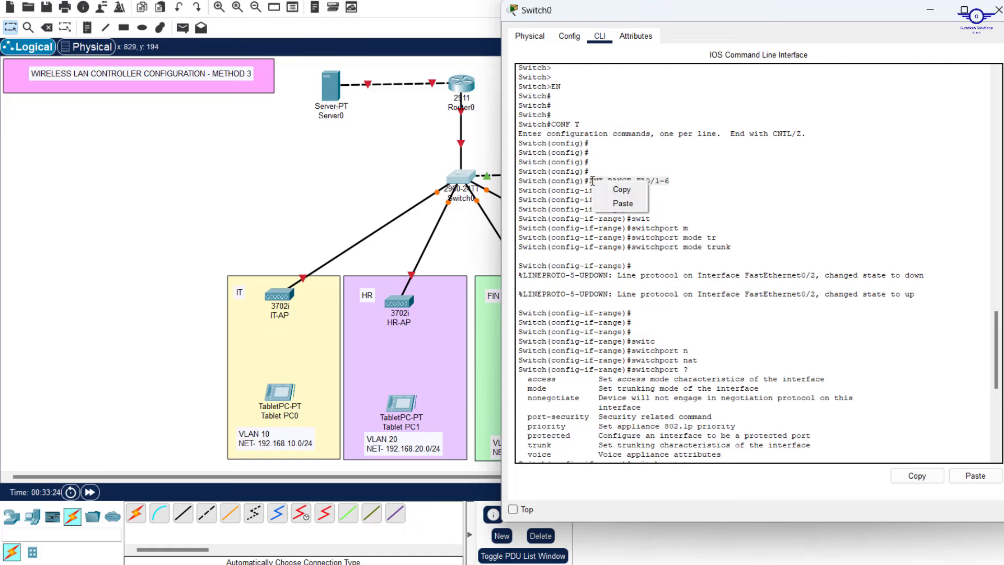
pyautogui.click(620, 189)
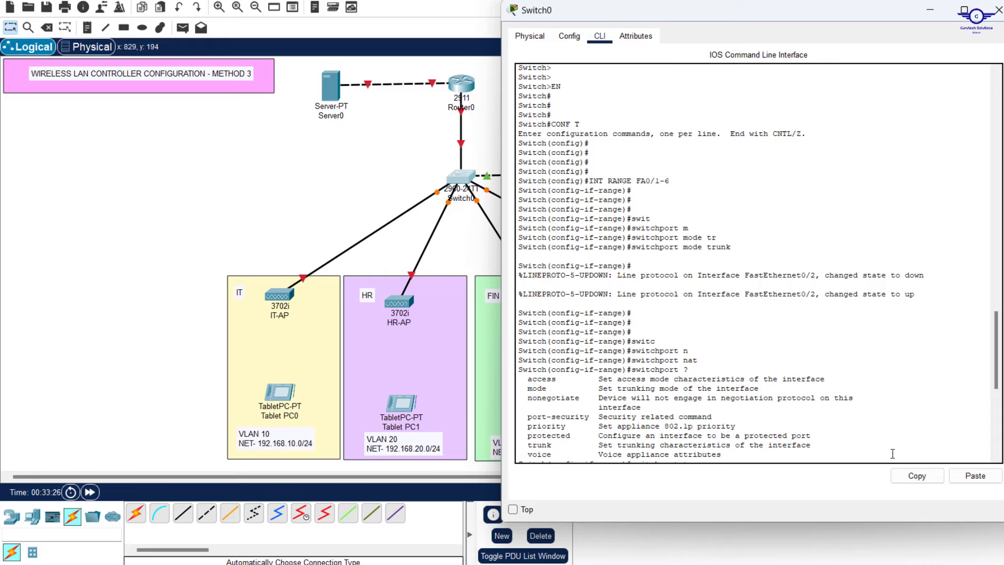
pyautogui.click(934, 479)
pyautogui.click(975, 476)
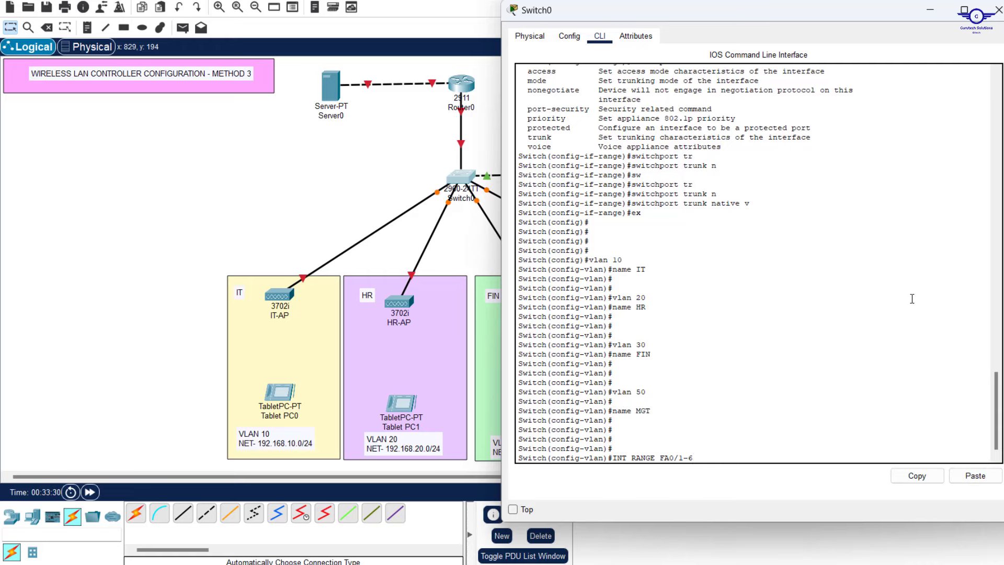
pyautogui.press('Return')
pyautogui.press('Return')
pyautogui.press('Return')
pyautogui.press('Return')
pyautogui.press('Return')
# Set ports Fa0/1–6 to switchport mode trunk
pyautogui.write('swit')
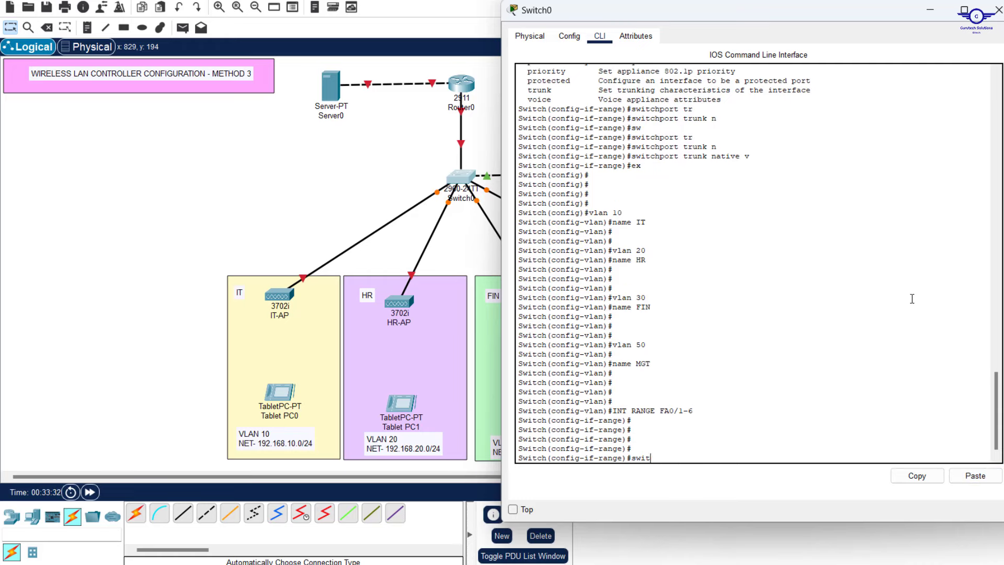
pyautogui.press('Tab')
pyautogui.write('tr')
pyautogui.press('Tab')
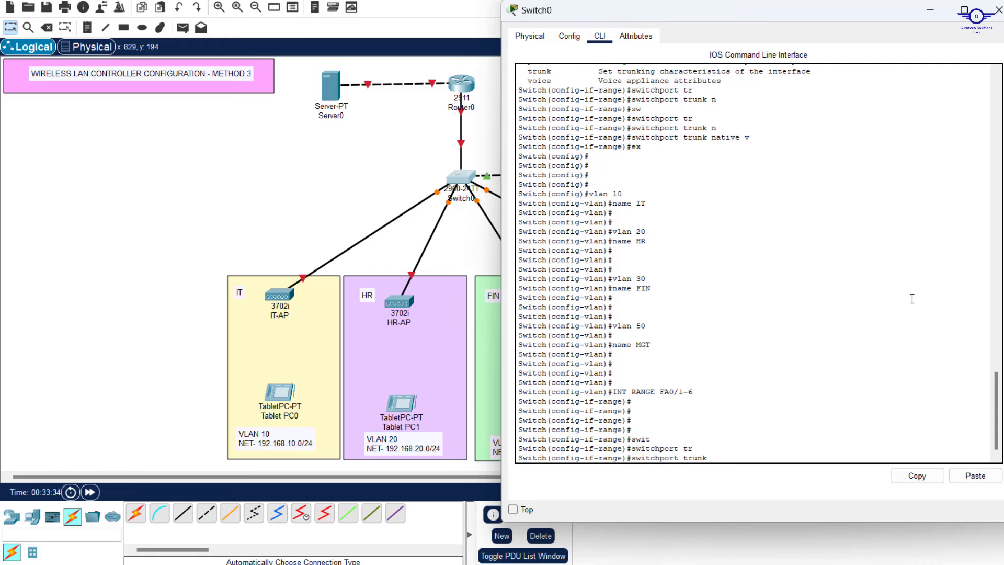
pyautogui.write('n')
pyautogui.press('Tab')
pyautogui.write('ati')
pyautogui.press('BackSpace')
pyautogui.press('BackSpace')
pyautogui.press('BackSpace')
pyautogui.press('BackSpace')
pyautogui.press('BackSpace')
pyautogui.press('BackSpace')
pyautogui.press('BackSpace')
pyautogui.press('BackSpace')
pyautogui.press('BackSpace')
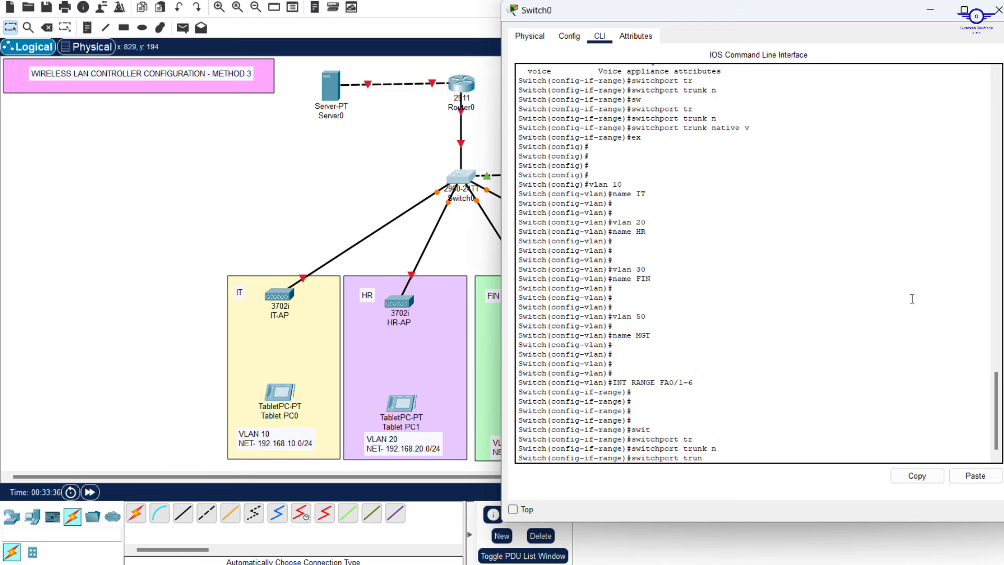
pyautogui.press('BackSpace')
pyautogui.write('mo')
pyautogui.press('Tab')
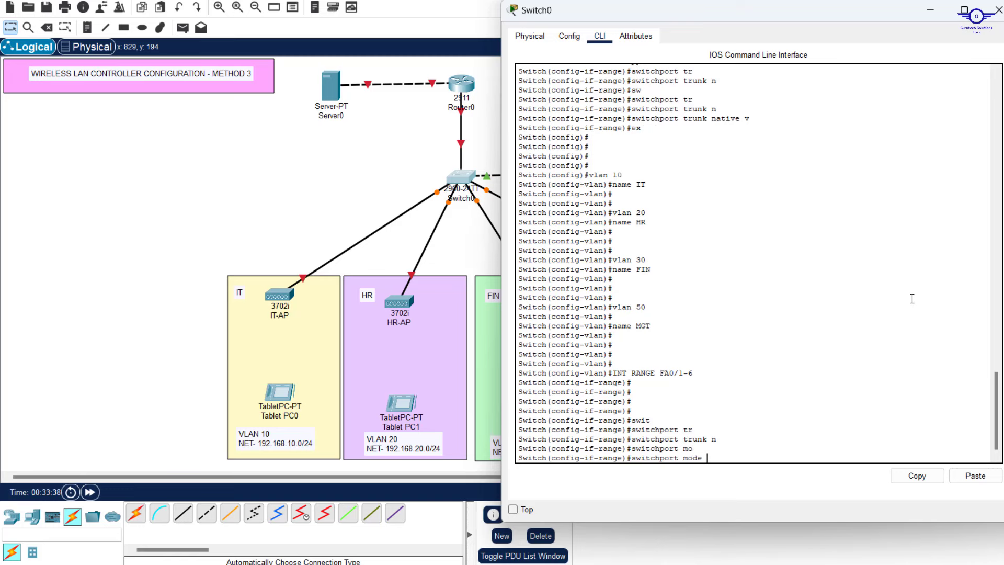
pyautogui.write('tr')
pyautogui.press('Tab')
pyautogui.press('Return')
pyautogui.press('Return')
pyautogui.press('Return')
pyautogui.press('Return')
pyautogui.press('Return')
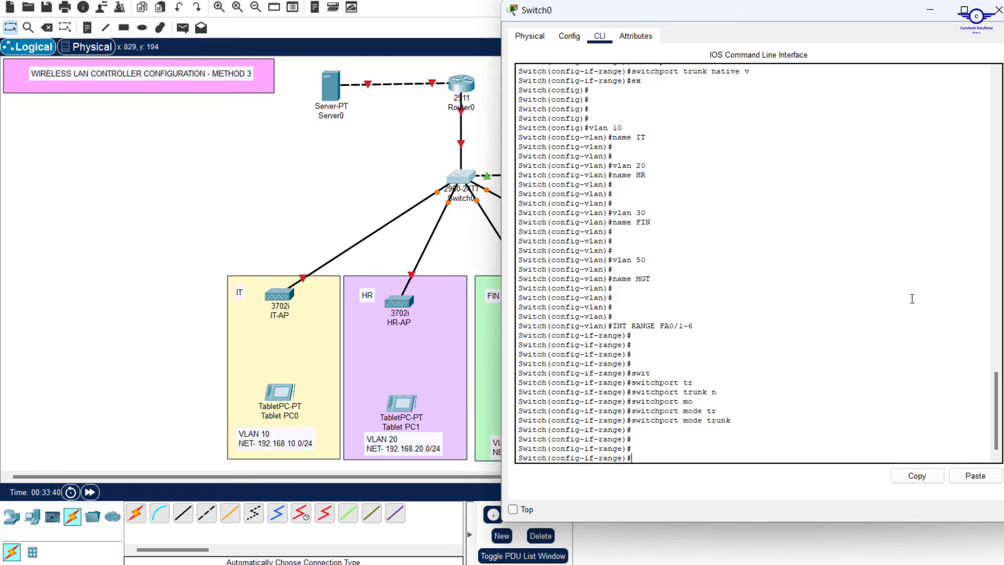
# Set the trunk native VLAN to 50 on ports Fa0/1–6
pyautogui.write('sw')
pyautogui.press('Tab')
pyautogui.write('tr')
pyautogui.press('Tab')
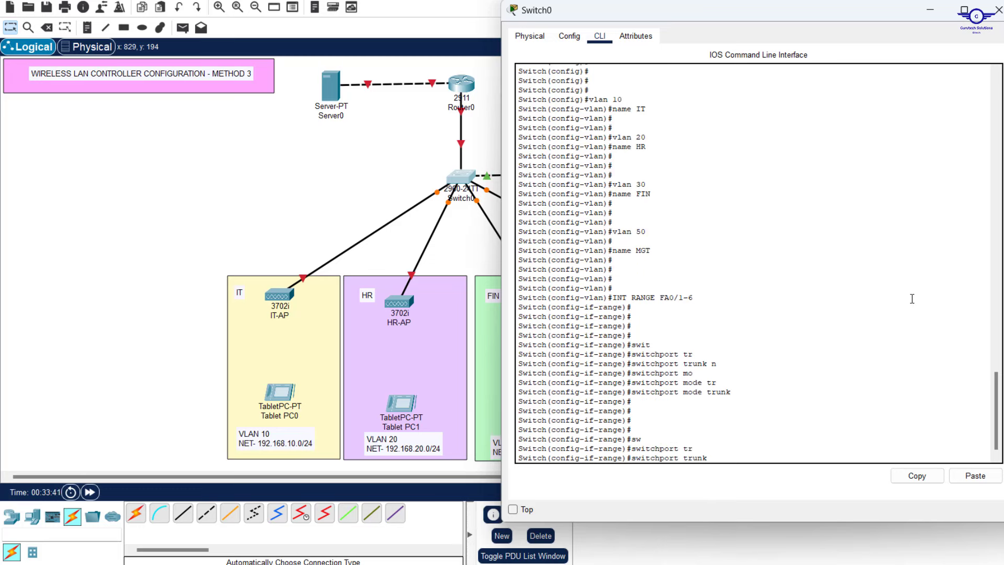
pyautogui.write('n')
pyautogui.press('Tab')
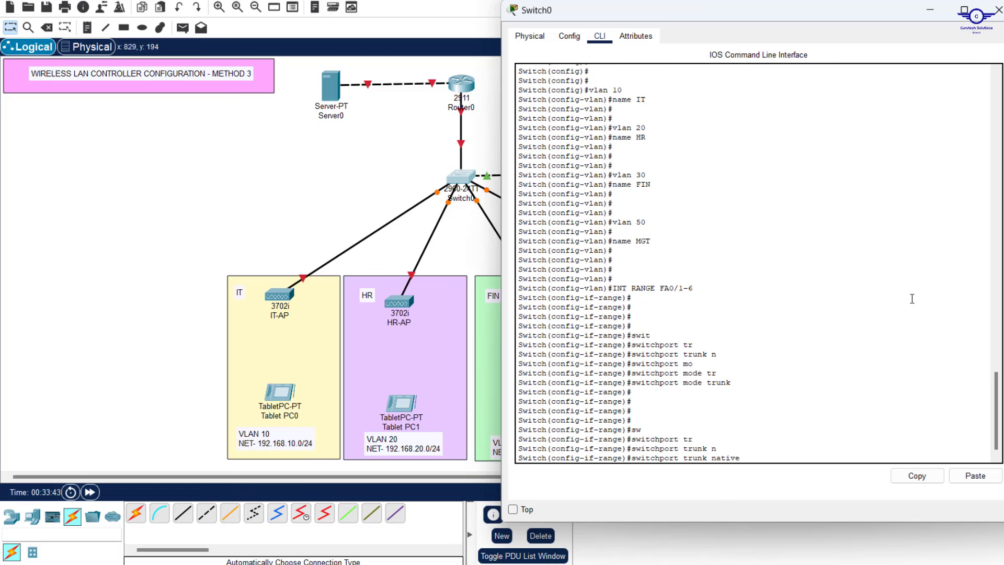
pyautogui.write('v')
pyautogui.press('Tab')
pyautogui.write('50')
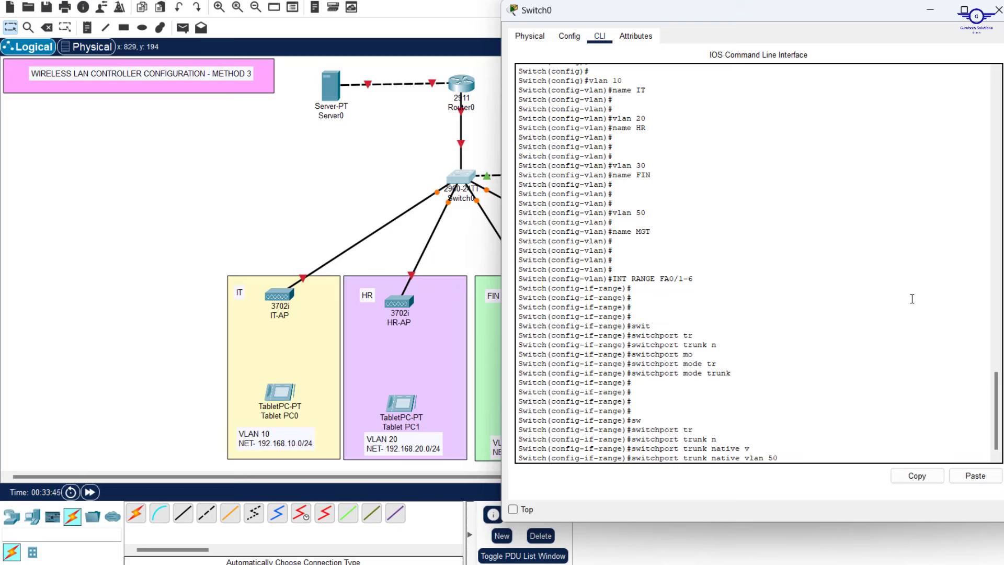
pyautogui.press('Return')
pyautogui.press('Return')
pyautogui.press('Return')
pyautogui.press('Return')
# Exit interface configuration and save the switch configuration with 'do wr'
pyautogui.write('e')
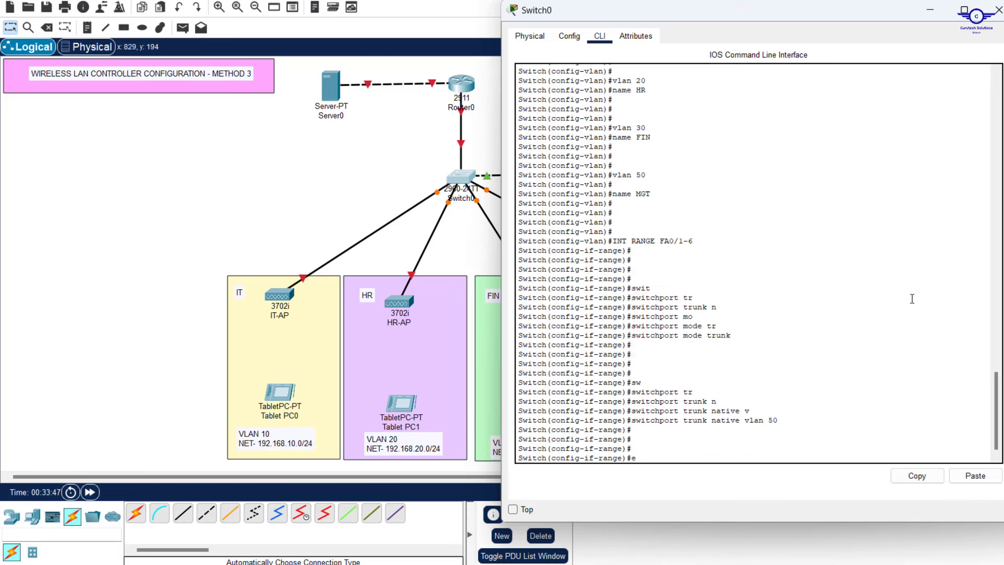
pyautogui.write('xit')
pyautogui.press('Return')
pyautogui.press('Return')
pyautogui.press('Return')
pyautogui.press('Return')
pyautogui.press('Return')
pyautogui.press('Return')
pyautogui.press('Return')
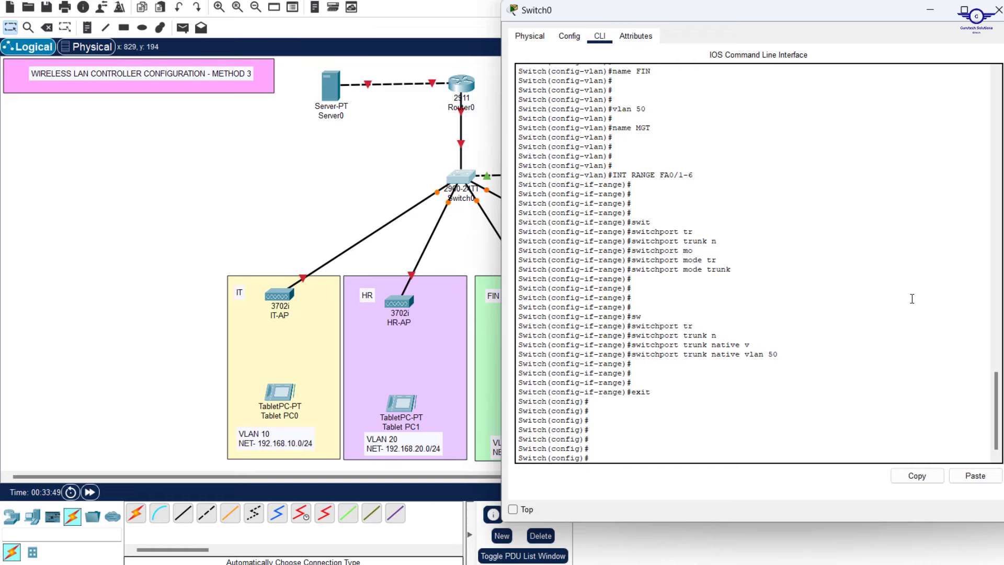
pyautogui.write('do wr')
pyautogui.press('Return')
pyautogui.press('Return')
pyautogui.press('Return')
pyautogui.press('Return')
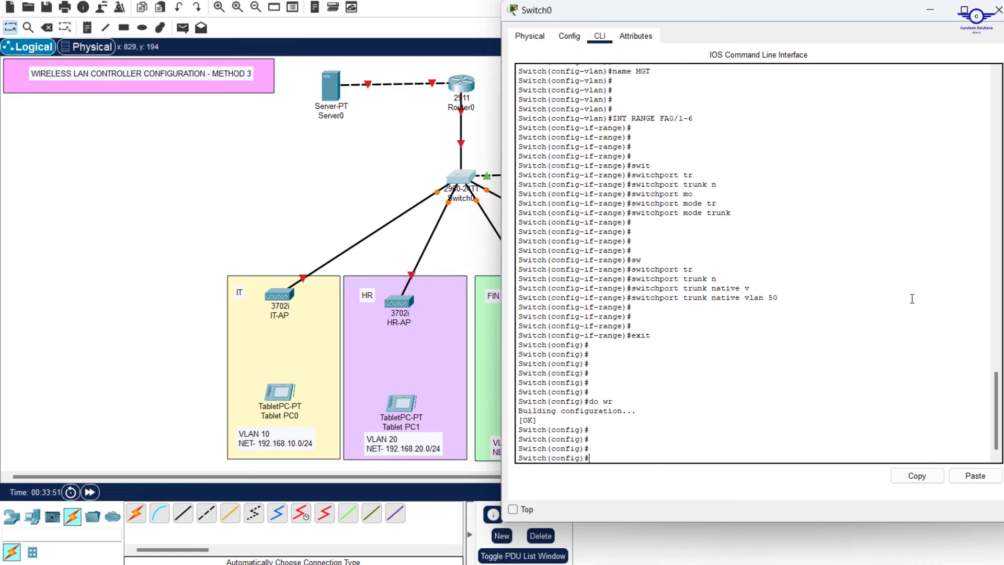
pyautogui.click(410, 142)
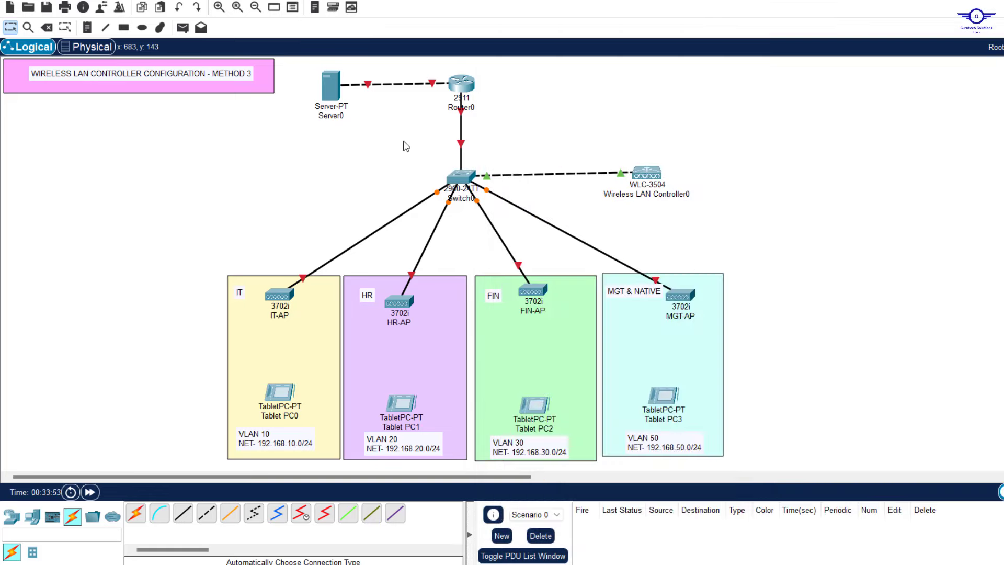
pyautogui.moveTo(466, 183)
pyautogui.moveTo(451, 204)
pyautogui.moveTo(463, 116)
pyautogui.moveTo(464, 115)
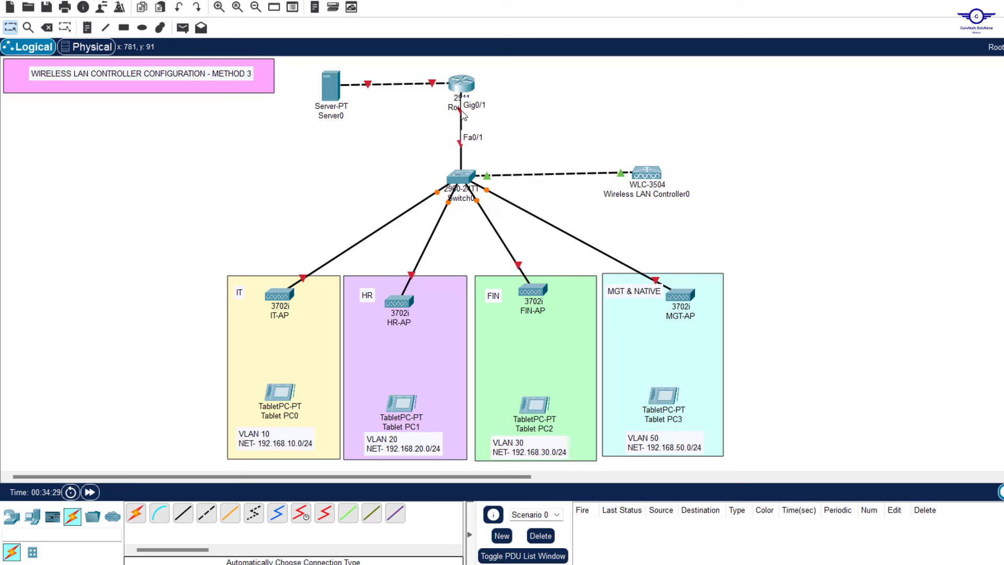
# Turn Port Status on for Router0's GigabitEthernet0/1 and GigabitEthernet0/0 in the Config settings
pyautogui.click(471, 85)
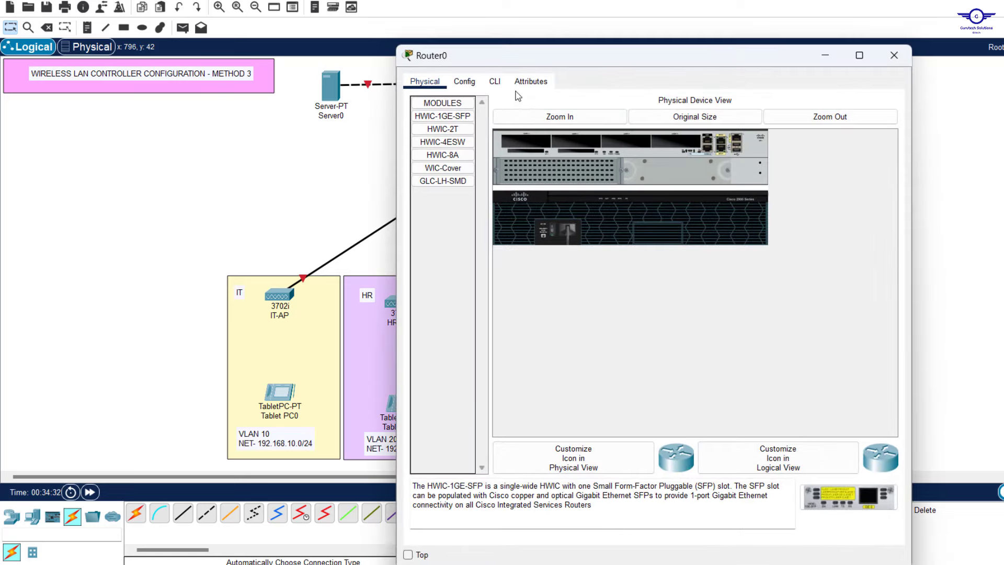
pyautogui.click(464, 86)
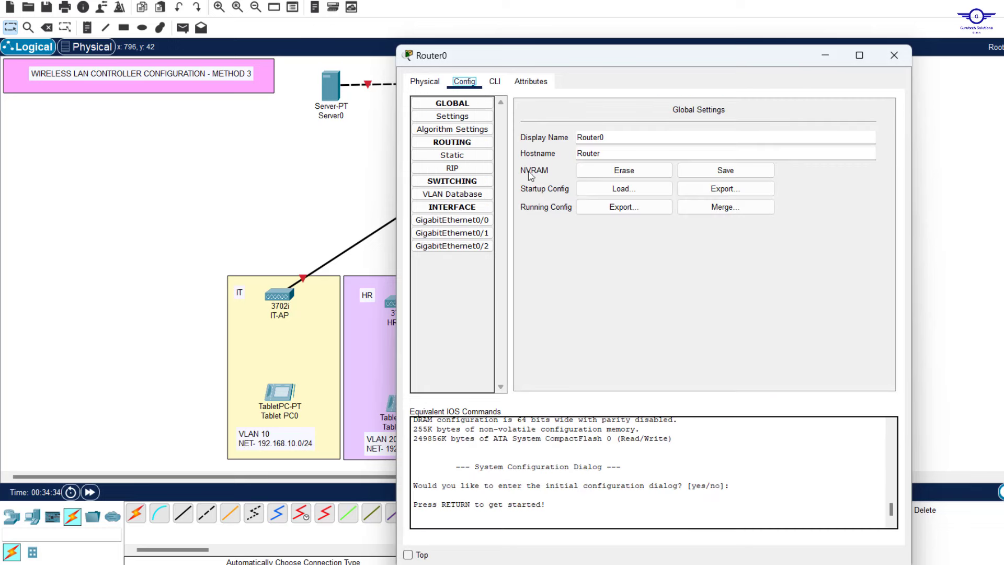
pyautogui.click(475, 233)
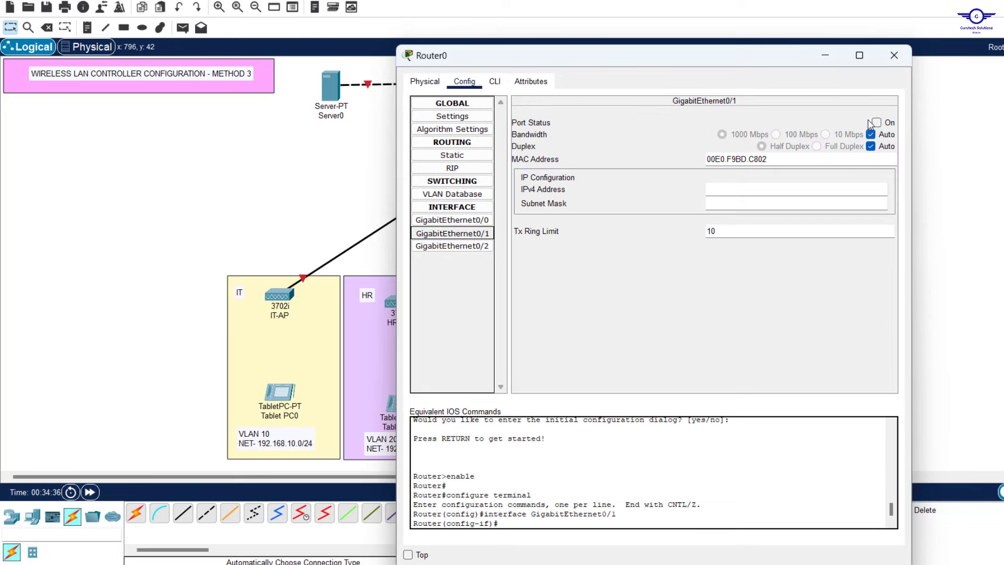
pyautogui.click(877, 122)
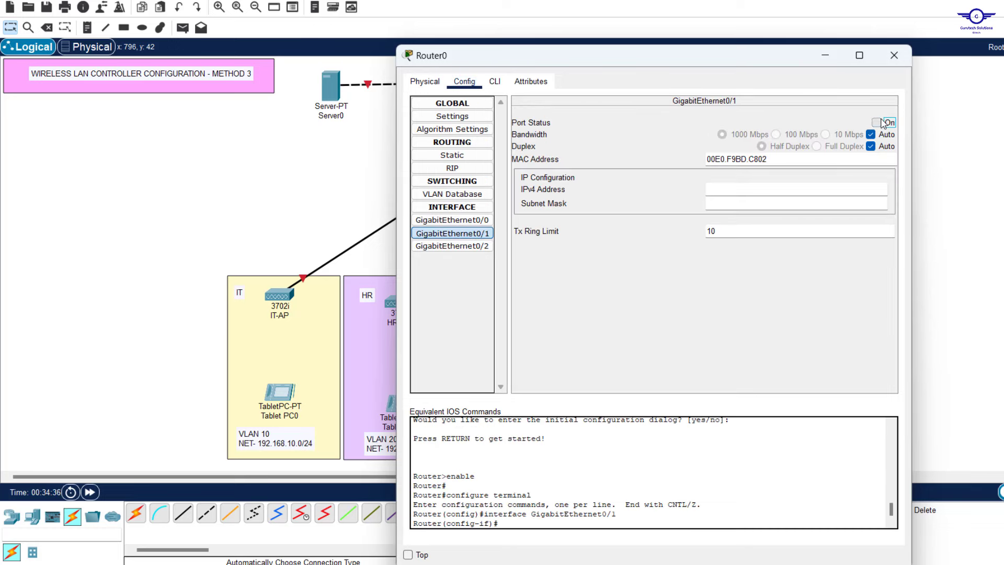
pyautogui.click(452, 220)
pyautogui.moveTo(607, 59); pyautogui.dragTo(745, 58)
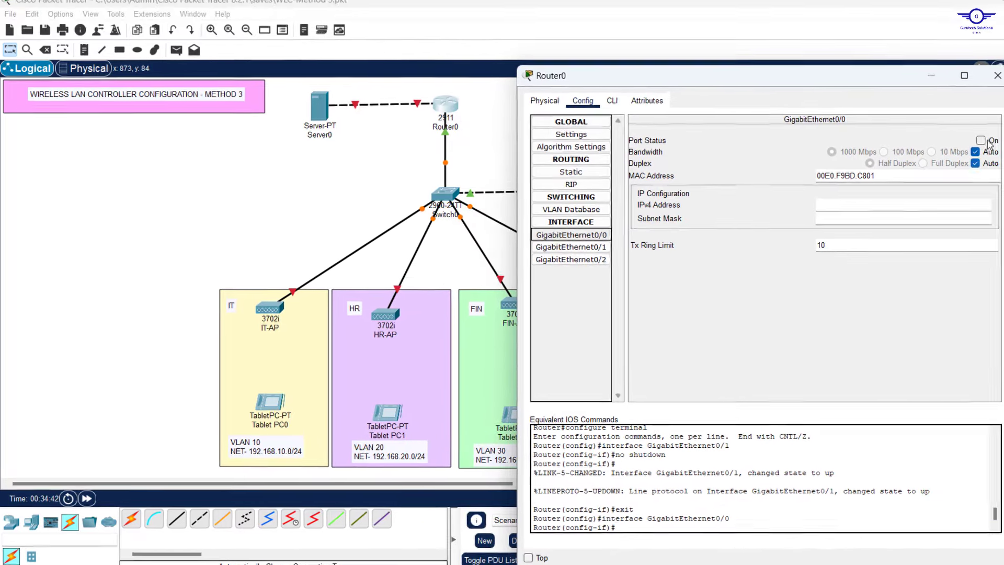
pyautogui.click(1003, 123)
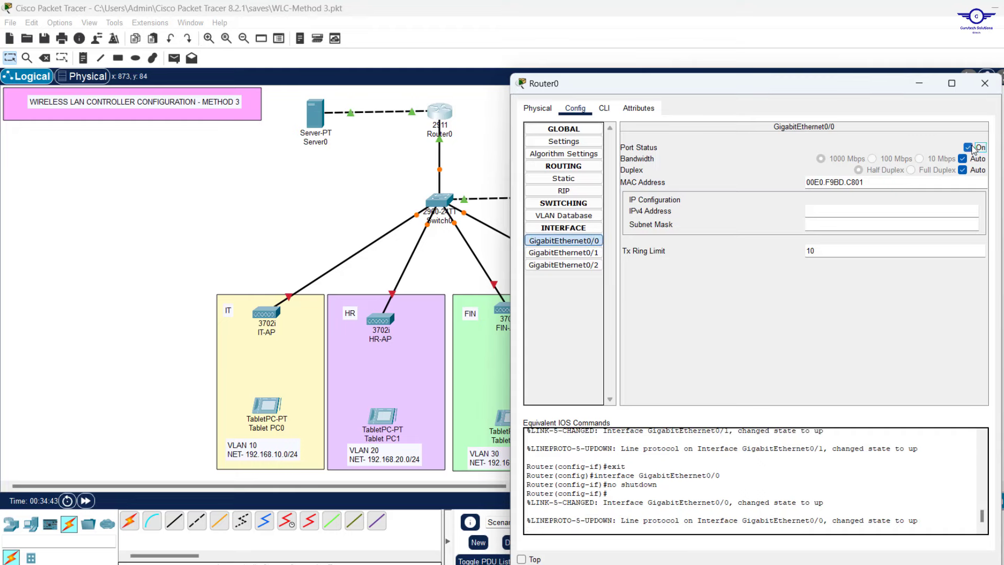
# Exit twice in Router0's CLI to return to privileged mode
pyautogui.click(604, 107)
pyautogui.press('Return')
pyautogui.press('Return')
pyautogui.press('Return')
pyautogui.press('Return')
pyautogui.press('Return')
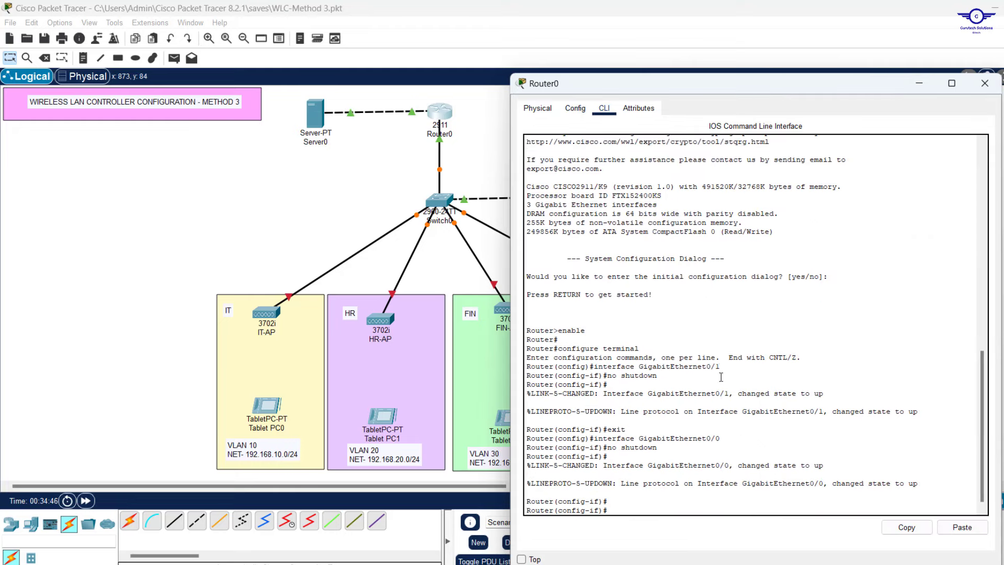
pyautogui.write('ex')
pyautogui.press('Return')
pyautogui.press('Return')
pyautogui.press('Return')
pyautogui.press('Return')
pyautogui.press('Return')
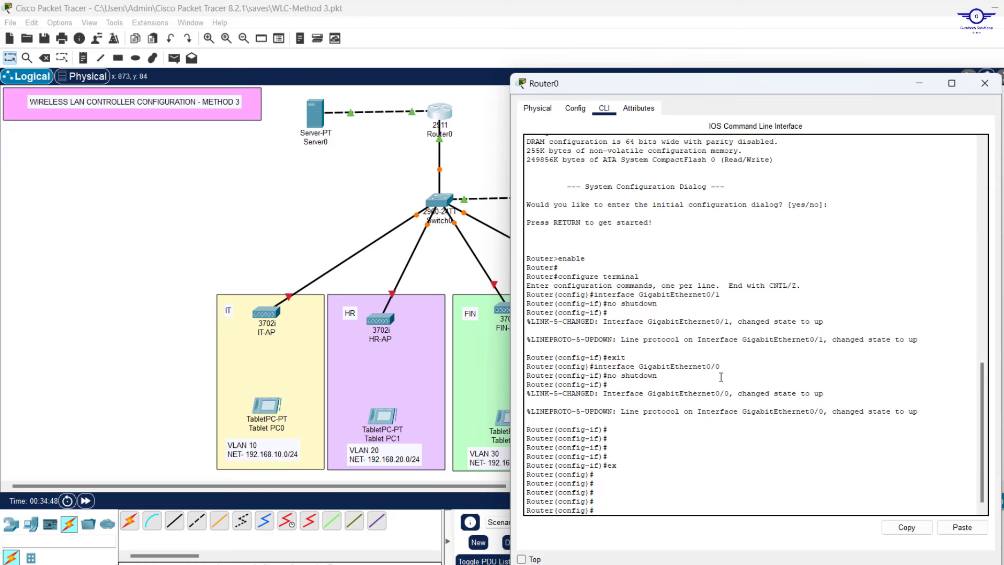
pyautogui.write('exit')
pyautogui.moveTo(741, 74); pyautogui.dragTo(728, 53)
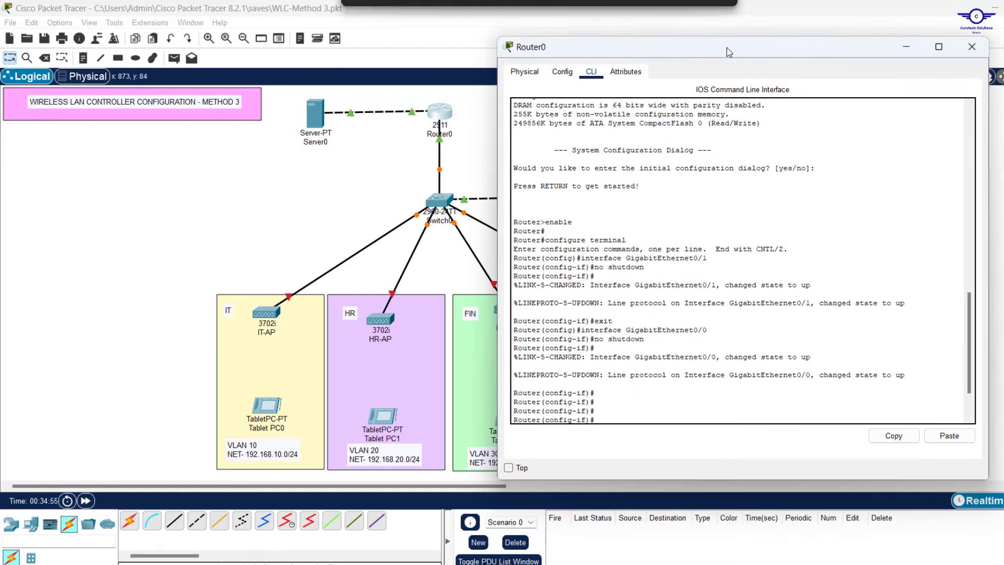
pyautogui.press('Return')
pyautogui.press('Return')
pyautogui.press('Return')
pyautogui.press('Return')
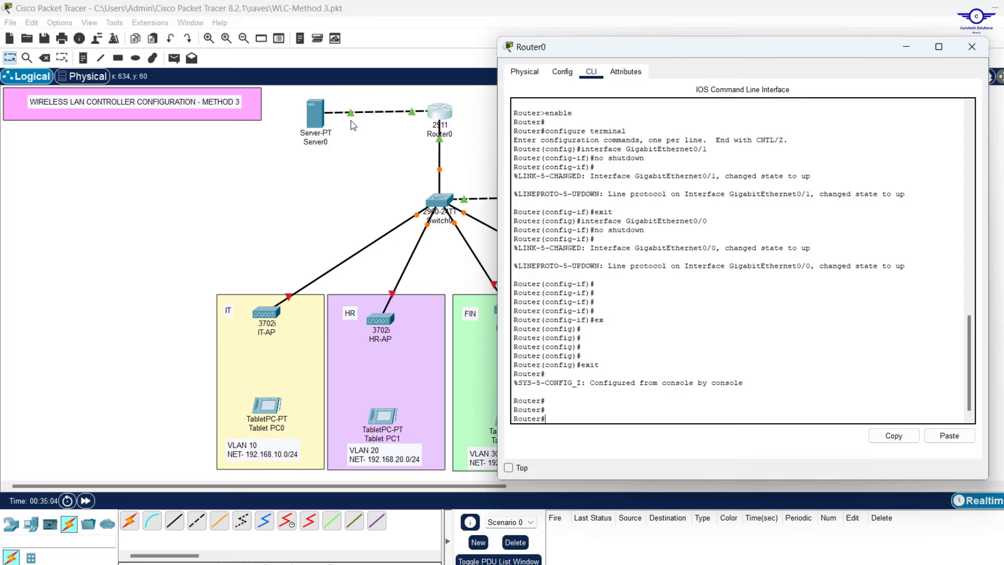
# Place a '192.168.1.0/24' note above the Server0–Router0 link and nudge it into position
pyautogui.click(84, 58)
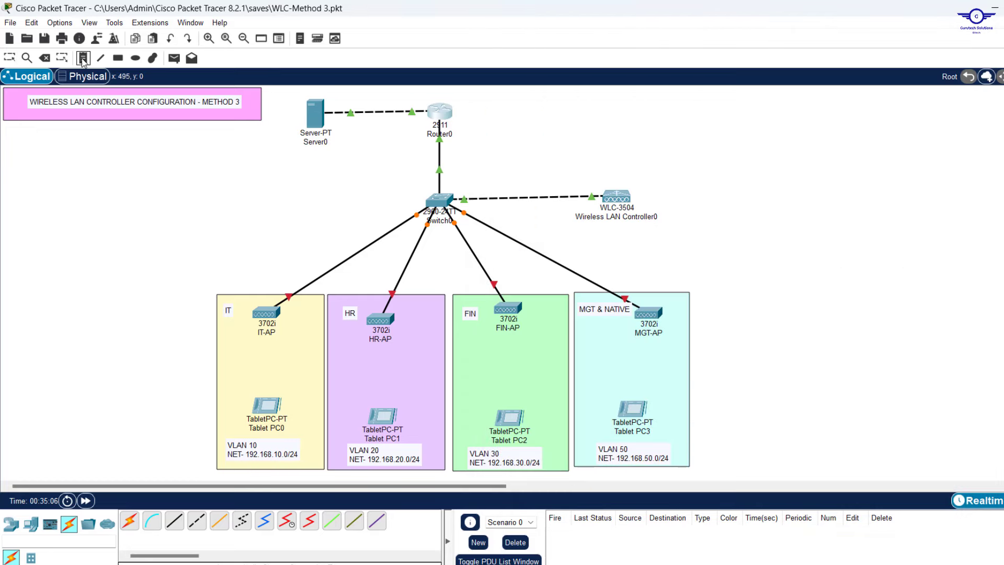
pyautogui.click(346, 97)
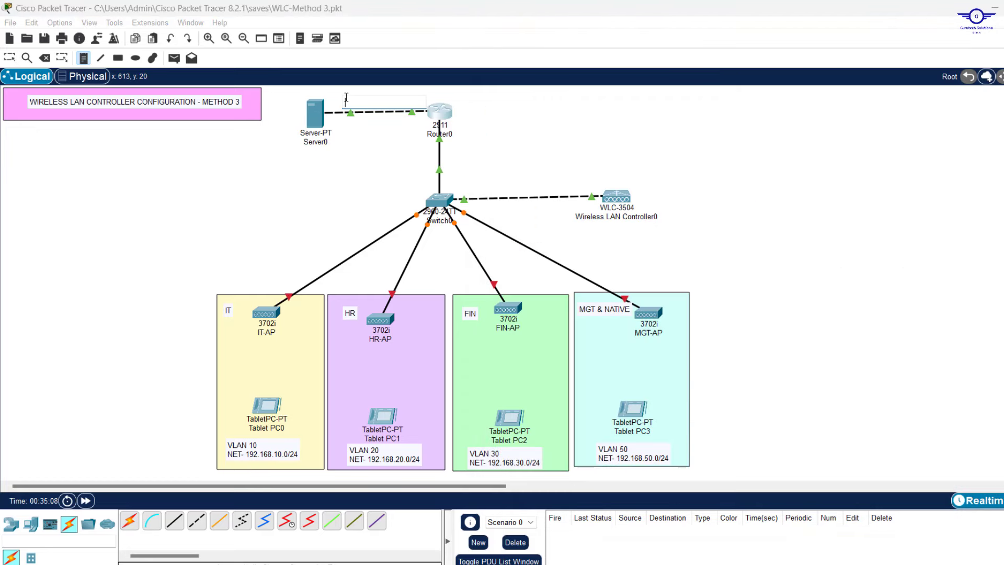
pyautogui.write('192.1')
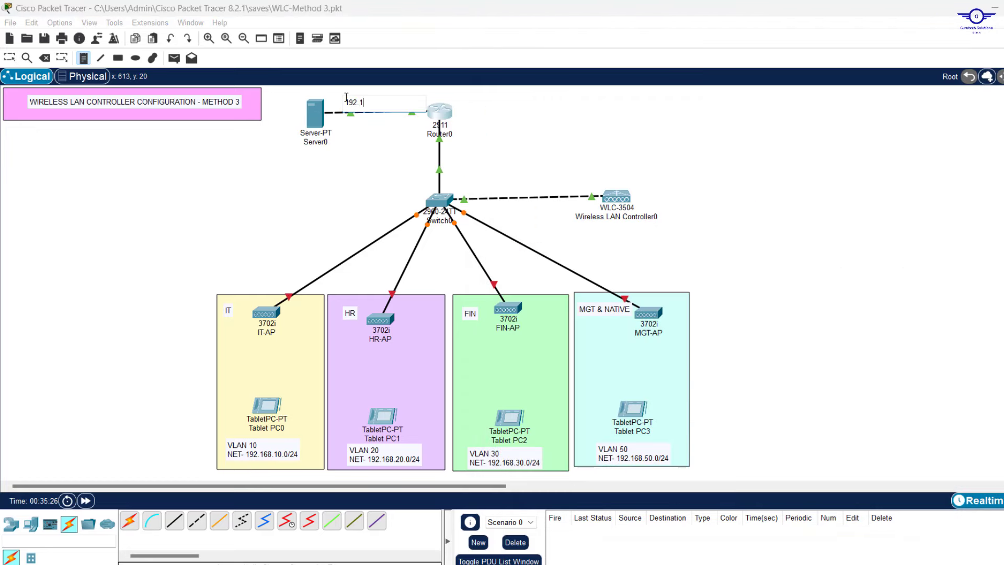
pyautogui.write('68.1.0/24')
pyautogui.click(382, 150)
pyautogui.press('Escape')
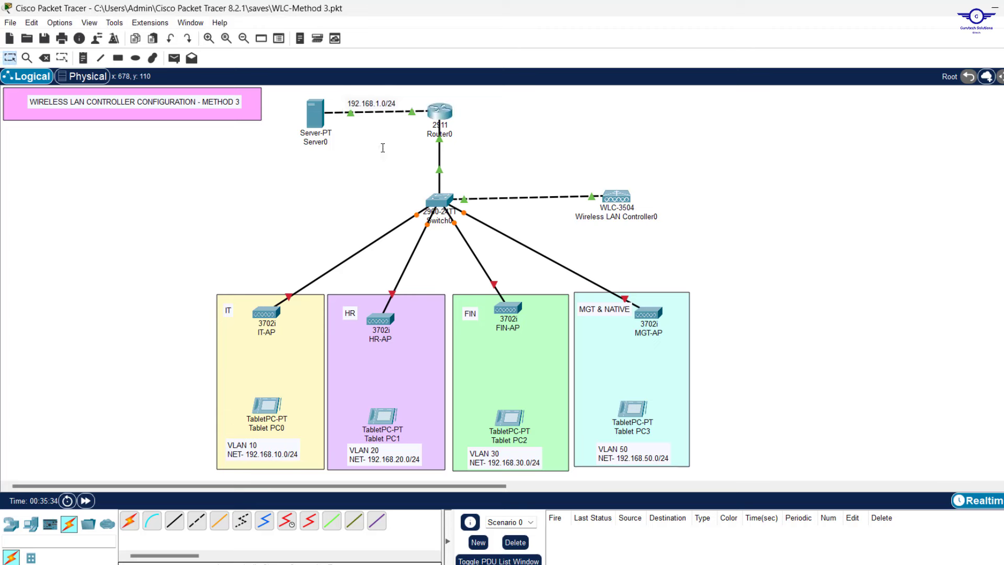
pyautogui.moveTo(380, 110); pyautogui.dragTo(387, 106)
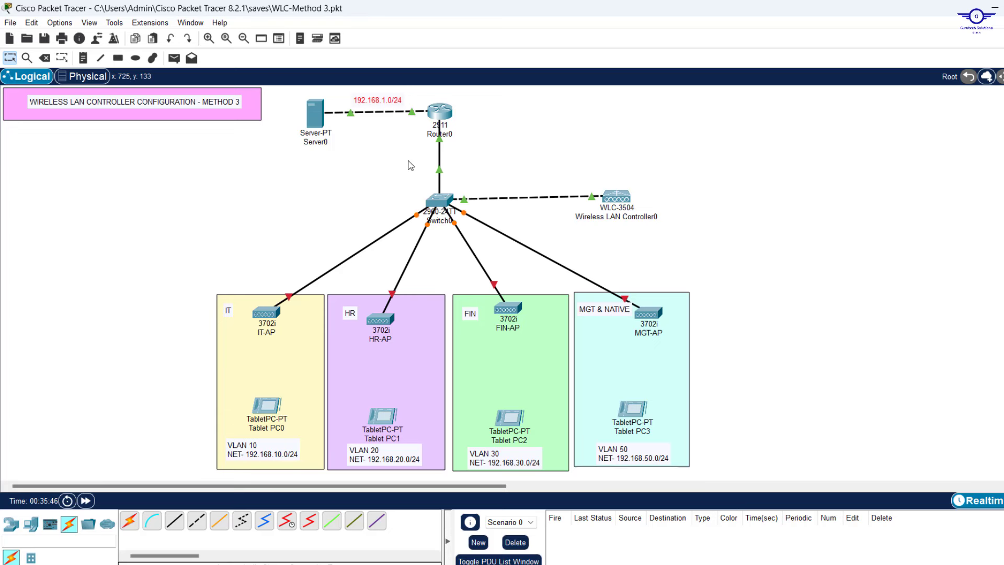
# Give Router0's GigabitEthernet0/0 IPv4 address 192.168.1.1 with subnet mask 255.255.255.0
pyautogui.click(439, 112)
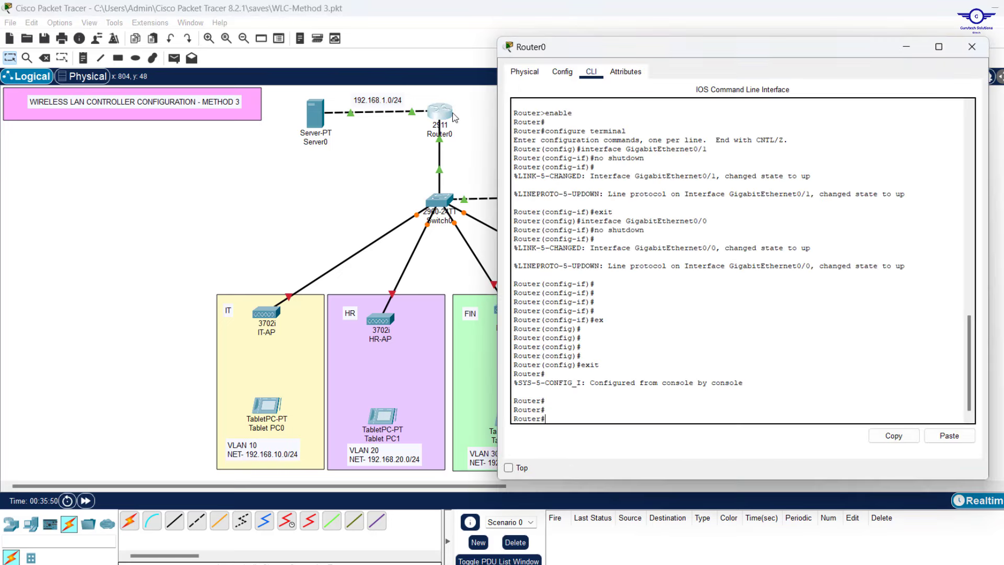
pyautogui.click(568, 73)
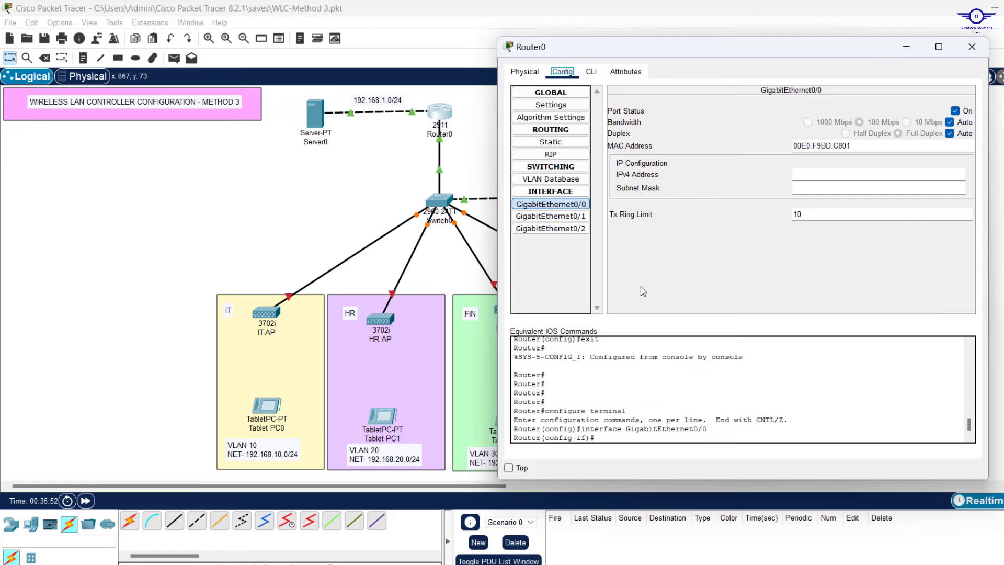
pyautogui.click(819, 173)
pyautogui.write('192.168.1.1')
pyautogui.click(820, 187)
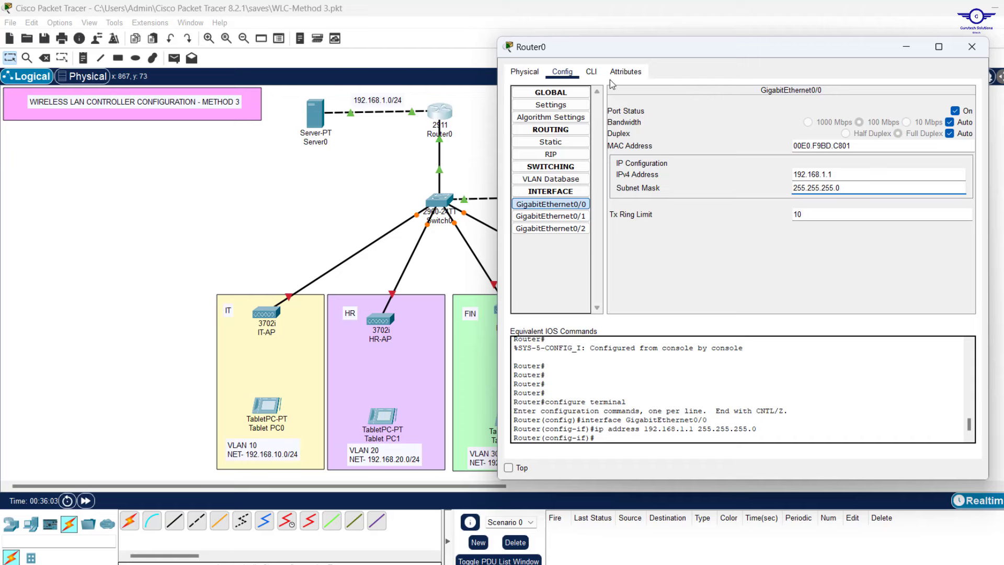
pyautogui.click(591, 71)
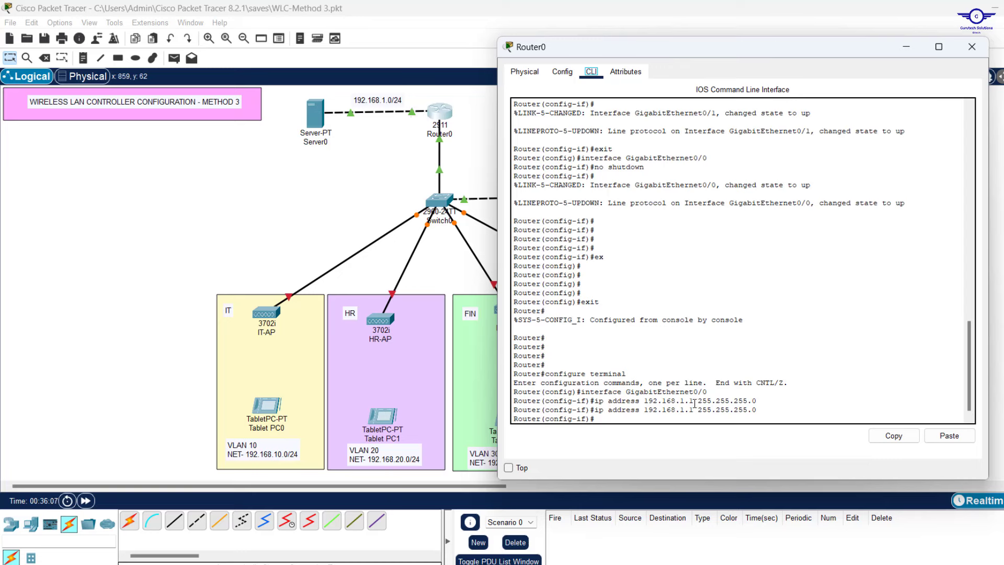
# Enter configuration for interface GigabitEthernet0/1 by editing a recalled interface command
pyautogui.moveTo(641, 410); pyautogui.dragTo(761, 412)
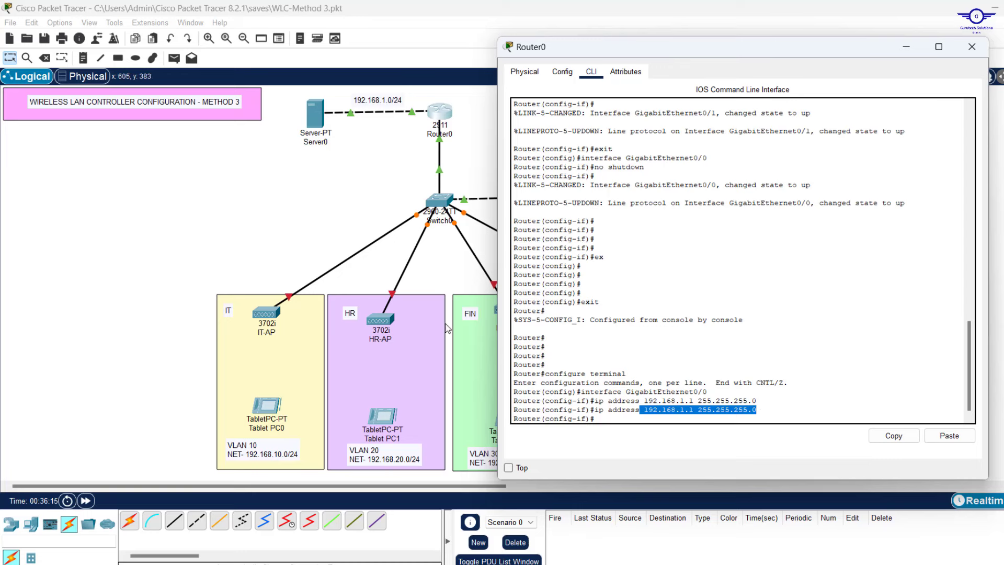
pyautogui.press('Return')
pyautogui.press('Return')
pyautogui.press('Return')
pyautogui.press('Return')
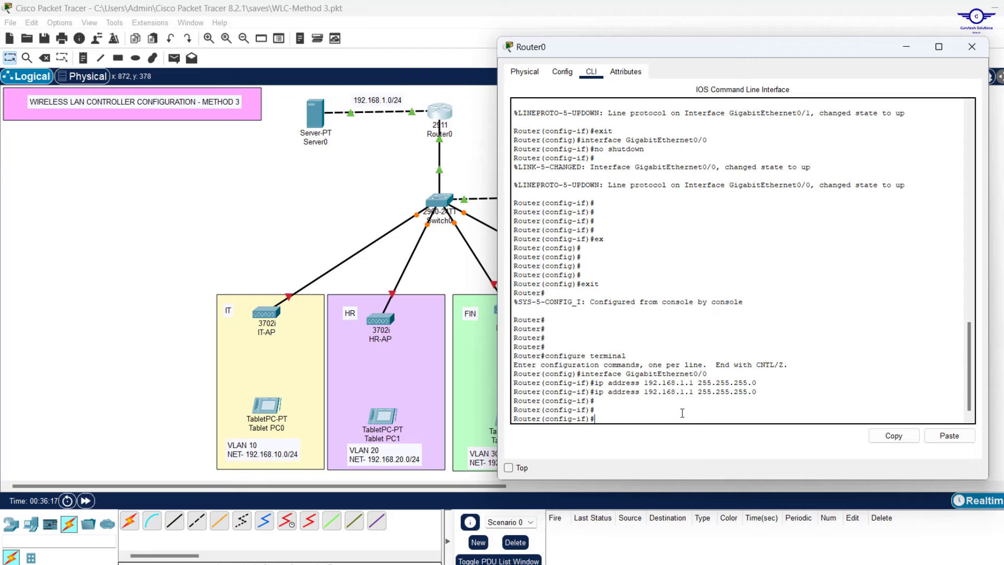
pyautogui.press('Up')
pyautogui.press('Up')
pyautogui.press('Up')
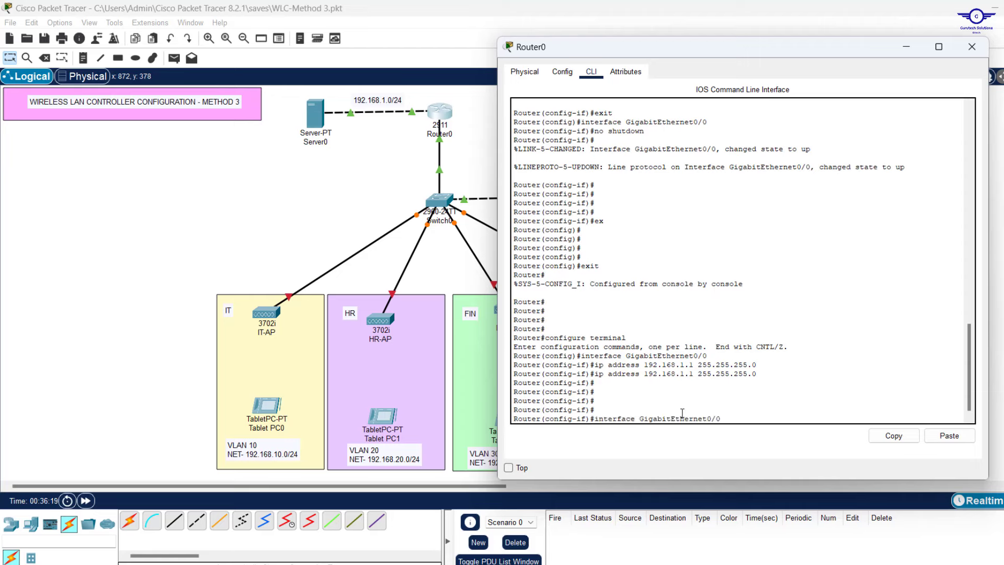
pyautogui.press('BackSpace')
pyautogui.write('1')
pyautogui.press('Return')
pyautogui.press('Return')
pyautogui.press('Return')
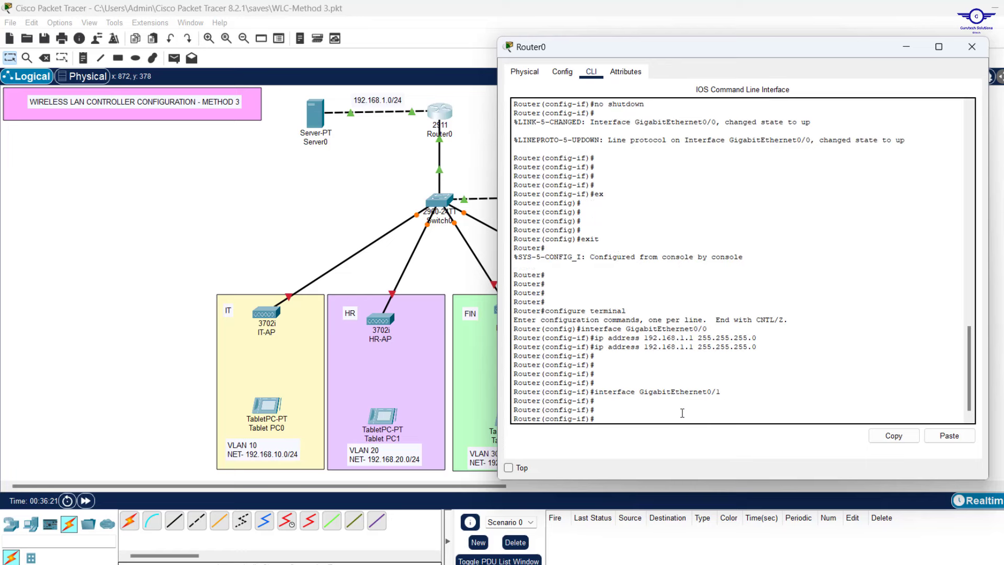
pyautogui.press('Return')
pyautogui.press('Return')
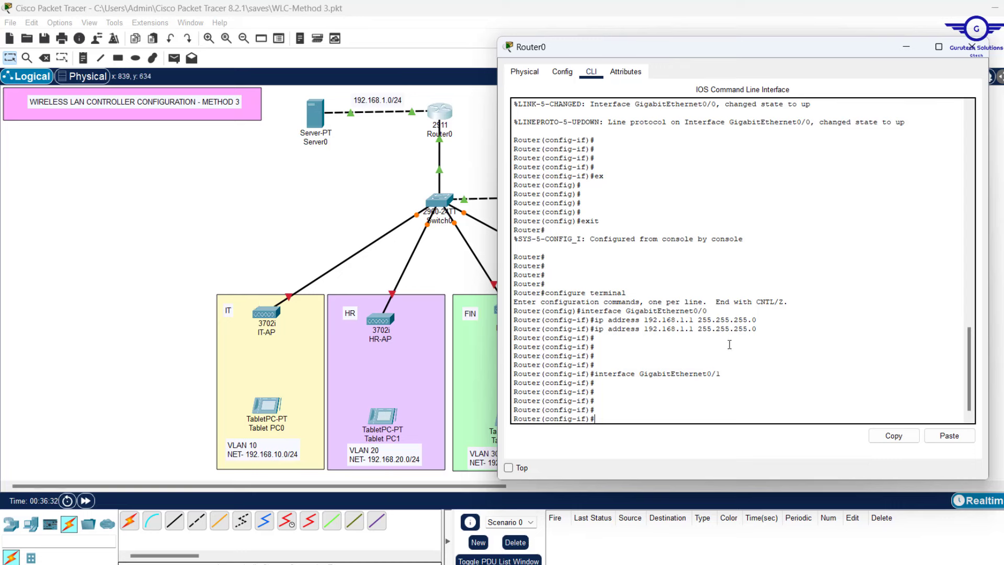
# Create subinterface Gi0/1.10 with encapsulation dot1Q 10
pyautogui.press('Up')
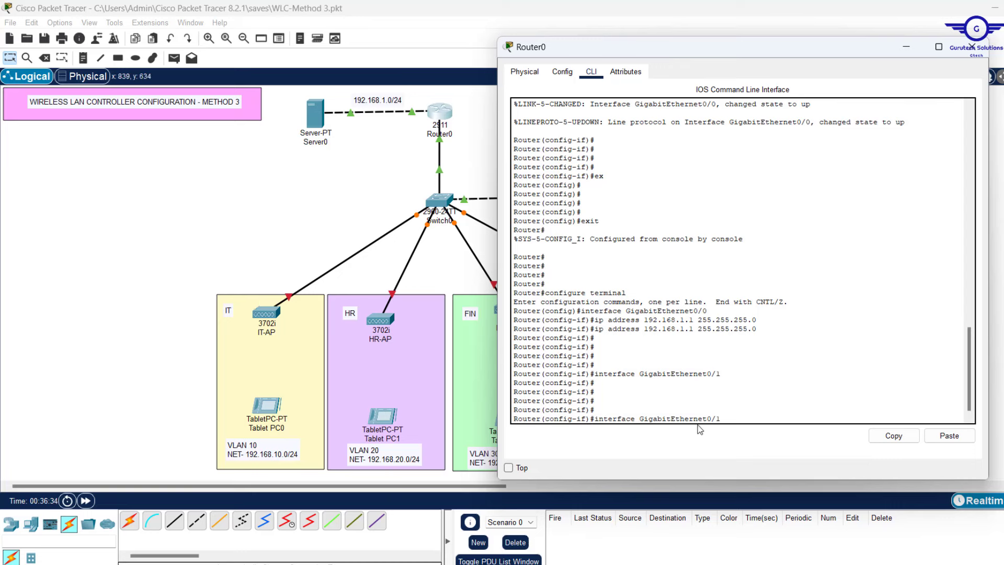
pyautogui.write('.10')
pyautogui.press('Return')
pyautogui.press('Return')
pyautogui.write('er(config-subif)#e')
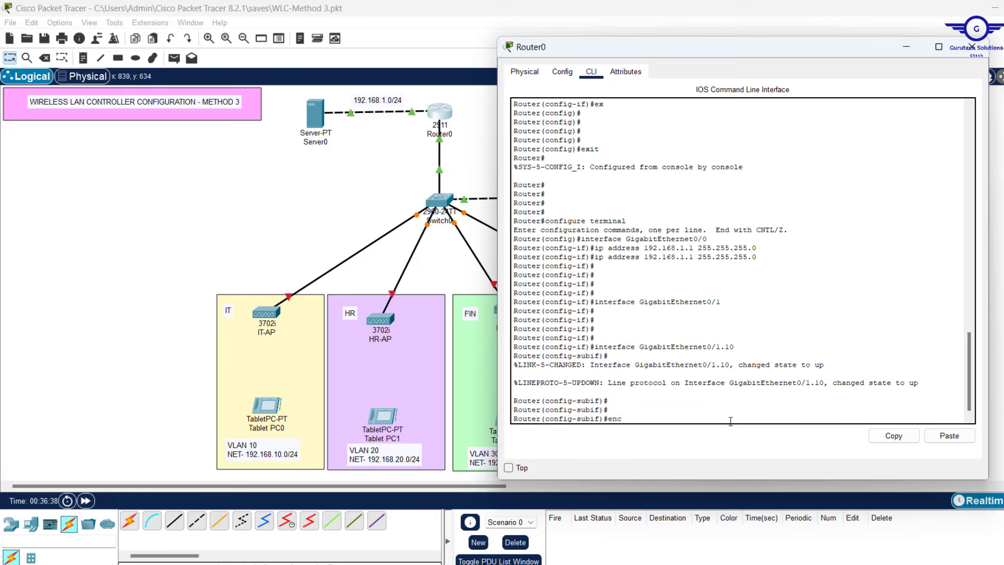
pyautogui.write('nc')
pyautogui.press('Tab')
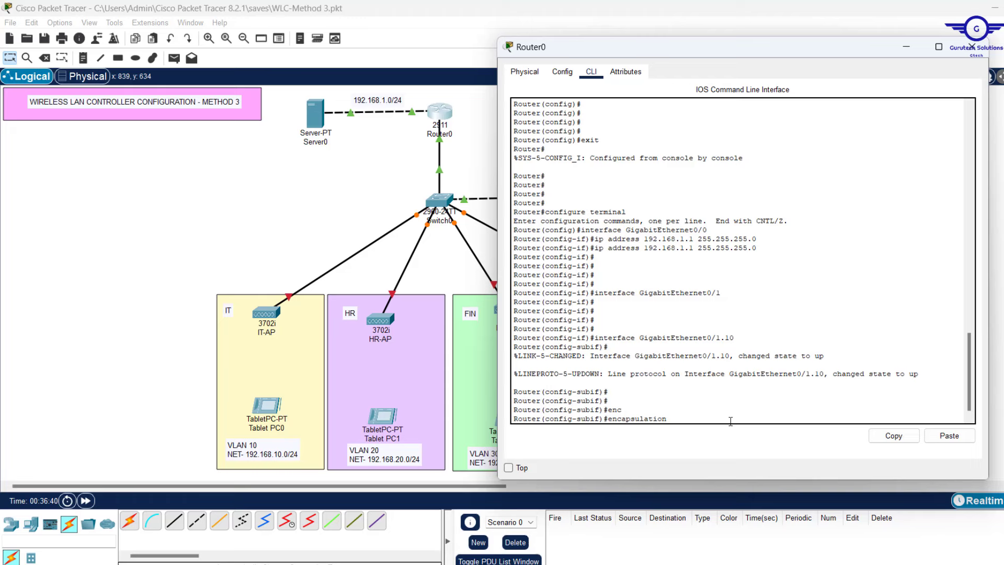
pyautogui.write('d')
pyautogui.press('Tab')
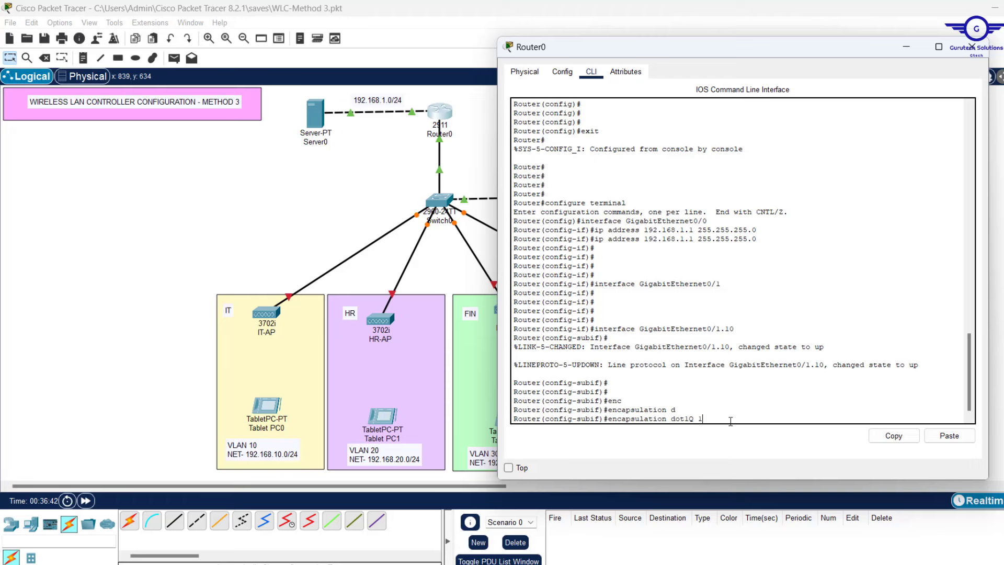
pyautogui.write('10')
pyautogui.press('Return')
pyautogui.press('Return')
pyautogui.press('Return')
# Assign 192.168.10.1 255.255.255.0 to the subinterface and start the ip helper-address command
pyautogui.write('ig-subif)#ip')
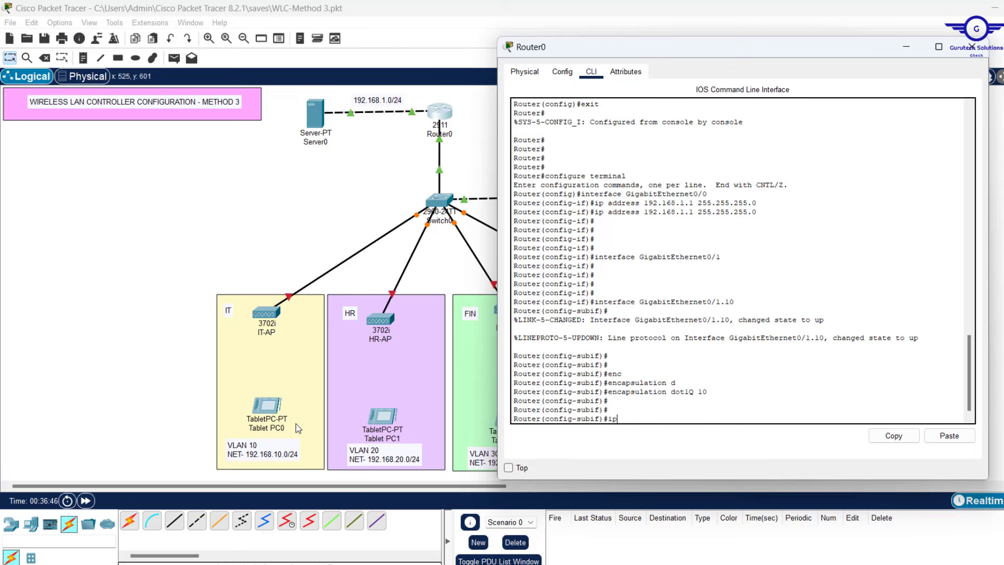
pyautogui.write(' add')
pyautogui.write('68.10.1 255.255.25')
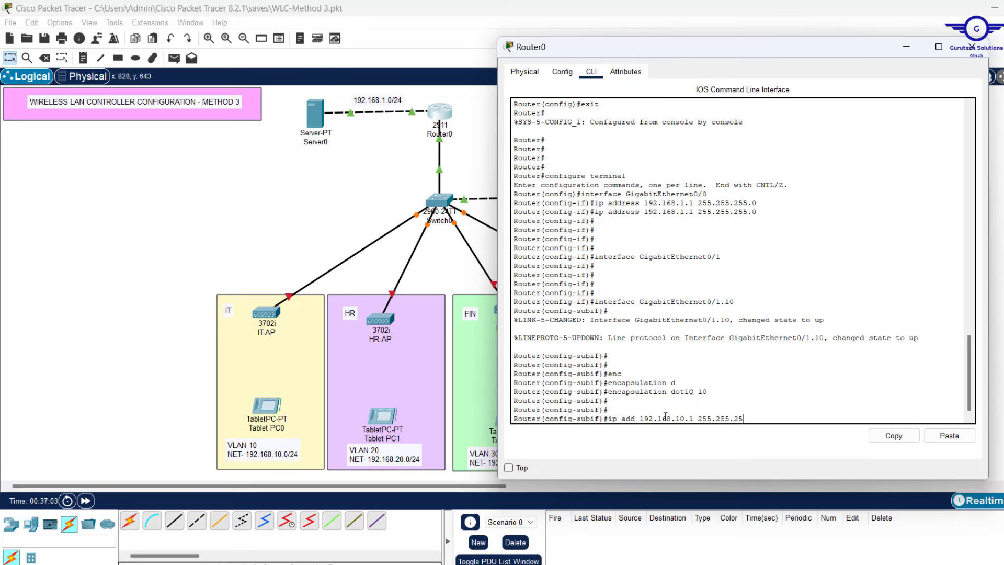
pyautogui.write('5.0')
pyautogui.press('Return')
pyautogui.press('Return')
pyautogui.press('Return')
pyautogui.press('Return')
pyautogui.press('Return')
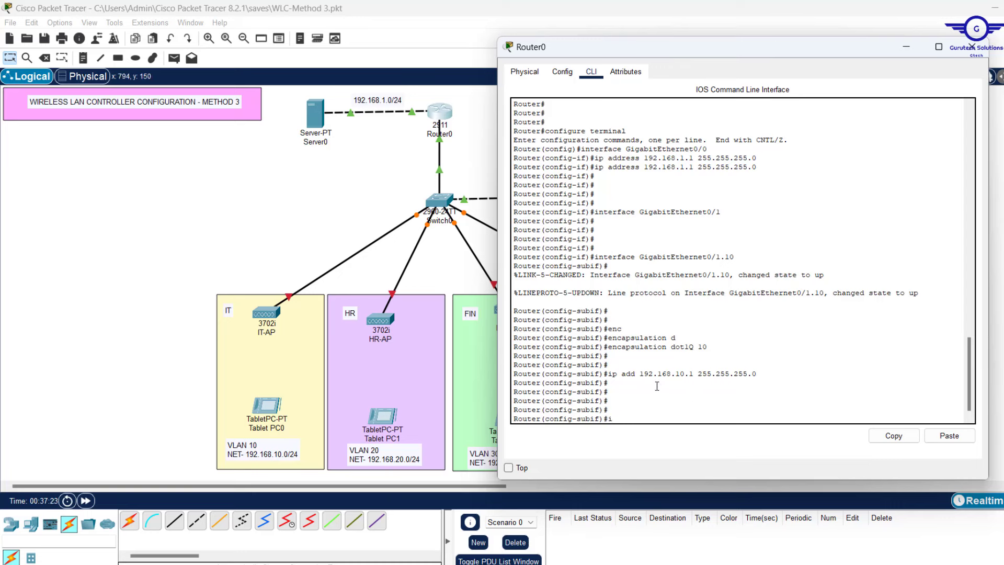
pyautogui.write('p helper-a')
pyautogui.press('Tab')
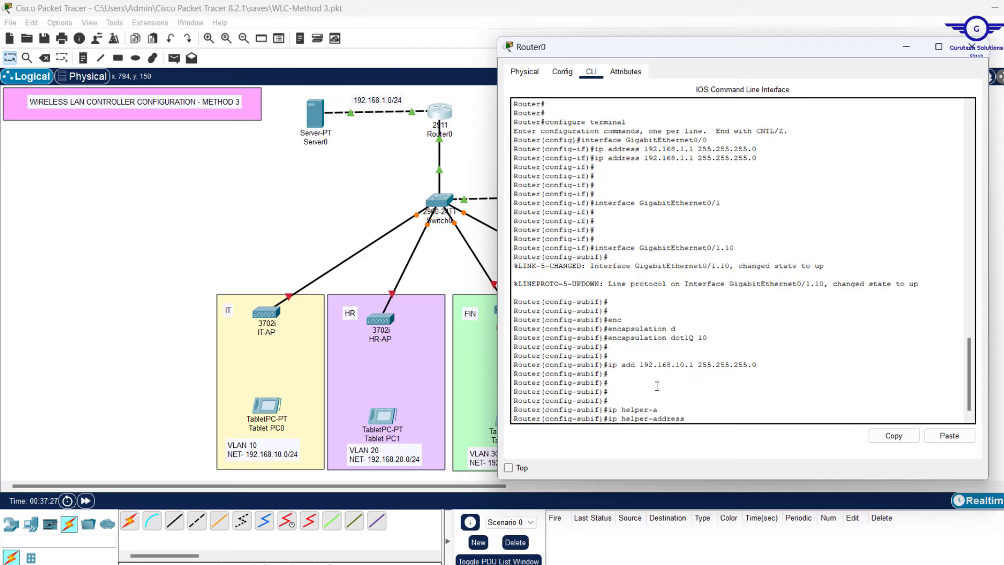
# Check Server0's settings, close its window, and return to Router0's CLI
pyautogui.click(319, 128)
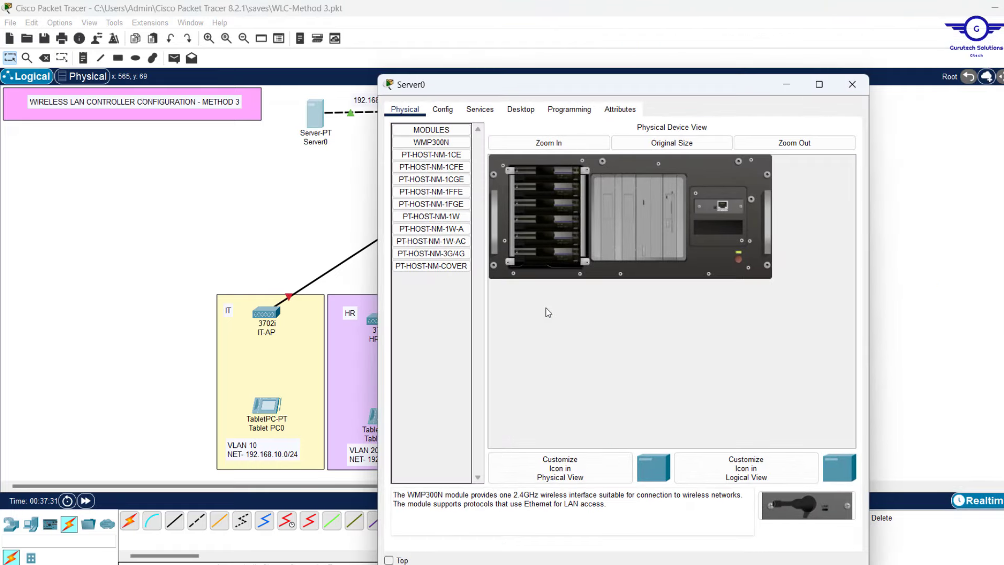
pyautogui.click(852, 86)
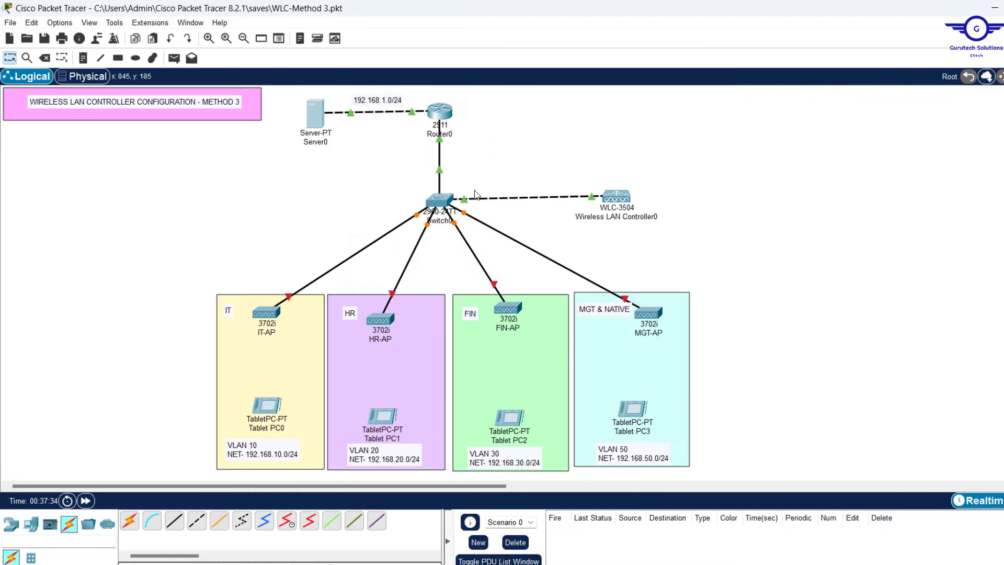
pyautogui.click(439, 110)
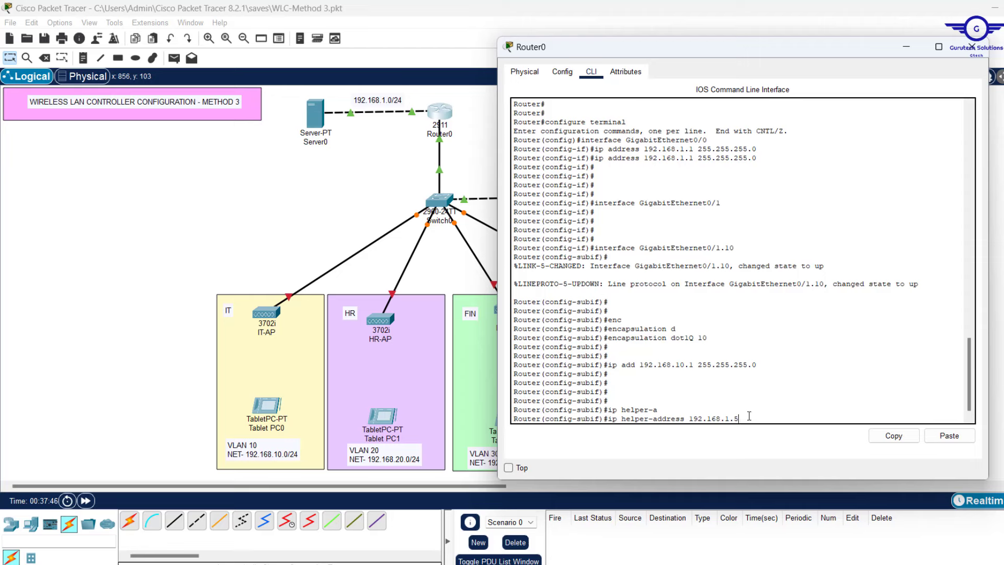
# Apply ip helper-address 192.168.1.5, exit to global config, and highlight the VLAN 10 subinterface lines
pyautogui.press('Return')
pyautogui.press('Return')
pyautogui.press('Return')
pyautogui.press('Return')
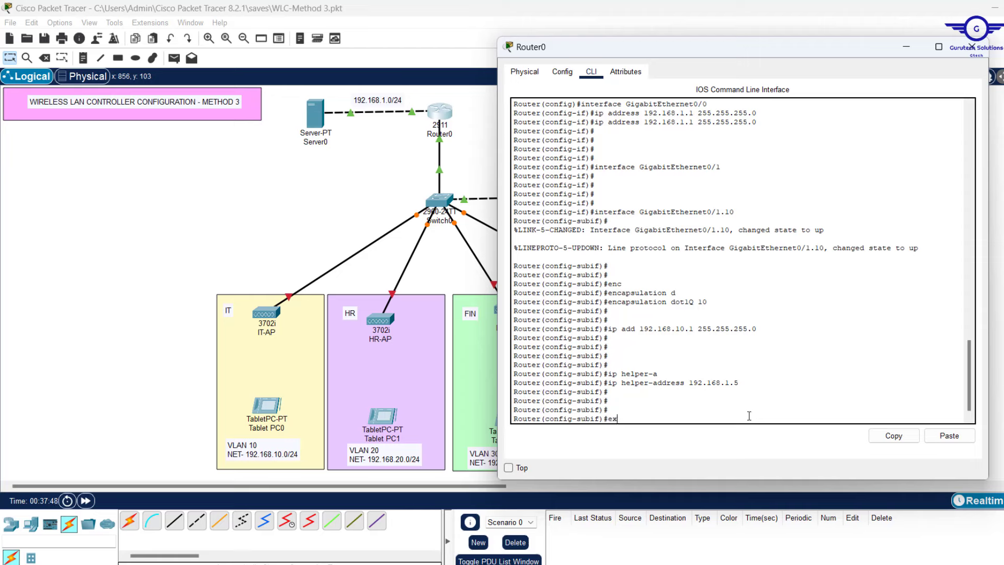
pyautogui.write('exit')
pyautogui.press('Return')
pyautogui.press('Return')
pyautogui.press('Return')
pyautogui.press('Return')
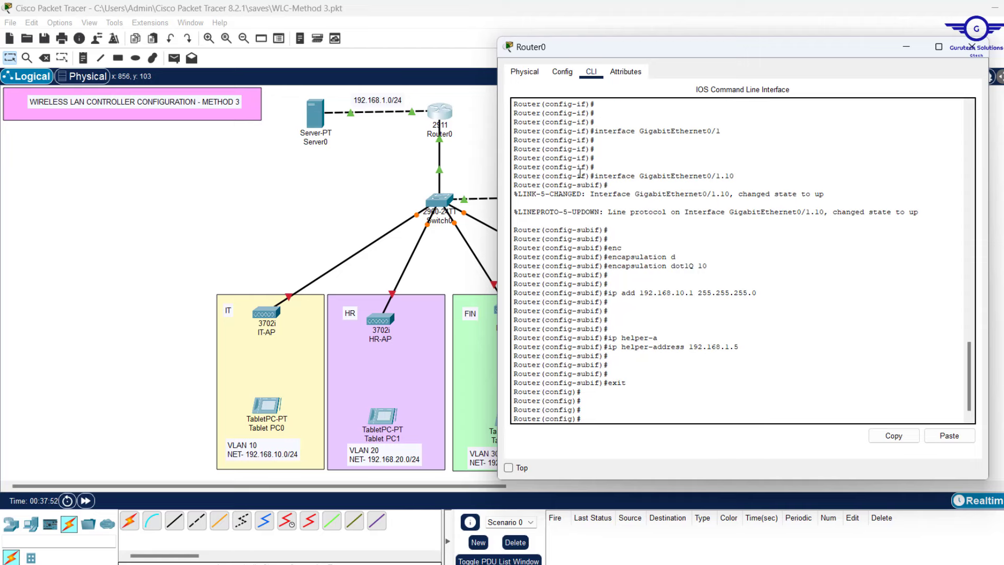
pyautogui.moveTo(579, 171); pyautogui.dragTo(769, 369)
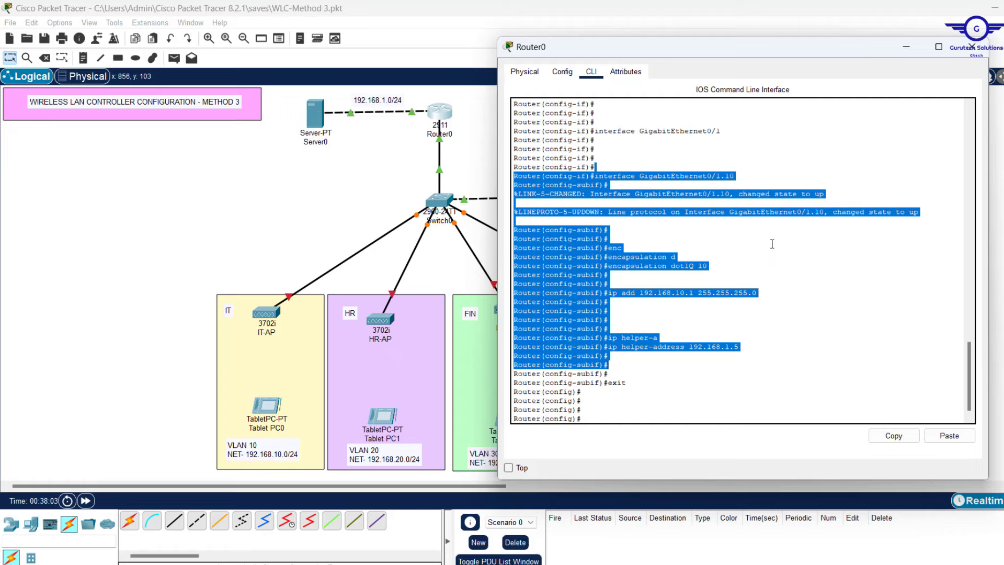
# Paste configs for Gi0/1.20 and Gi0/1.30 with gateways 192.168.20.1/192.168.30.1 and helper 192.168.1.5
pyautogui.press('Return')
pyautogui.press('Return')
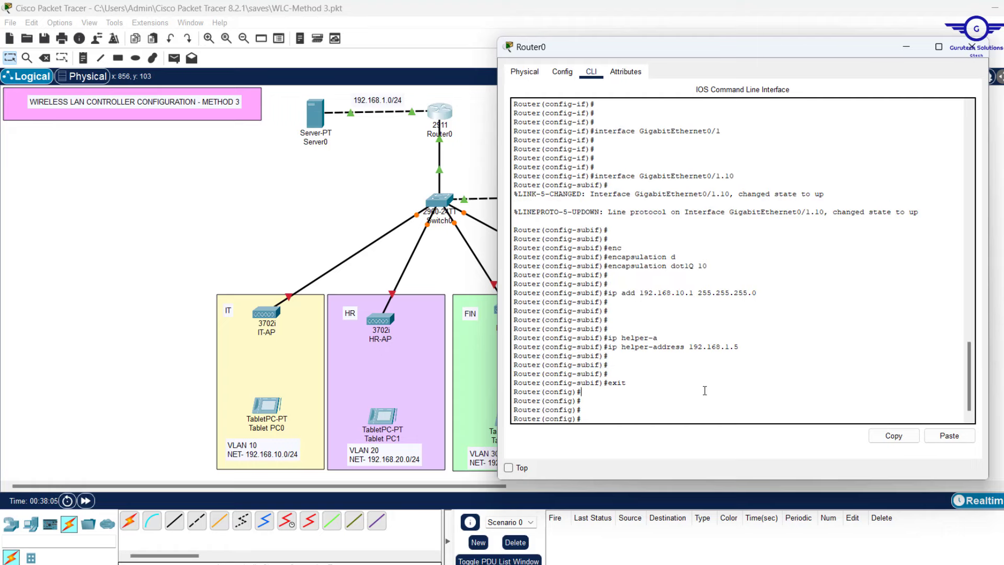
pyautogui.write('interface GigabitEthernet0/1.10')
pyautogui.press('BackSpace')
pyautogui.press('BackSpace')
pyautogui.write('20   encapsulation dot1Q 20    ip add 192.168.20.1 255.255.255.0    ip helper-address 192.168.1.5    ')
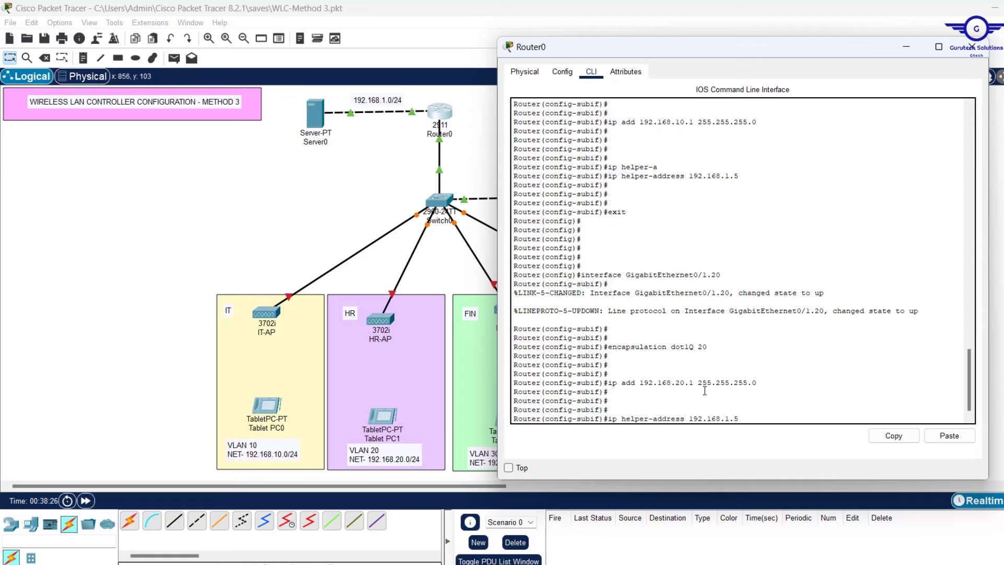
pyautogui.write('ex     encapsulation dot1Q 20')
pyautogui.press('BackSpace')
pyautogui.press('BackSpace')
pyautogui.press('BackSpace')
pyautogui.press('BackSpace')
pyautogui.press('BackSpace')
pyautogui.press('BackSpace')
pyautogui.press('BackSpace')
pyautogui.press('BackSpace')
pyautogui.press('BackSpace')
pyautogui.press('BackSpace')
pyautogui.press('BackSpace')
pyautogui.press('BackSpace')
pyautogui.press('BackSpace')
pyautogui.press('BackSpace')
pyautogui.press('BackSpace')
pyautogui.press('BackSpace')
pyautogui.press('BackSpace')
pyautogui.press('BackSpace')
pyautogui.press('BackSpace')
pyautogui.press('BackSpace')
pyautogui.write('interface GigabitEthernet0/1.30   encapsulation dot1Q 30      ip add 192.168.30.1 255.255.255.0     ip helper-address 192.168.1.5 ex')
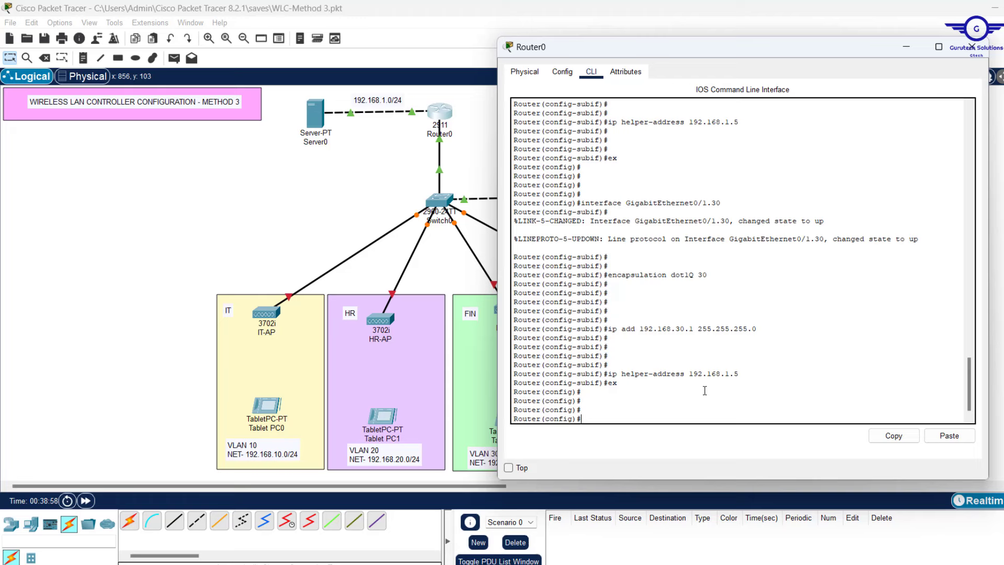
# Review the Gi0/1.30 interface, encapsulation, address and helper-address lines by highlighting them
pyautogui.moveTo(744, 371); pyautogui.dragTo(524, 201)
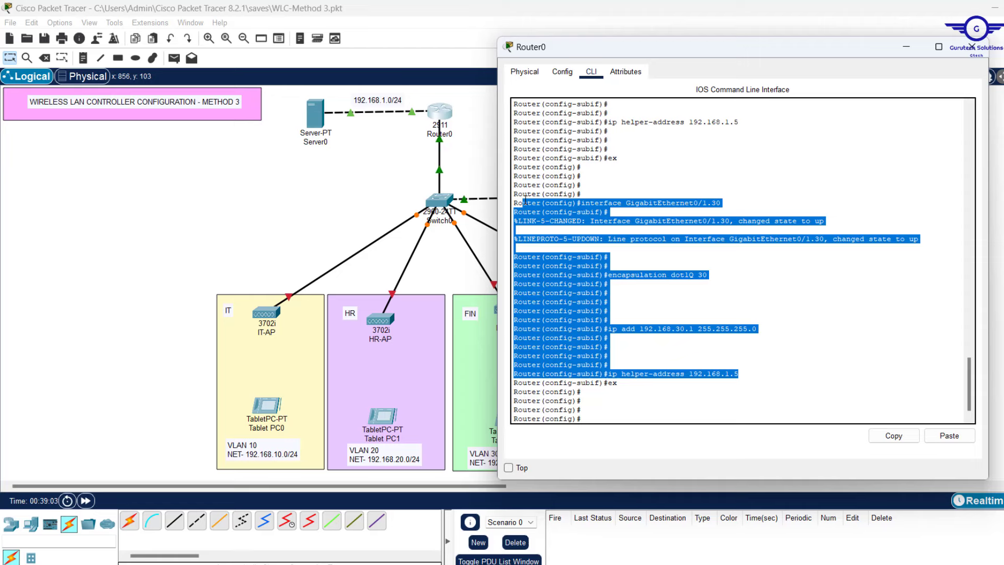
pyautogui.click(695, 284)
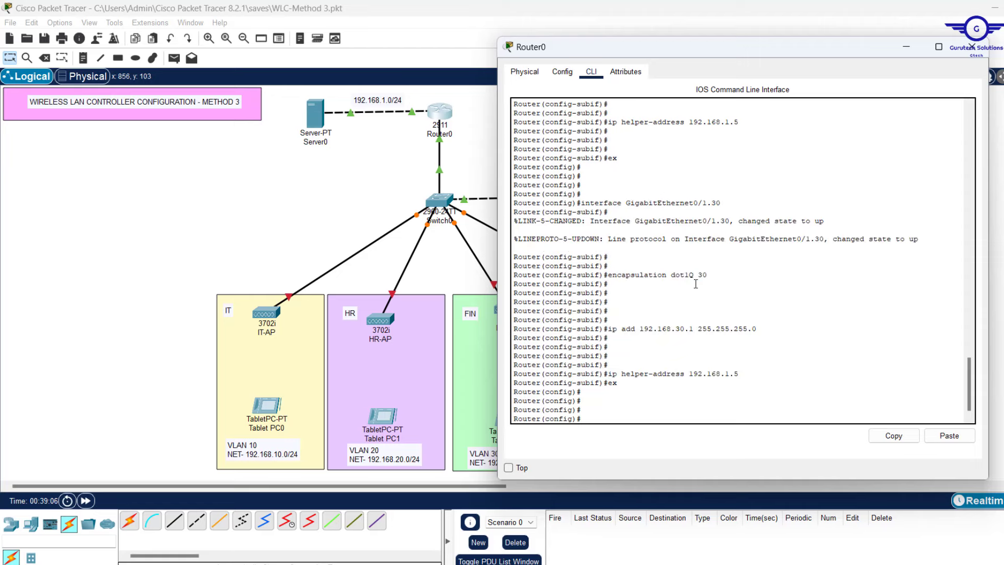
pyautogui.moveTo(722, 204); pyautogui.dragTo(655, 195)
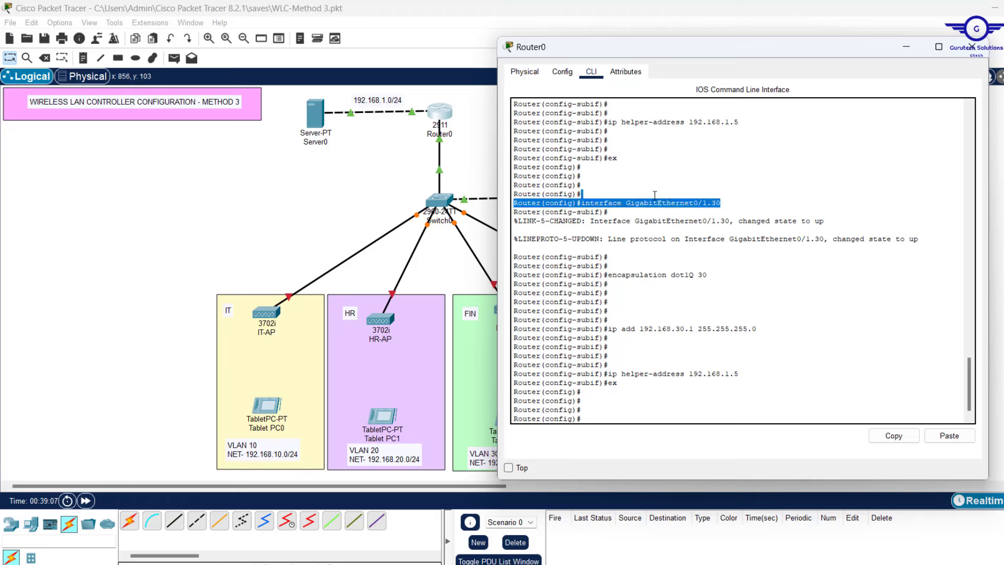
pyautogui.click(596, 207)
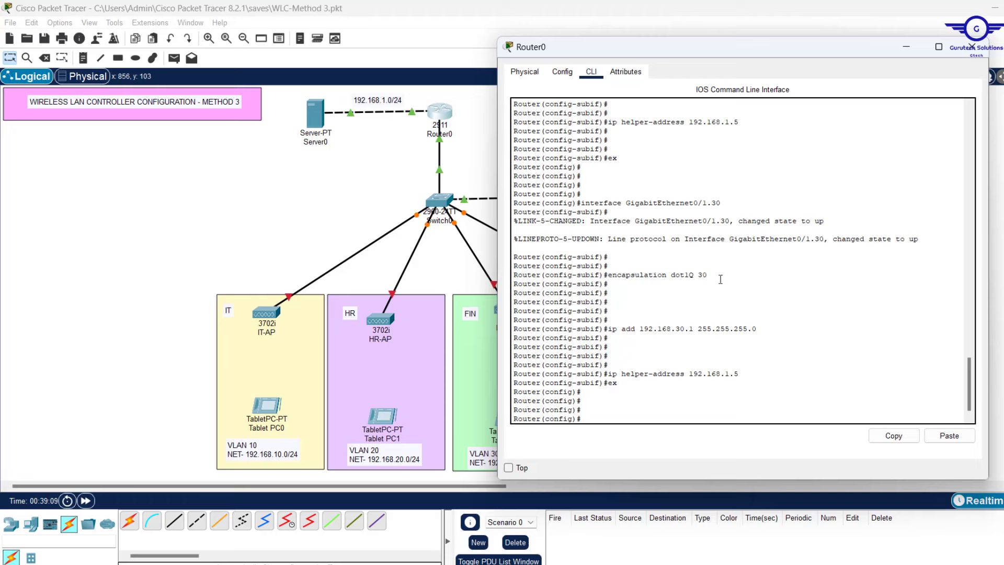
pyautogui.moveTo(724, 278); pyautogui.dragTo(576, 204)
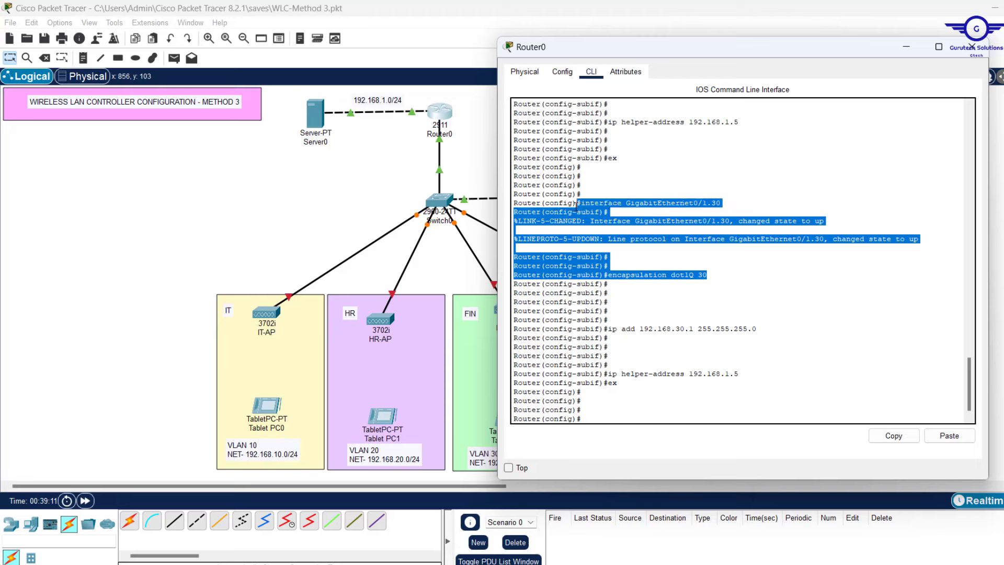
pyautogui.click(789, 339)
pyautogui.moveTo(619, 336); pyautogui.dragTo(595, 319)
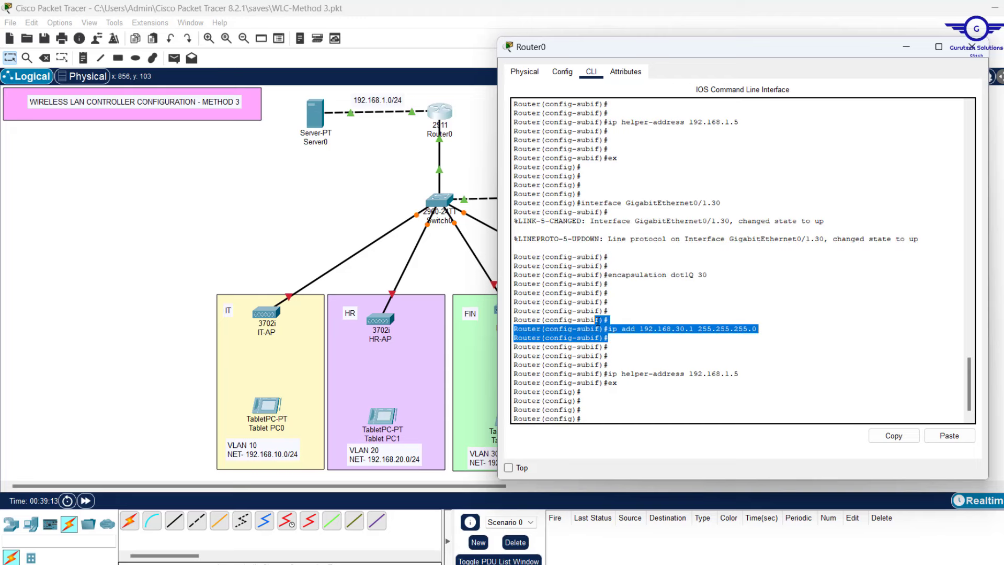
pyautogui.moveTo(766, 374); pyautogui.dragTo(511, 375)
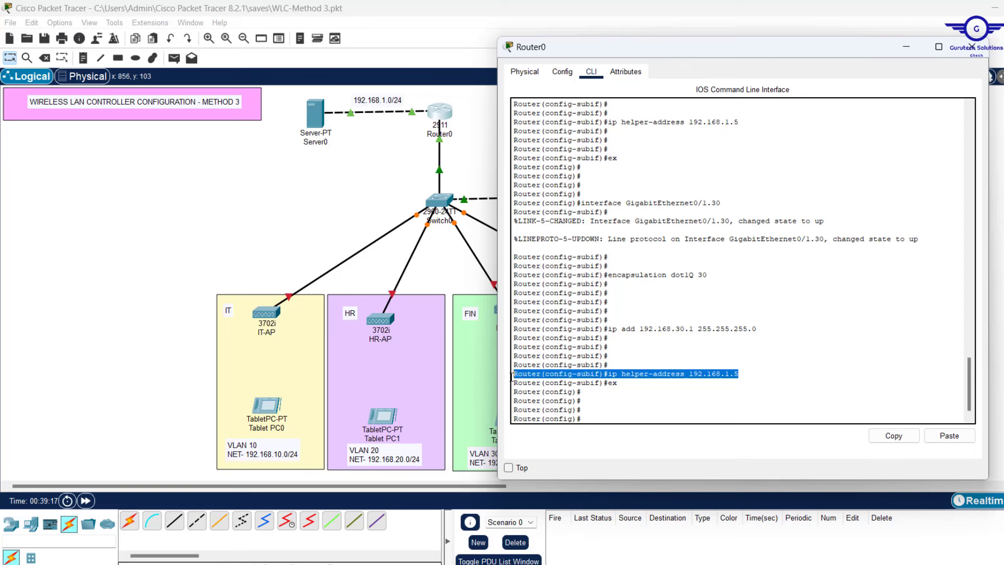
pyautogui.click(630, 407)
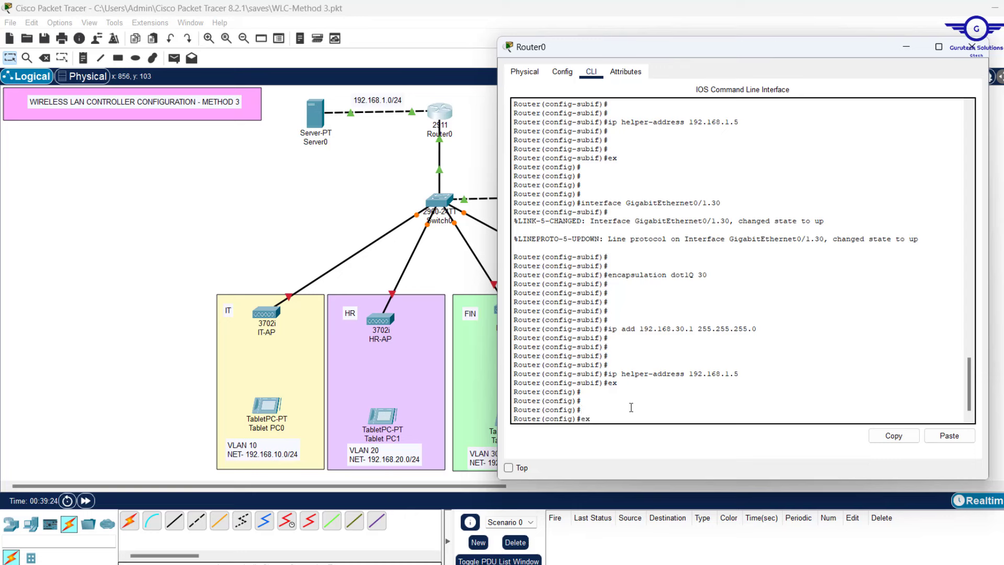
# Create subinterface Gi0/1.50 with encapsulation dot1Q 50 from recalled commands
pyautogui.press('Up')
pyautogui.press('Up')
pyautogui.press('Up')
pyautogui.press('Up')
pyautogui.press('Left')
pyautogui.press('BackSpace')
pyautogui.press('Return')
pyautogui.press('Up')
pyautogui.press('Up')
pyautogui.press('Up')
pyautogui.press('Up')
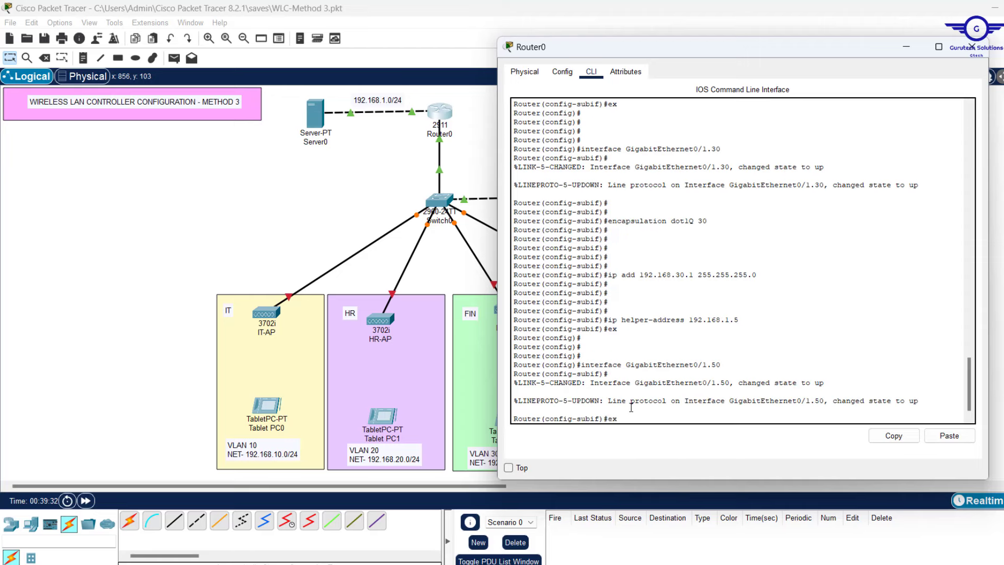
pyautogui.press('Up')
pyautogui.press('BackSpace')
pyautogui.press('BackSpace')
pyautogui.write('50')
pyautogui.press('Return')
pyautogui.press('Return')
pyautogui.press('Return')
pyautogui.press('Return')
# Give Gi0/1.50 address 192.168.50.1 255.255.255.0 and ip helper-address 192.168.1.5
pyautogui.press('Up')
pyautogui.press('Up')
pyautogui.press('Up')
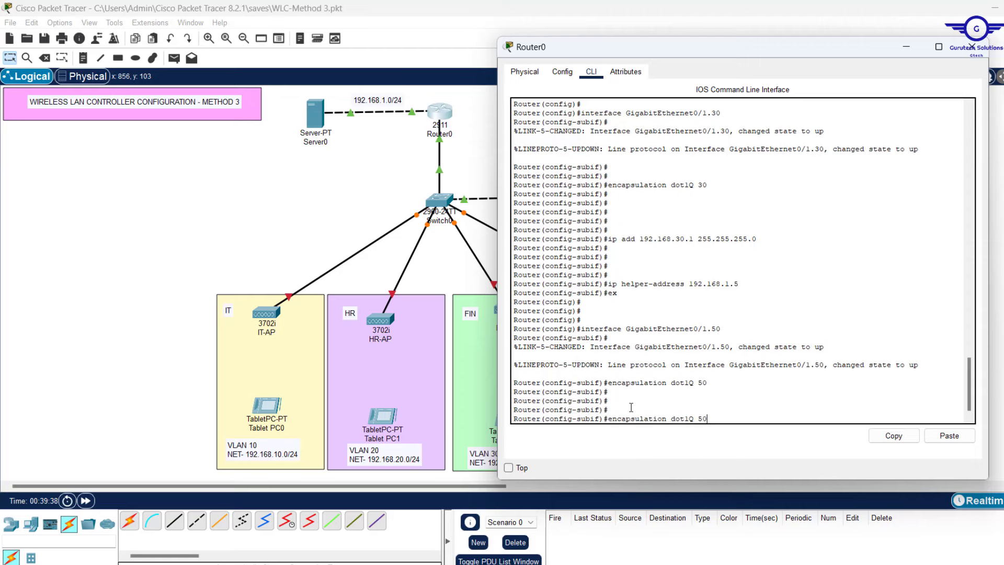
pyautogui.press('Up')
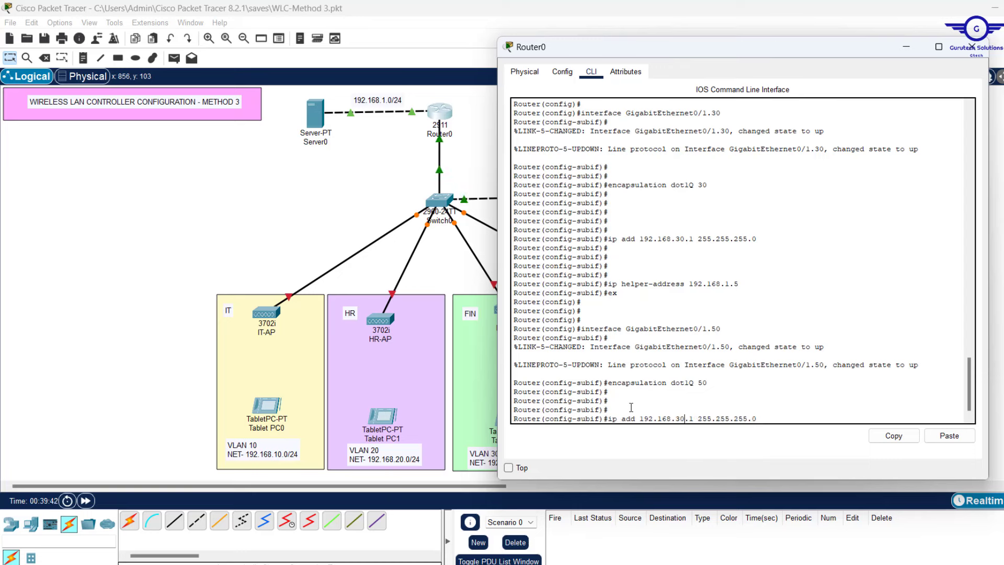
pyautogui.press('BackSpace')
pyautogui.write('5')
pyautogui.press('Return')
pyautogui.press('Return')
pyautogui.press('Return')
pyautogui.press('Return')
pyautogui.press('Up')
pyautogui.press('Up')
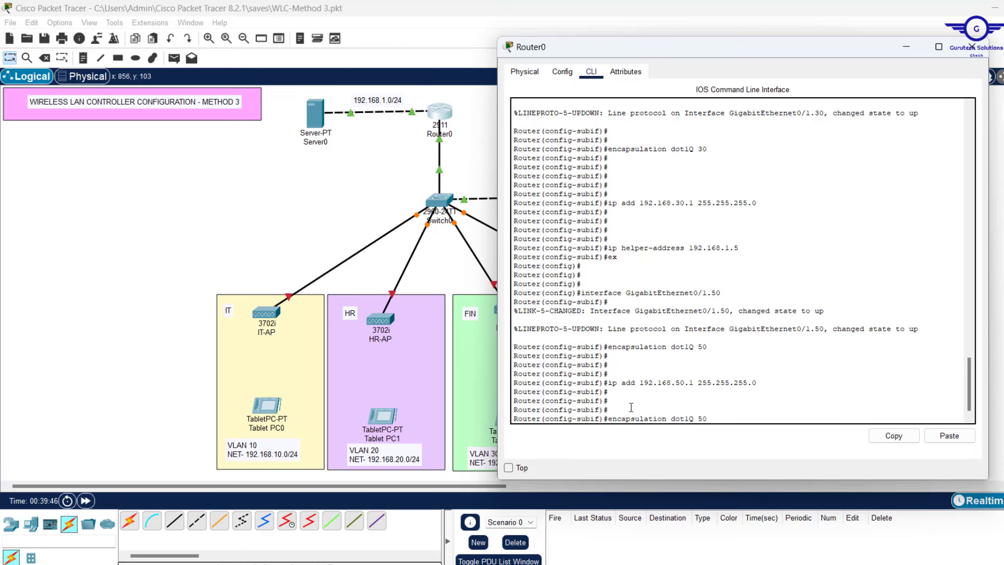
pyautogui.press('Up')
pyautogui.press('Up')
pyautogui.press('Up')
pyautogui.press('Return')
pyautogui.press('Return')
pyautogui.press('Return')
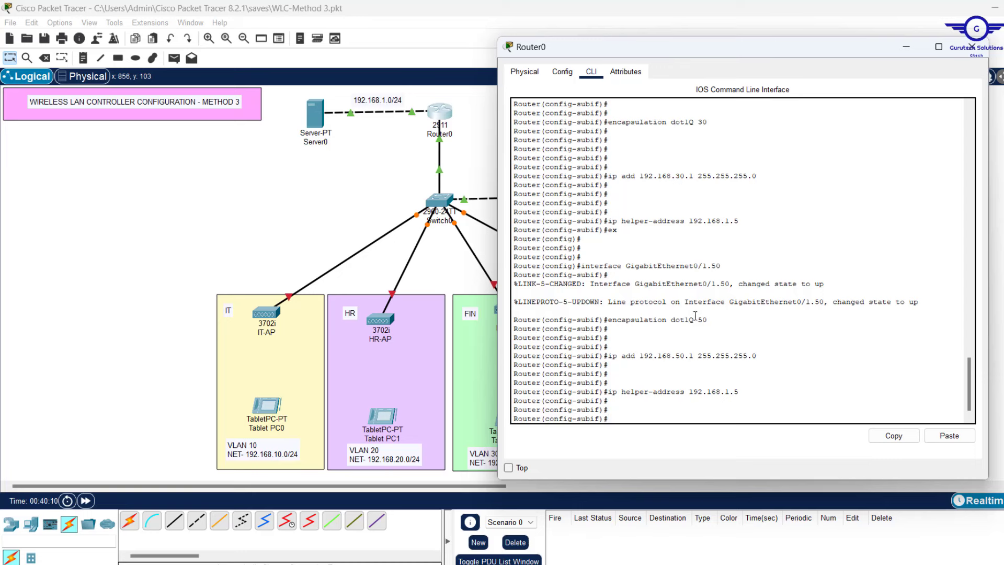
# Make VLAN 50 native with 'encapsulation dot1Q 50 native' on Gi0/1.50
pyautogui.moveTo(717, 320); pyautogui.dragTo(608, 316)
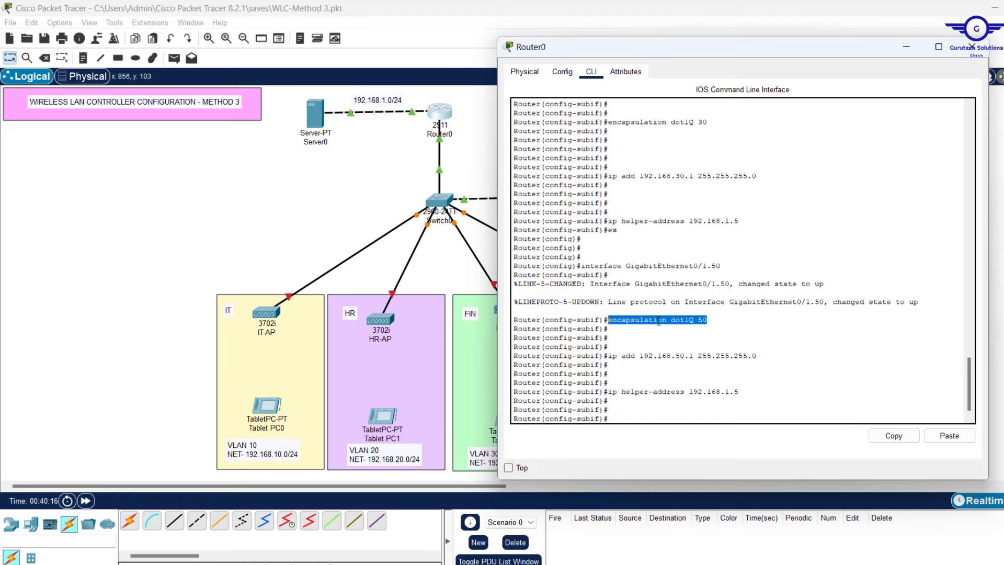
pyautogui.moveTo(608, 355); pyautogui.dragTo(741, 395)
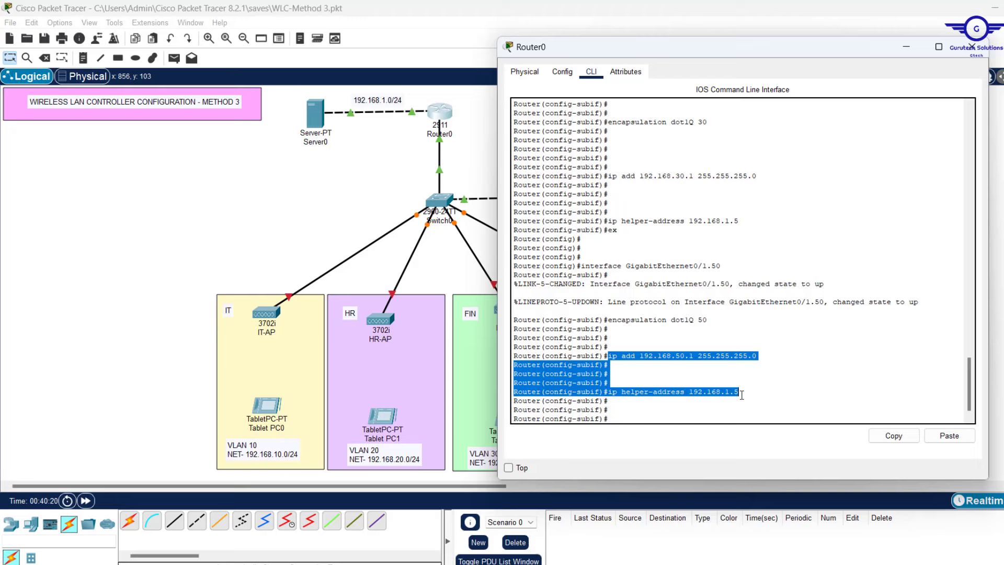
pyautogui.moveTo(714, 314); pyautogui.dragTo(605, 325)
pyautogui.press('Up')
pyautogui.press('Up')
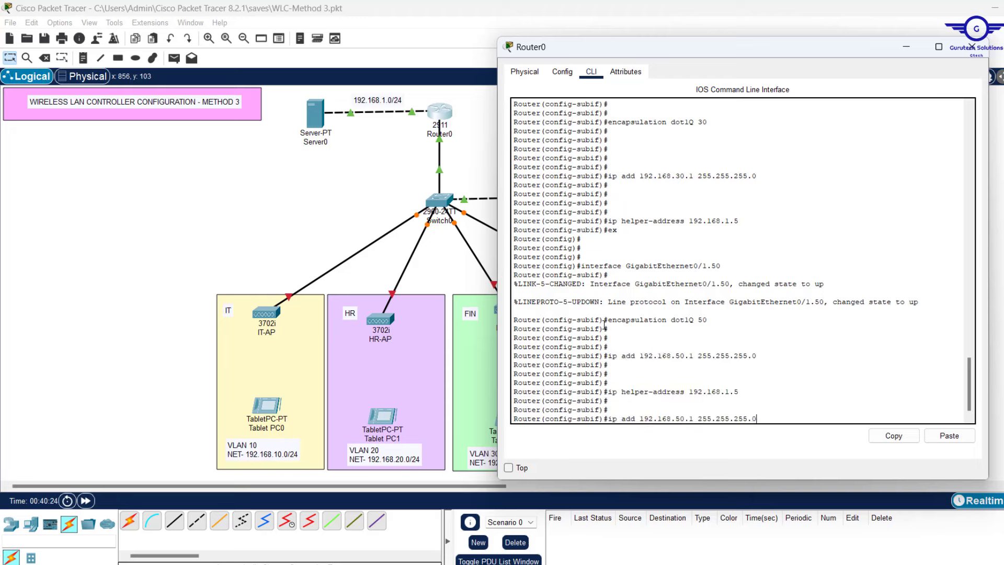
pyautogui.press('Up')
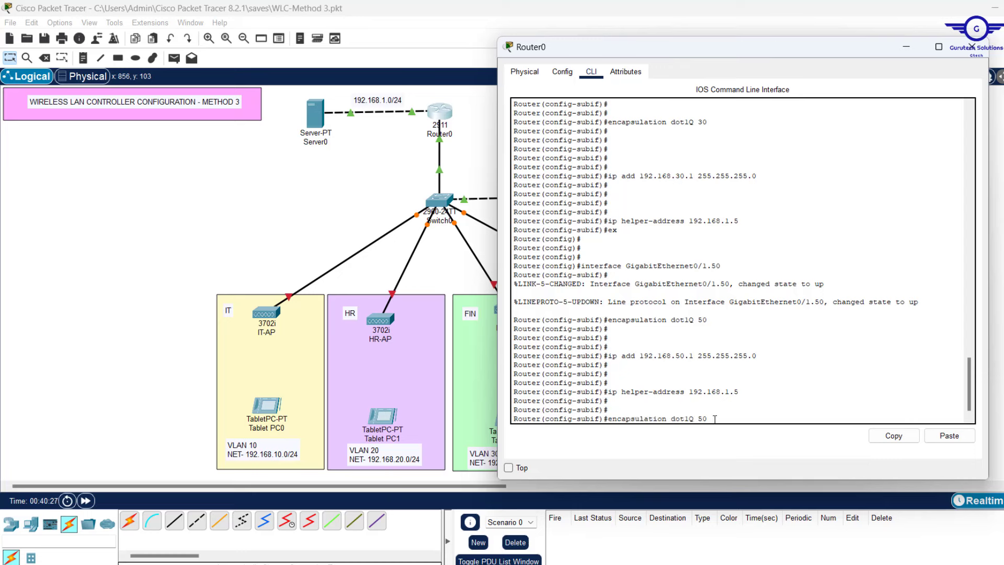
pyautogui.write('nat')
pyautogui.press('Tab')
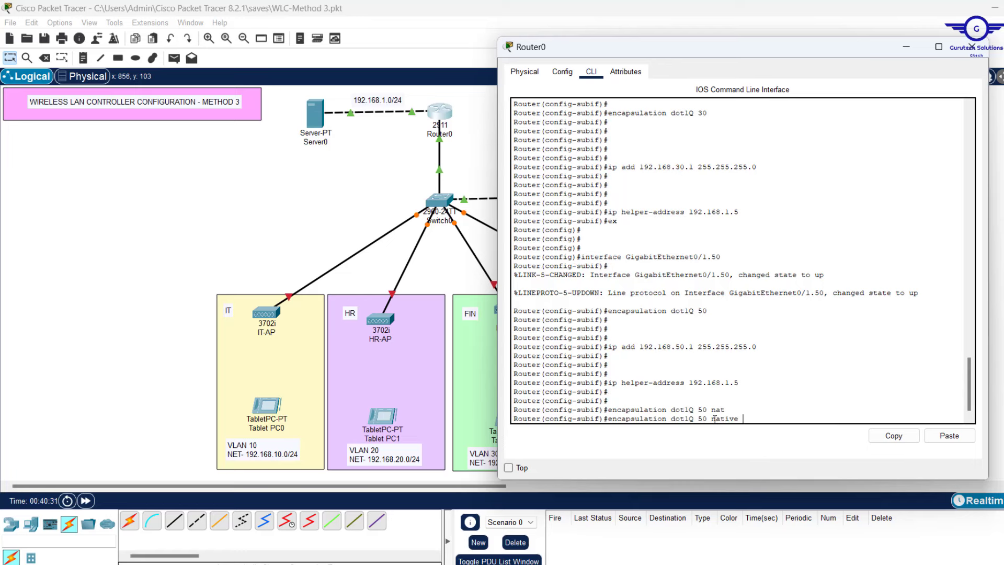
pyautogui.moveTo(724, 410); pyautogui.dragTo(630, 410)
pyautogui.moveTo(743, 418); pyautogui.dragTo(600, 418)
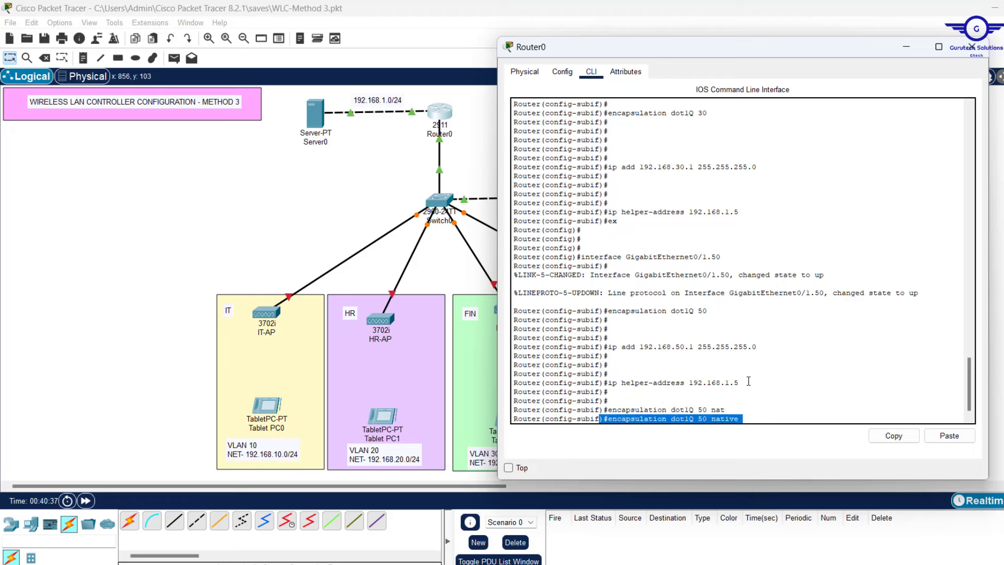
pyautogui.moveTo(748, 381); pyautogui.dragTo(607, 346)
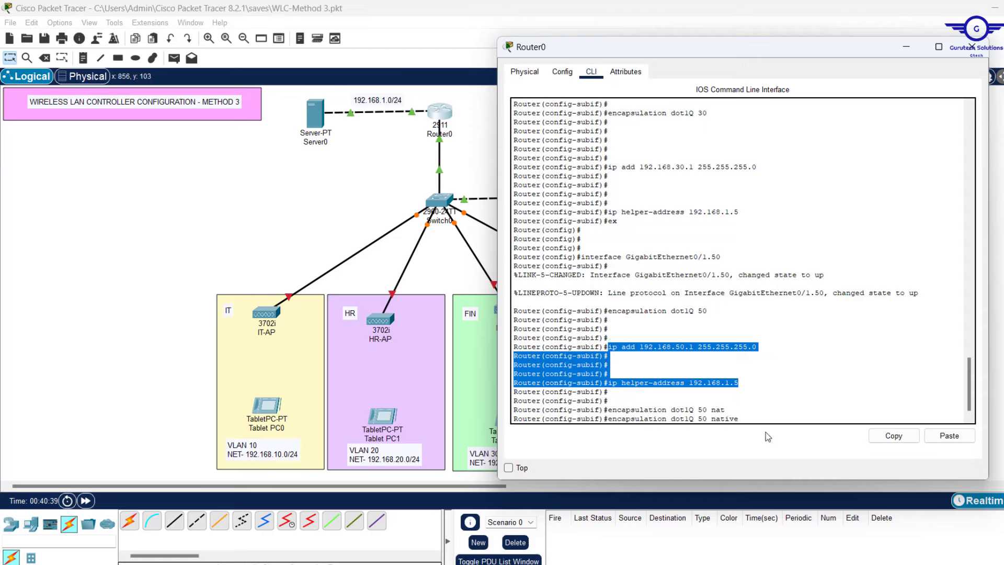
pyautogui.click(769, 414)
pyautogui.press('Return')
pyautogui.press('Return')
pyautogui.press('Return')
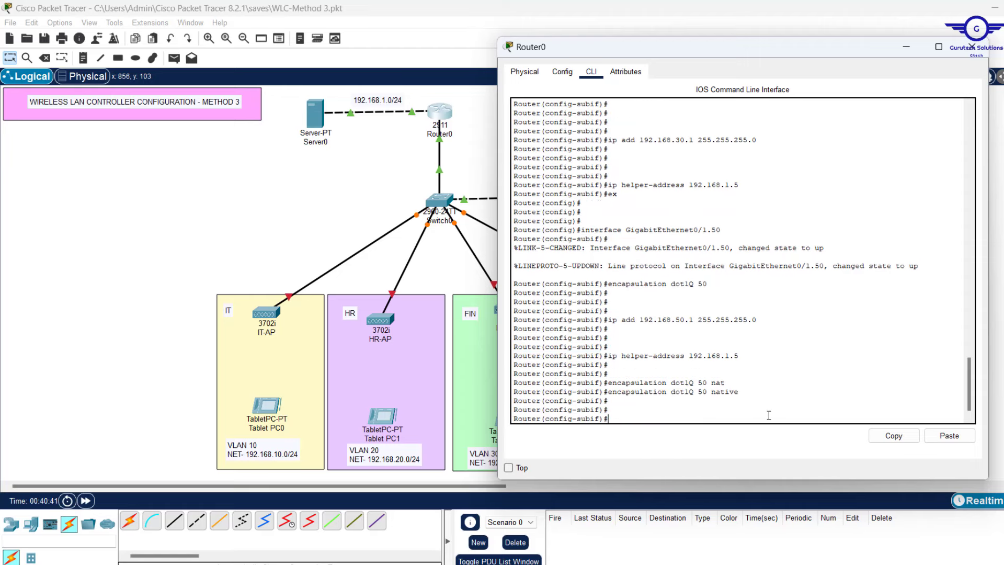
pyautogui.press('Return')
# Leave subinterface mode and save Router0's running configuration with do wr
pyautogui.write('exit')
pyautogui.press('Return')
pyautogui.press('Return')
pyautogui.press('Return')
pyautogui.press('Return')
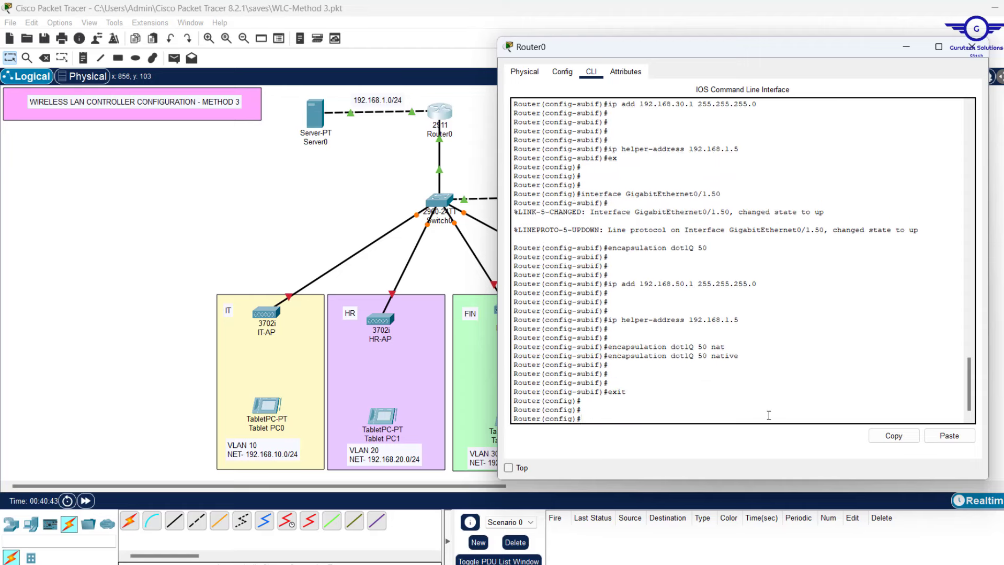
pyautogui.write('do wr')
pyautogui.press('Return')
pyautogui.press('Return')
pyautogui.press('Return')
pyautogui.press('Return')
pyautogui.press('Return')
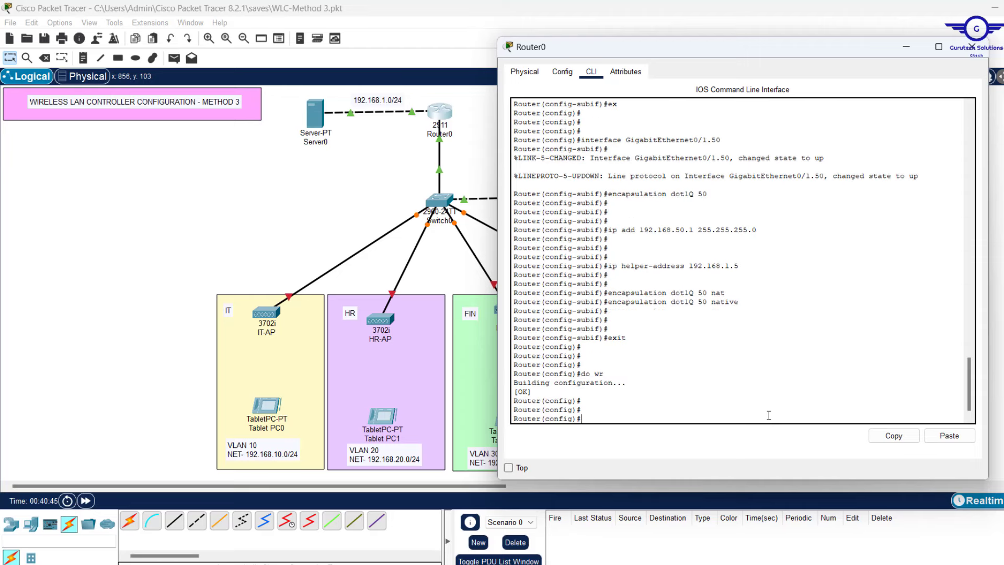
# Check the startup config for the VLAN subinterfaces and native VLAN 50, then close Router0
pyautogui.write('do sh start')
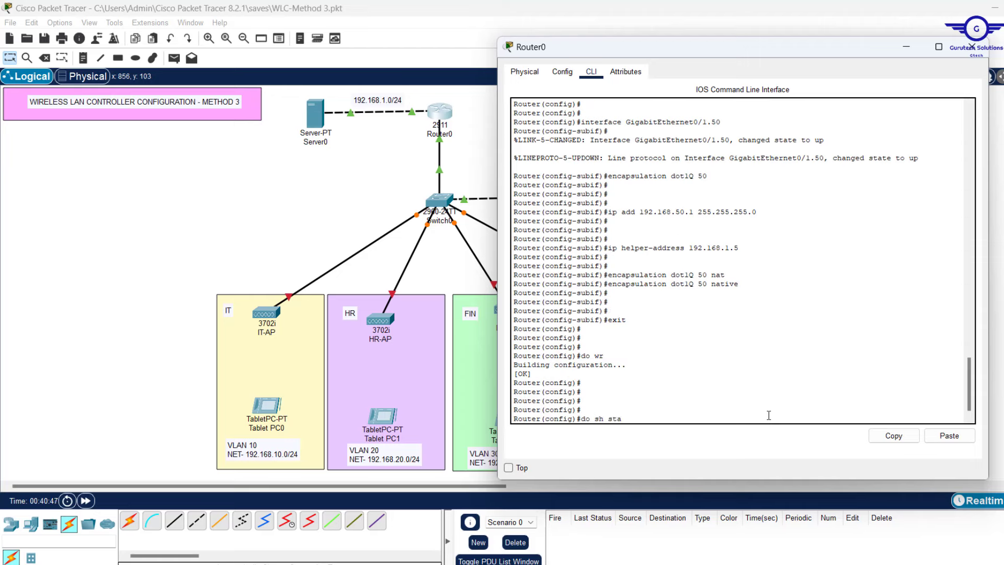
pyautogui.press('Return')
pyautogui.press('Return')
pyautogui.press('Return')
pyautogui.press('Return')
pyautogui.press('Return')
pyautogui.press('Return')
pyautogui.press('Return')
pyautogui.press('Return')
pyautogui.press('Return')
pyautogui.press('Return')
pyautogui.press('Return')
pyautogui.press('Return')
pyautogui.press('Return')
pyautogui.press('Return')
pyautogui.press('Return')
pyautogui.press('Return')
pyautogui.press('Return')
pyautogui.press('Return')
pyautogui.press('Return')
pyautogui.press('Return')
pyautogui.press('Return')
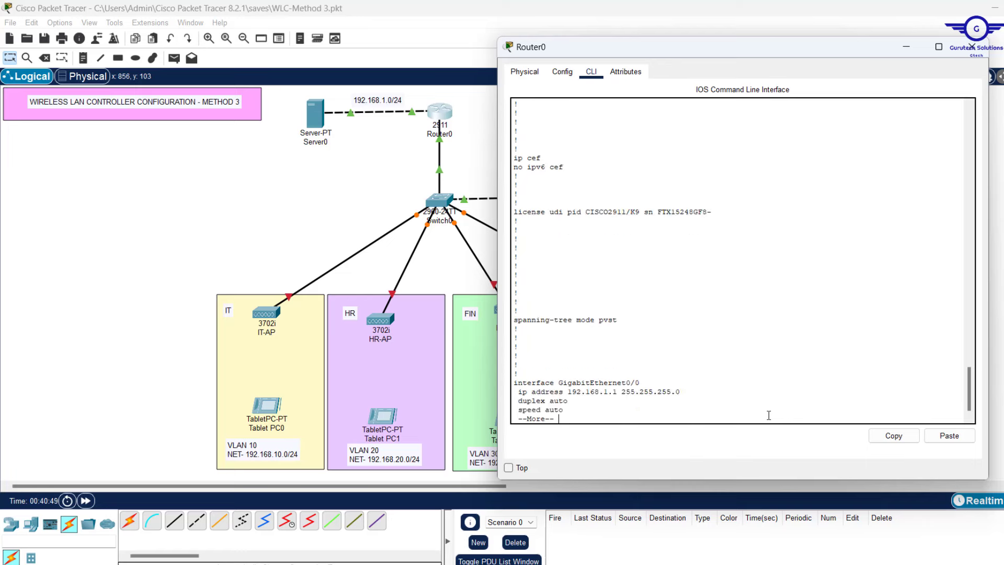
pyautogui.press('Return')
pyautogui.press('Return')
pyautogui.press('Return')
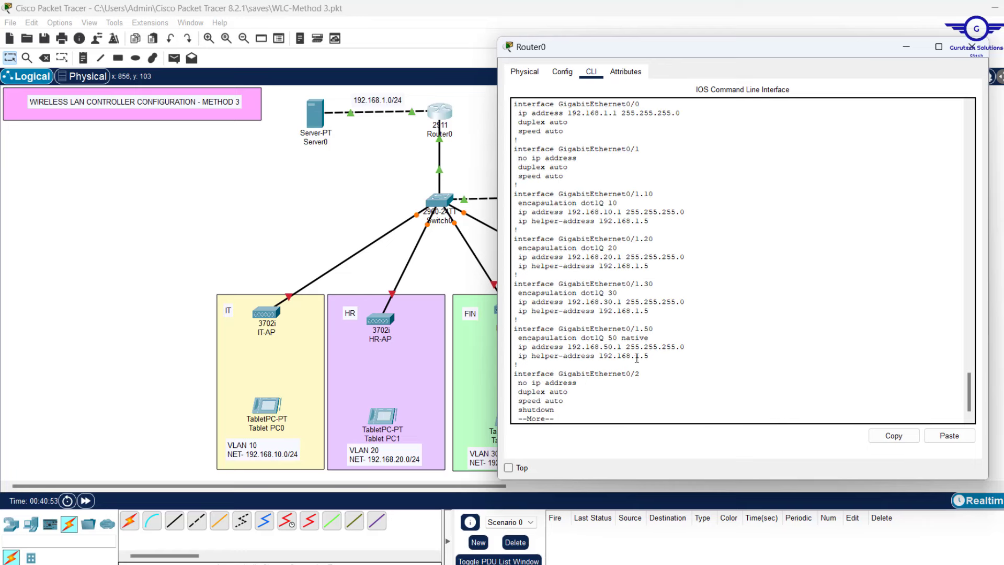
pyautogui.moveTo(650, 357); pyautogui.dragTo(490, 193)
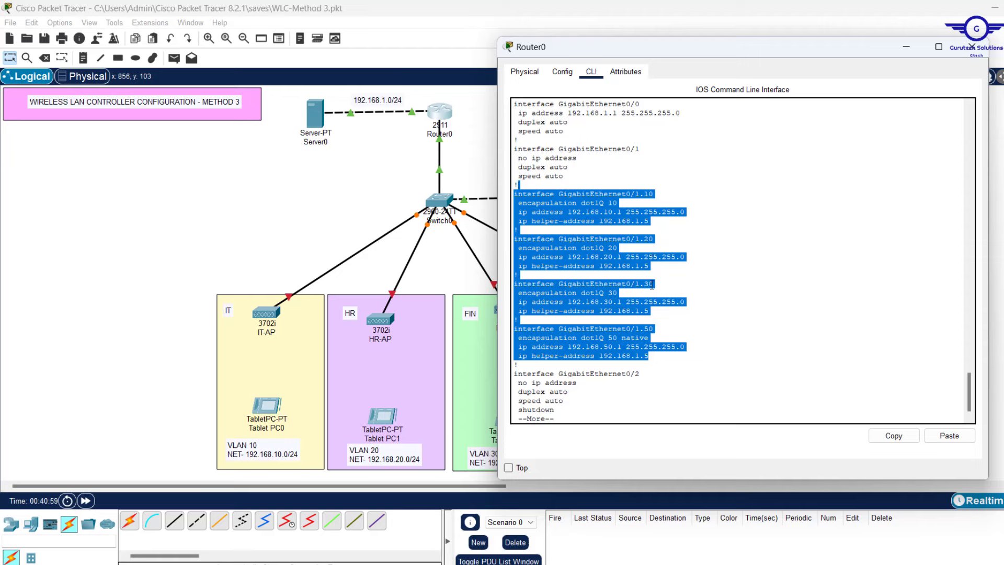
pyautogui.click(659, 330)
pyautogui.moveTo(649, 337); pyautogui.dragTo(506, 336)
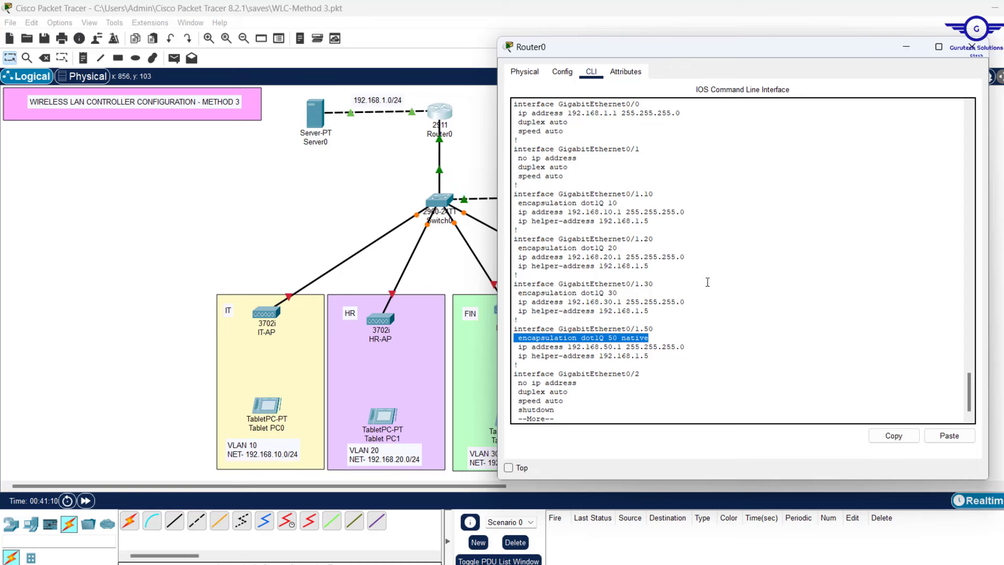
pyautogui.click(969, 58)
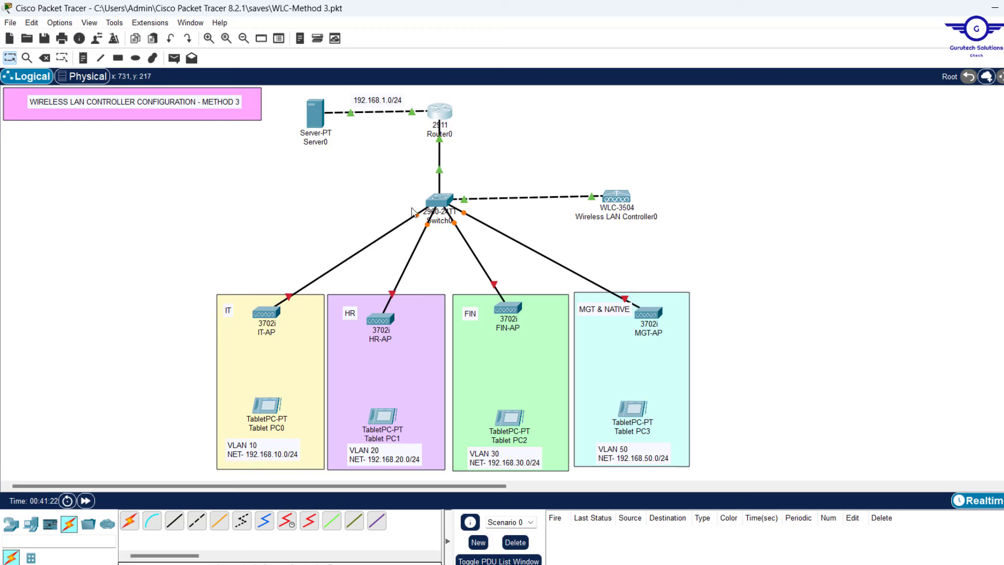
# Open Server0's Desktop IP Configuration settings
pyautogui.click(316, 119)
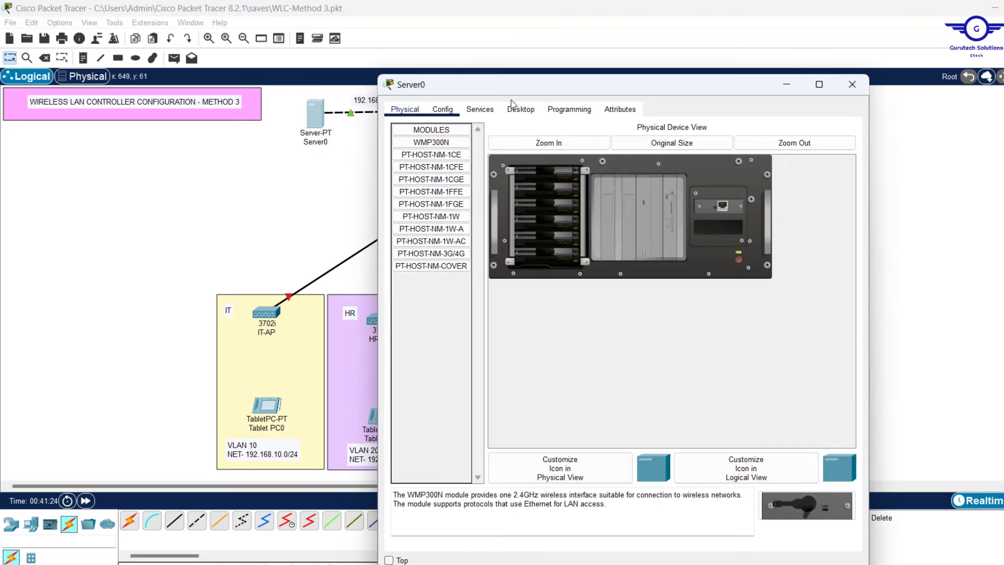
pyautogui.click(520, 110)
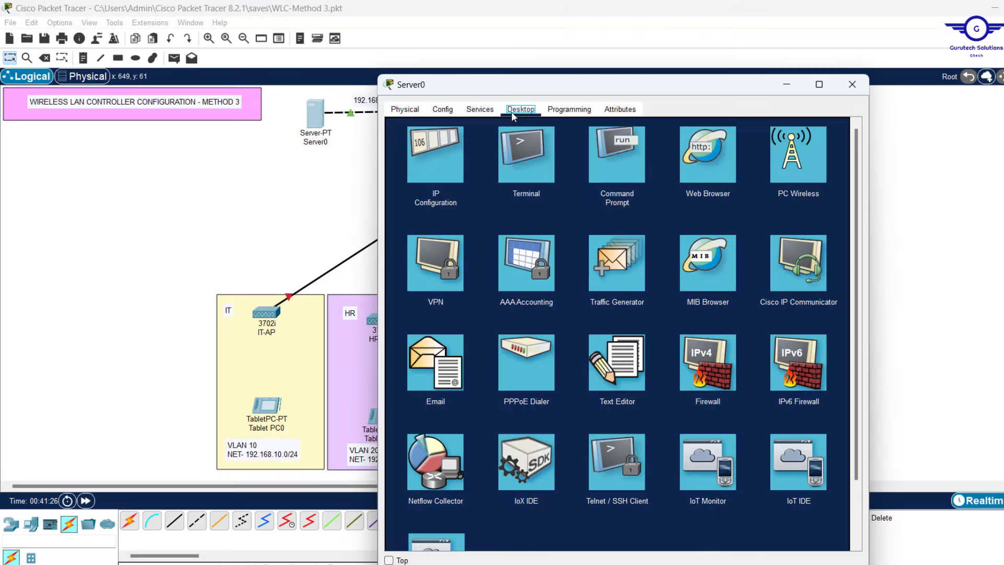
pyautogui.click(447, 142)
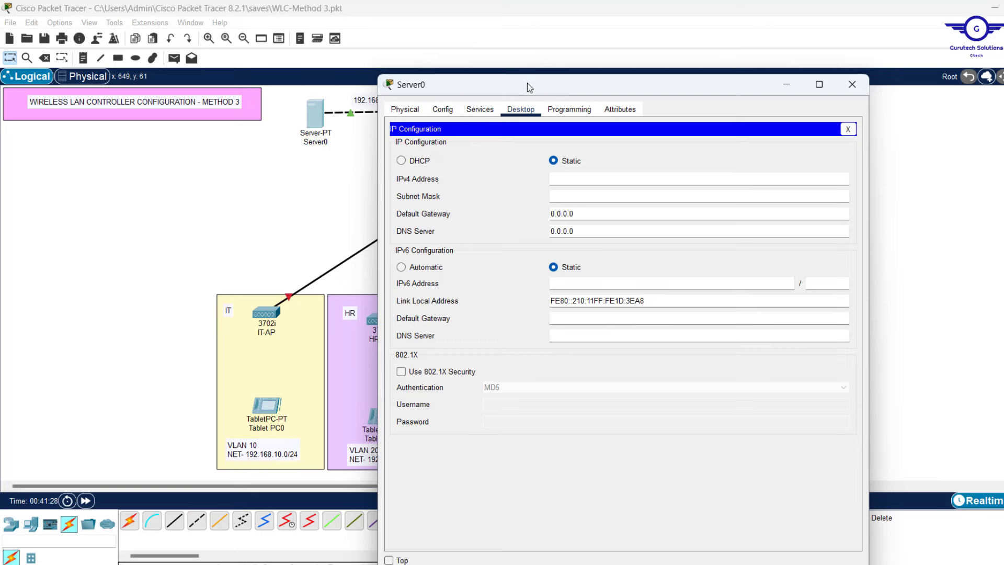
pyautogui.moveTo(527, 82); pyautogui.dragTo(676, 90)
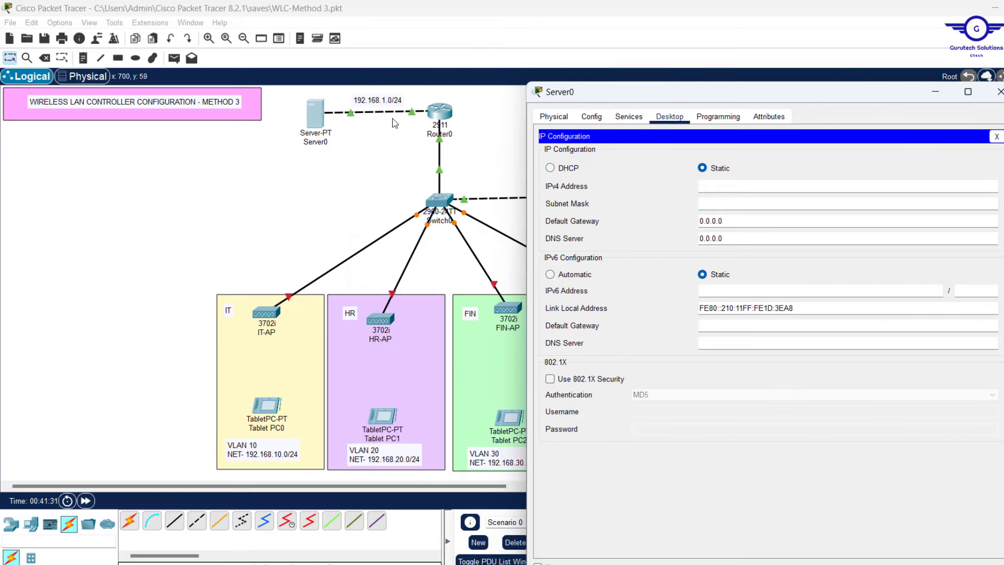
# Enter IP 192.168.1.5, mask 255.255.255.0, gateway 192.168.1.1 and DNS 192.168.1.5
pyautogui.click(722, 191)
pyautogui.write('192.168.1.5')
pyautogui.click(731, 199)
pyautogui.hotkey('shift', 'Tab')
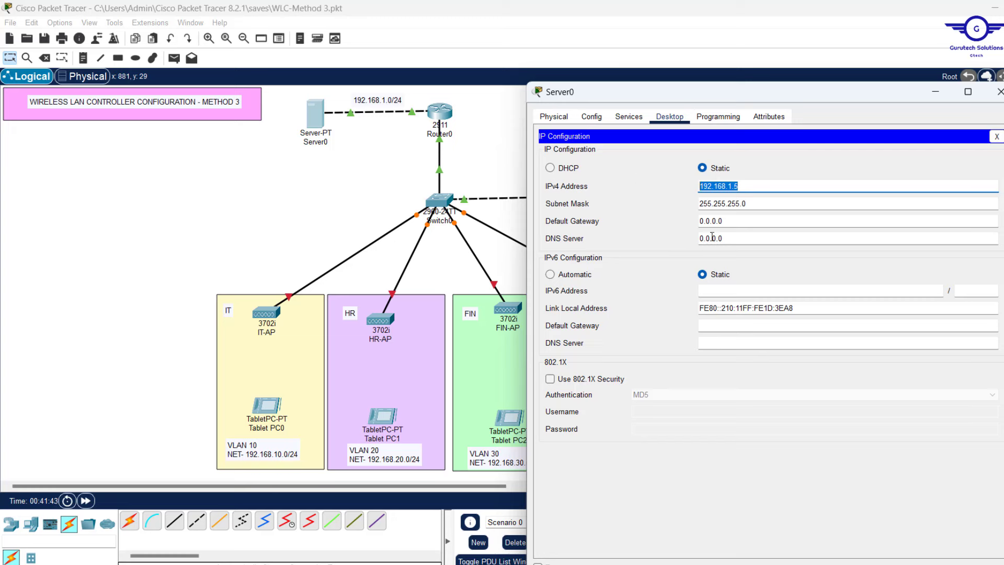
pyautogui.press('Tab')
pyautogui.press('Tab')
pyautogui.write('192.168.1.1')
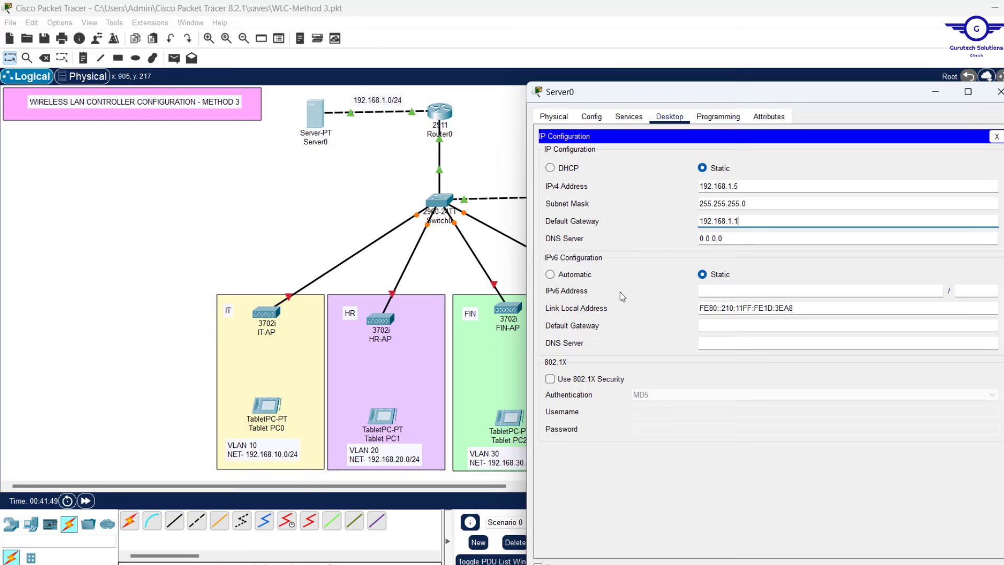
pyautogui.click(737, 235)
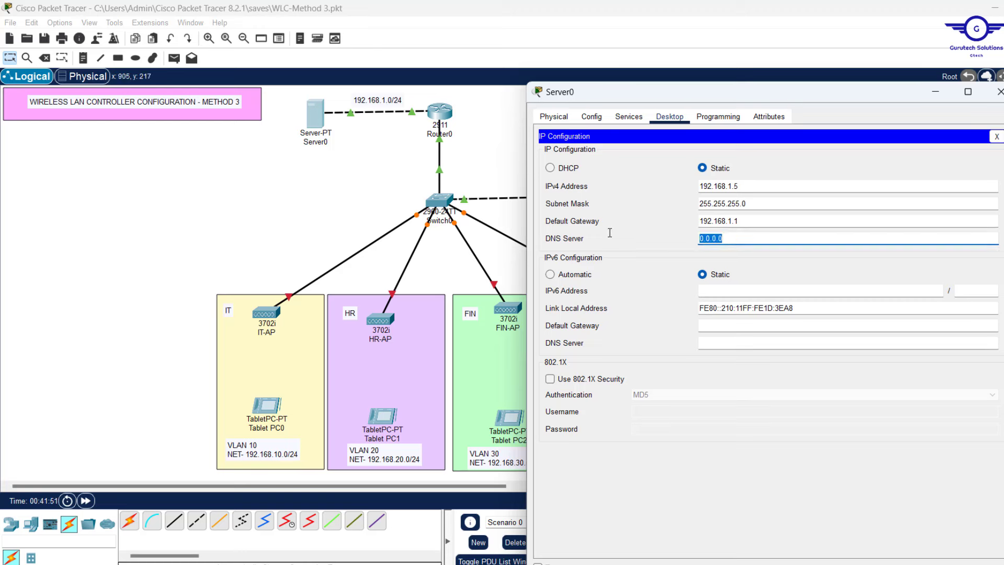
pyautogui.write('192.168.1.5')
pyautogui.click(997, 137)
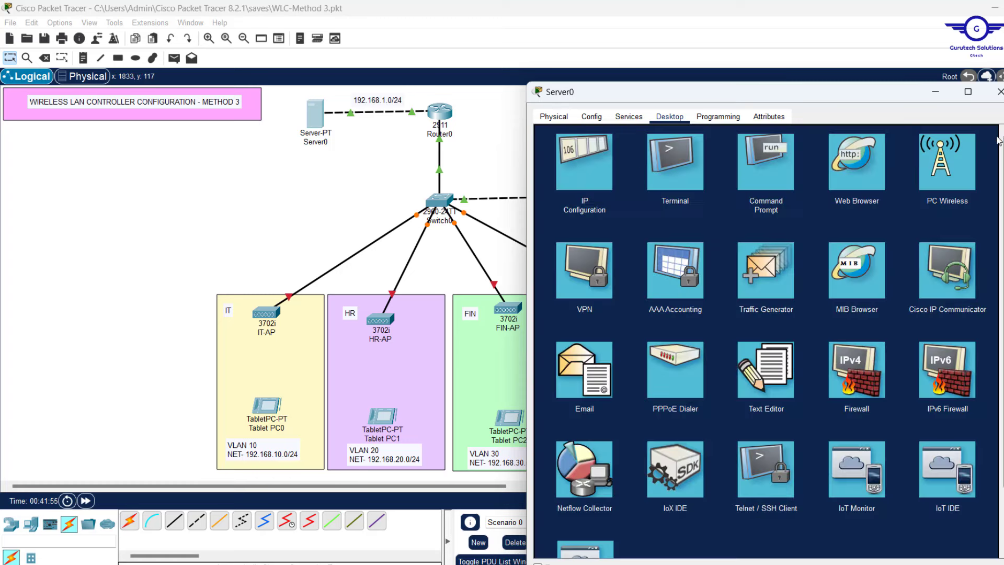
# Ping gateway 192.168.1.1 from Server0's Command Prompt, check the replies, and close it
pyautogui.click(779, 163)
pyautogui.write('pi')
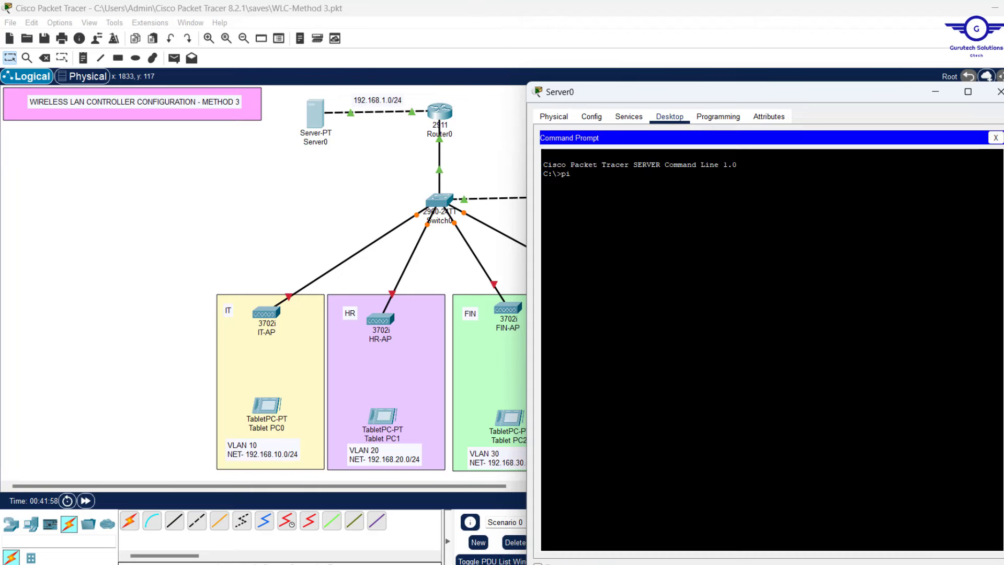
pyautogui.write('ng')
pyautogui.rightClick(624, 174)
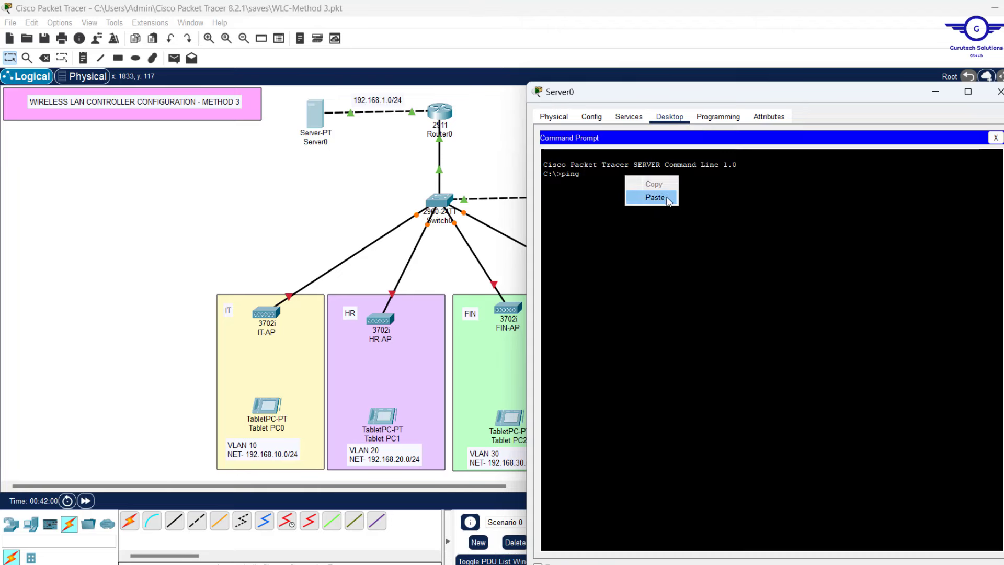
pyautogui.click(667, 199)
pyautogui.press('Return')
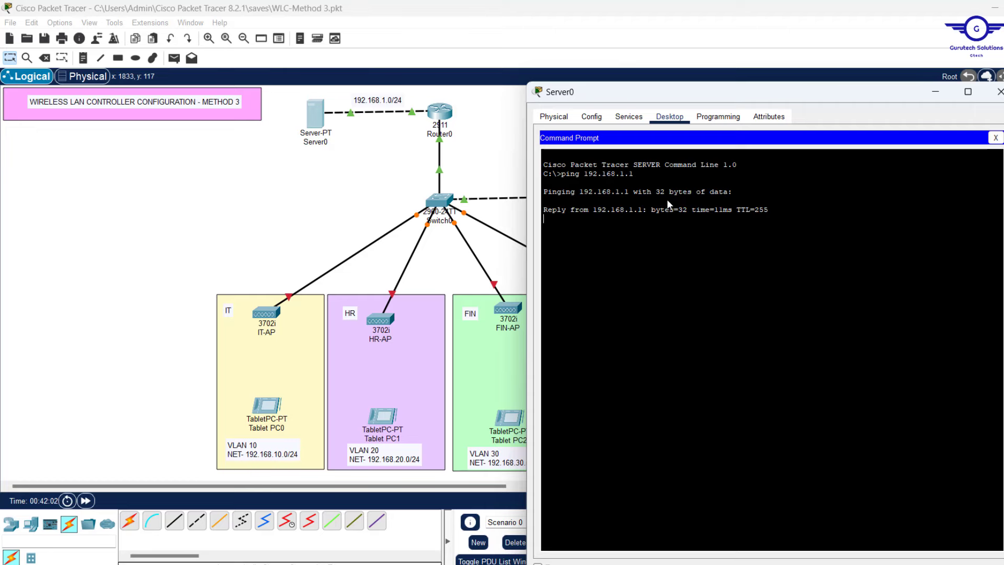
pyautogui.click(995, 138)
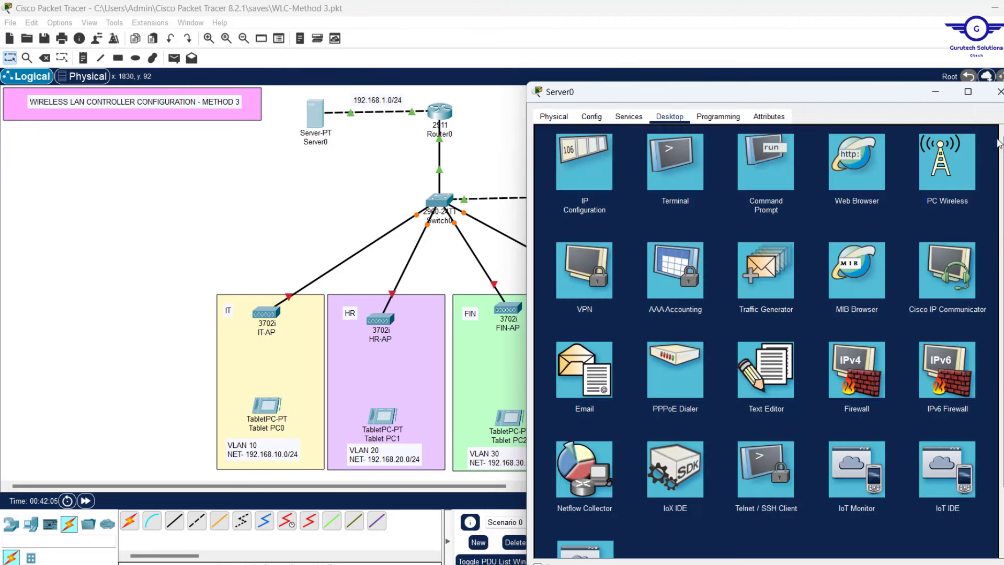
# Turn on the DHCP service in Server0's Services settings
pyautogui.click(625, 120)
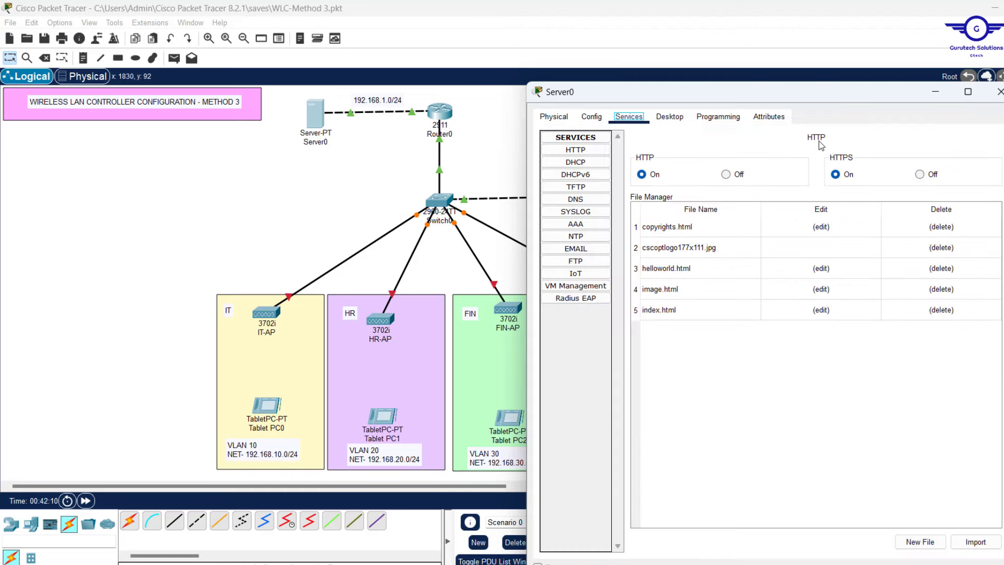
pyautogui.click(575, 162)
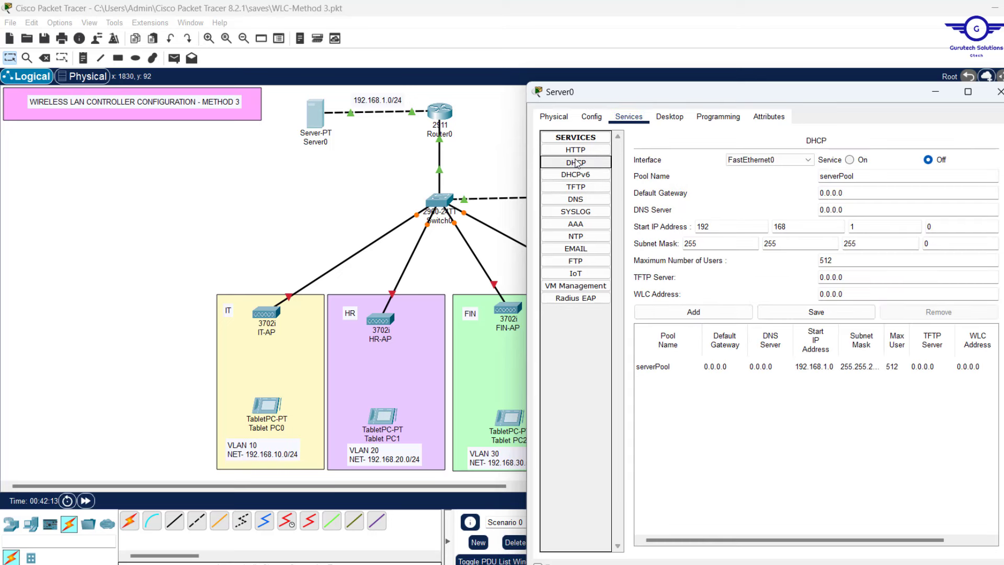
pyautogui.click(850, 160)
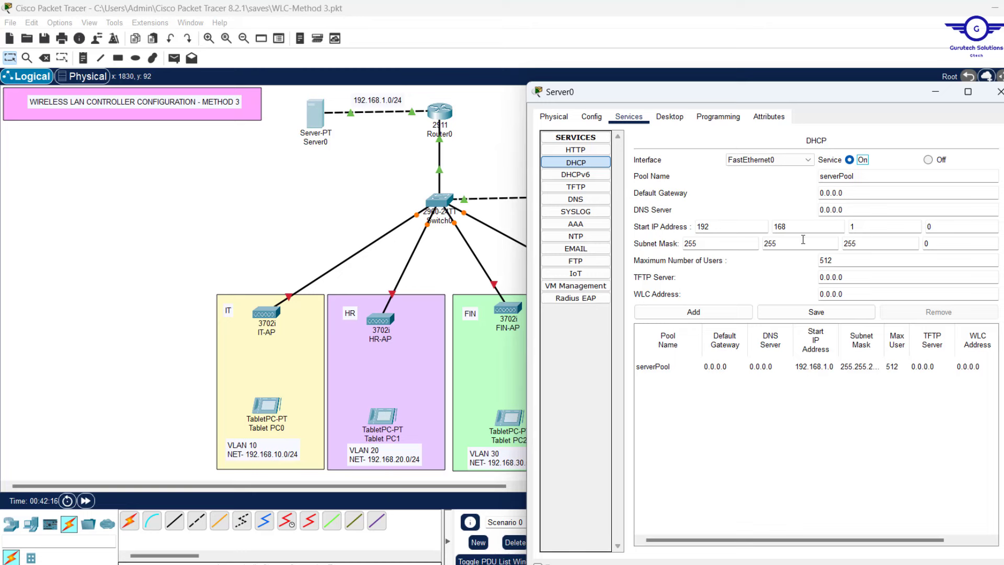
# Zero the serverPool's start IP, subnet mask and maximum users, then save it
pyautogui.moveTo(864, 175); pyautogui.dragTo(780, 175)
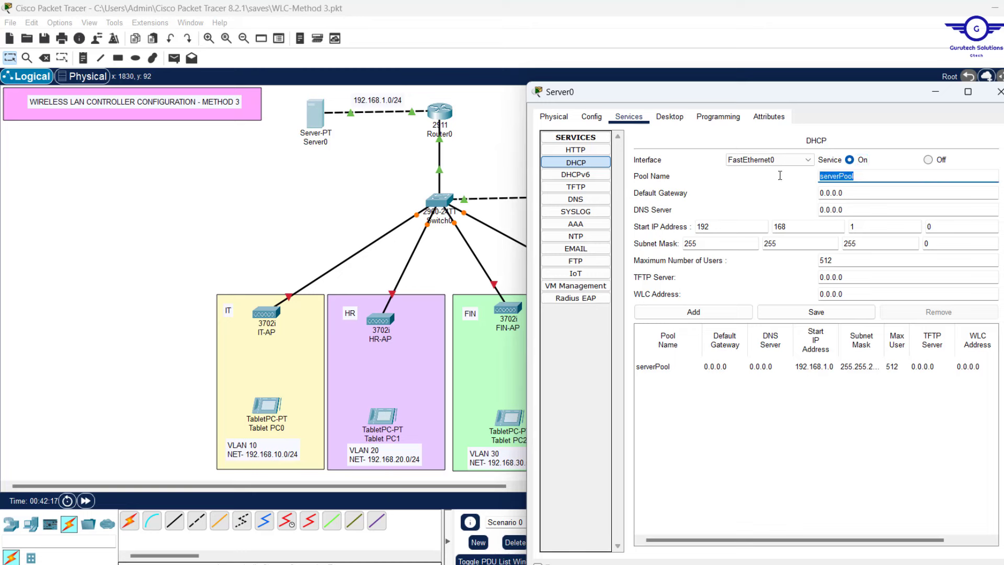
pyautogui.click(794, 226)
pyautogui.doubleClick(794, 226)
pyautogui.write('0')
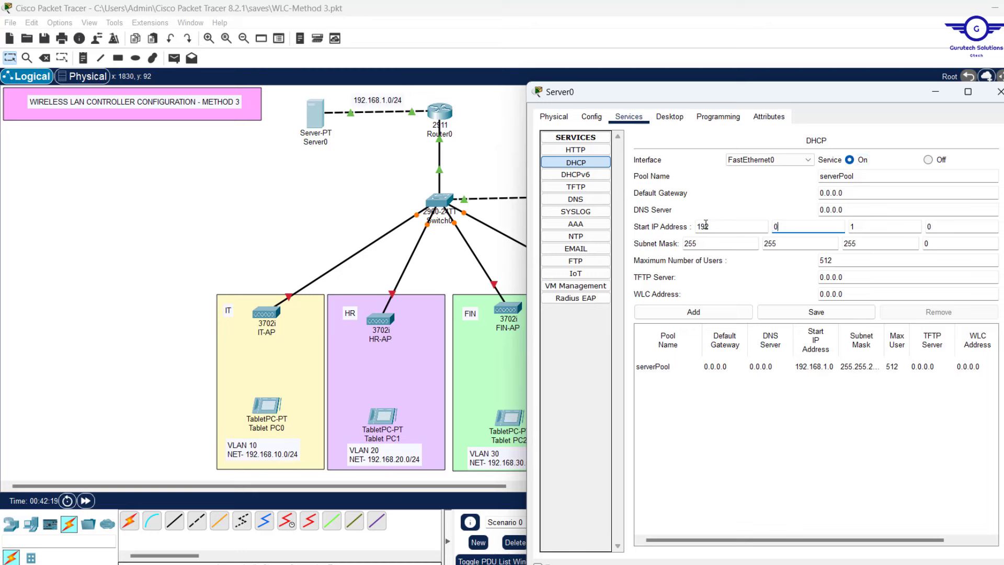
pyautogui.doubleClick(715, 226)
pyautogui.write('0')
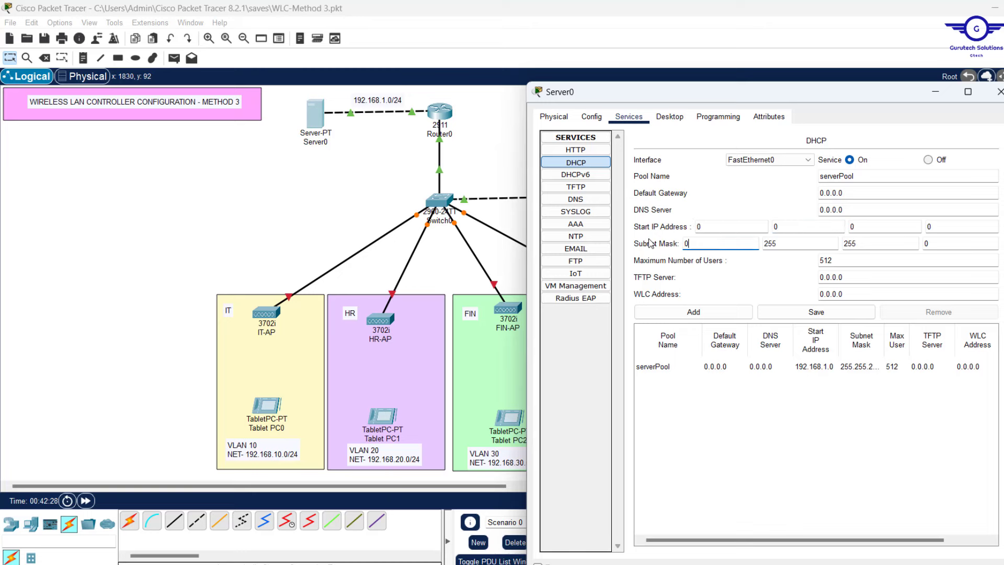
pyautogui.click(837, 259)
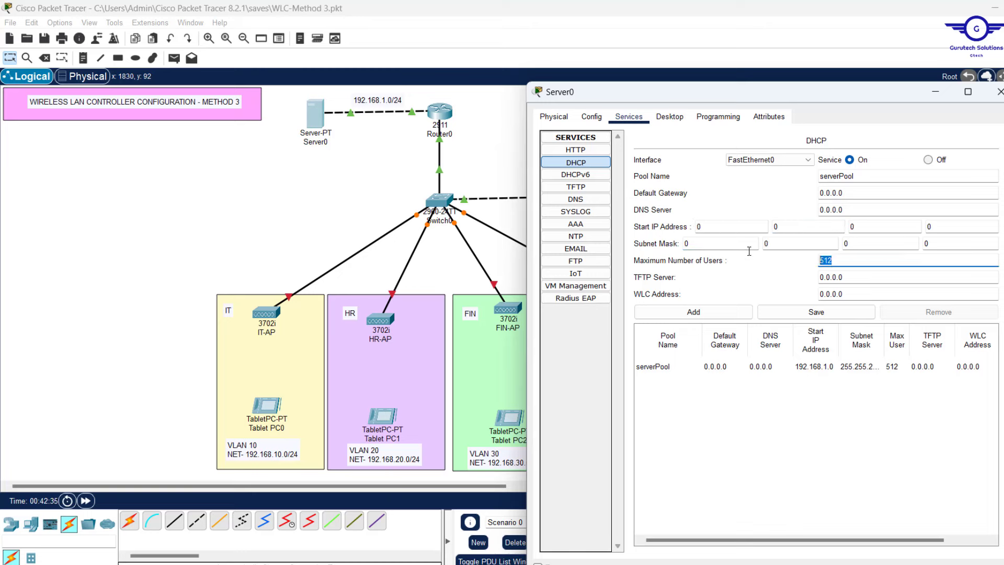
pyautogui.click(829, 316)
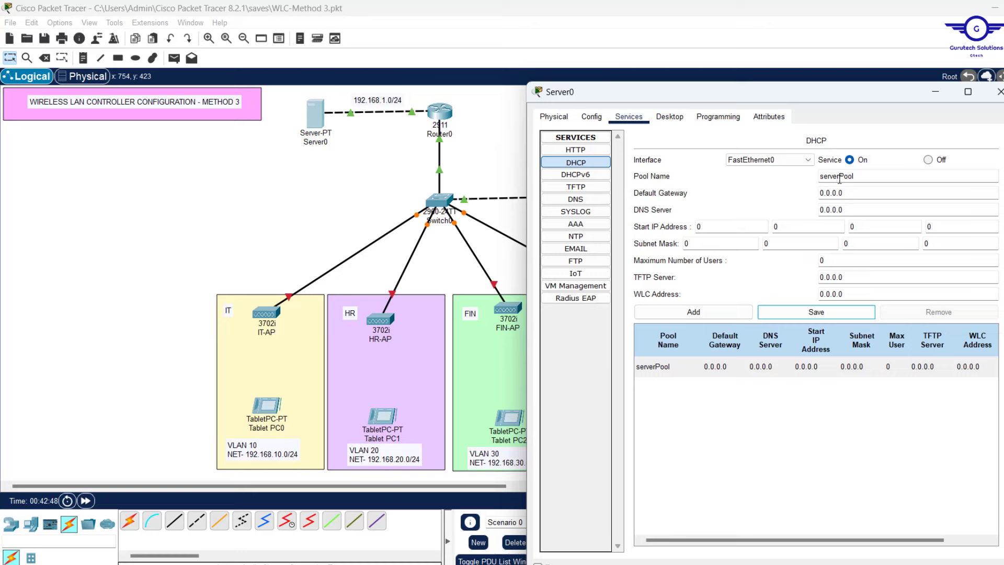
# Rename the pool to ITPool with gateway 192.168.10.1 and DNS server 192.168.1.5
pyautogui.moveTo(838, 178); pyautogui.dragTo(767, 173)
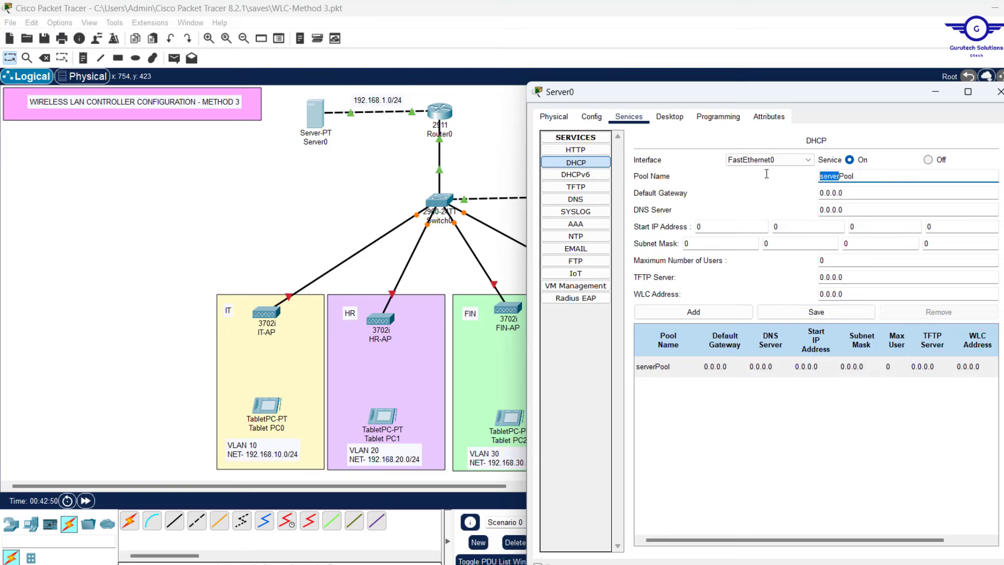
pyautogui.write('IT')
pyautogui.moveTo(843, 193); pyautogui.dragTo(818, 192)
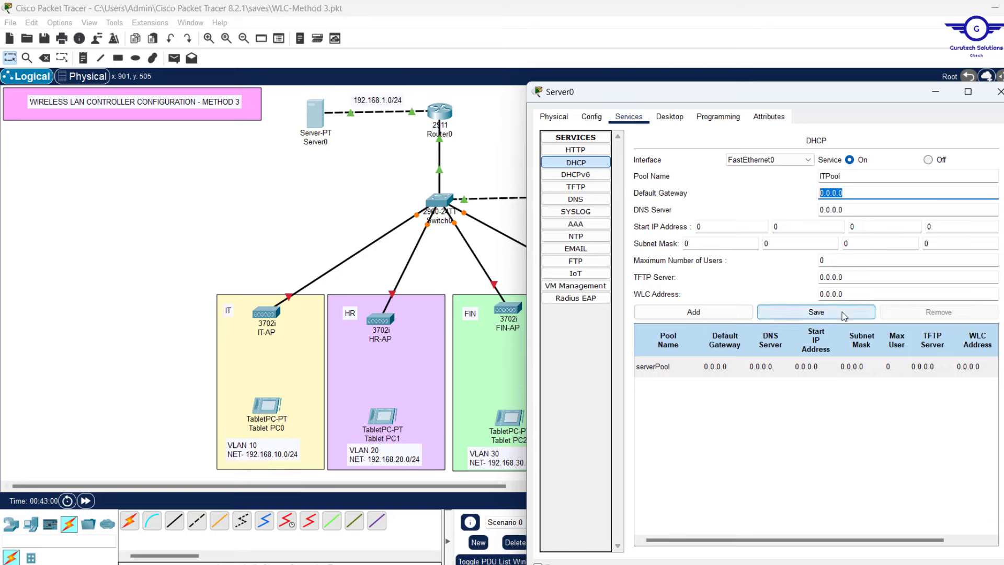
pyautogui.write('192.168.1.5')
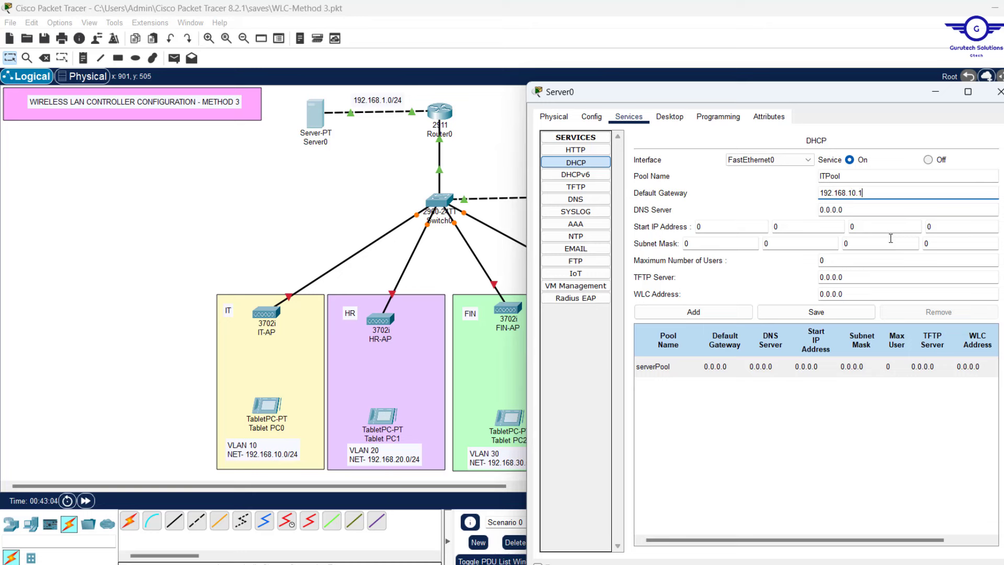
pyautogui.press('Tab')
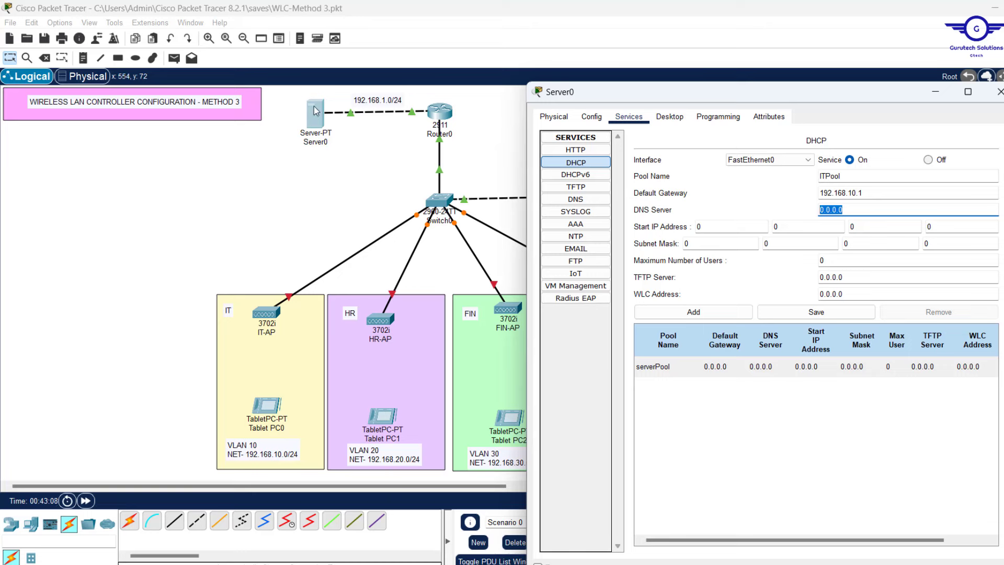
pyautogui.write('192.168.1.5')
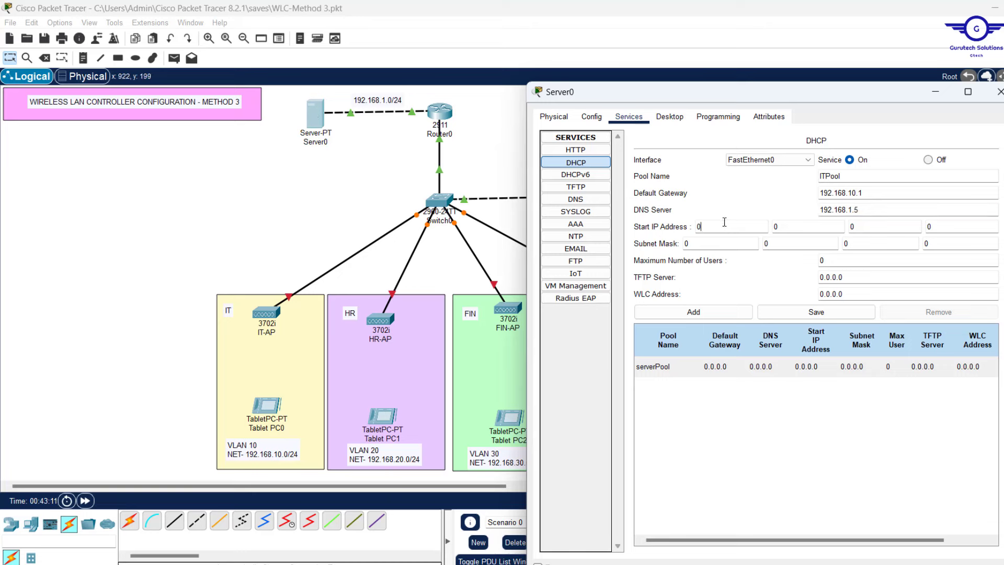
# Enter ITPool start IP 192.168.10.11 and subnet mask 255.255.255.0
pyautogui.press('Tab')
pyautogui.write('192')
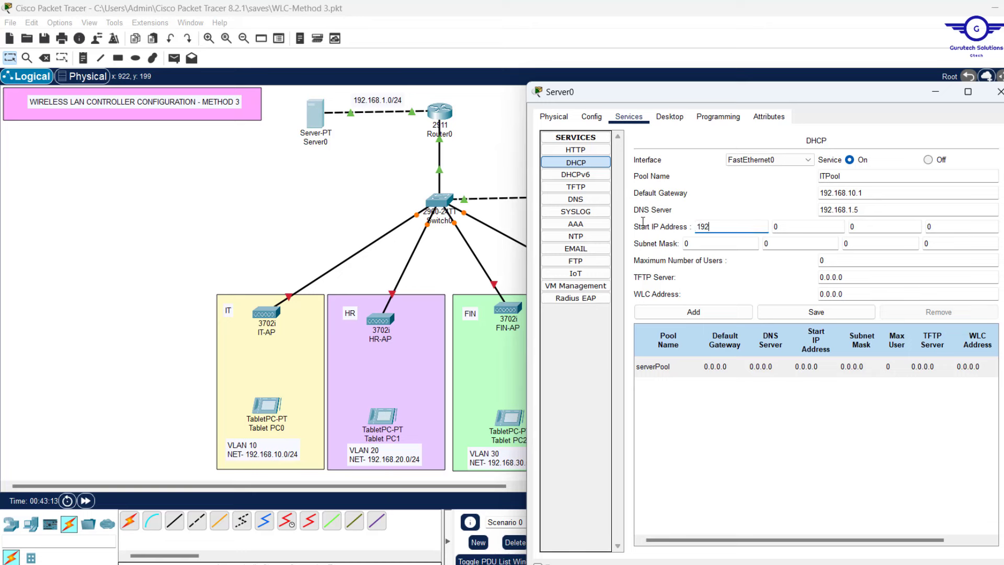
pyautogui.press('Tab')
pyautogui.write('16')
pyautogui.click(851, 229)
pyautogui.write('1')
pyautogui.press('Tab')
pyautogui.write('11')
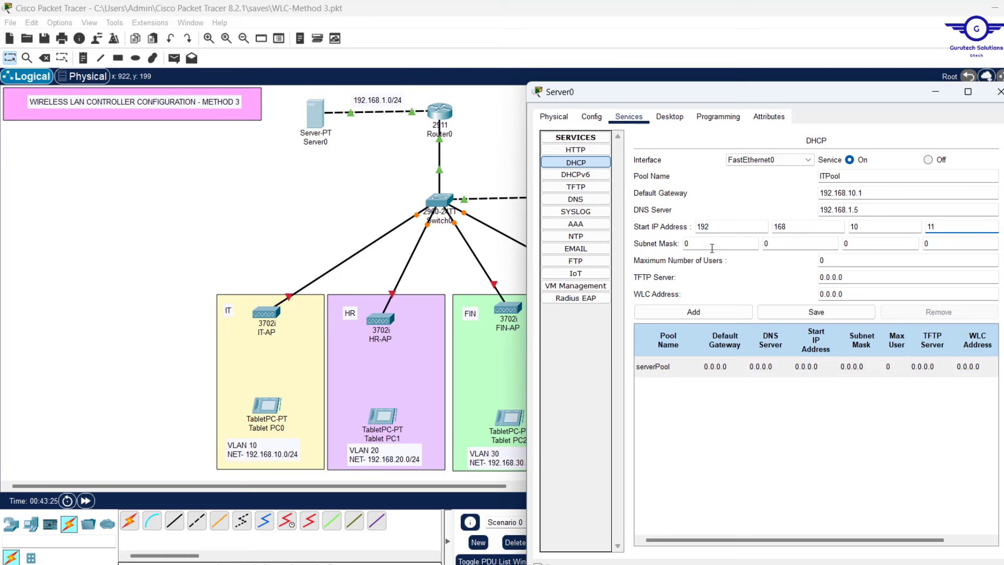
pyautogui.press('Tab')
pyautogui.write('255')
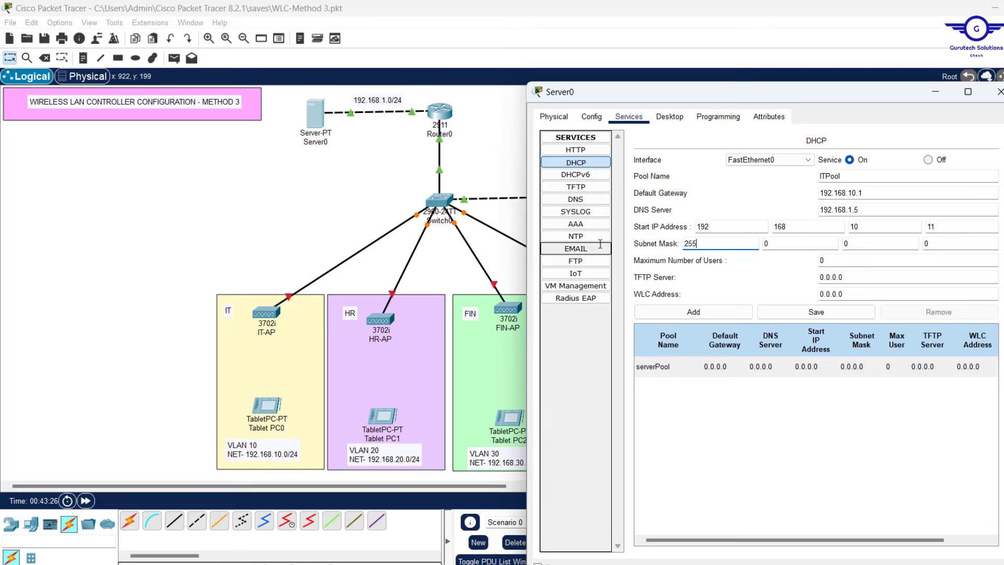
pyautogui.press('Tab')
pyautogui.write('2')
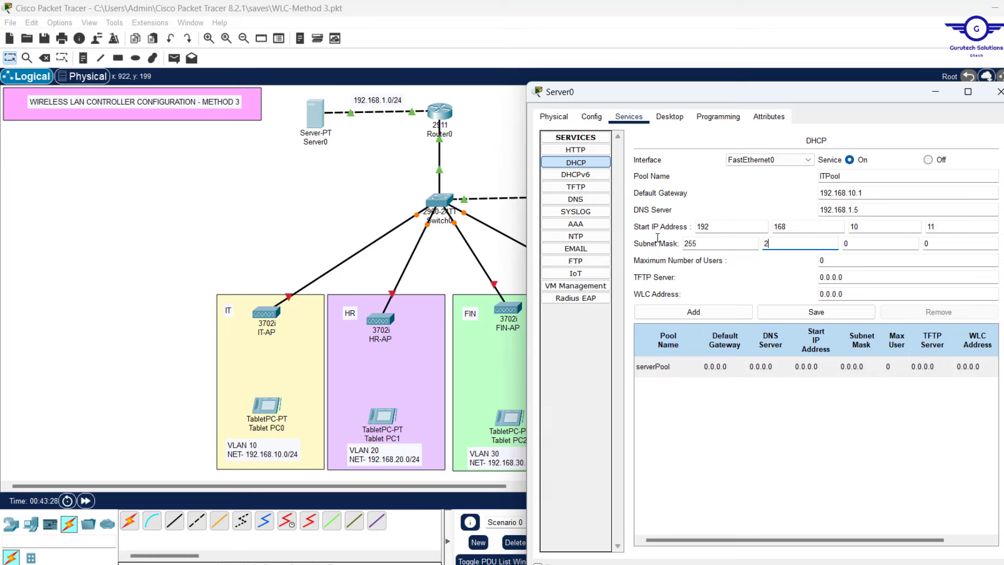
pyautogui.write('55')
pyautogui.press('Tab')
pyautogui.write('222')
# Set Maximum Number of Users to 200 and select the WLC Address value
pyautogui.click(835, 259)
pyautogui.write('200')
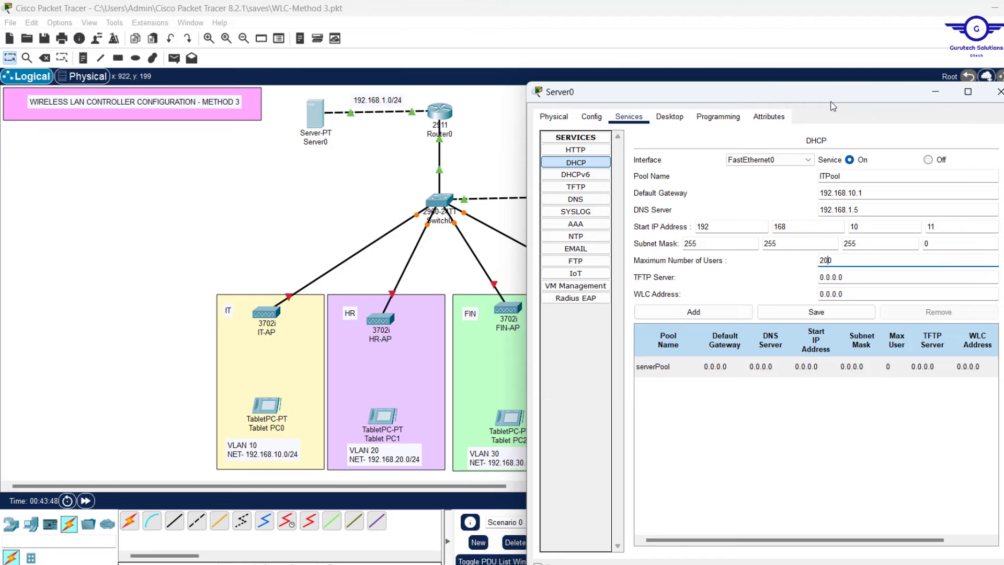
pyautogui.moveTo(831, 103); pyautogui.dragTo(765, 101)
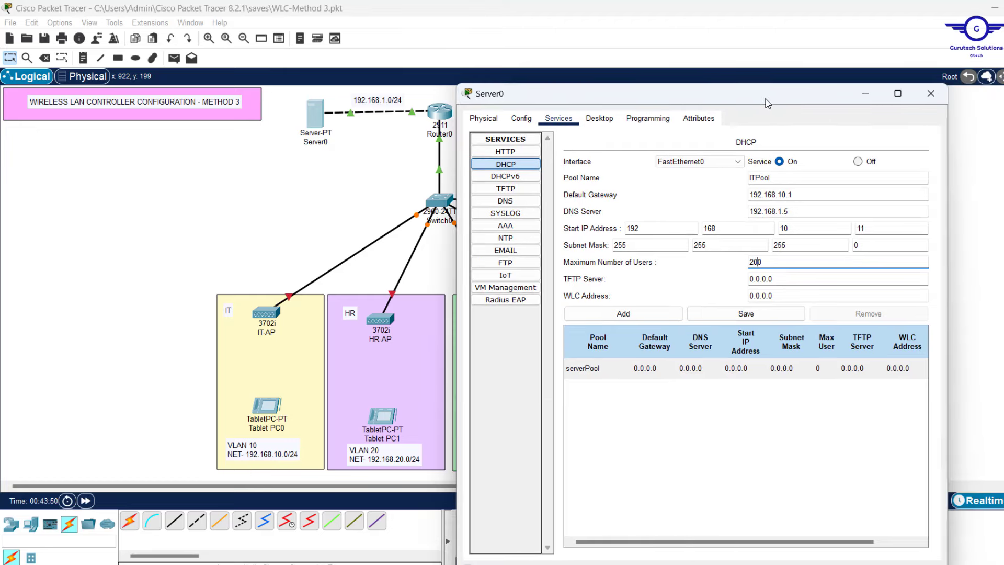
pyautogui.click(796, 298)
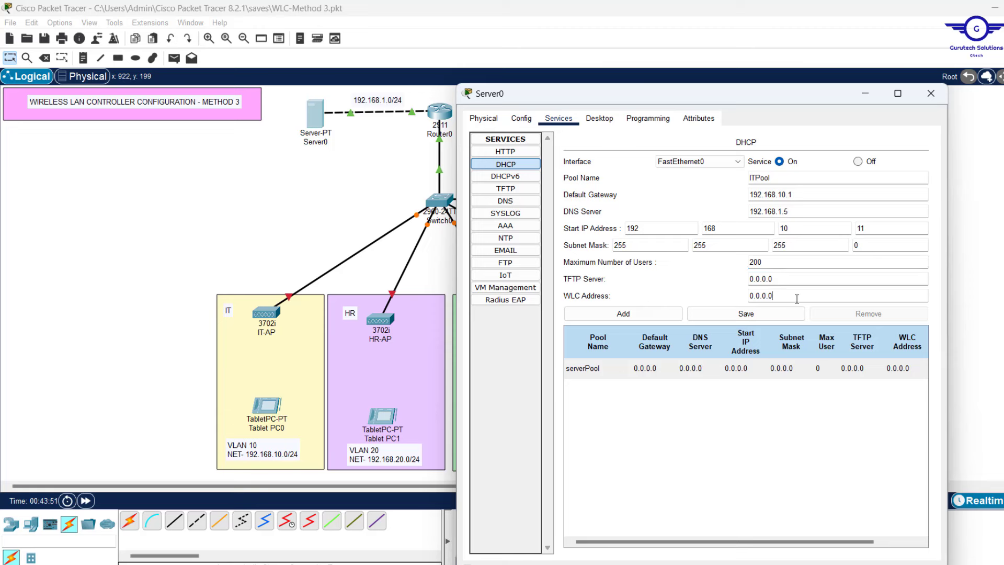
pyautogui.moveTo(796, 298); pyautogui.dragTo(709, 294)
# Close Server0's window and place a 192.168.1.5 note beside Server0 on the topology
pyautogui.click(383, 187)
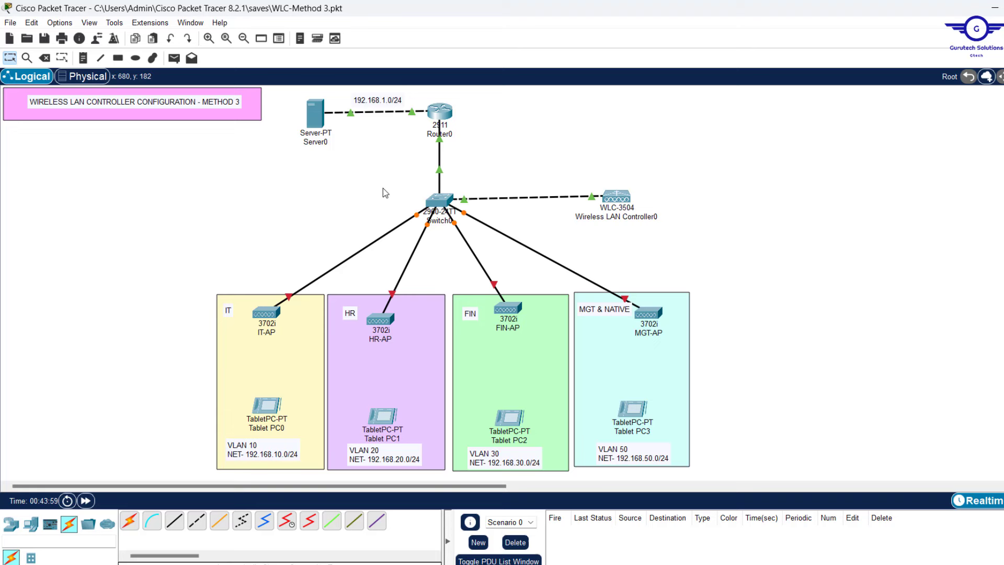
pyautogui.click(88, 59)
pyautogui.click(263, 106)
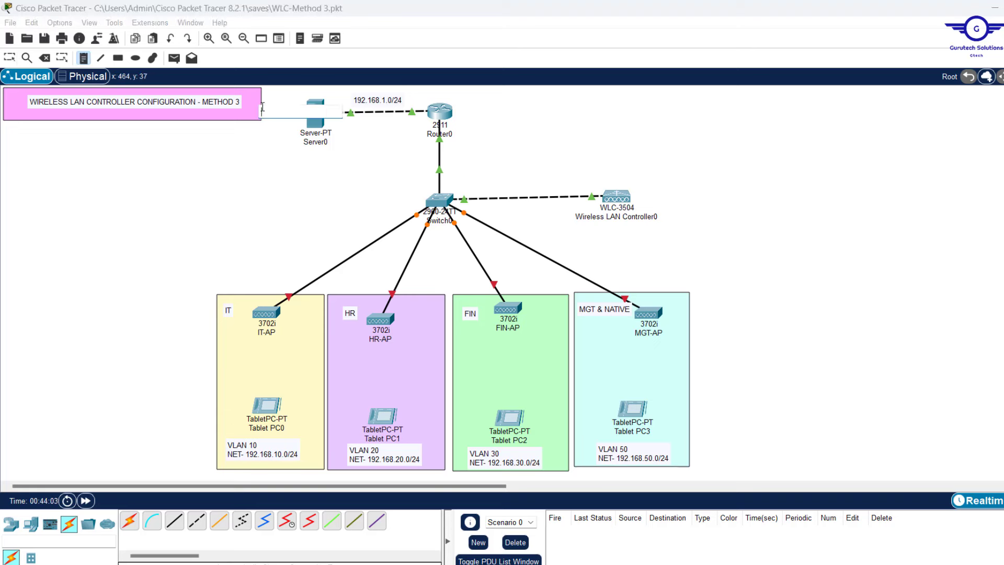
pyautogui.write('192.168.1.5')
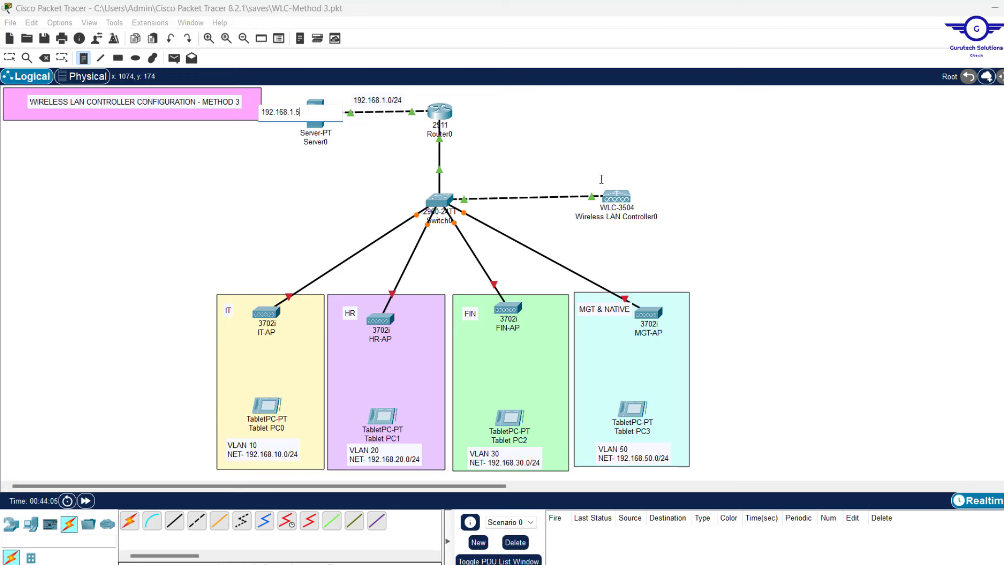
pyautogui.click(600, 180)
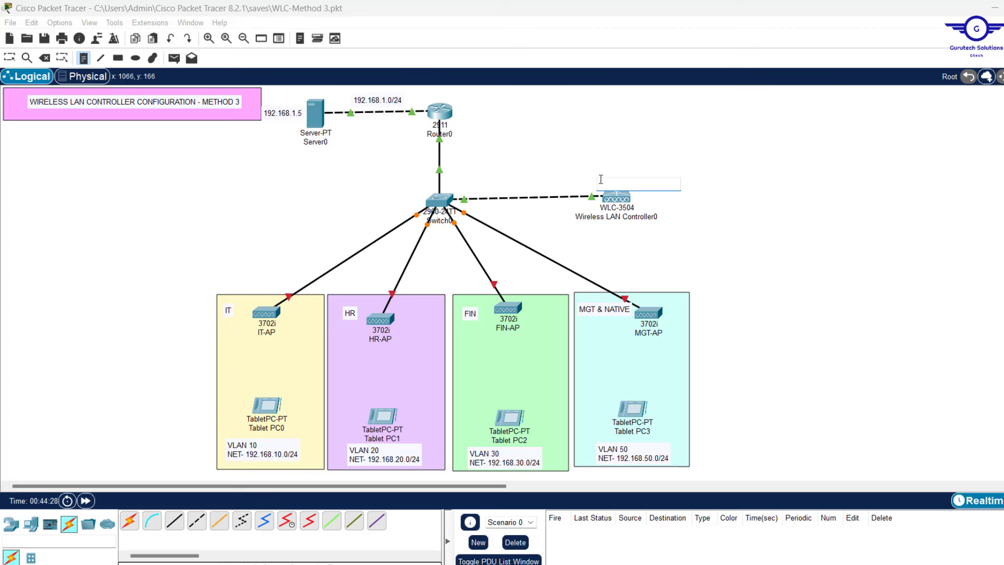
# Add a note reading 192.168.50.5 and position it above the WLC-3504
pyautogui.write('192.168.1.5')
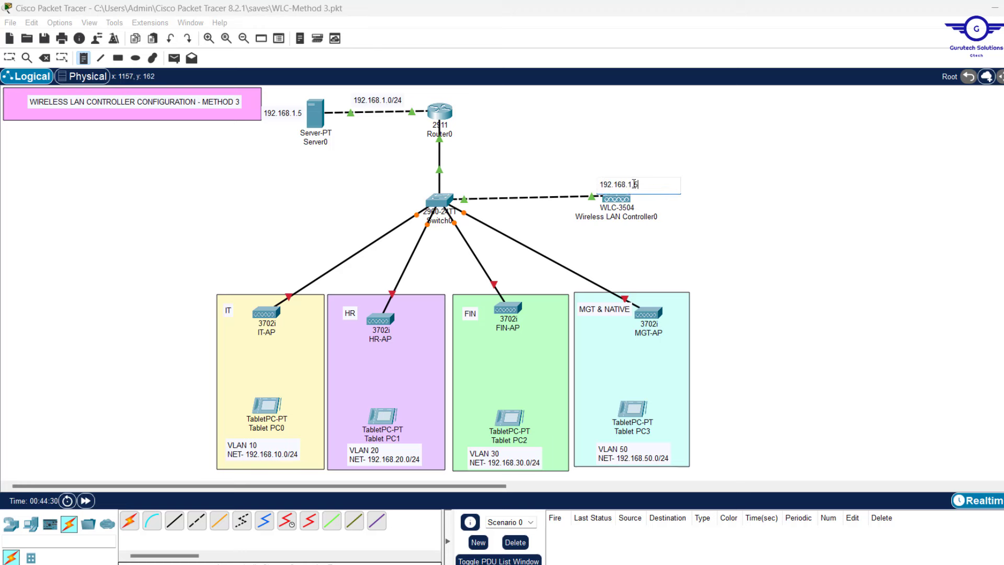
pyautogui.click(632, 184)
pyautogui.press('BackSpace')
pyautogui.write('50')
pyautogui.press('Escape')
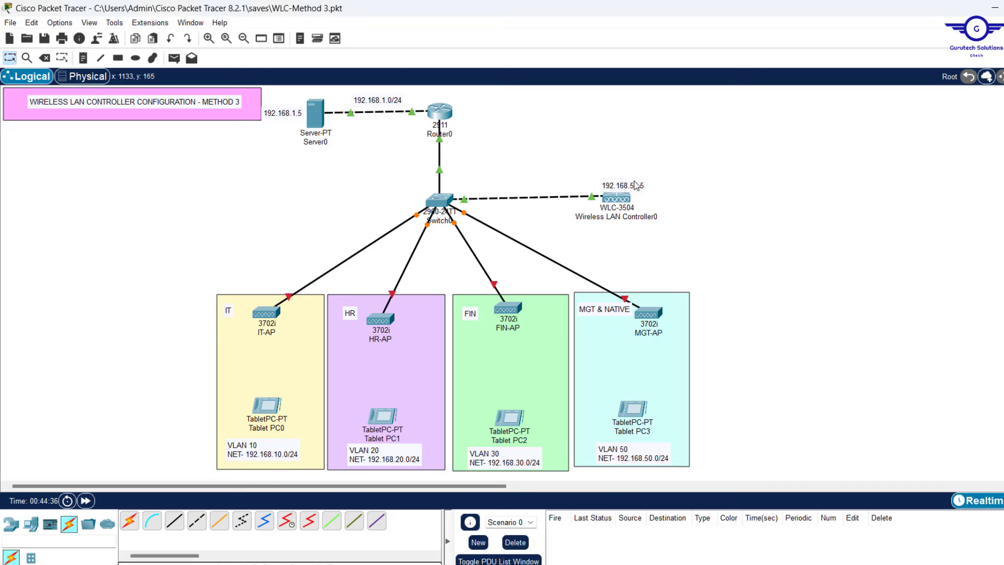
pyautogui.moveTo(635, 185)
pyautogui.mouseDown()
pyautogui.moveTo(623, 174)
pyautogui.moveTo(619, 183)
pyautogui.mouseUp()
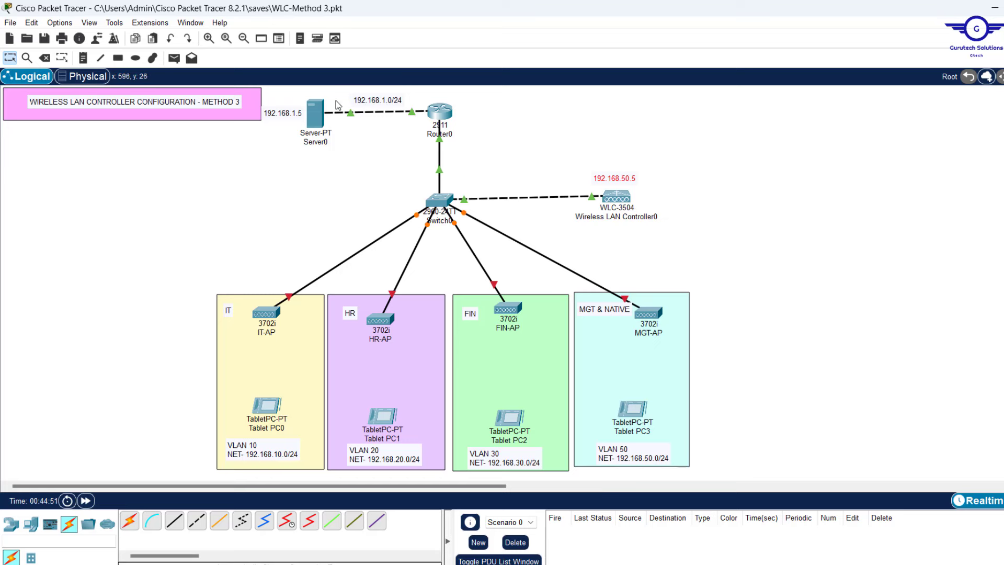
# Set WLC Address 192.168.50.5 in Server0's DHCP service and add the ITPool
pyautogui.click(312, 116)
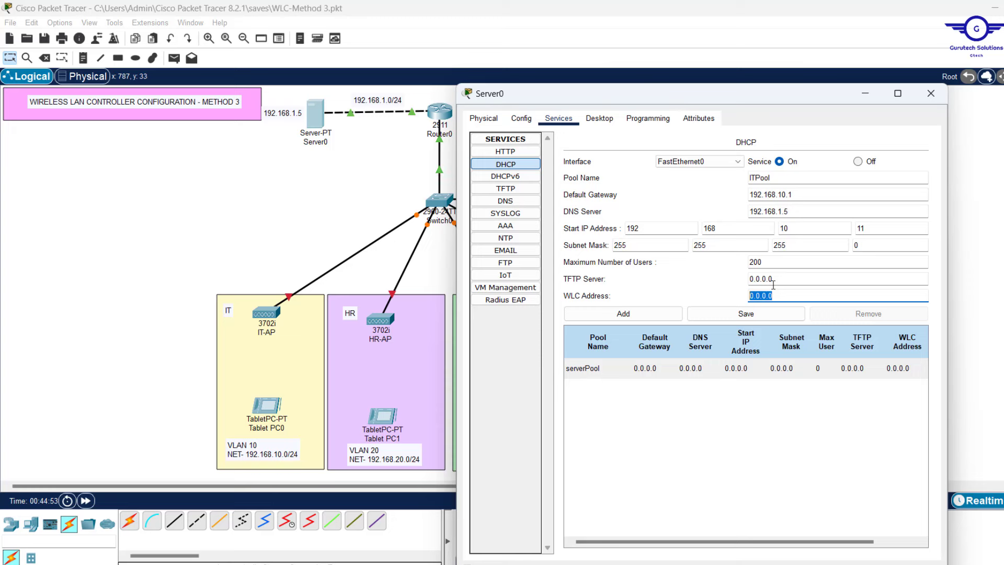
pyautogui.press('super+v')
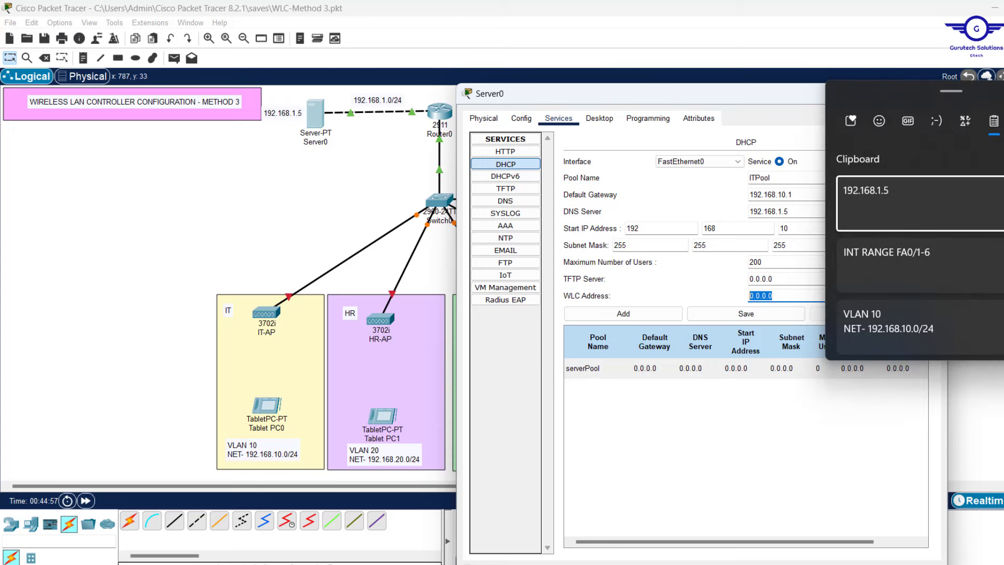
pyautogui.press('Escape')
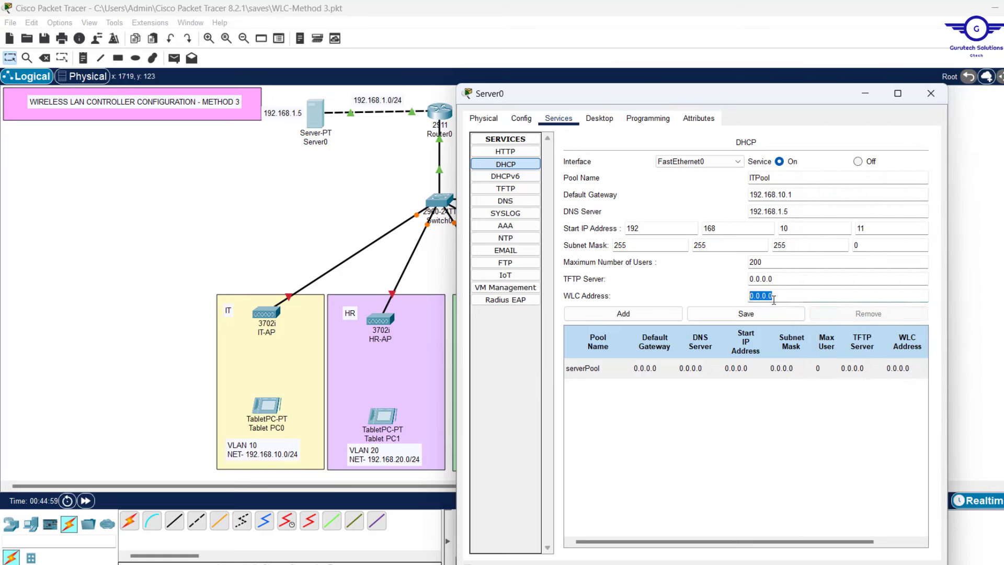
pyautogui.click(773, 297)
pyautogui.moveTo(781, 296); pyautogui.dragTo(748, 296)
pyautogui.write('192.168.1.5')
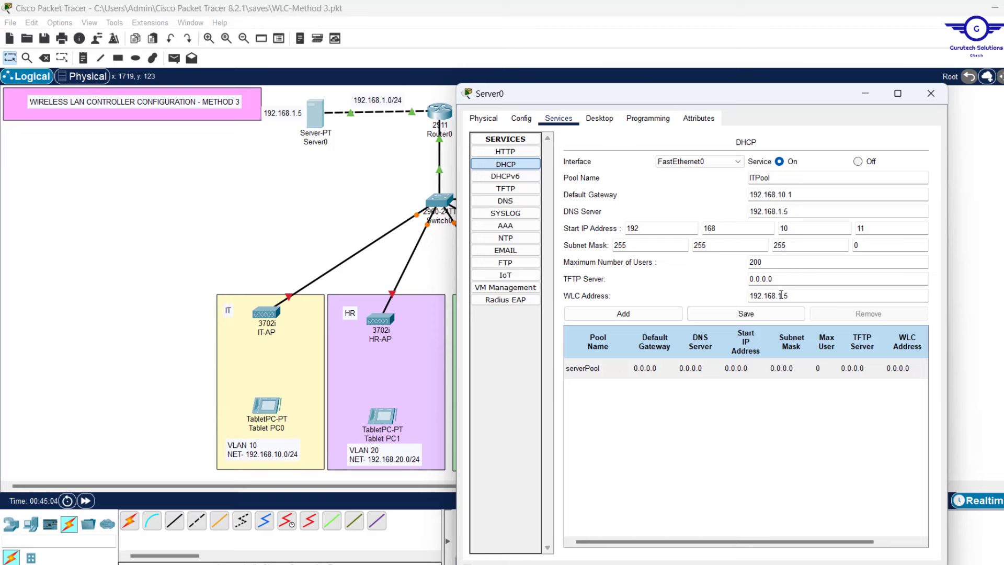
pyautogui.click(781, 295)
pyautogui.press('BackSpace')
pyautogui.write('50')
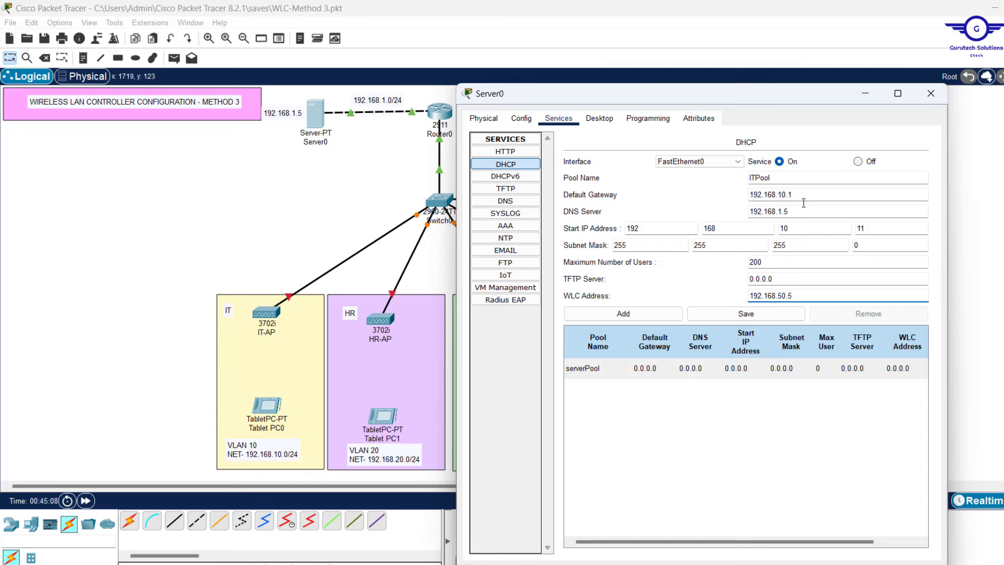
pyautogui.click(638, 314)
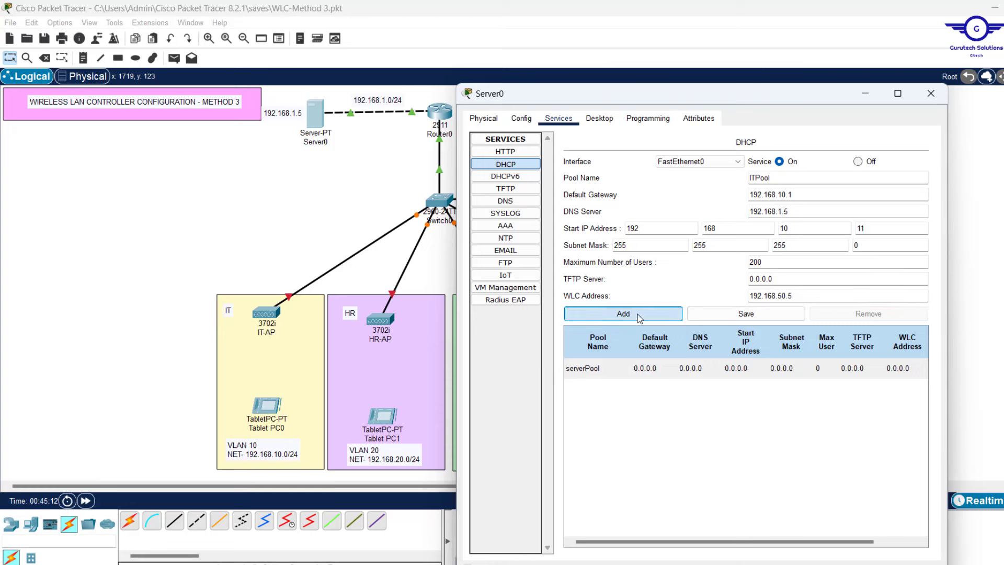
# Add HRPool with gateway 192.168.20.1 and a start address on the 20 subnet
pyautogui.click(750, 178)
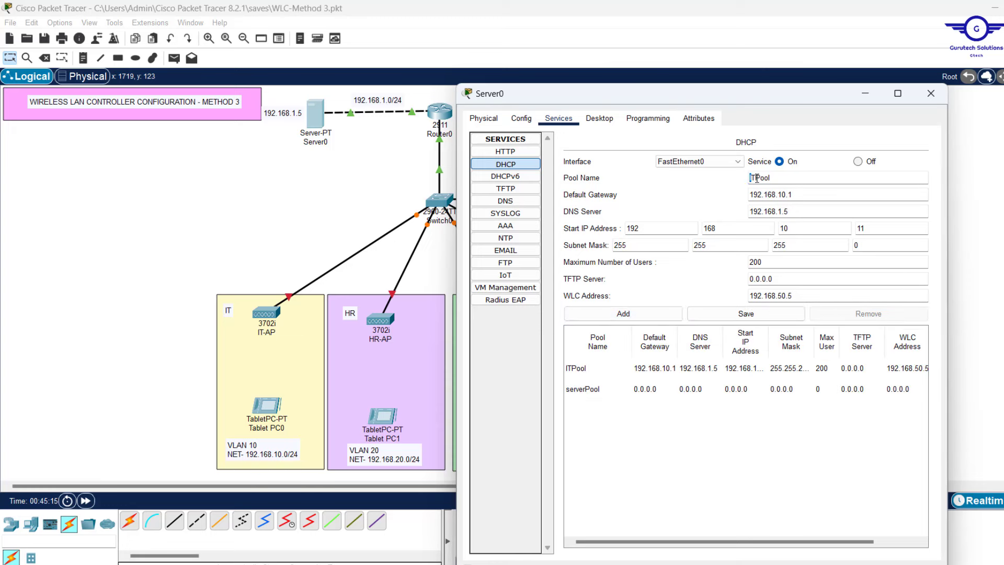
pyautogui.hotkey('shift', 'Right')
pyautogui.write('H')
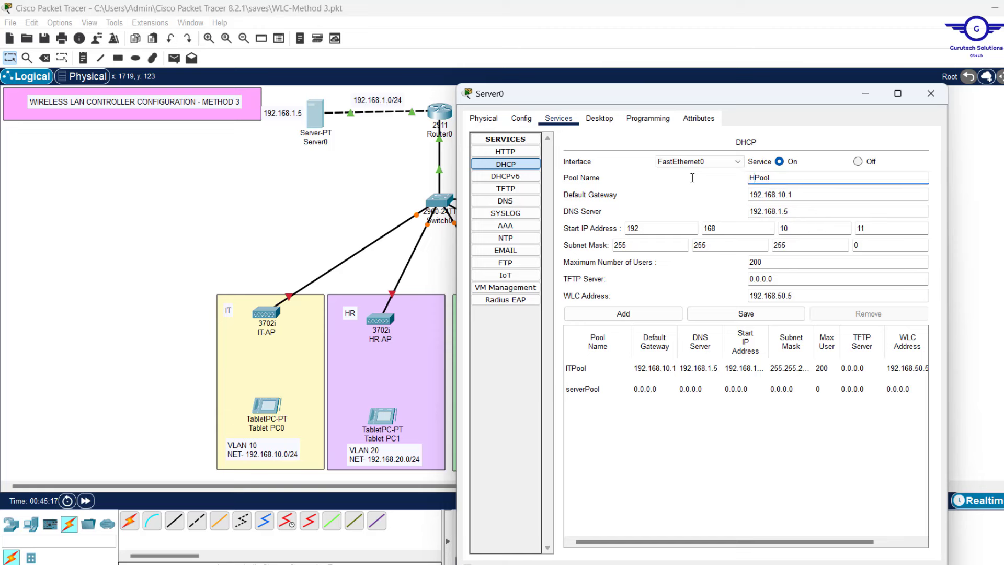
pyautogui.hotkey('shift', 'Right')
pyautogui.write('R')
pyautogui.click(782, 194)
pyautogui.press('BackSpace')
pyautogui.write('2')
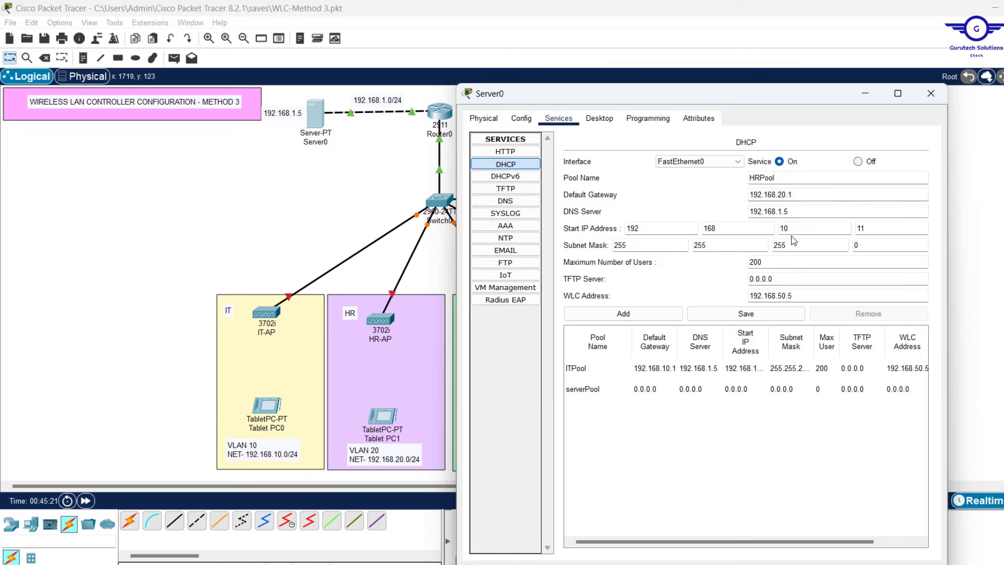
pyautogui.click(785, 228)
pyautogui.write('2')
pyautogui.click(805, 298)
pyautogui.tripleClick(805, 299)
pyautogui.doubleClick(772, 264)
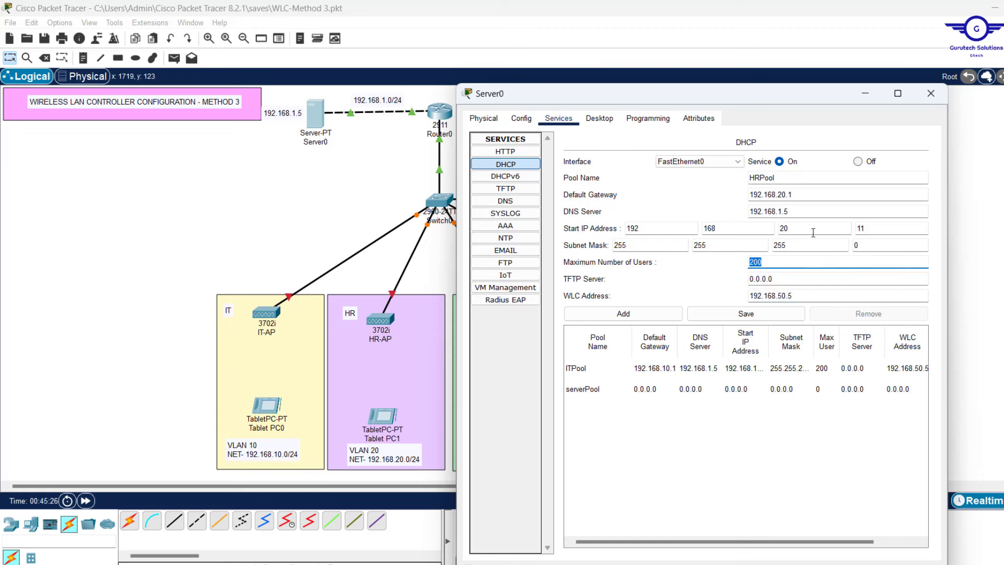
pyautogui.click(804, 210)
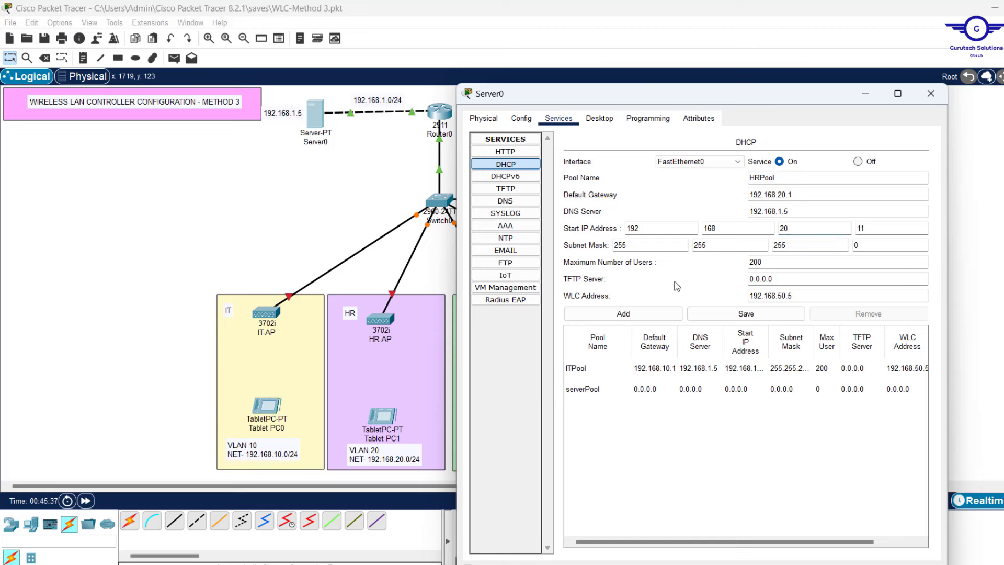
pyautogui.click(622, 312)
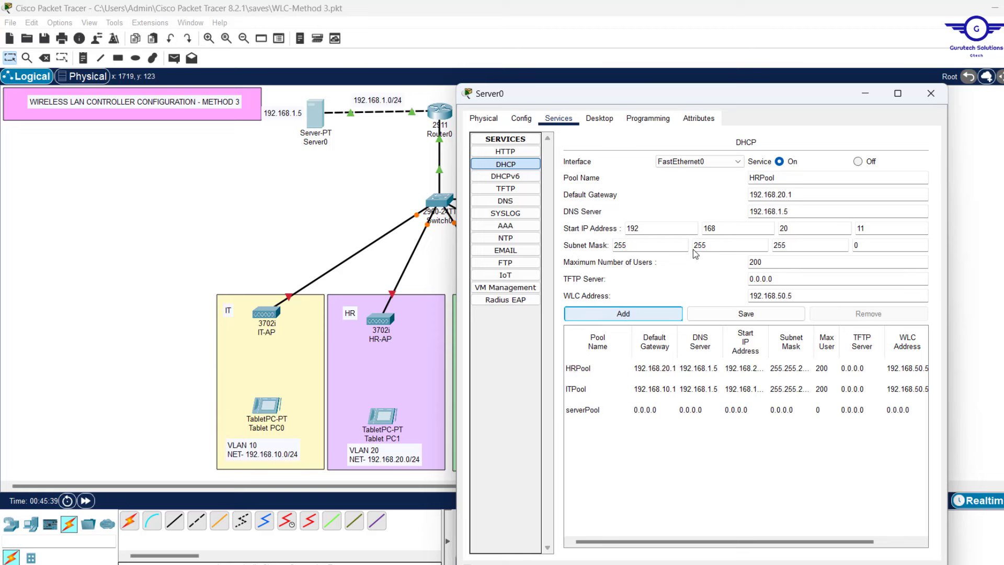
# Add MGTPool with gateway 192.168.50.1 and a start address on the 50 subnet
pyautogui.doubleClick(760, 178)
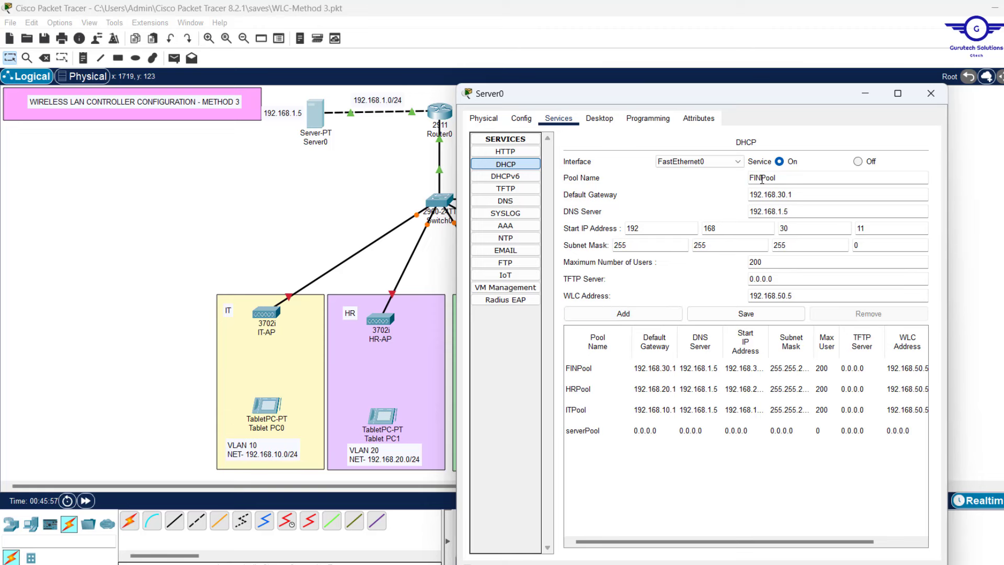
pyautogui.click(762, 178)
pyautogui.press('BackSpace')
pyautogui.press('BackSpace')
pyautogui.press('BackSpace')
pyautogui.write('MGT')
pyautogui.click(780, 194)
pyautogui.doubleClick(781, 194)
pyautogui.write('50')
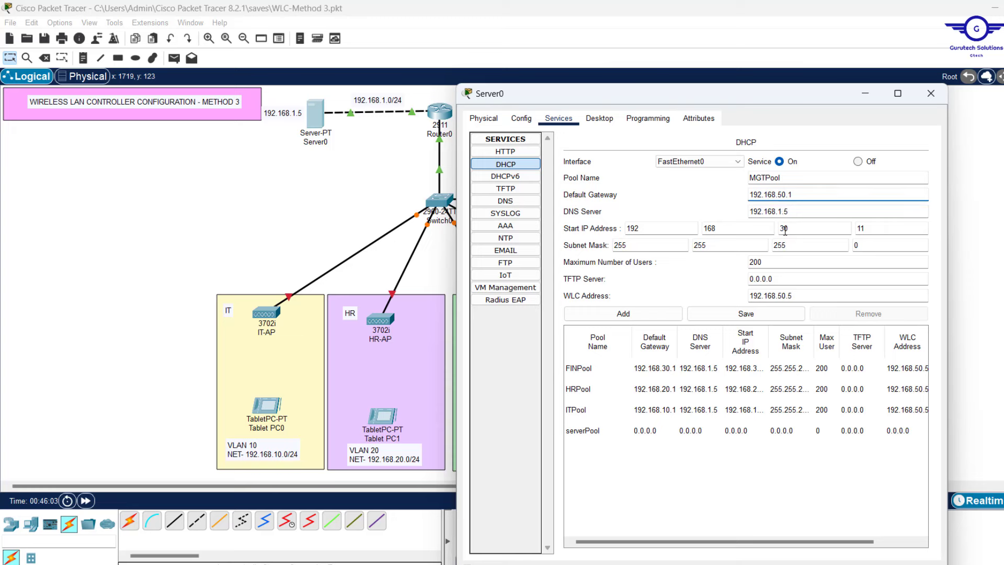
pyautogui.click(784, 228)
pyautogui.doubleClick(784, 229)
pyautogui.write('50')
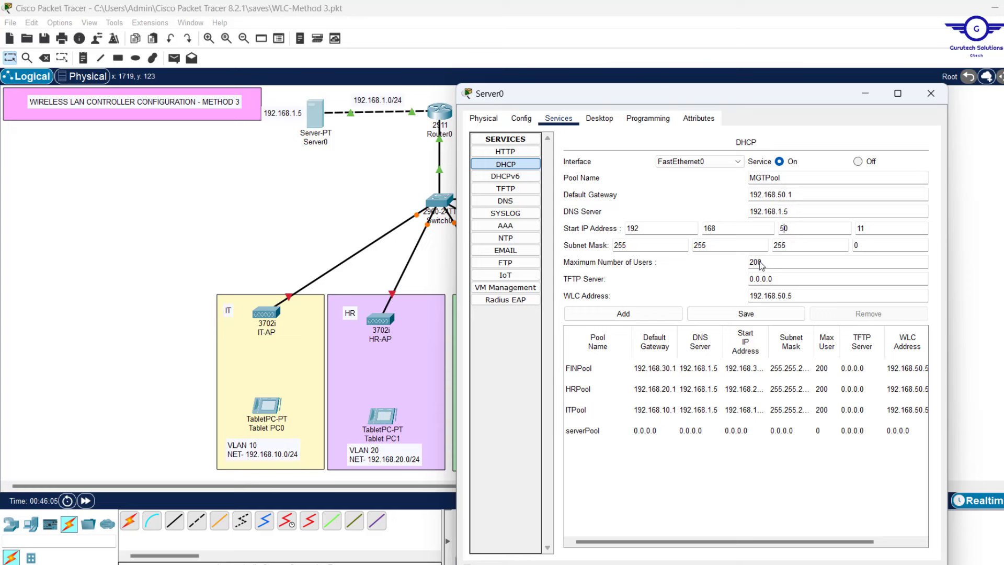
pyautogui.click(623, 313)
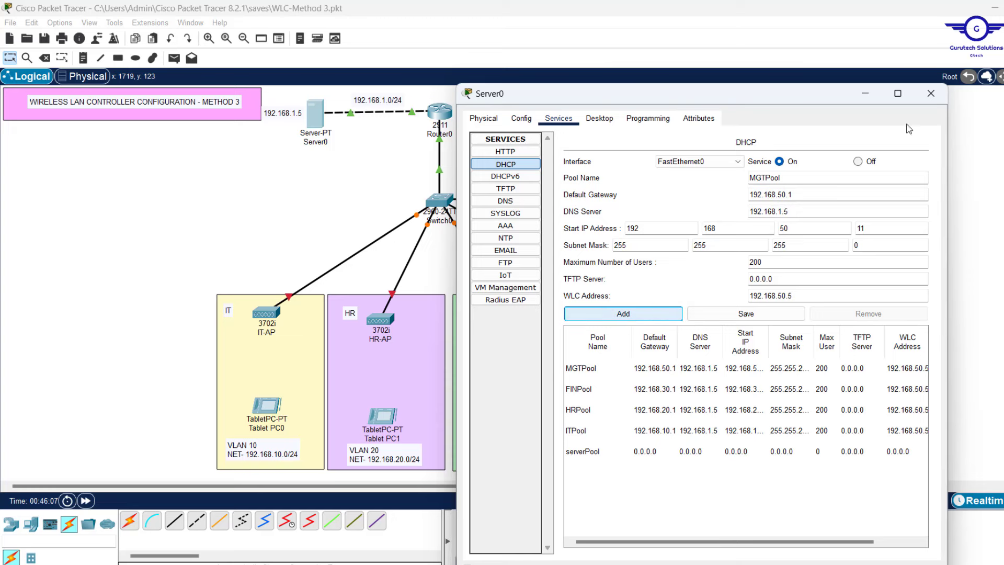
# Close Server0 and place a new PC to the right of the WLC-3504
pyautogui.click(930, 94)
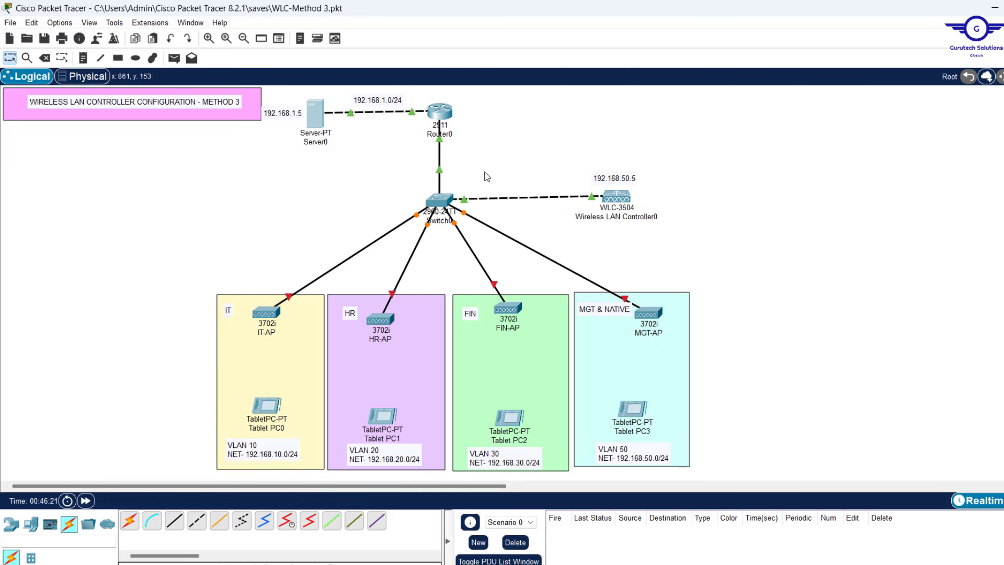
pyautogui.moveTo(618, 197)
pyautogui.mouseDown()
pyautogui.moveTo(600, 199)
pyautogui.moveTo(621, 202)
pyautogui.mouseUp()
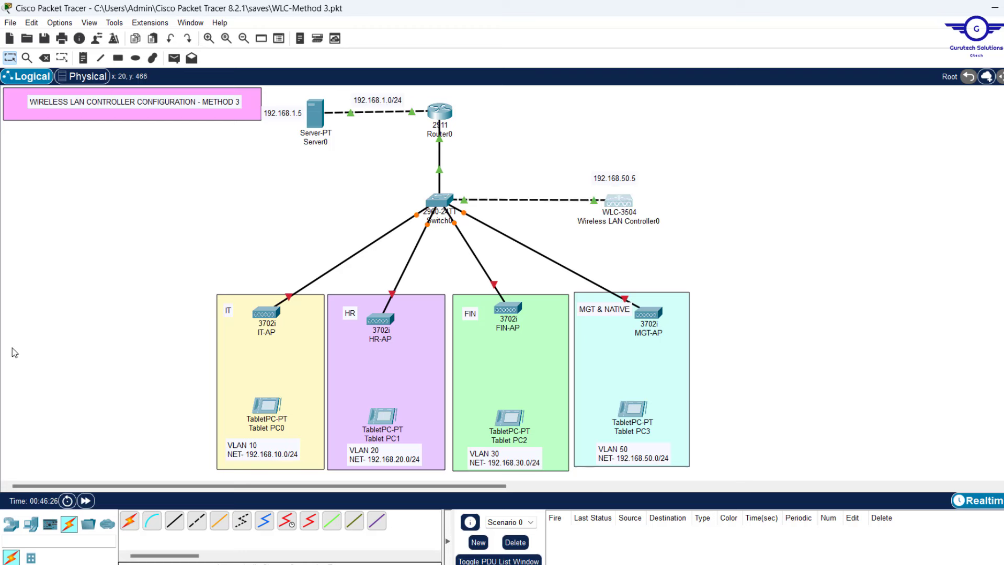
pyautogui.click(31, 533)
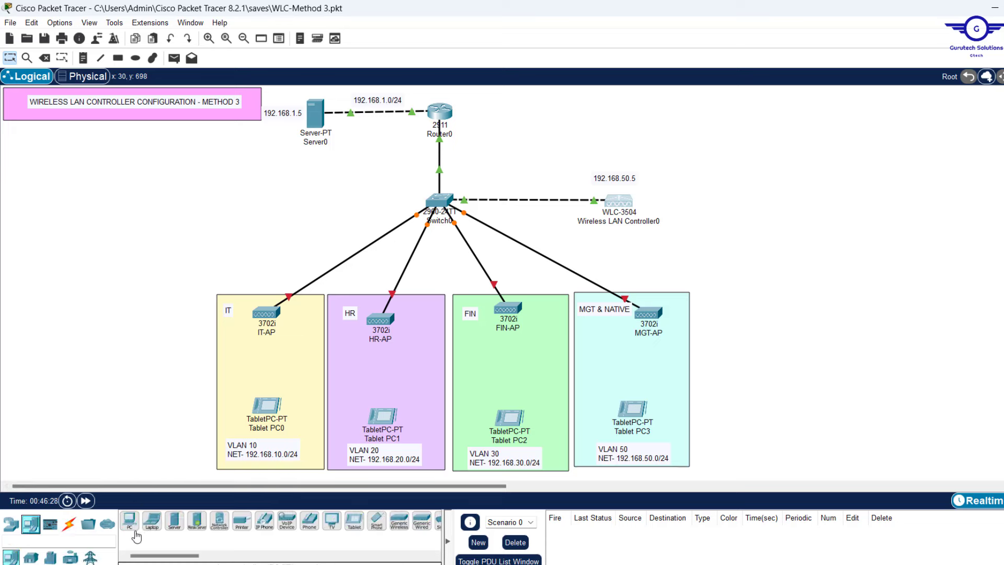
pyautogui.moveTo(130, 520); pyautogui.dragTo(785, 205)
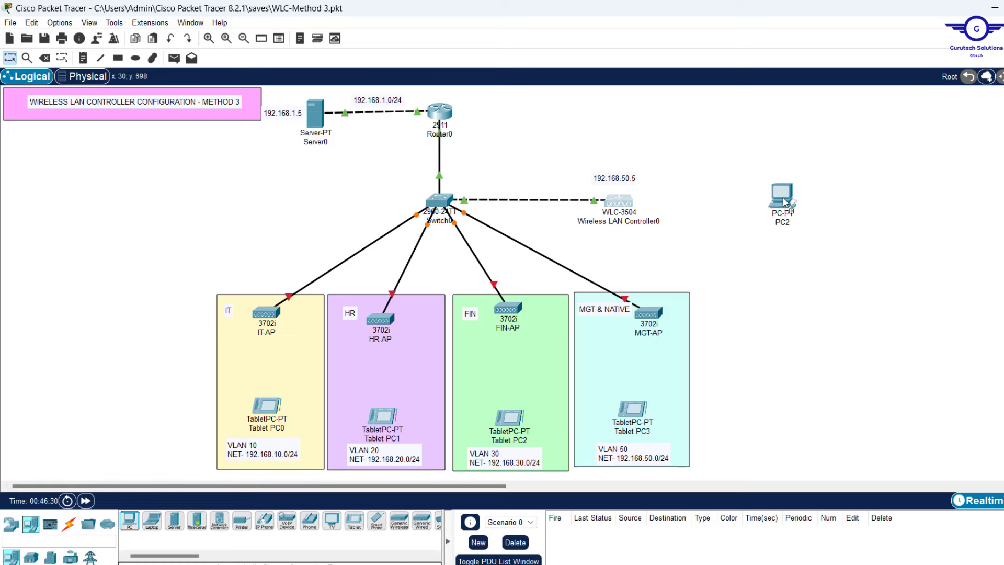
# Connect the WLC-3504 to PC2 with an automatic cable and move PC2 closer
pyautogui.click(69, 524)
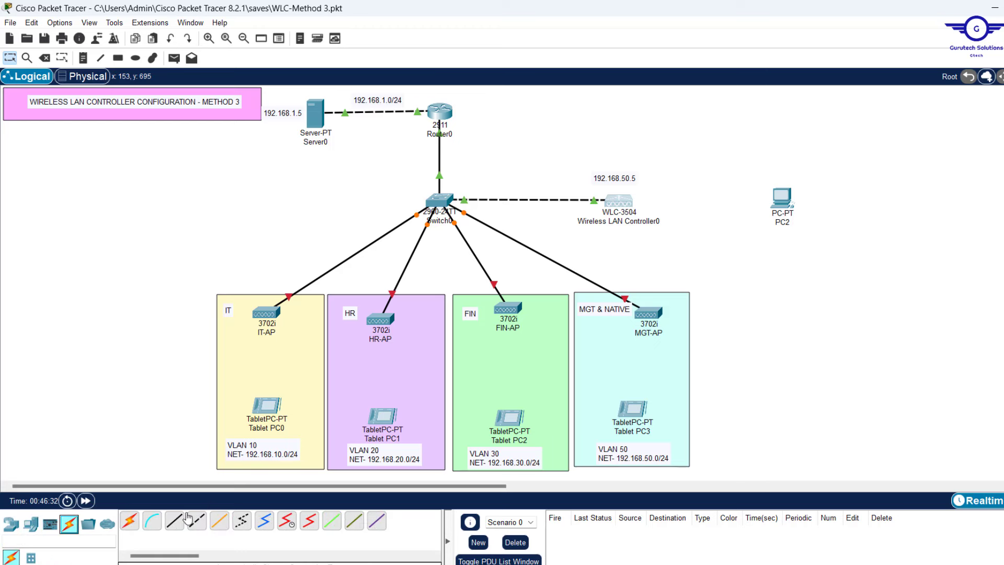
pyautogui.click(129, 520)
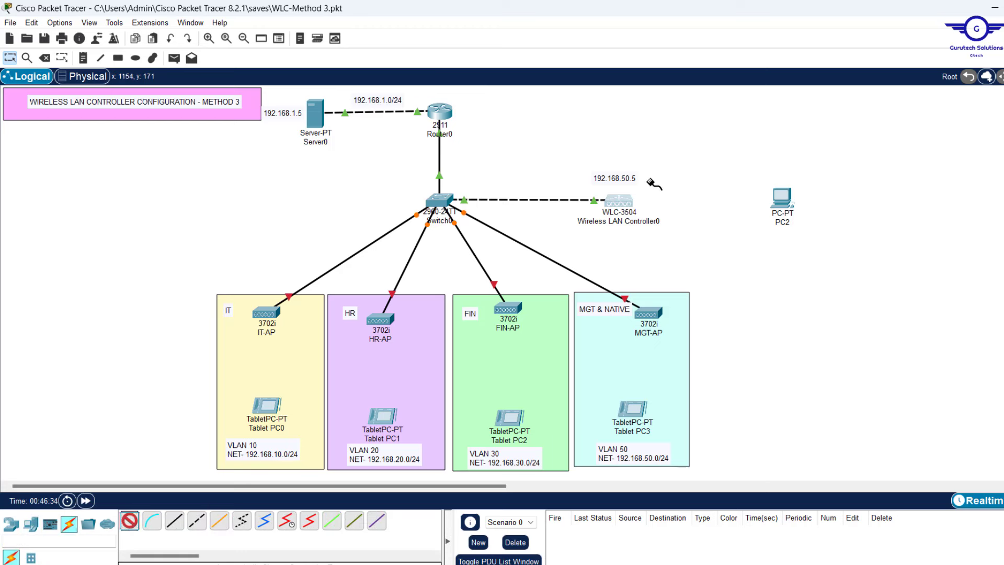
pyautogui.click(618, 201)
pyautogui.click(785, 205)
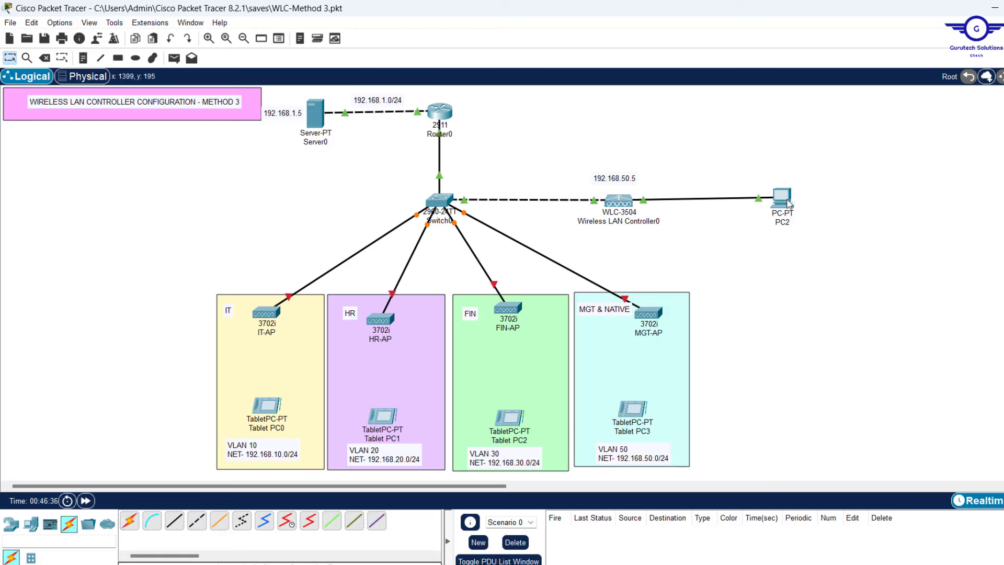
pyautogui.moveTo(784, 203); pyautogui.dragTo(740, 210)
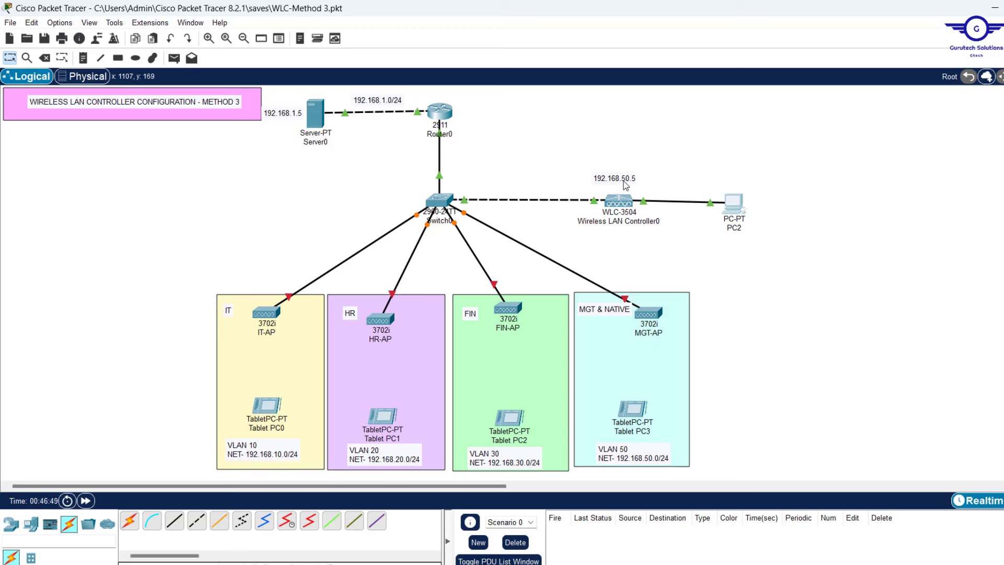
# Set the controller's management IPv4 to 192.168.50.5 with mask 255.255.255.0
pyautogui.doubleClick(623, 180)
pyautogui.doubleClick(630, 178)
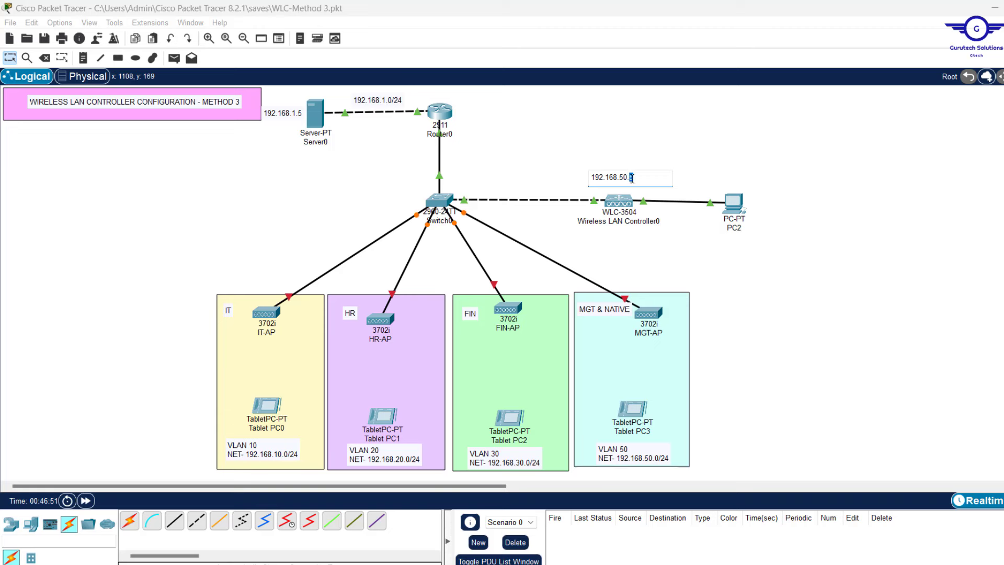
pyautogui.hotkey('ctrl', 'a')
pyautogui.hotkey('ctrl', 'c')
pyautogui.click(618, 201)
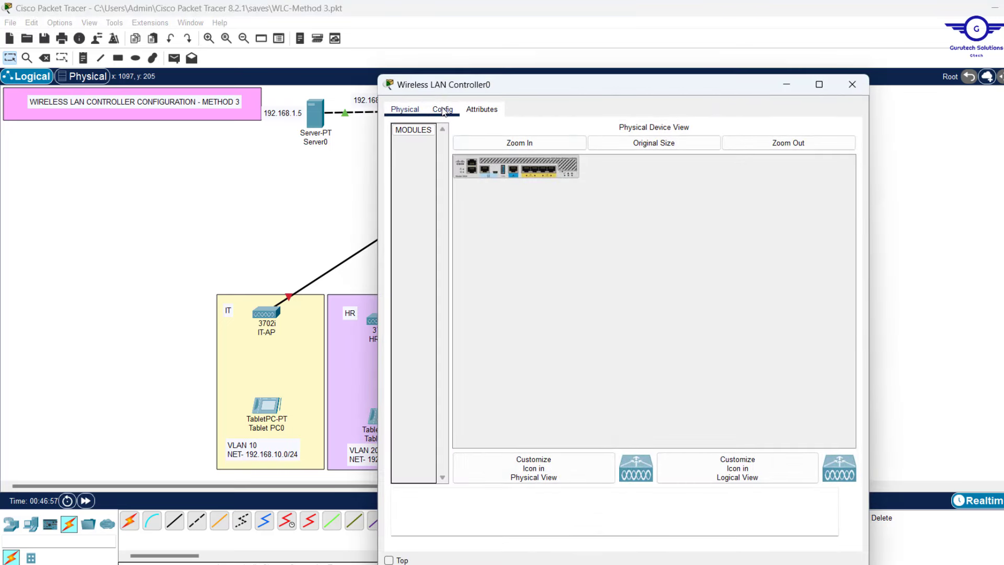
pyautogui.click(443, 109)
pyautogui.moveTo(538, 86); pyautogui.dragTo(620, 68)
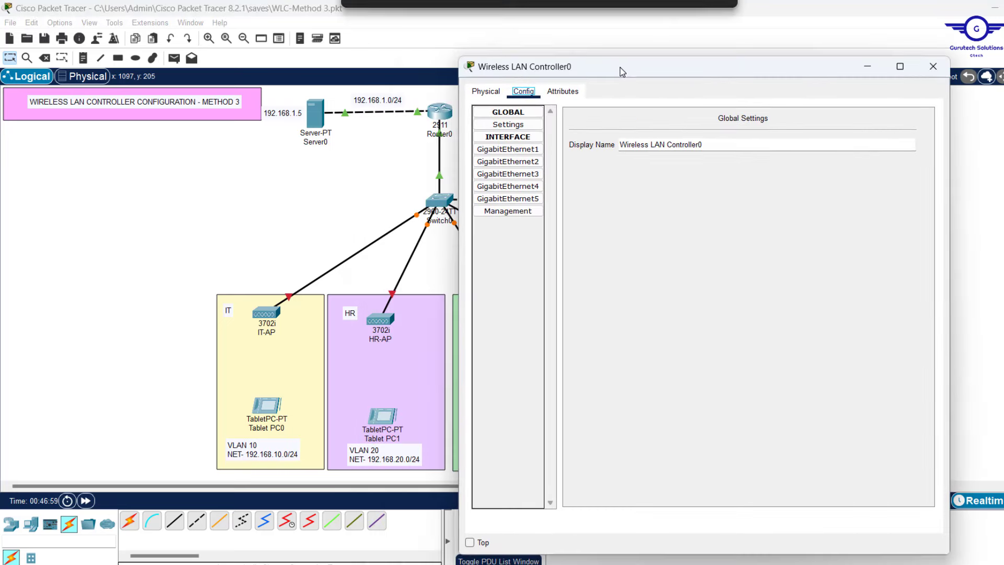
pyautogui.click(519, 212)
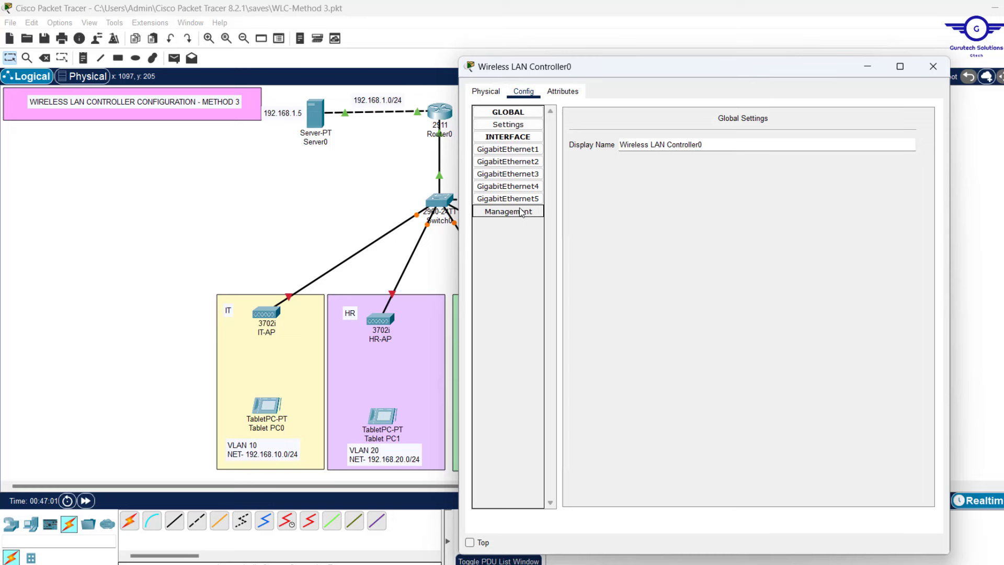
pyautogui.moveTo(813, 140); pyautogui.dragTo(660, 150)
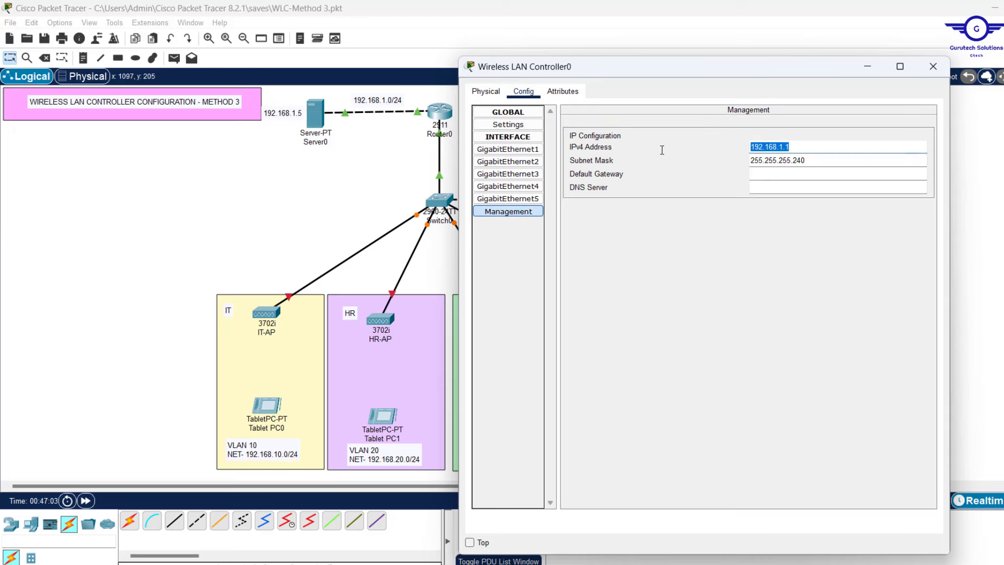
pyautogui.write('192.168.50.5')
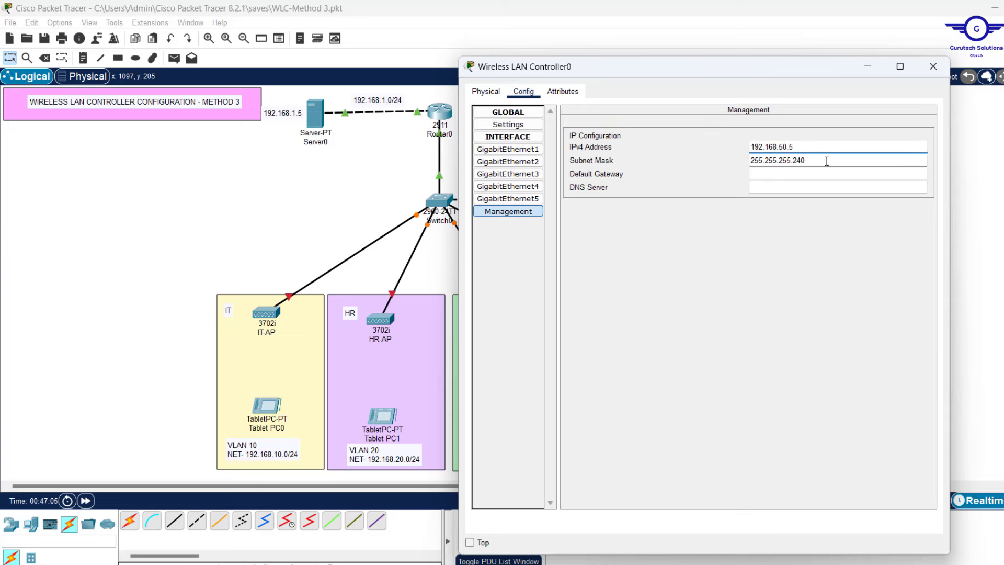
pyautogui.moveTo(825, 160); pyautogui.dragTo(785, 155)
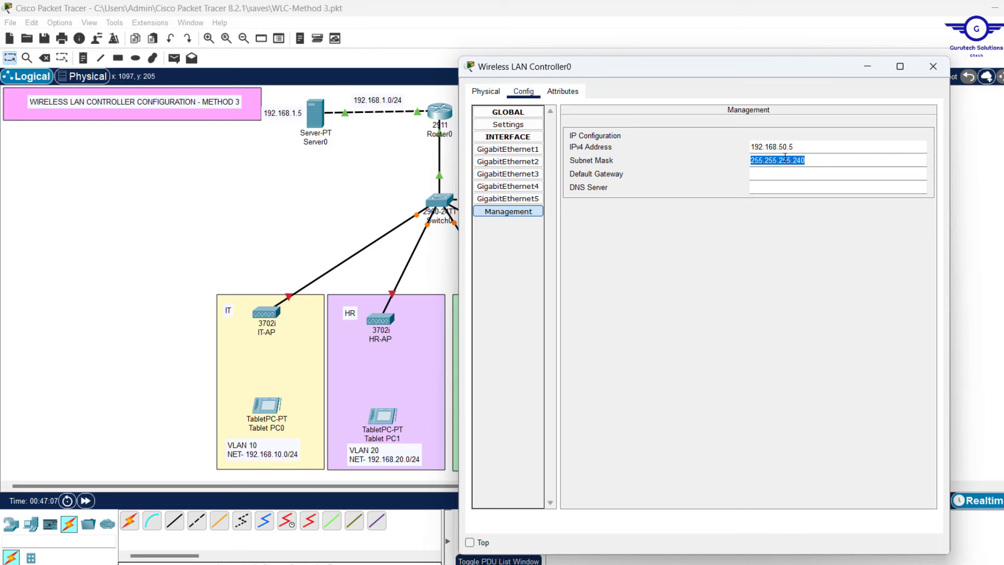
pyautogui.write('255.255.255.0')
# Set the management gateway to 192.168.50.1 and DNS server to 192.168.1.5
pyautogui.click(764, 174)
pyautogui.hotkey('ctrl', 'v')
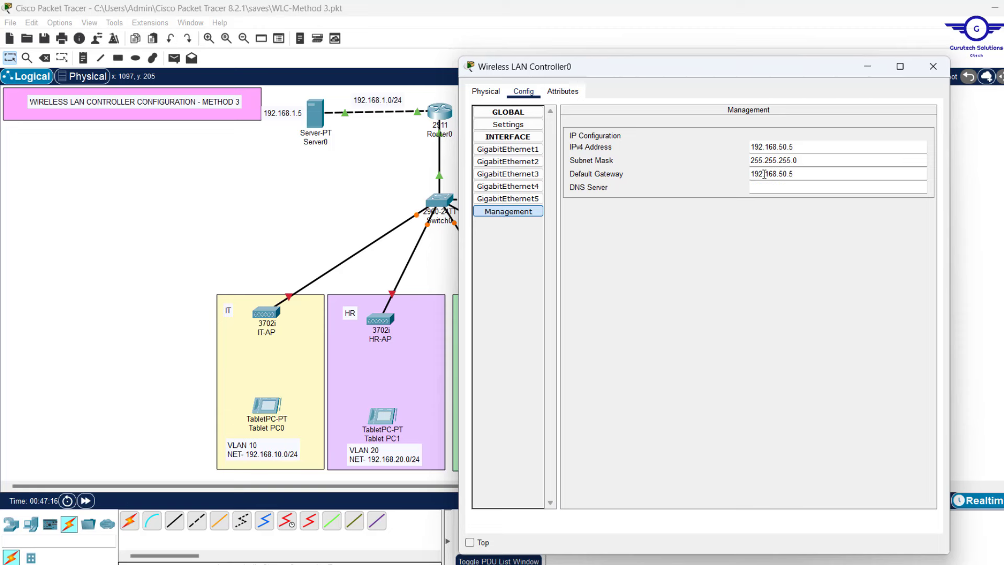
pyautogui.click(836, 189)
pyautogui.hotkey('ctrl', 'v')
pyautogui.click(779, 186)
pyautogui.press('Delete')
pyautogui.press('Delete')
pyautogui.write('1')
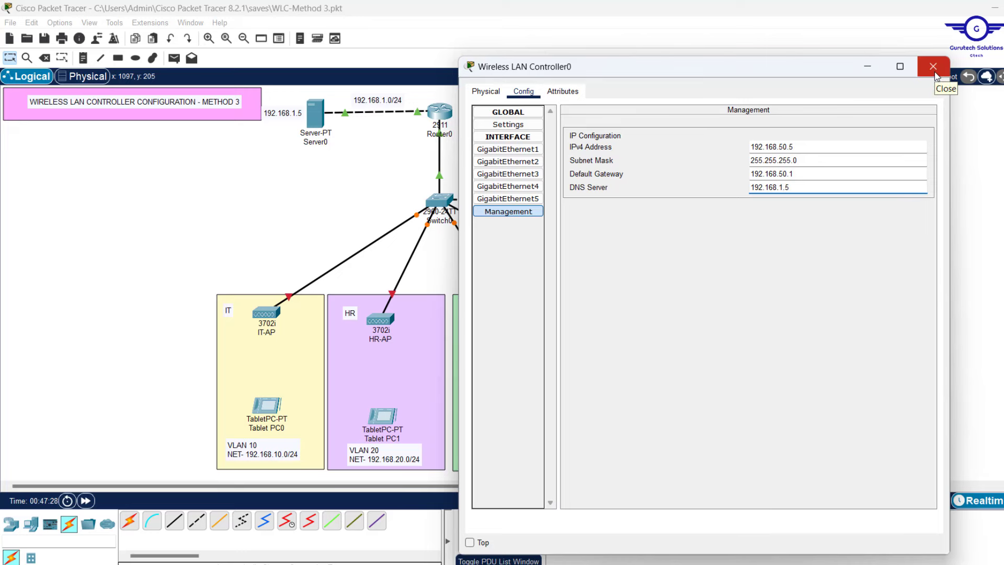
pyautogui.click(935, 74)
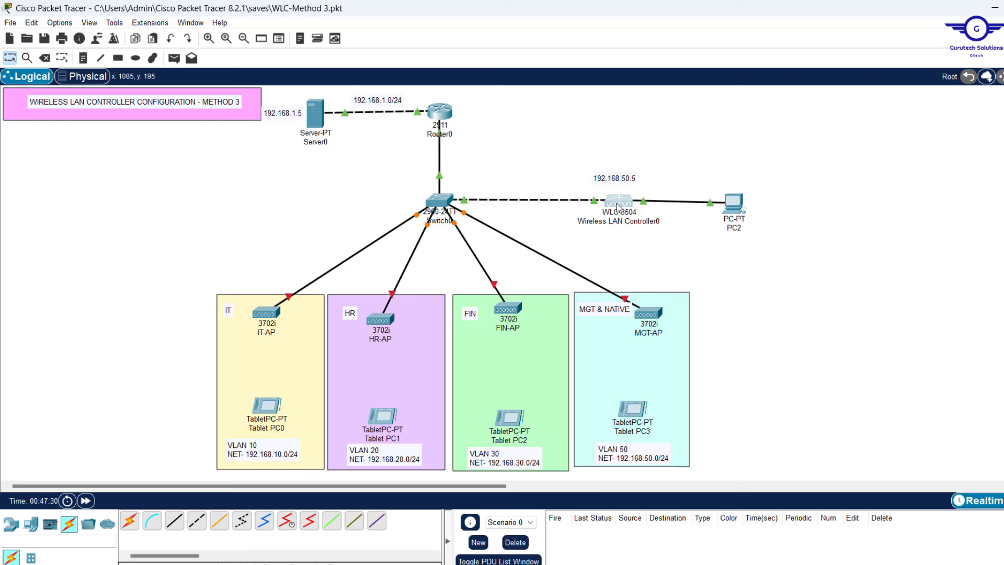
# Give PC2 IPv4 192.168.50.6, mask 255.255.255.0 and gateway 192.168.50.1 in IP Configuration
pyautogui.moveTo(618, 203)
pyautogui.click(734, 203)
pyautogui.click(480, 110)
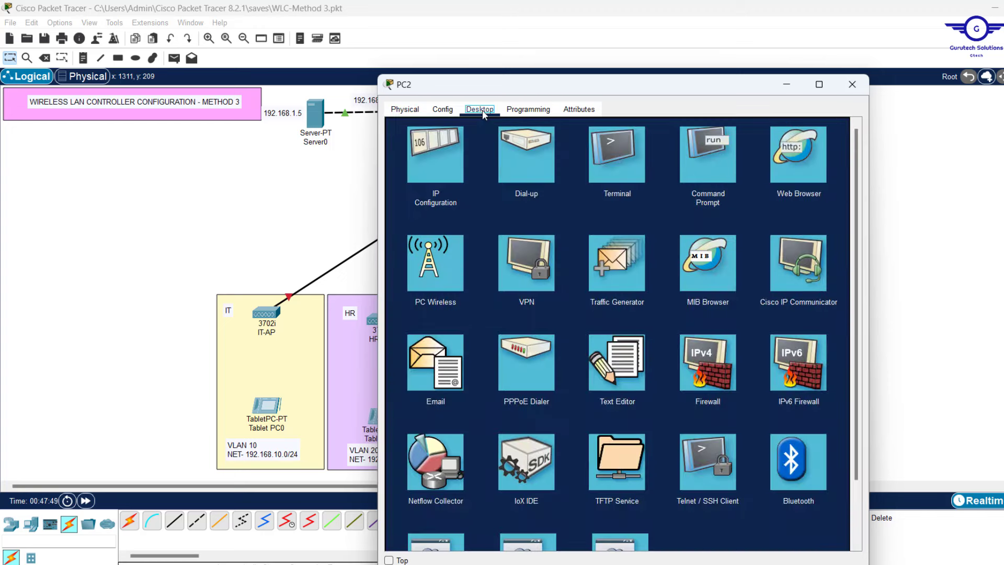
pyautogui.click(444, 149)
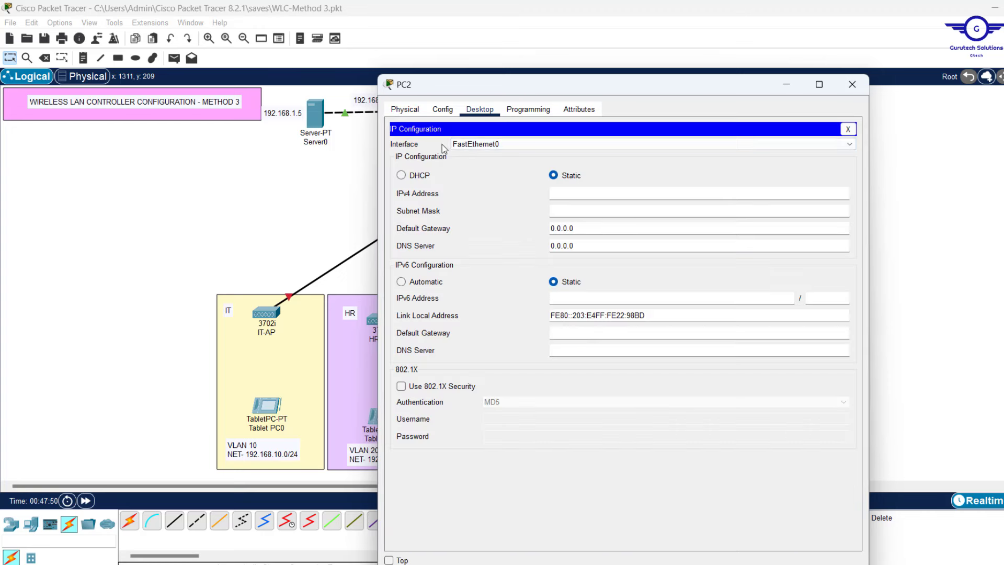
pyautogui.click(570, 194)
pyautogui.write('192.168.50.5')
pyautogui.click(587, 209)
pyautogui.moveTo(597, 225); pyautogui.dragTo(464, 228)
pyautogui.write('192.168.50.5')
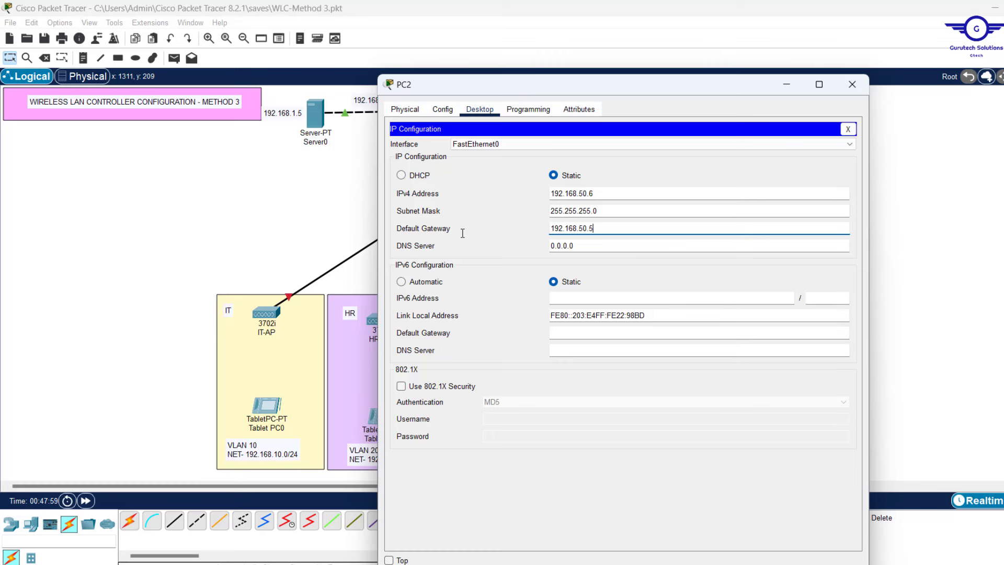
pyautogui.press('BackSpace')
pyautogui.write('1')
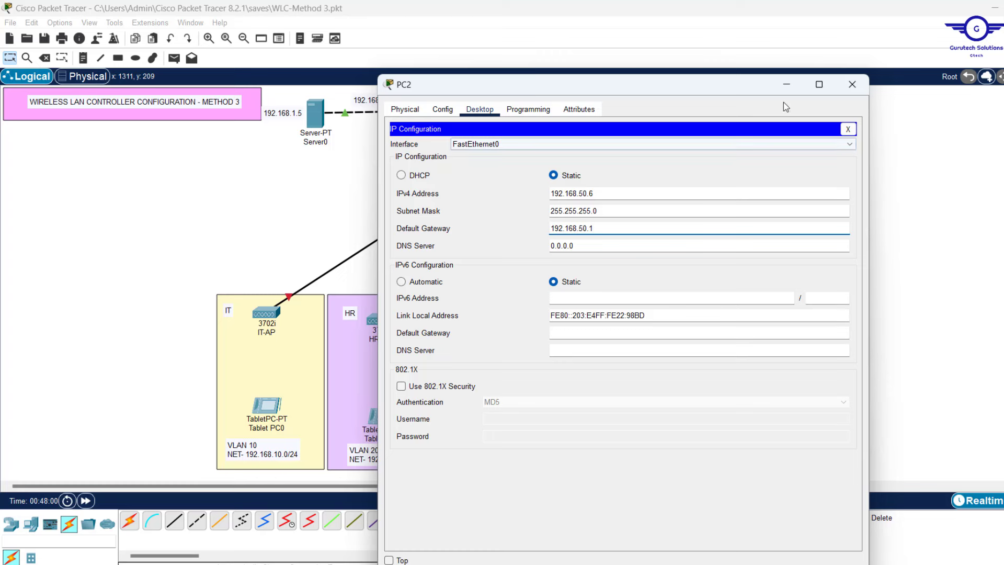
pyautogui.click(847, 129)
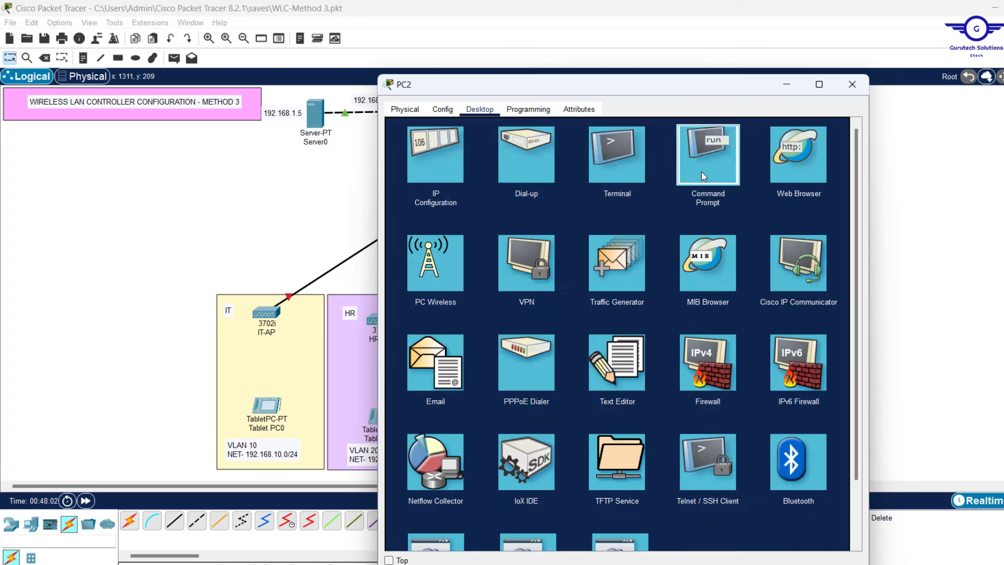
# Ping 192.168.50.5 from PC2's Command Prompt, receiving 3 of 4 replies
pyautogui.click(701, 172)
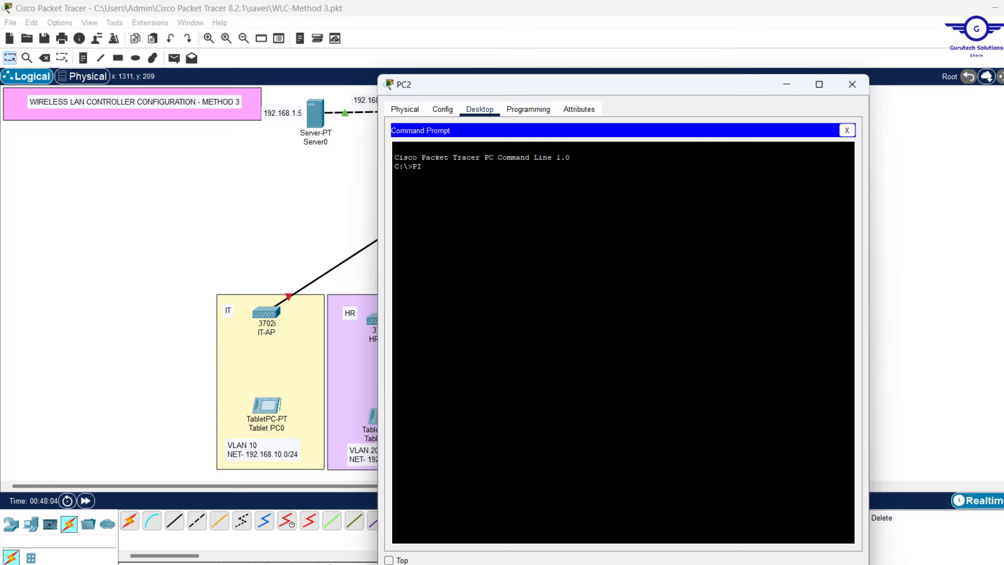
pyautogui.write('PING')
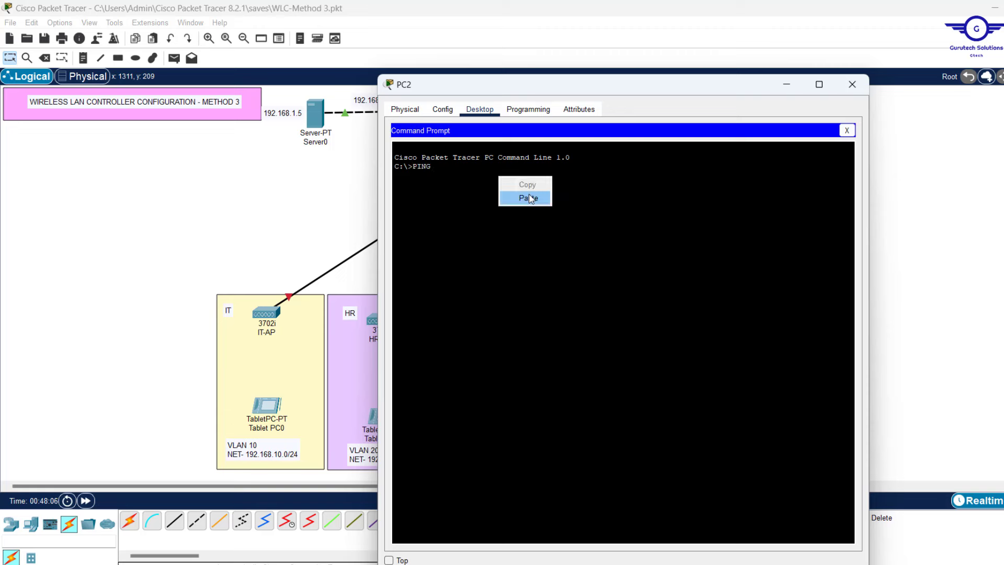
pyautogui.click(528, 193)
pyautogui.press('Return')
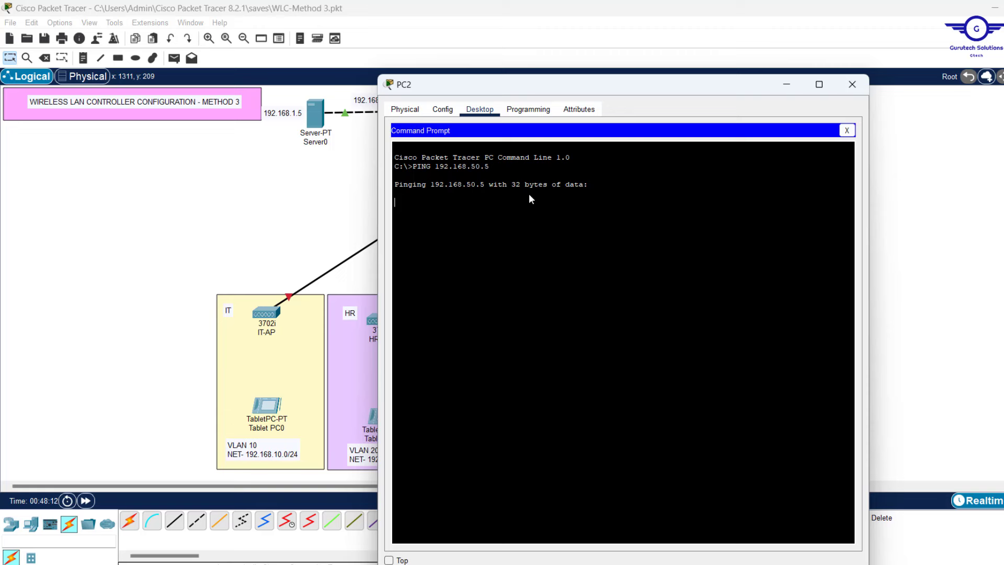
pyautogui.click(846, 131)
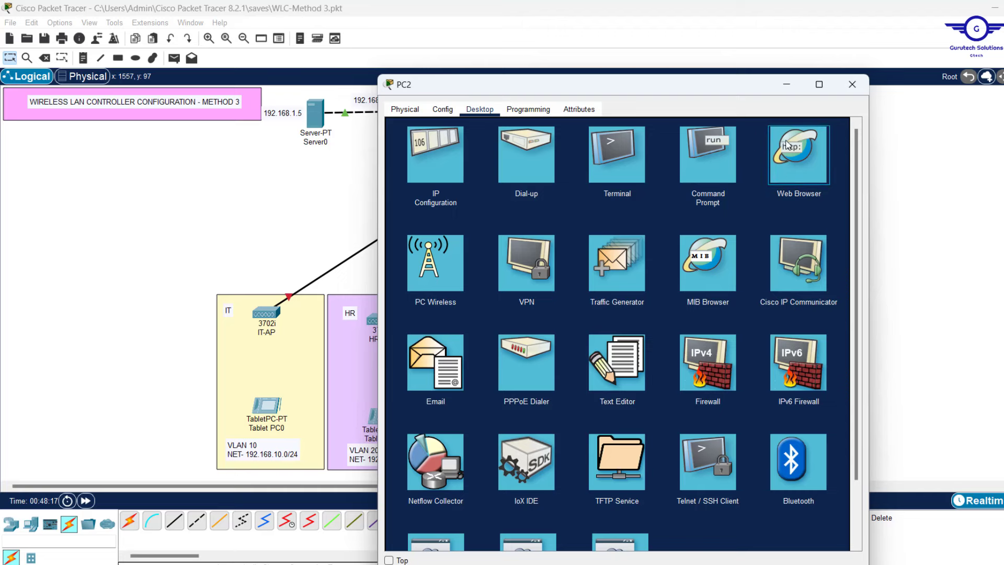
# Browse to 192.168.50.5 in PC2's web browser to reach the WLC admin-account page
pyautogui.click(786, 145)
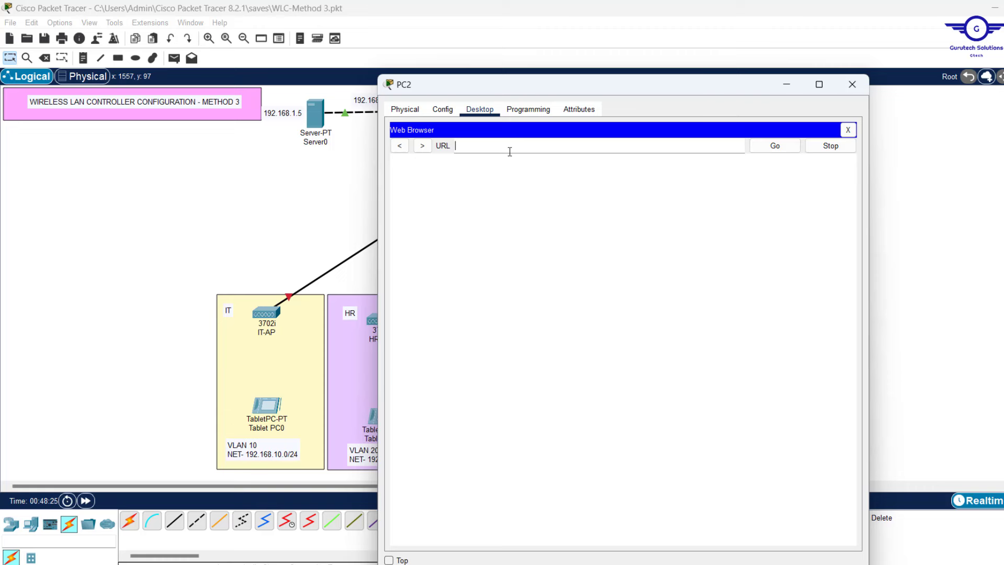
pyautogui.write('192.168.50.5')
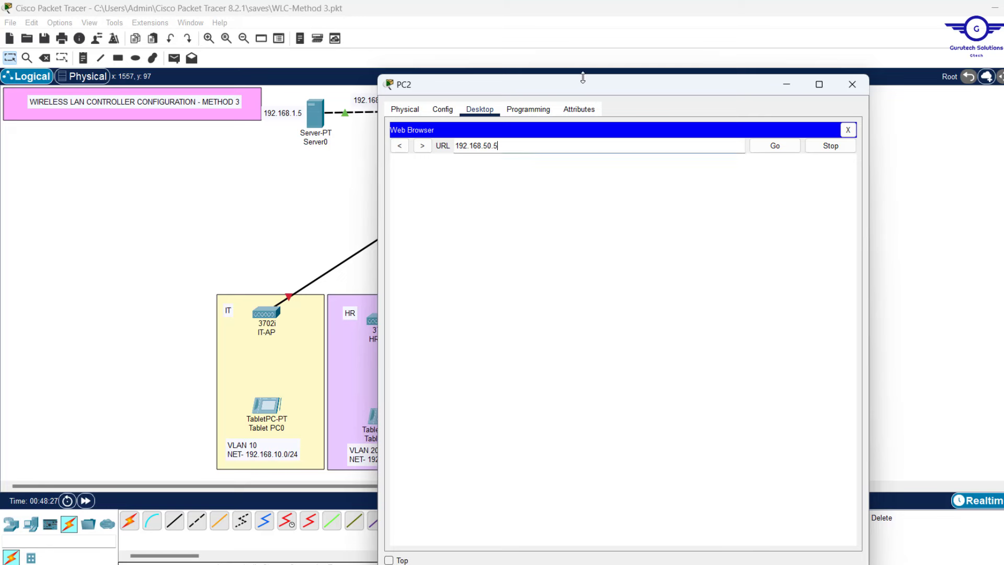
pyautogui.moveTo(573, 88); pyautogui.dragTo(576, 55)
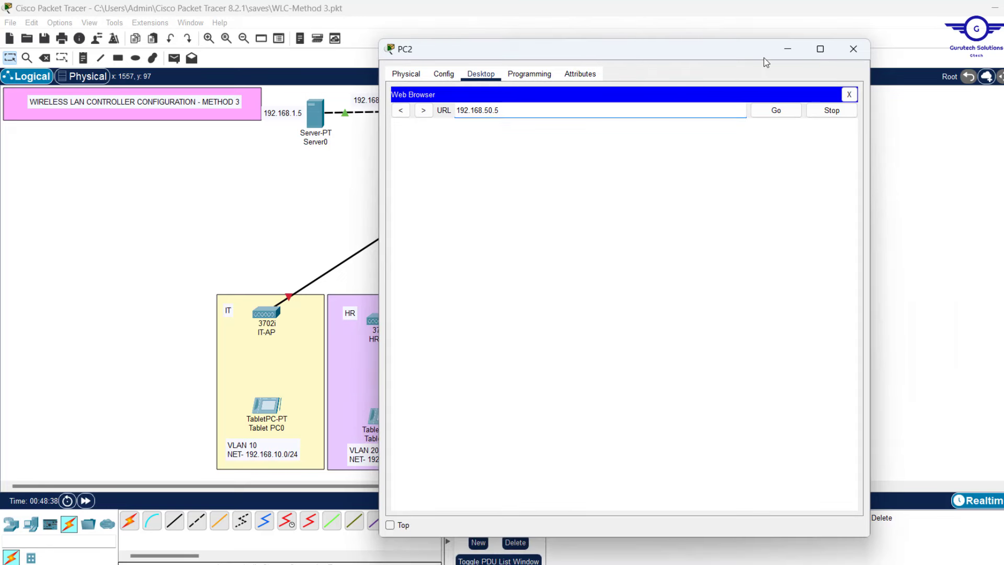
pyautogui.click(776, 113)
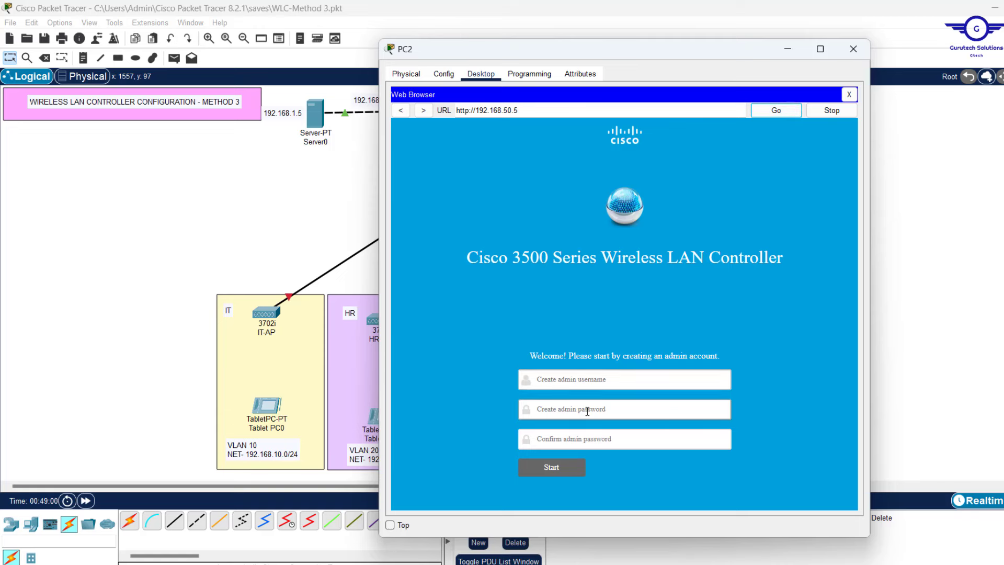
# Enter an admin username and password, confirm the password, and start controller setup
pyautogui.click(594, 379)
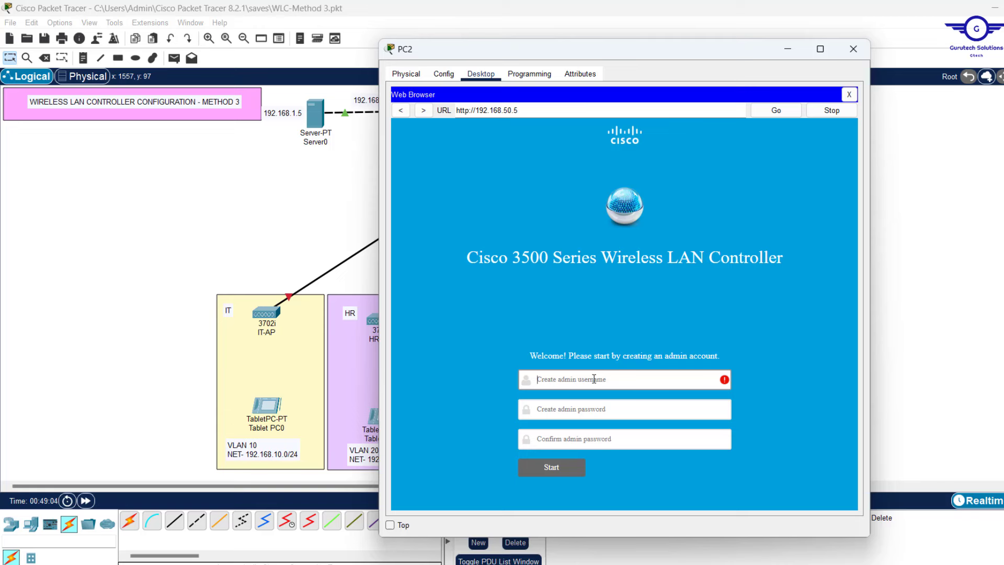
pyautogui.write('admin')
pyautogui.click(552, 408)
pyautogui.write('Cisco1')
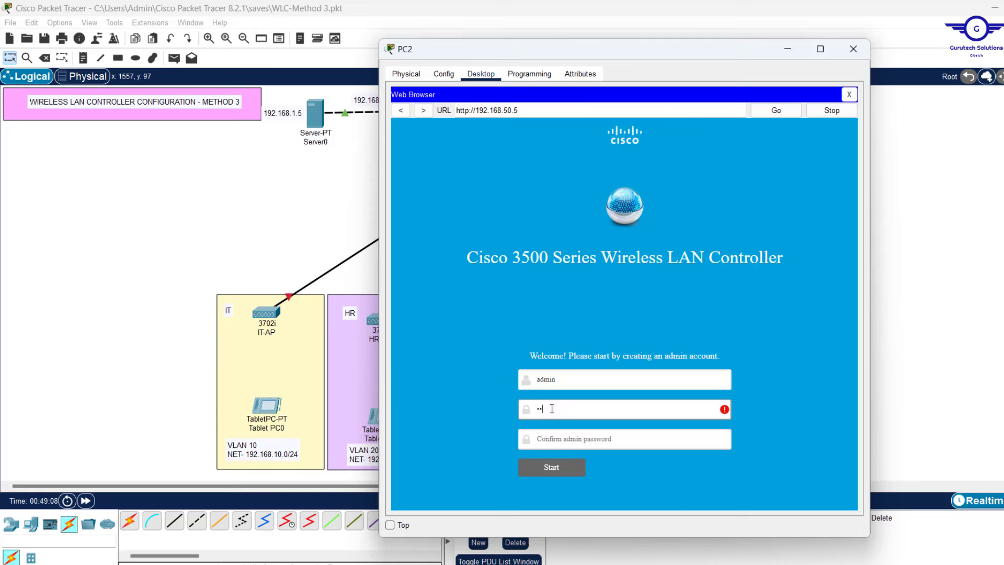
pyautogui.write('2345')
pyautogui.click(554, 442)
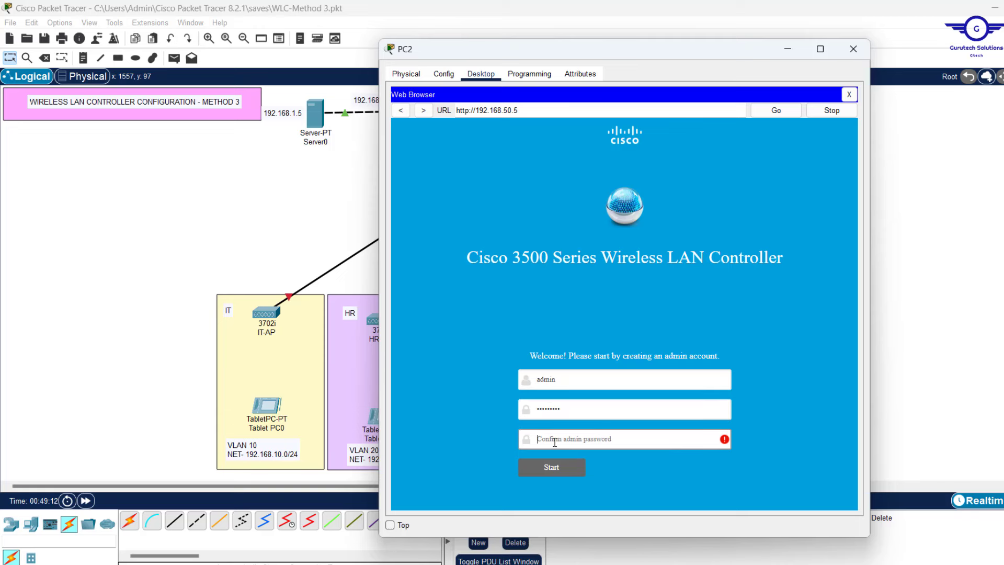
pyautogui.write('Cisco12345')
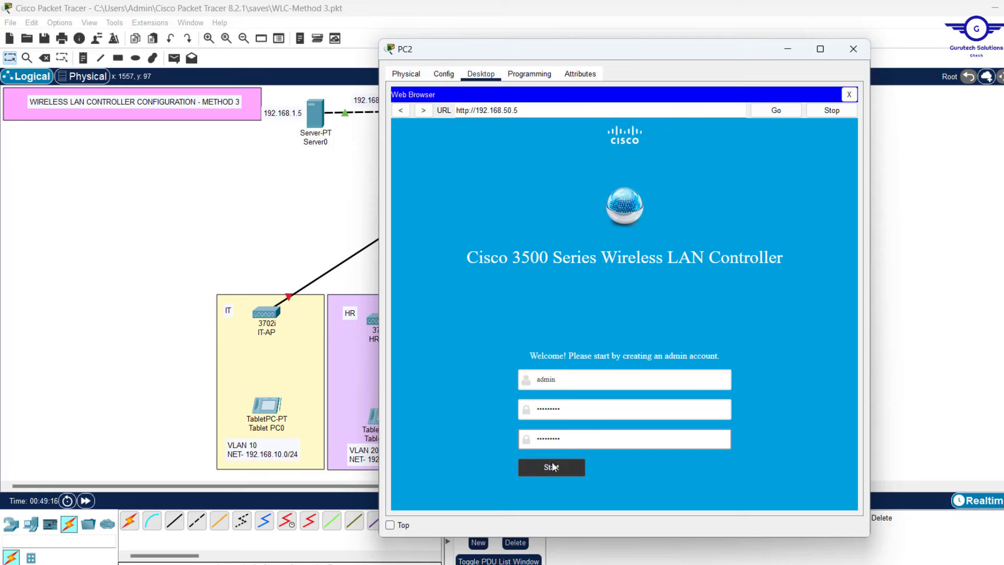
pyautogui.click(554, 466)
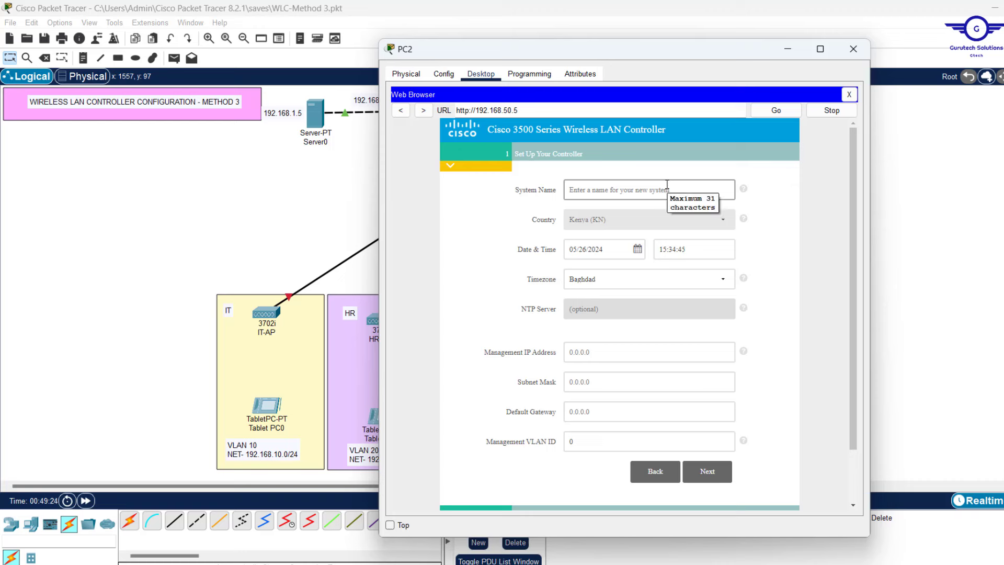
# Name the controller GTECH-WLC in the setup wizard
pyautogui.click(636, 191)
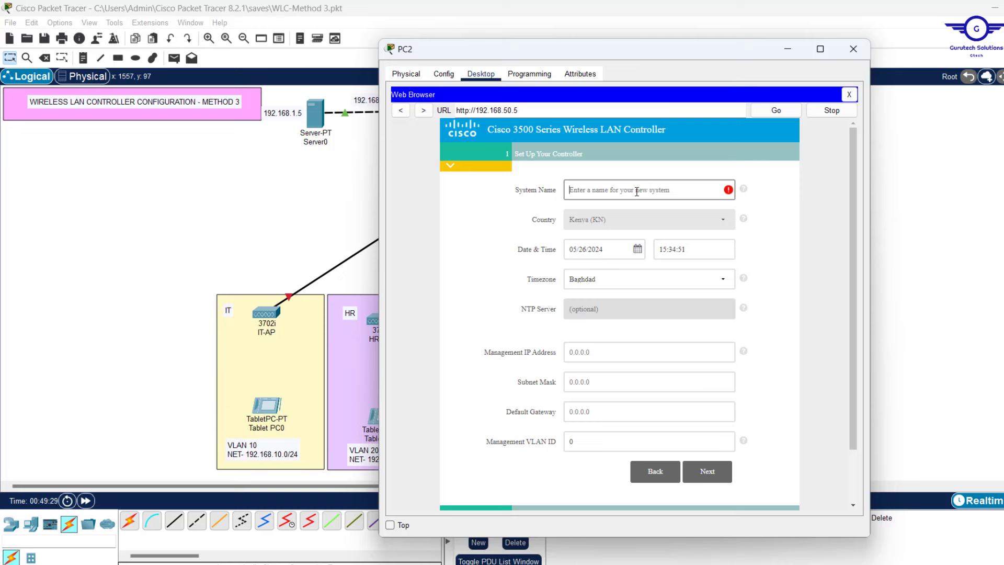
pyautogui.write('WLC')
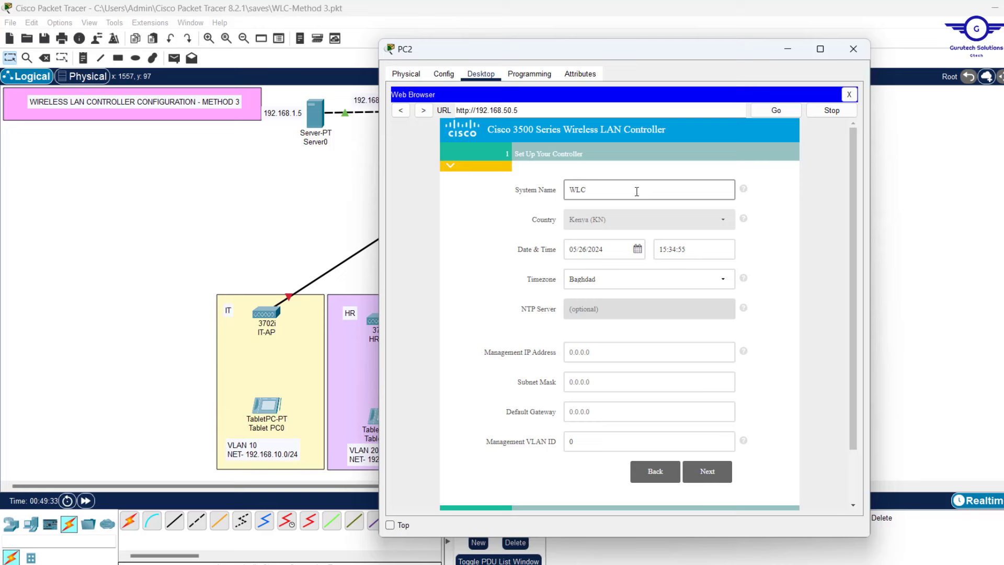
pyautogui.press('Home')
pyautogui.write('GTECH-')
# Set management IP 192.168.50.5, mask 255.255.255.0, gateway 192.168.50.1 and VLAN ID 50
pyautogui.click(611, 352)
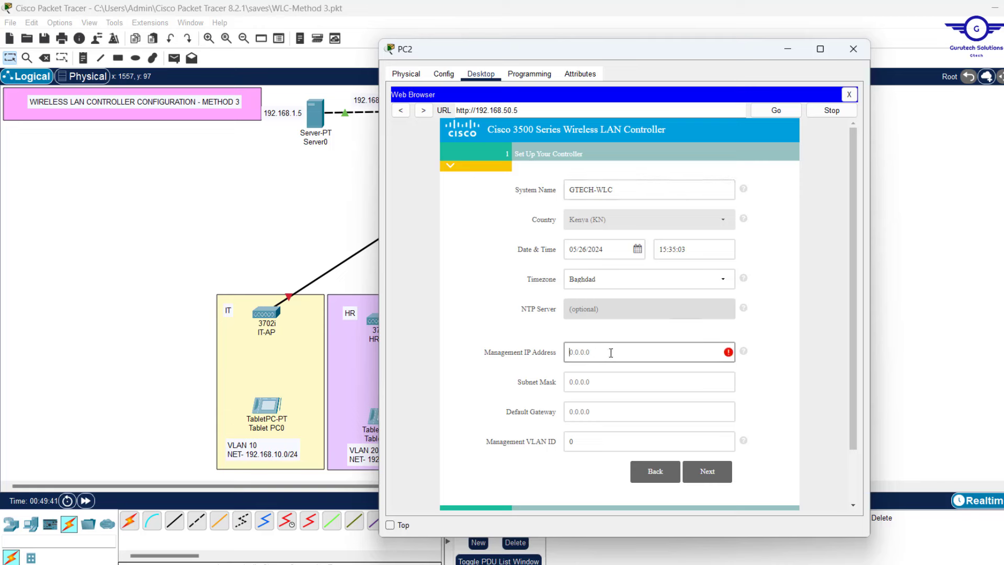
pyautogui.write('192.168.50.5')
pyautogui.moveTo(516, 111); pyautogui.dragTo(474, 111)
pyautogui.hotkey('ctrl', 'c')
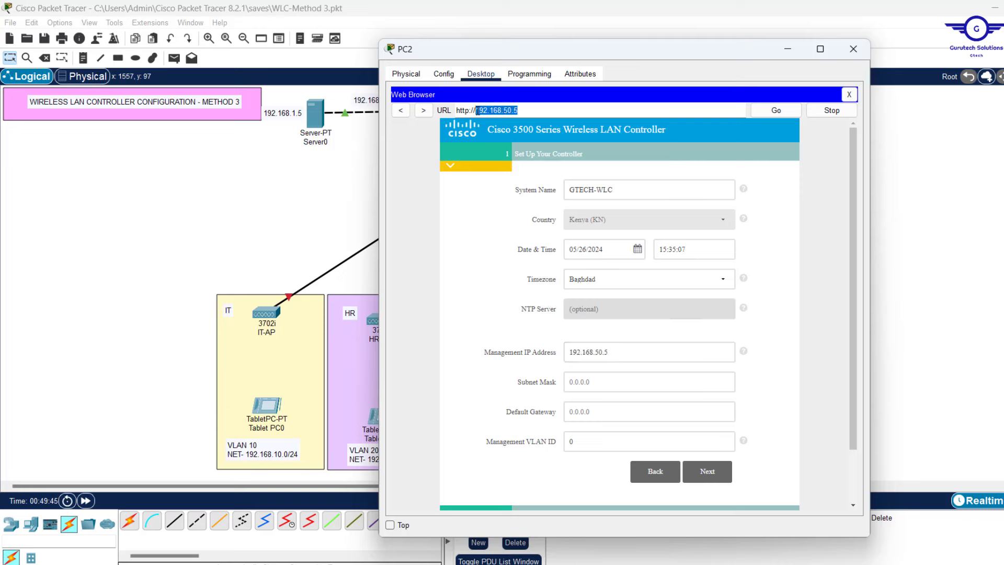
pyautogui.click(577, 382)
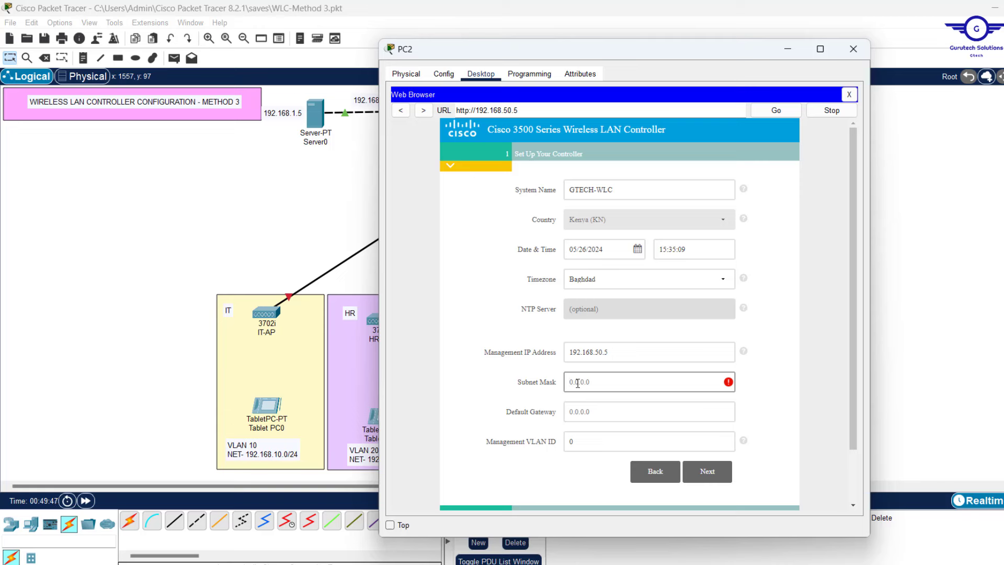
pyautogui.write('255.255.255.0')
pyautogui.click(625, 413)
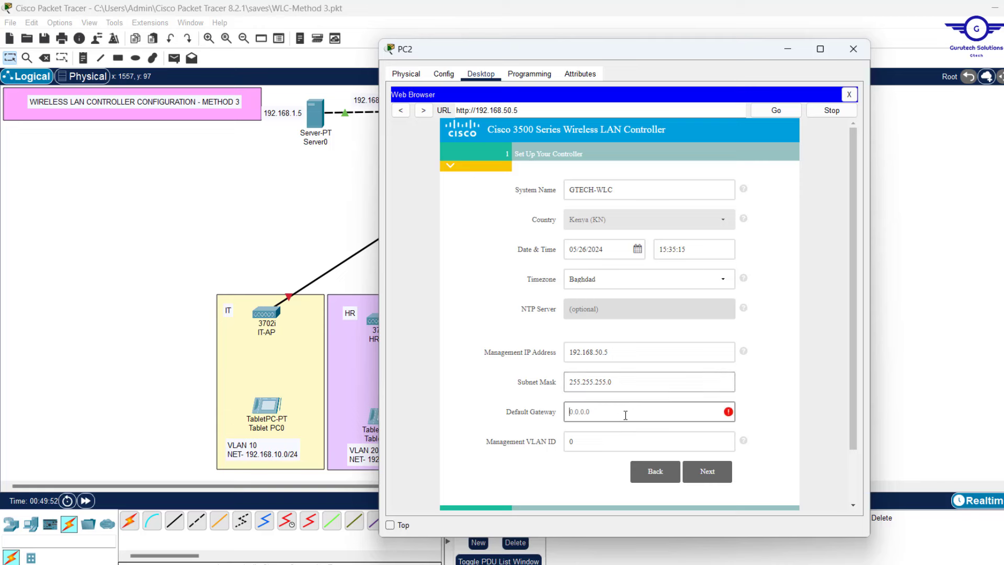
pyautogui.hotkey('ctrl', 'v')
pyautogui.press('BackSpace')
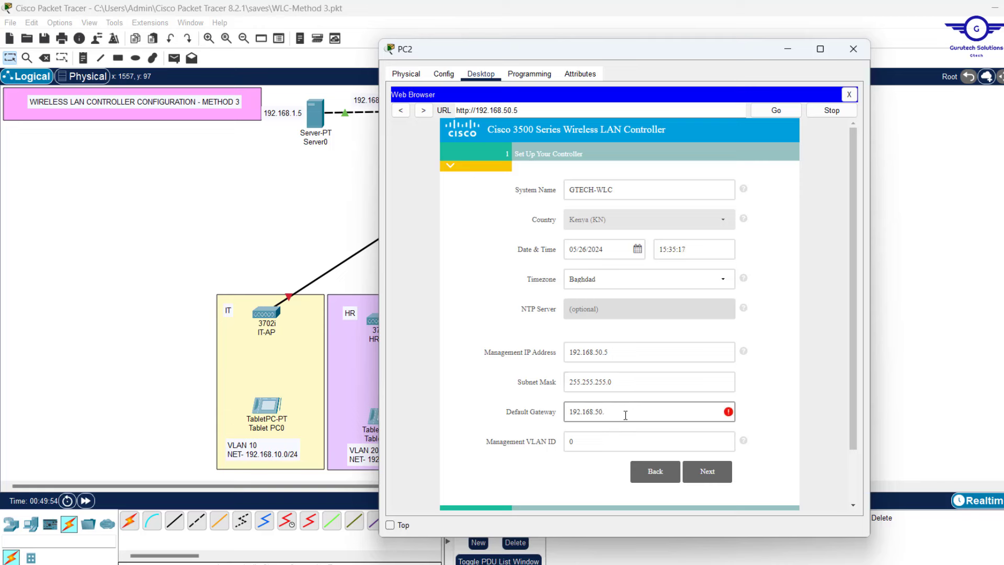
pyautogui.write('1')
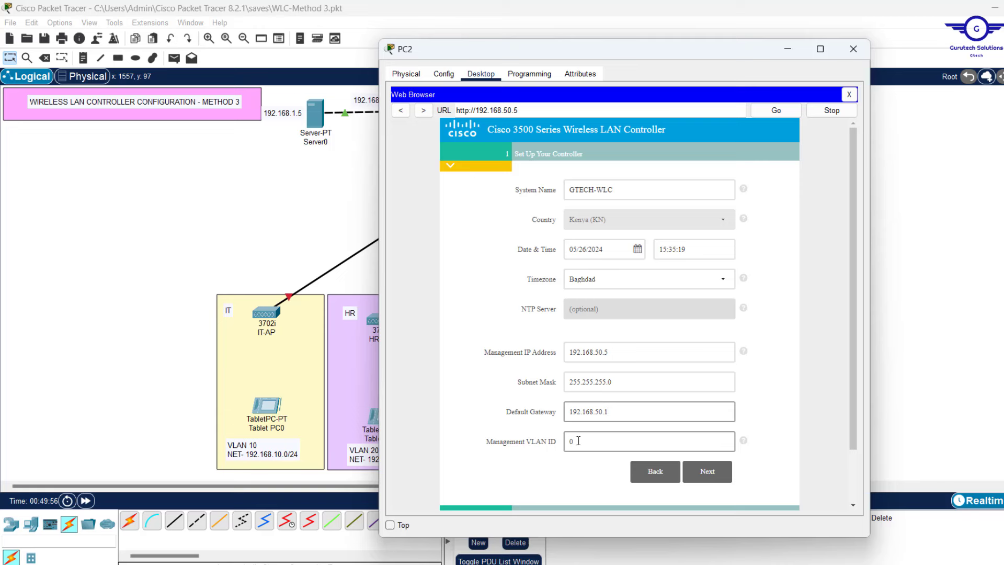
pyautogui.click(578, 441)
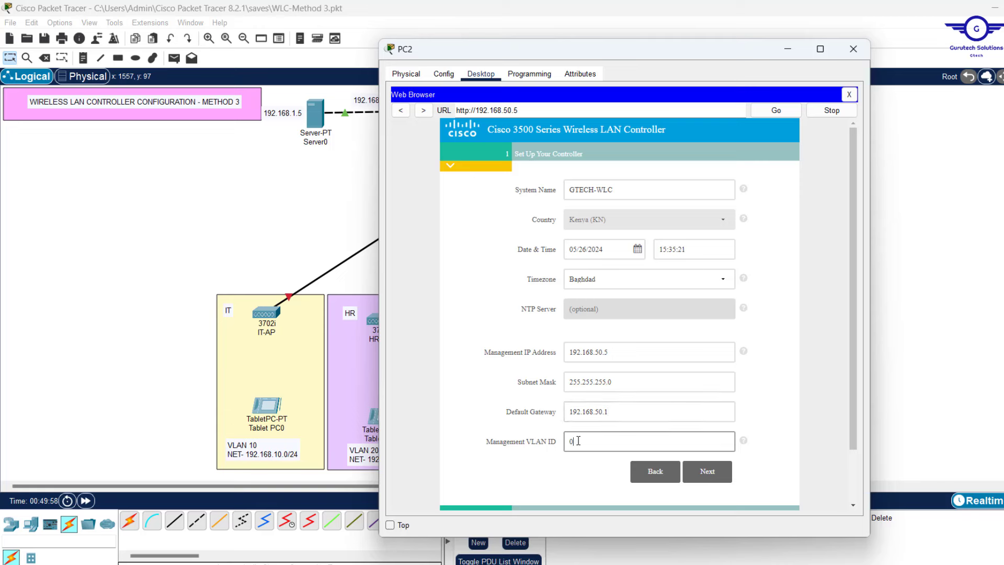
pyautogui.write('5')
pyautogui.moveTo(578, 440); pyautogui.dragTo(569, 443)
# Finish the controller step and name the Employee wireless network test@1234
pyautogui.click(709, 472)
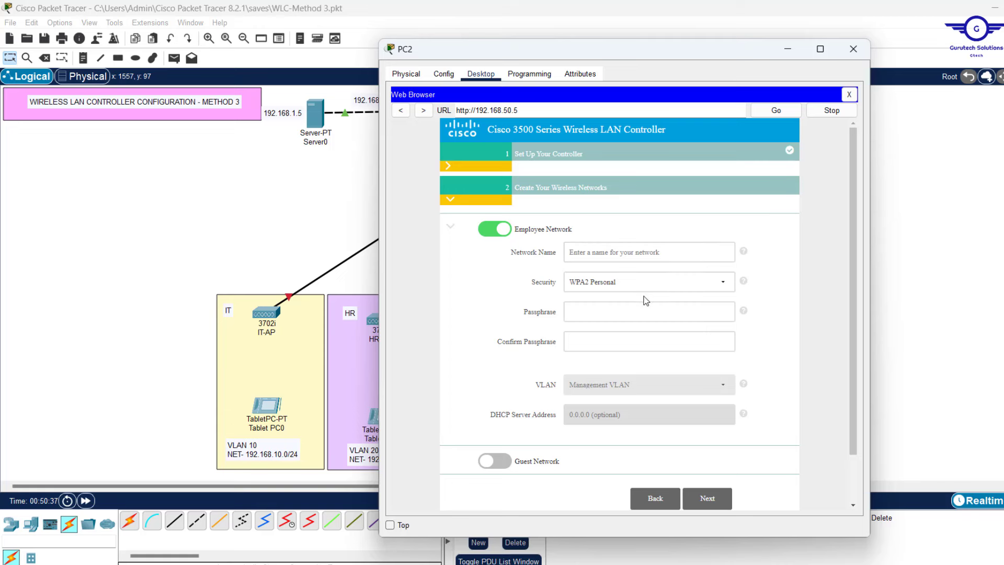
pyautogui.click(632, 314)
pyautogui.click(599, 252)
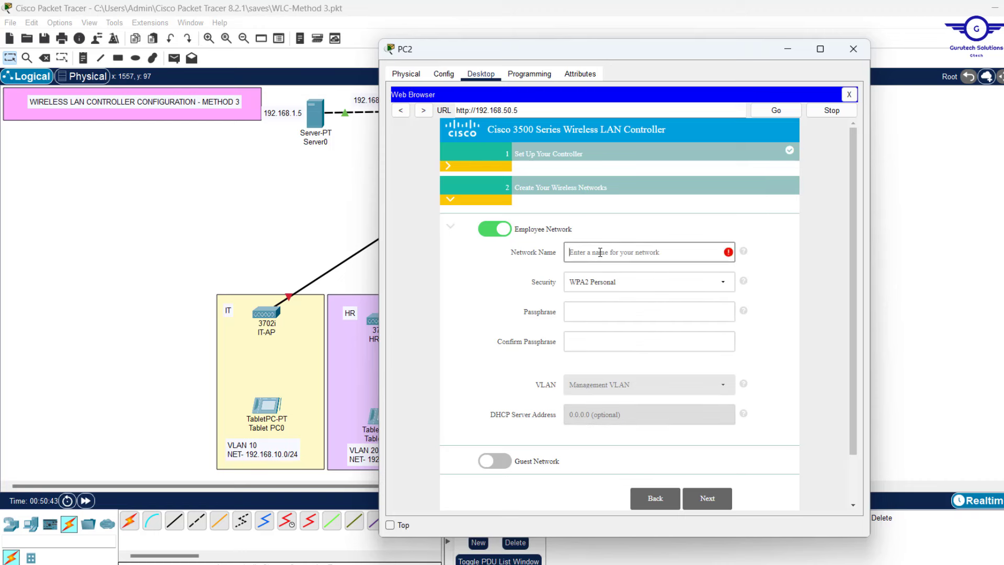
pyautogui.write('T')
pyautogui.press('BackSpace')
pyautogui.write('test@123')
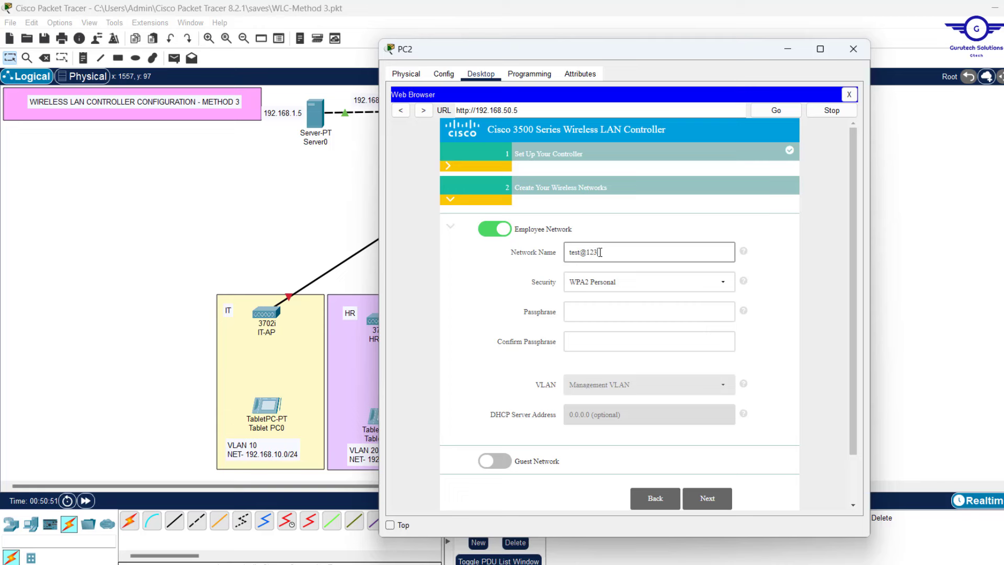
pyautogui.write('4')
# Paste the WPA2 passphrase and its confirmation, then continue to Advanced Setting
pyautogui.moveTo(618, 253); pyautogui.dragTo(515, 256)
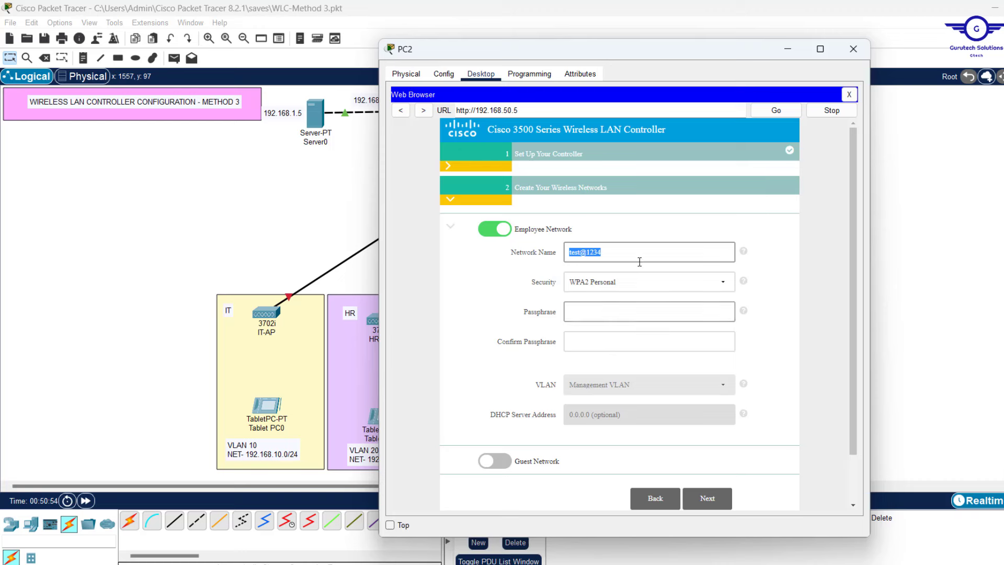
pyautogui.click(583, 313)
pyautogui.hotkey('ctrl', 'v')
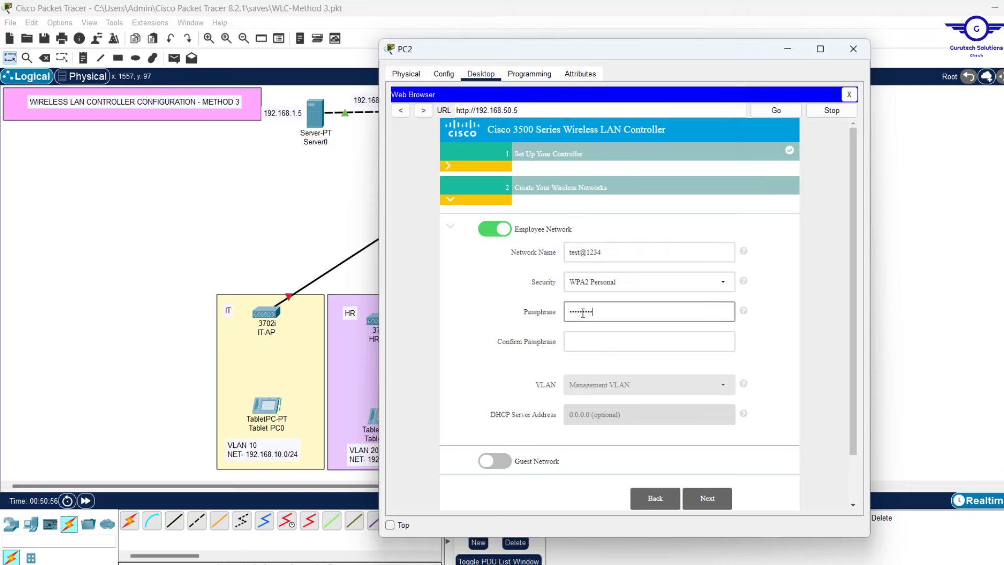
pyautogui.click(601, 342)
pyautogui.hotkey('ctrl', 'v')
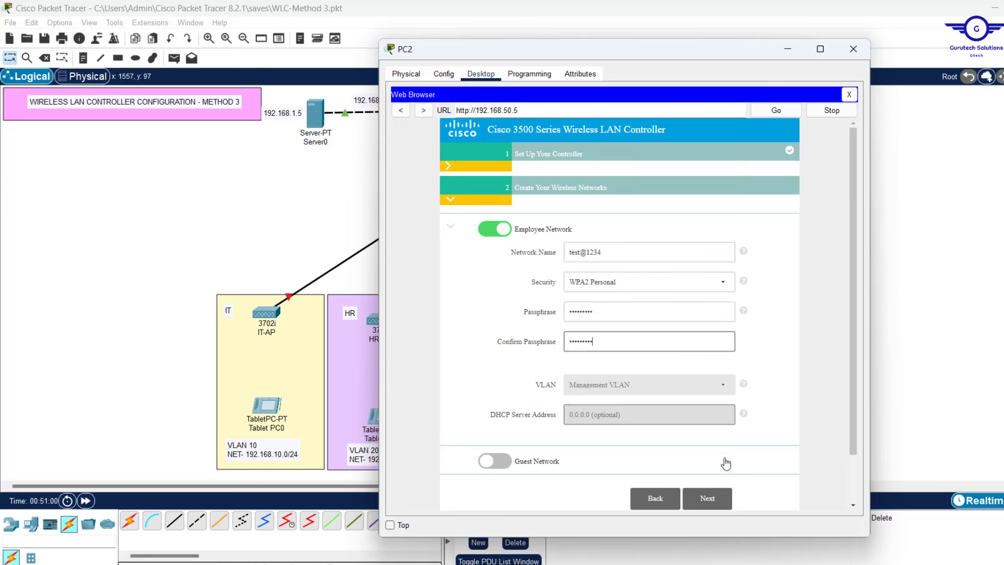
pyautogui.click(706, 498)
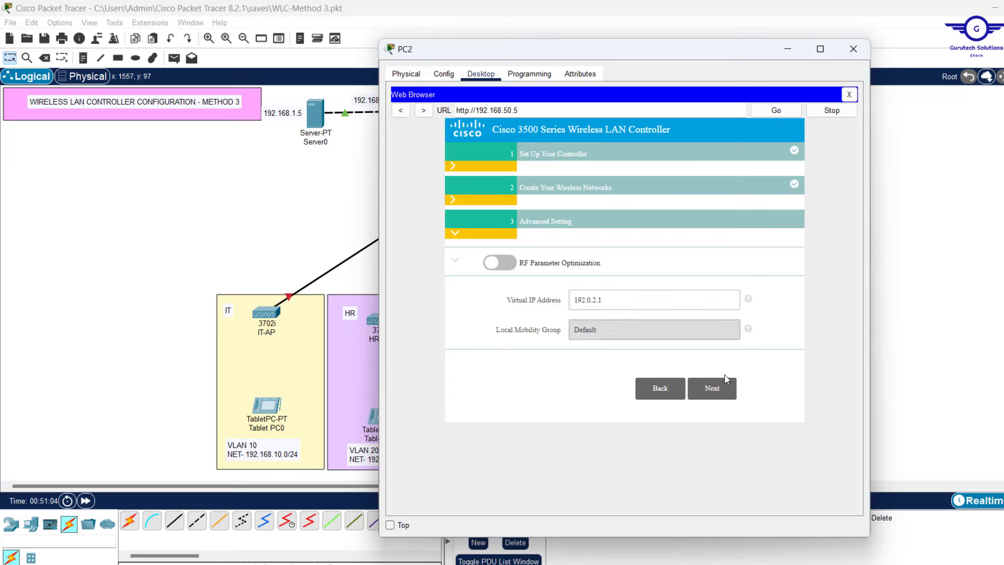
# Review the wizard summary, including the management address settings
pyautogui.click(710, 389)
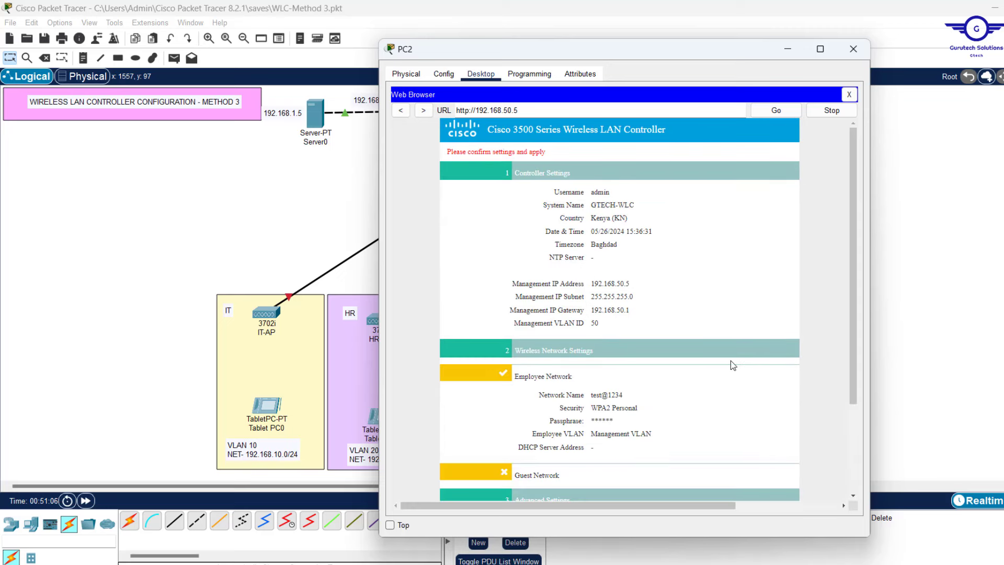
pyautogui.scroll(-1, 730, 359)
pyautogui.scroll(1, 730, 360)
pyautogui.moveTo(614, 325); pyautogui.dragTo(509, 288)
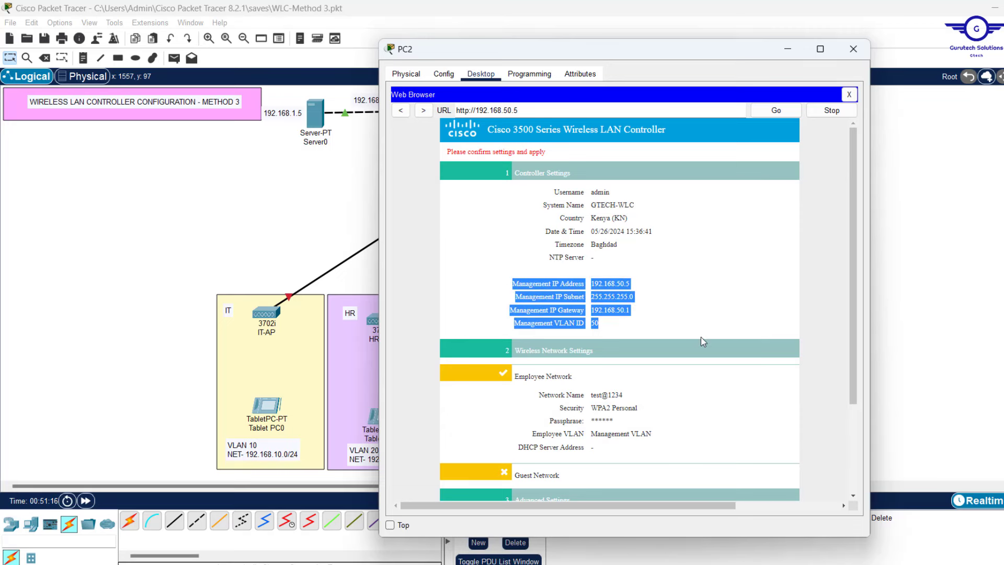
pyautogui.scroll(-3, 700, 337)
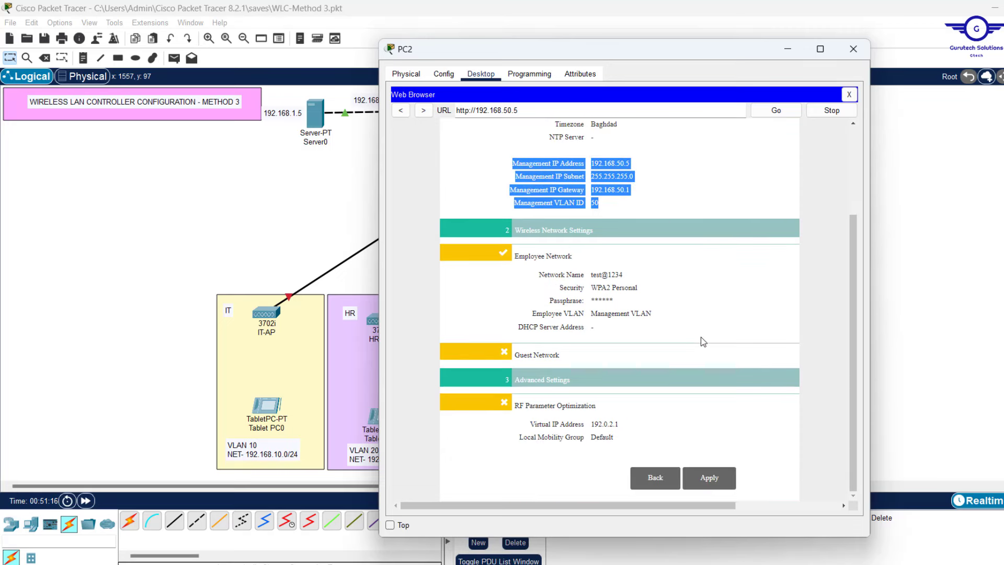
# Apply the settings, confirm the controller reboot, and close PC2's browser window
pyautogui.click(710, 478)
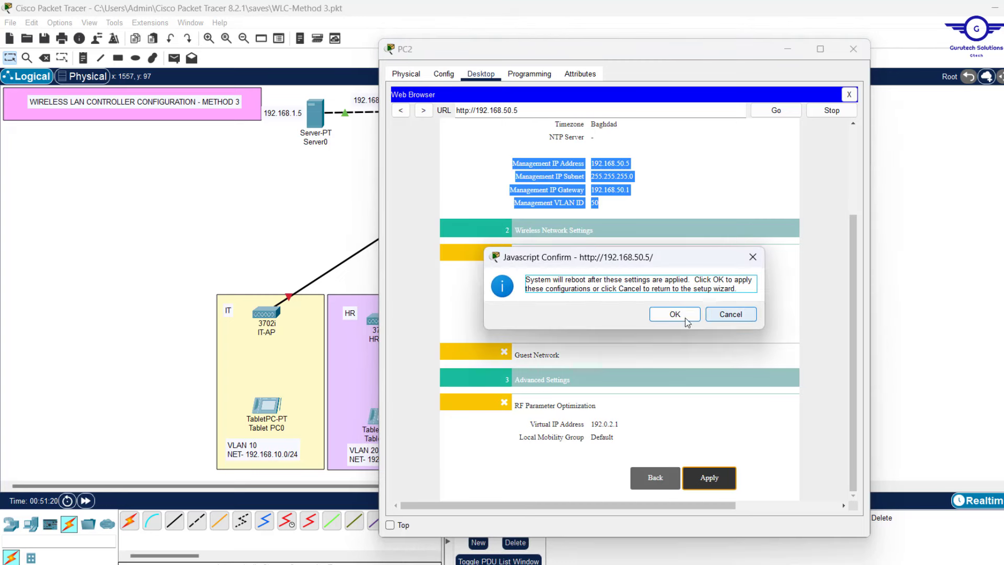
pyautogui.click(673, 315)
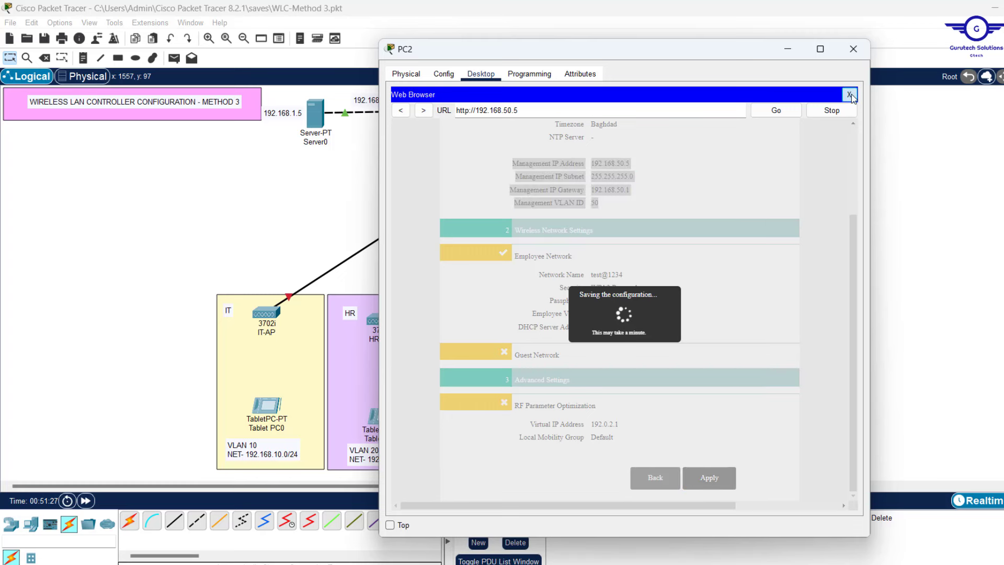
pyautogui.click(849, 95)
pyautogui.click(786, 49)
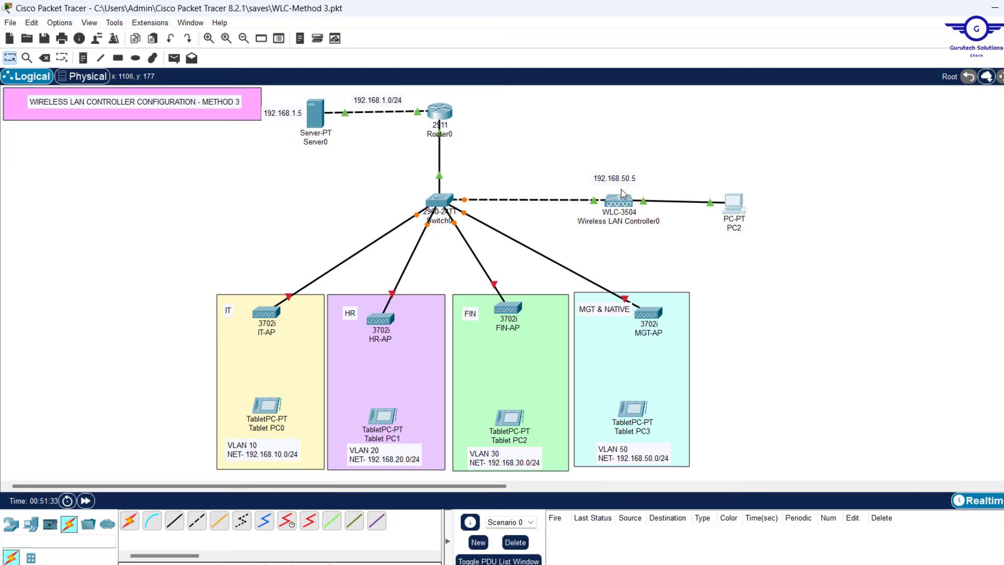
# Replace PC2's controller link with a cable to Switch0 FastEthernet0/7, placing PC2 left of the switch
pyautogui.moveTo(622, 204)
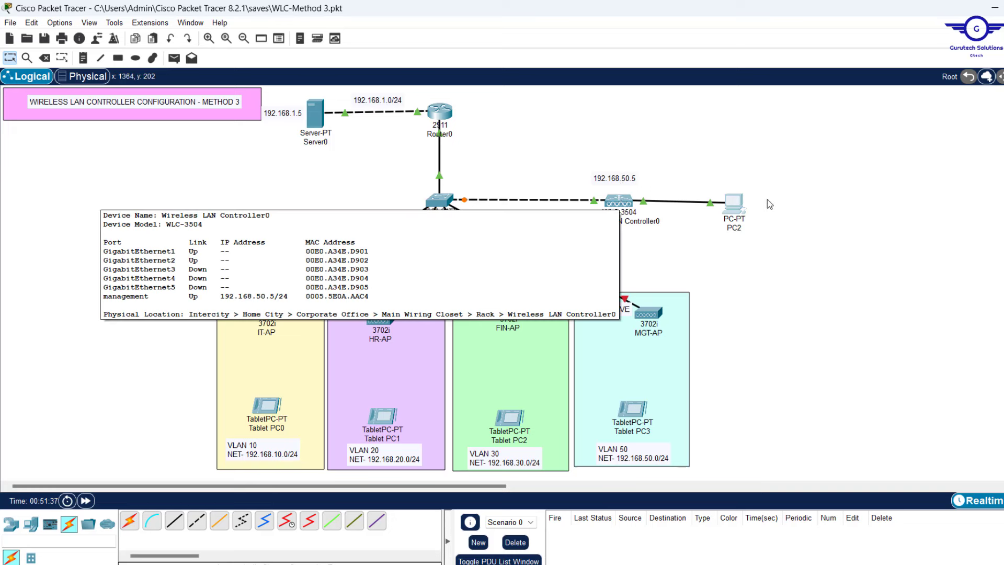
pyautogui.moveTo(737, 208)
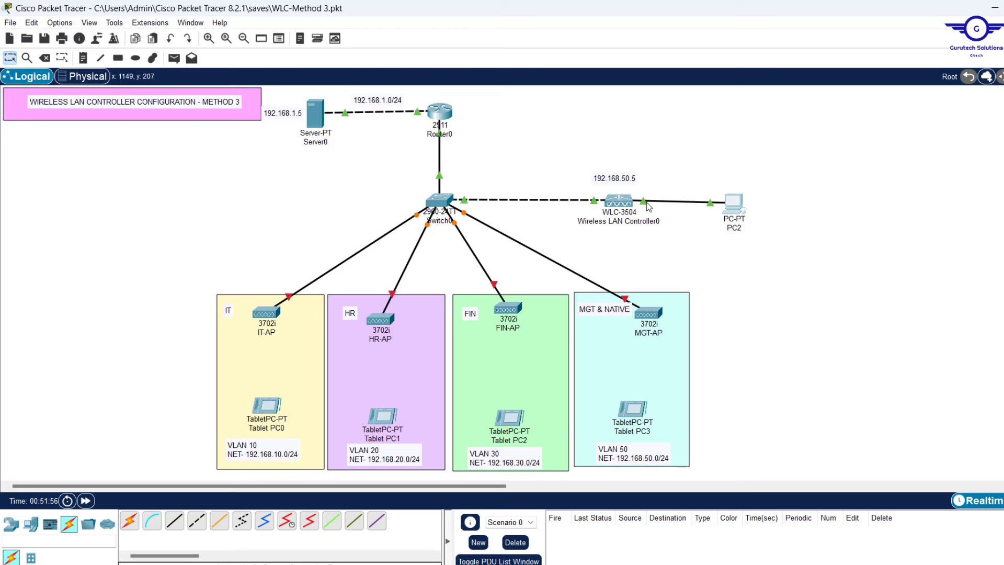
pyautogui.press('Delete')
pyautogui.click(733, 204)
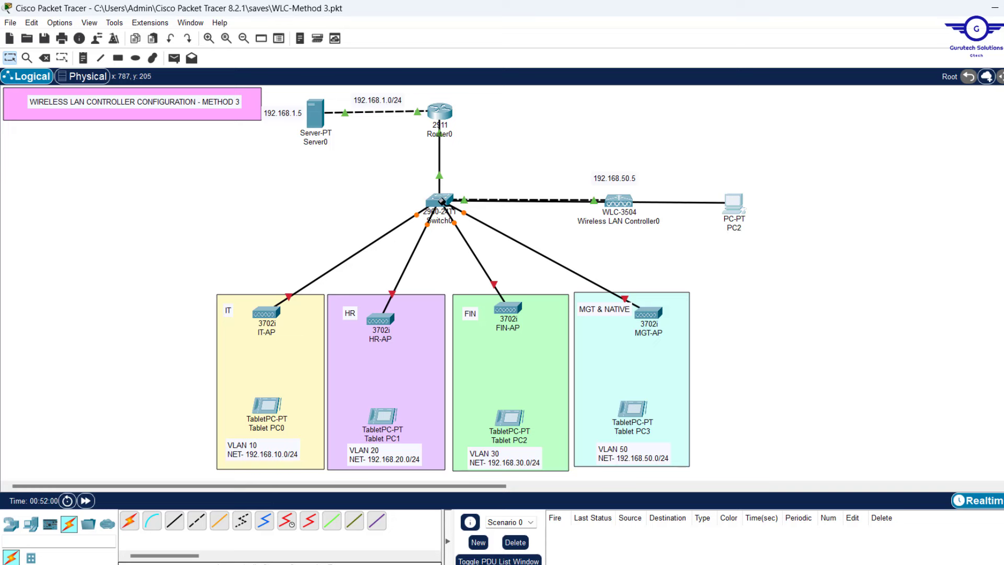
pyautogui.click(441, 201)
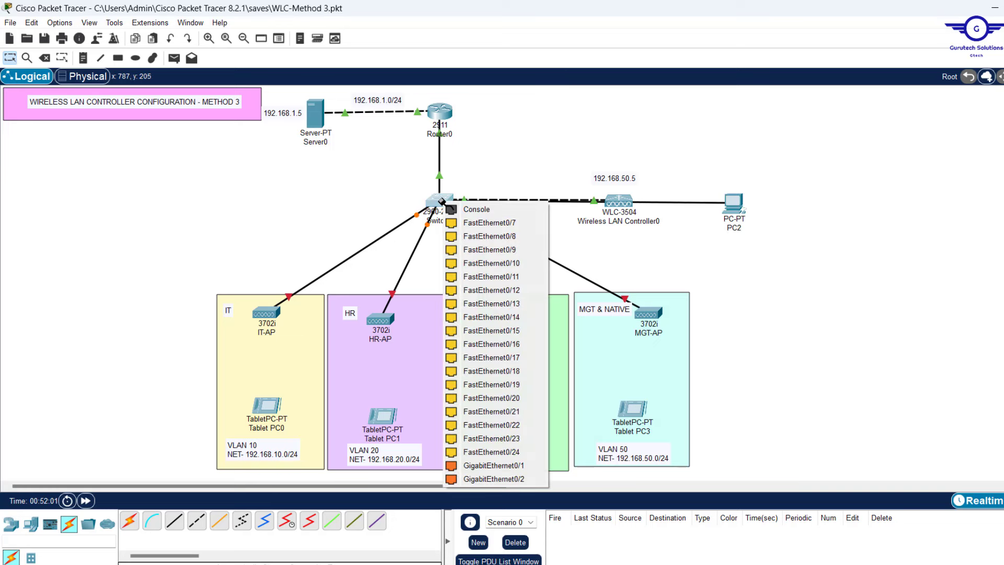
pyautogui.click(511, 224)
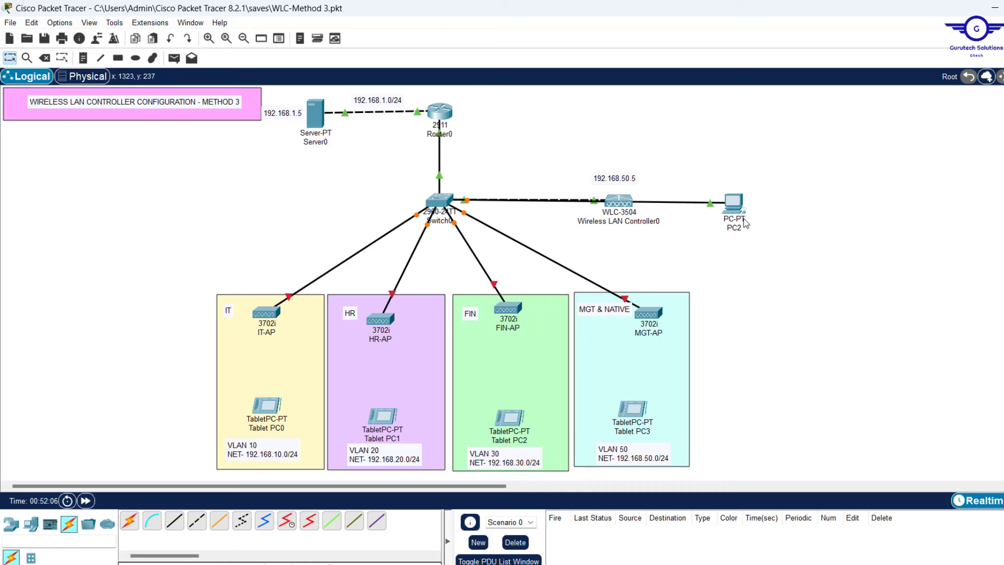
pyautogui.moveTo(737, 214); pyautogui.dragTo(234, 218)
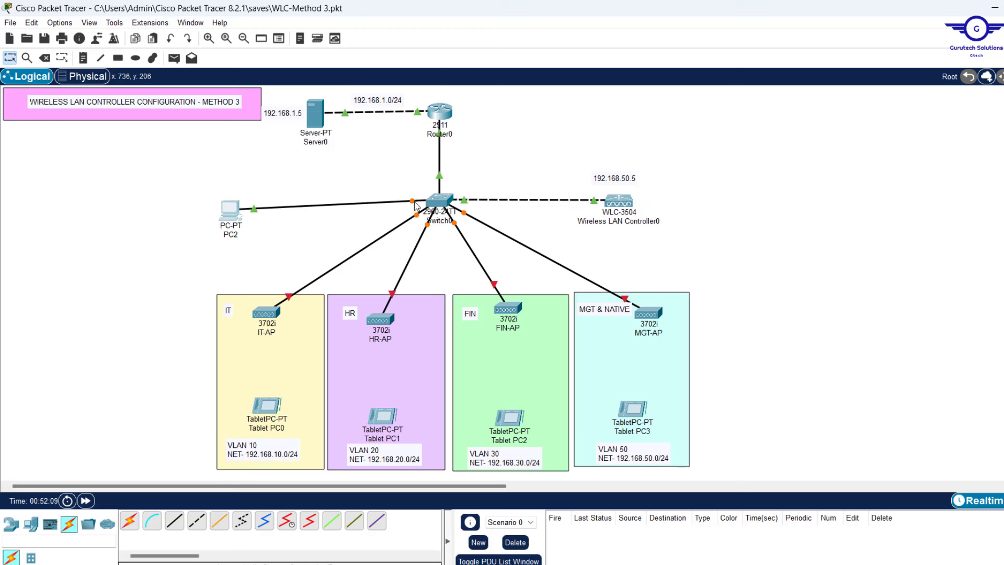
pyautogui.moveTo(413, 204)
# Assign Switch0's FastEthernet0/7 port to VLAN 50 (MGT) in its Config tab
pyautogui.click(439, 201)
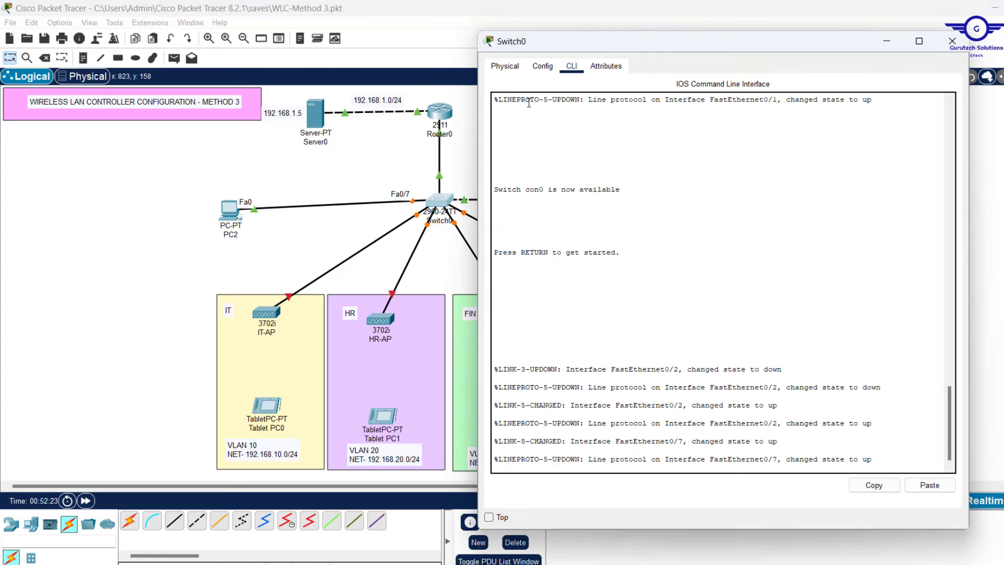
pyautogui.click(544, 67)
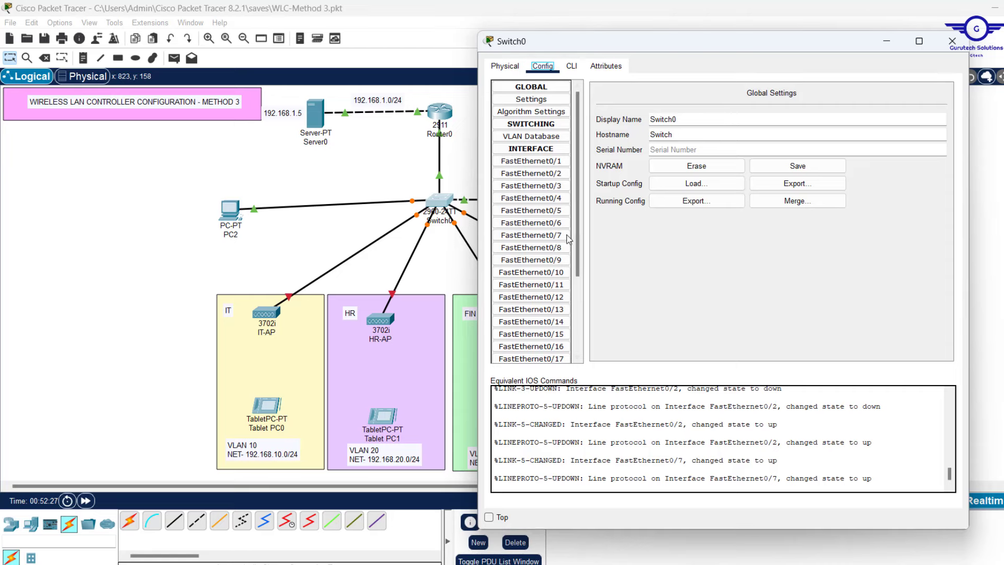
pyautogui.click(549, 236)
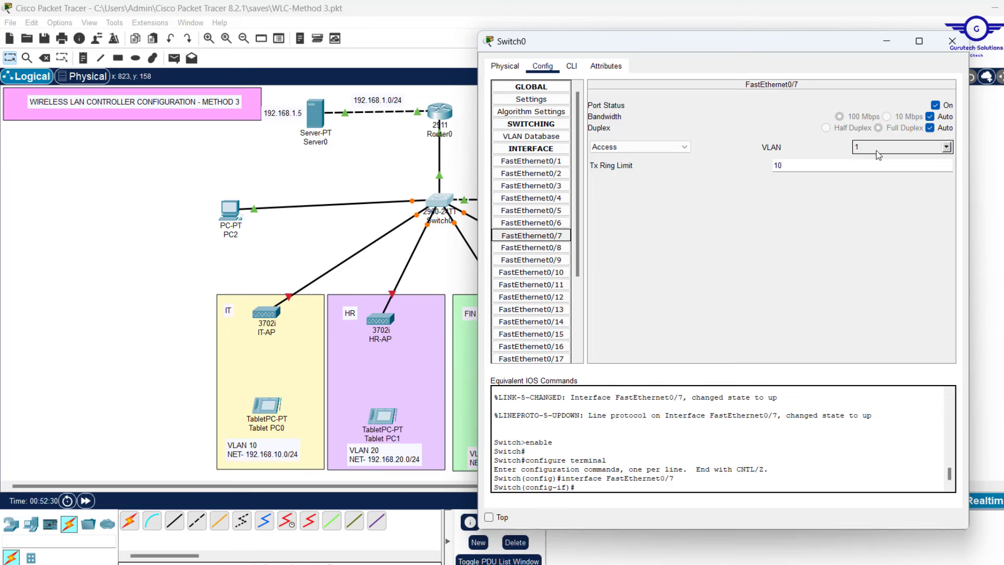
pyautogui.click(947, 147)
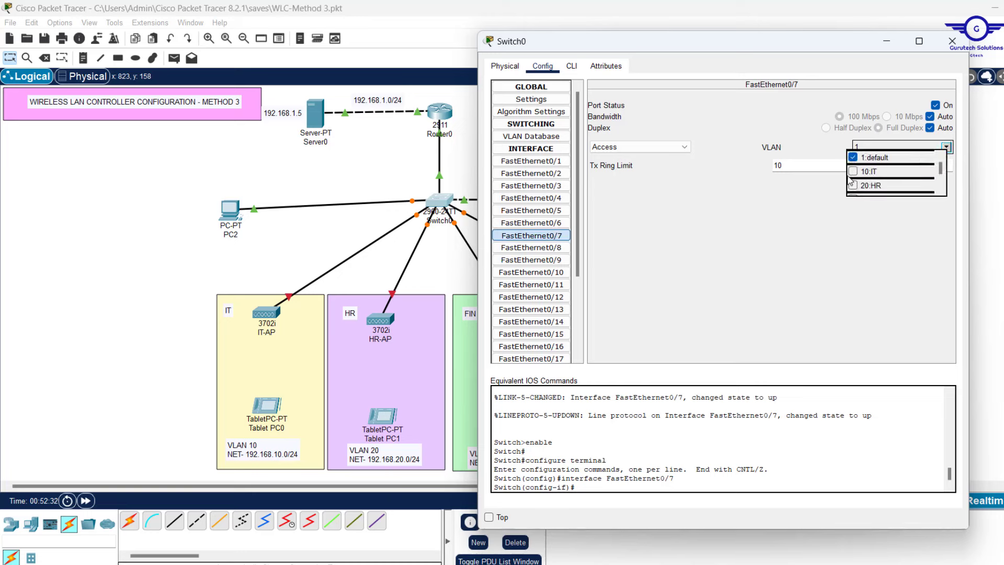
pyautogui.scroll(-1, 945, 173)
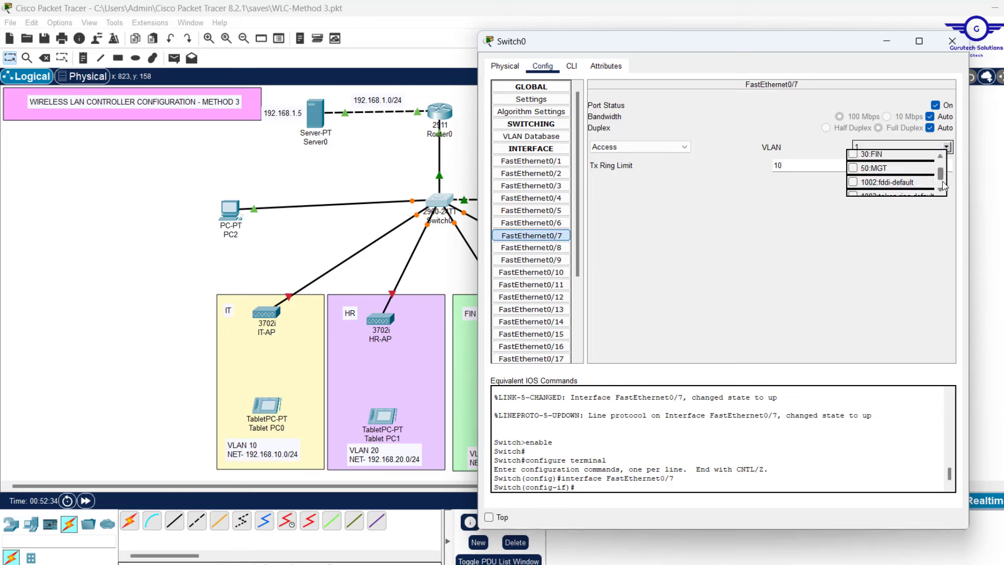
pyautogui.click(852, 168)
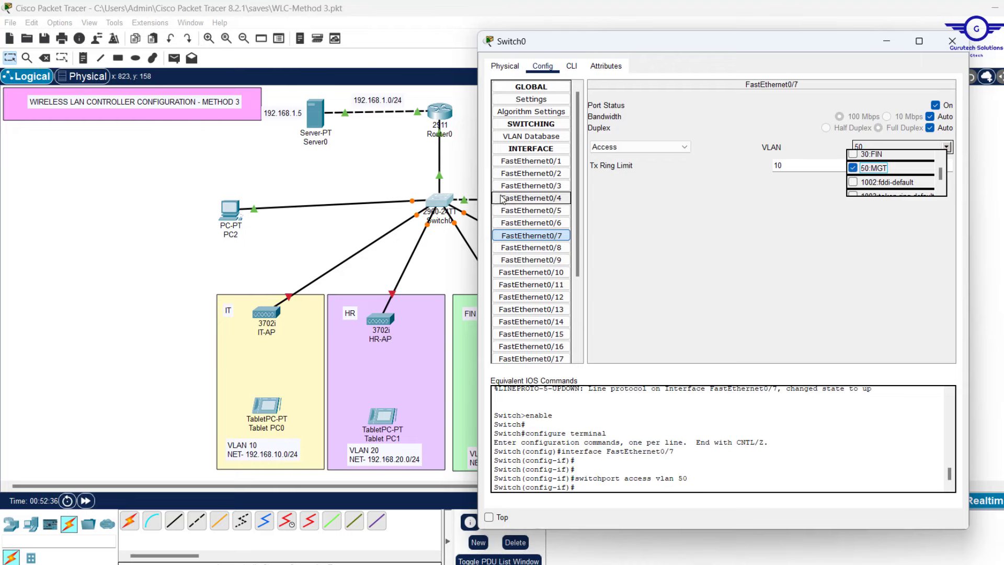
# Check Switch0's CLI, then nudge PC2 slightly right on the topology
pyautogui.click(572, 66)
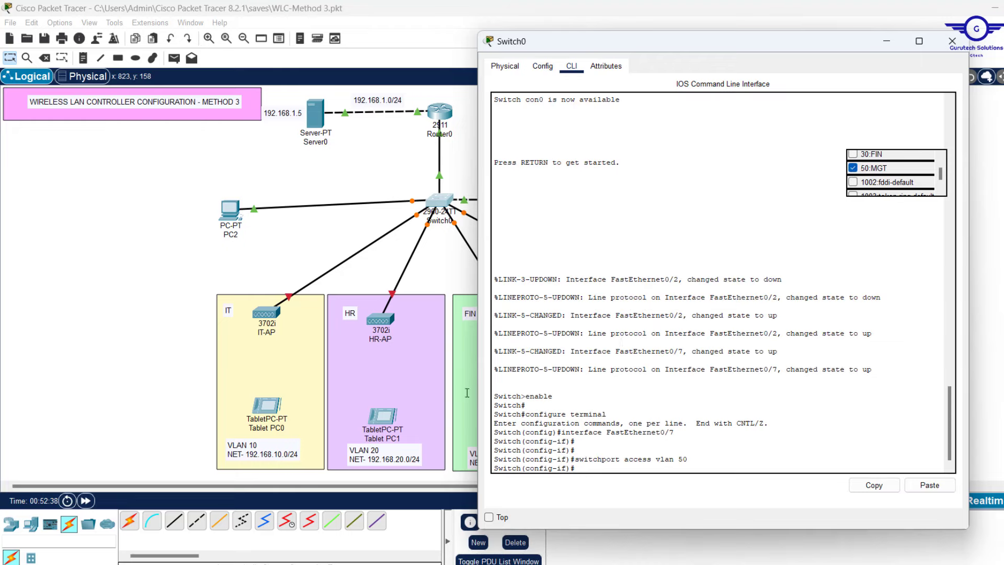
pyautogui.click(283, 242)
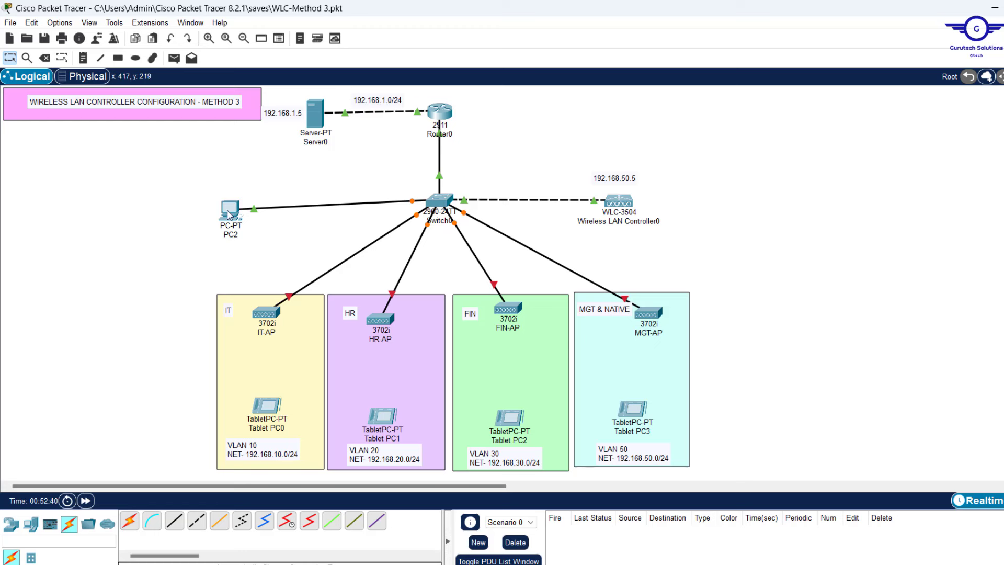
pyautogui.moveTo(227, 211); pyautogui.dragTo(248, 208)
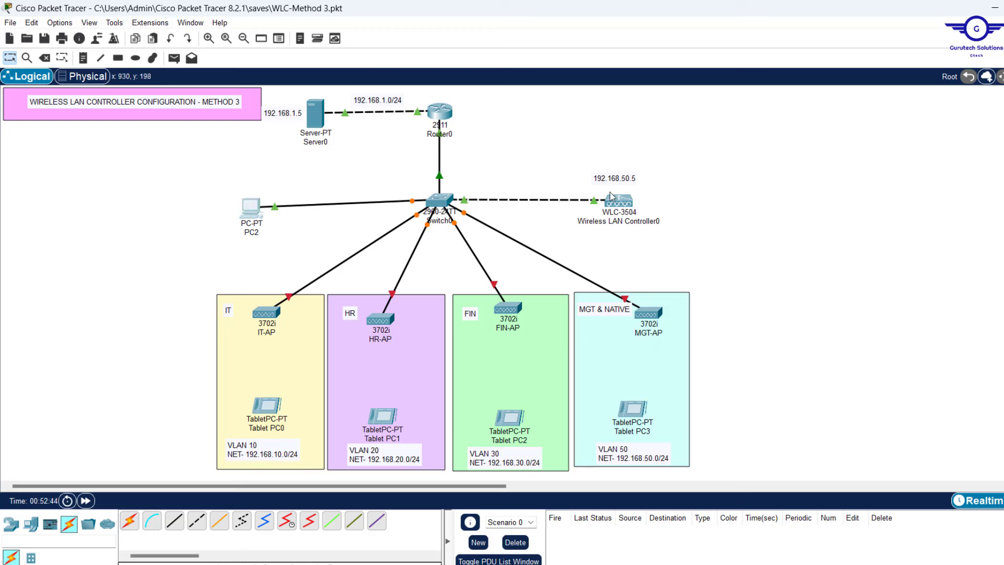
pyautogui.moveTo(583, 212)
pyautogui.moveTo(413, 206)
# Run a continuous ping -t from PC2 to the controller at 192.168.50.5
pyautogui.click(252, 209)
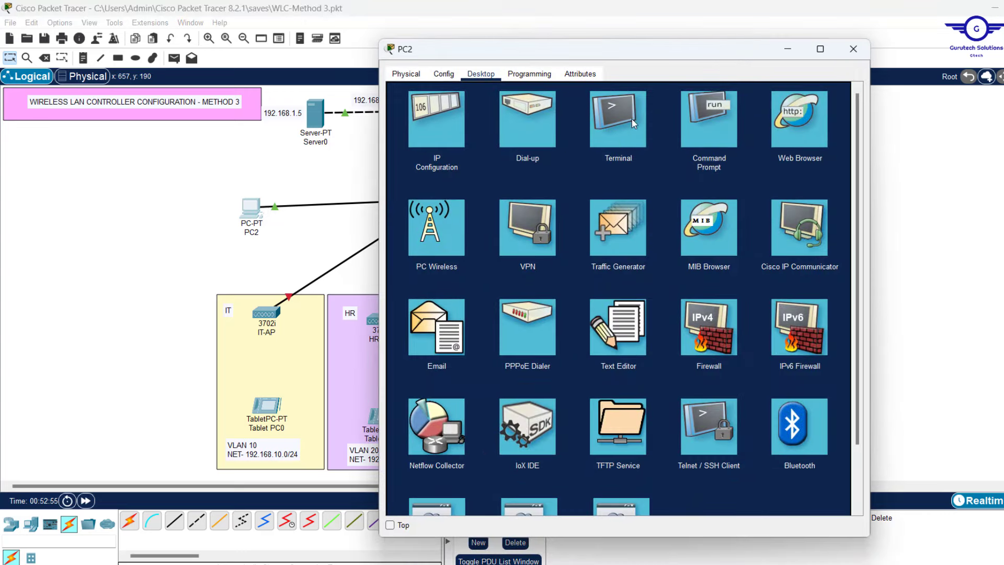
pyautogui.click(700, 127)
pyautogui.press('Up')
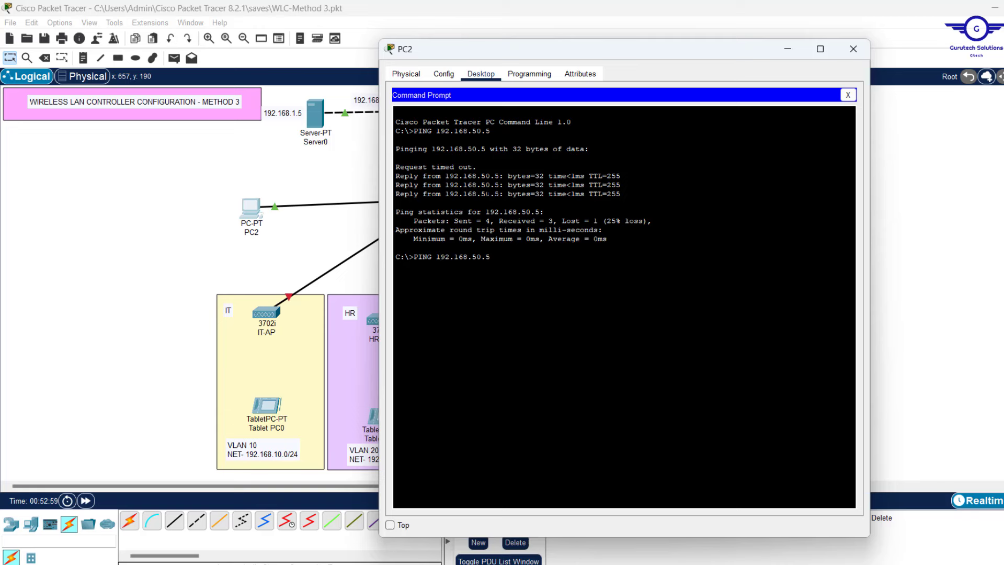
pyautogui.write('-t')
pyautogui.press('Return')
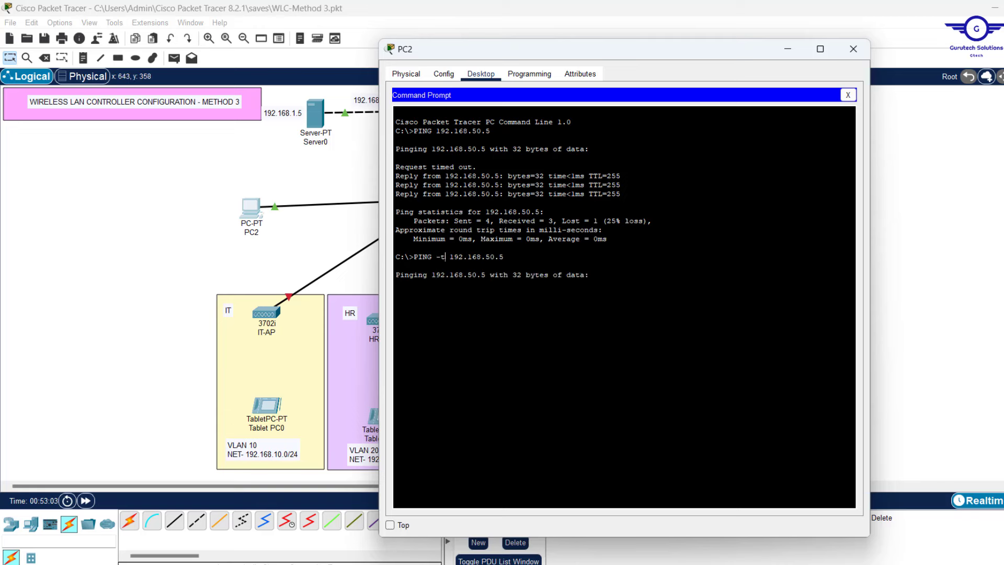
pyautogui.moveTo(445, 257); pyautogui.dragTo(436, 257)
# Check Switch0's ports on the topology, then stop PC2's ping with Ctrl+C
pyautogui.click(328, 234)
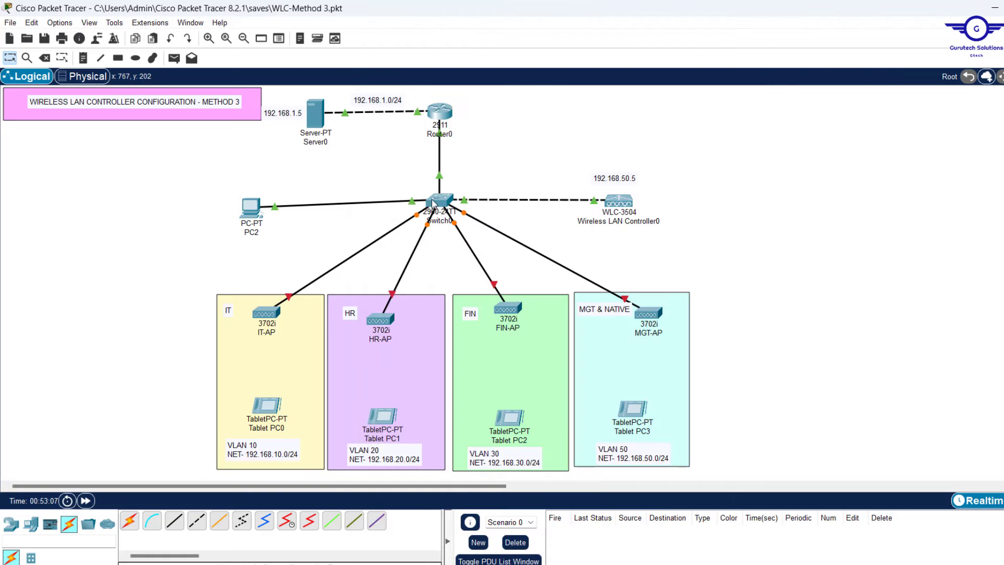
pyautogui.moveTo(433, 203)
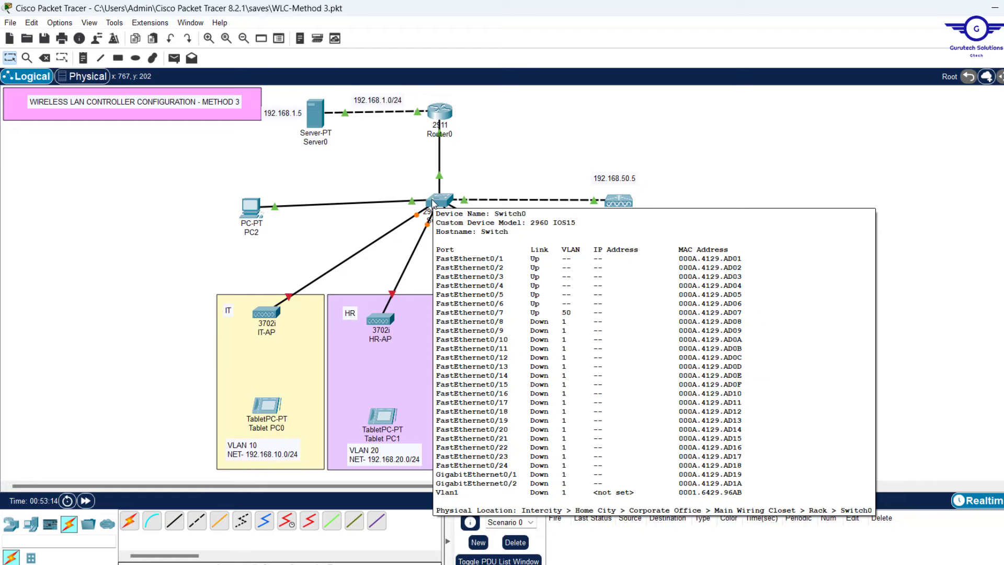
pyautogui.click(249, 212)
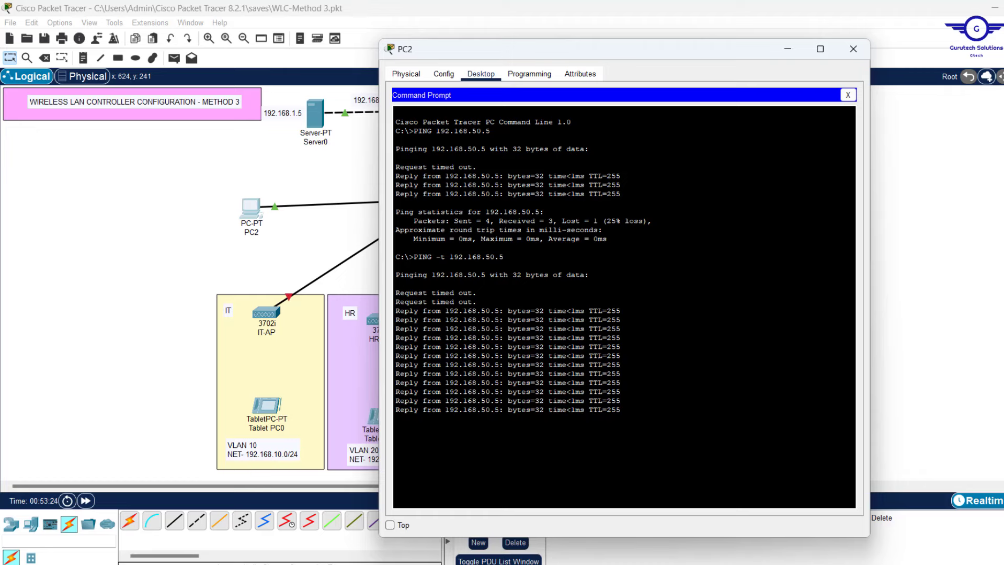
pyautogui.hotkey('ctrl', 'c')
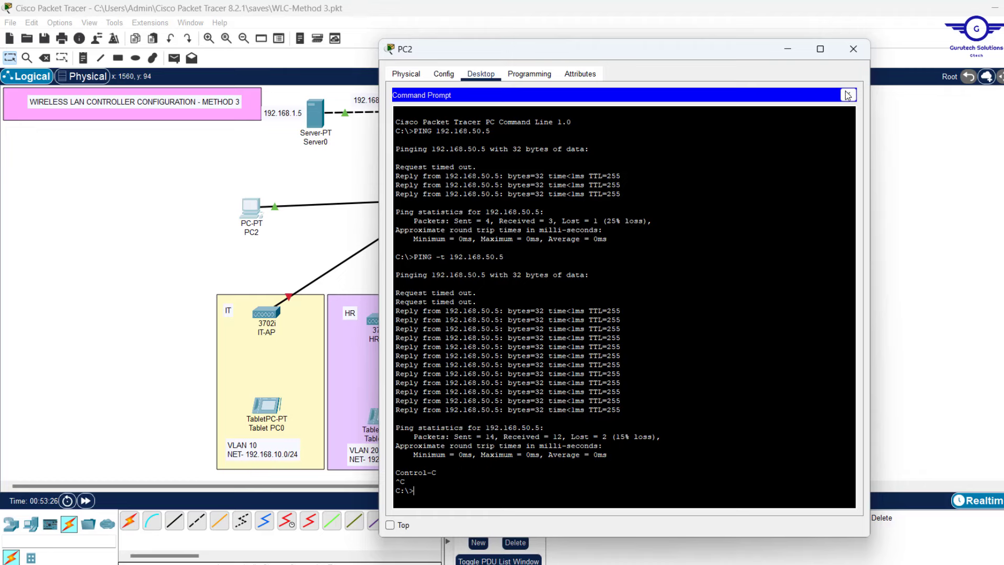
pyautogui.click(848, 95)
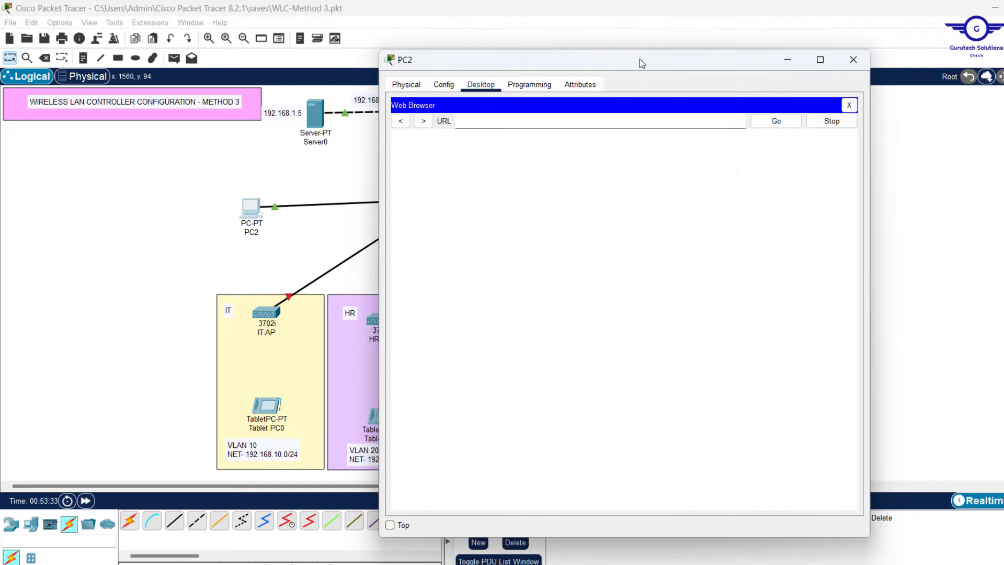
pyautogui.moveTo(638, 59); pyautogui.dragTo(422, 93)
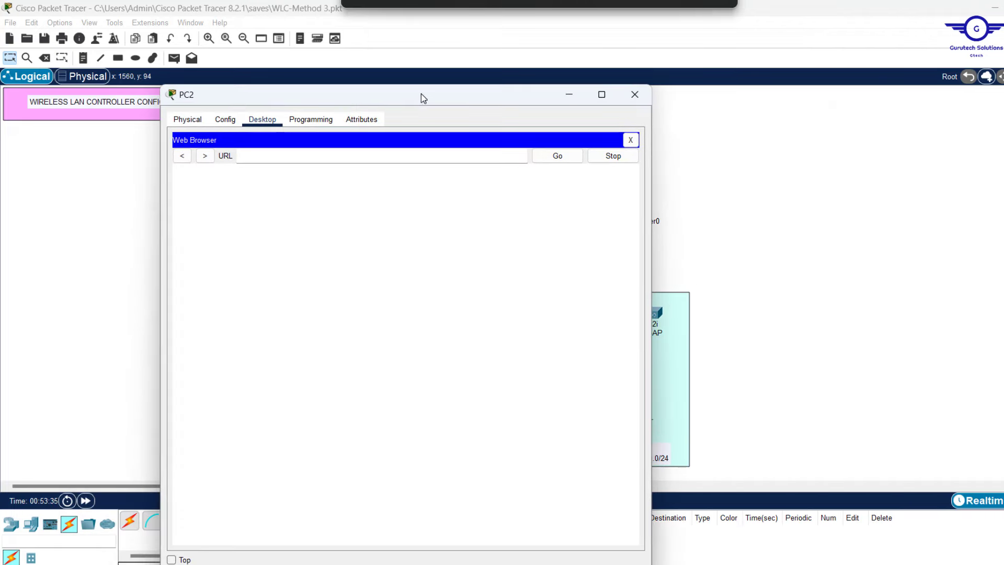
pyautogui.click(279, 156)
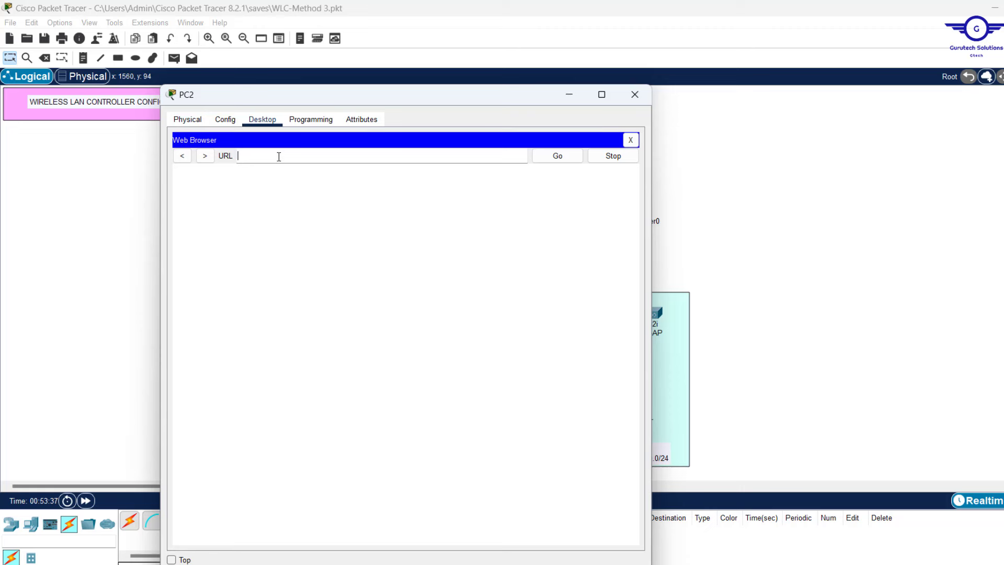
pyautogui.hotkey('ctrl', 'v')
pyautogui.press('BackSpace')
pyautogui.press('BackSpace')
pyautogui.press('BackSpace')
pyautogui.press('BackSpace')
pyautogui.press('BackSpace')
pyautogui.press('BackSpace')
pyautogui.press('BackSpace')
pyautogui.press('BackSpace')
pyautogui.write('192.168.50.5')
pyautogui.press('Return')
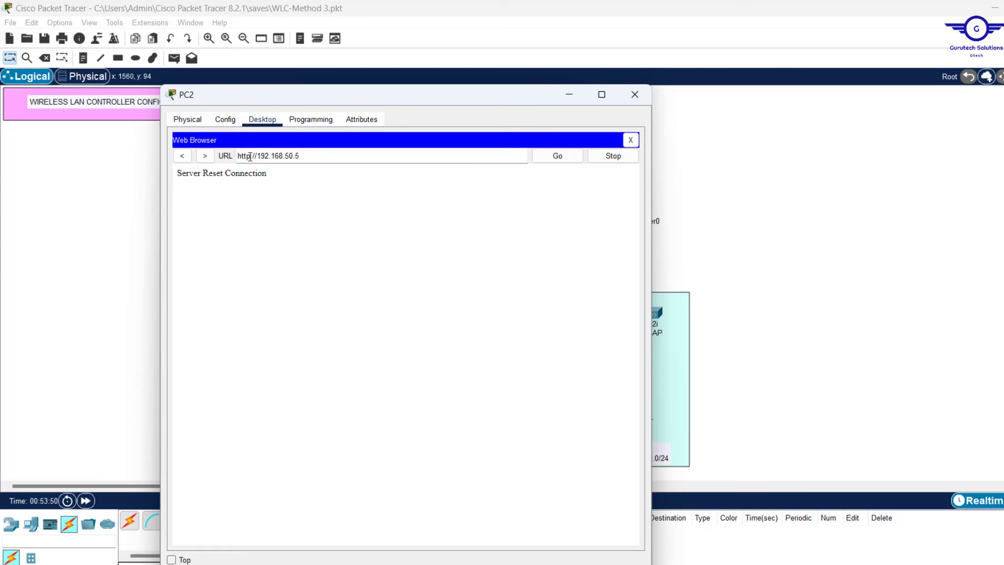
pyautogui.click(250, 156)
pyautogui.write('s')
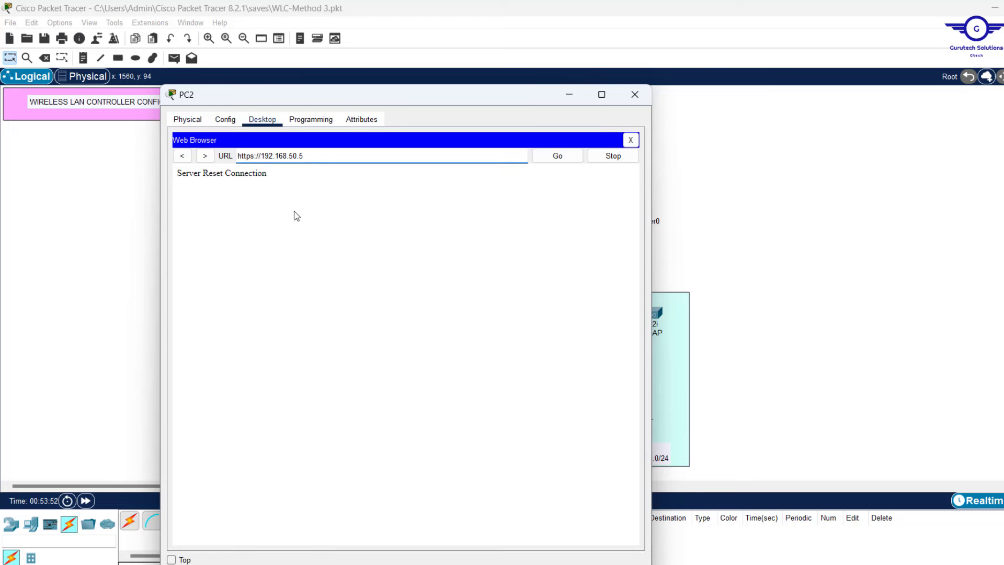
pyautogui.press('Return')
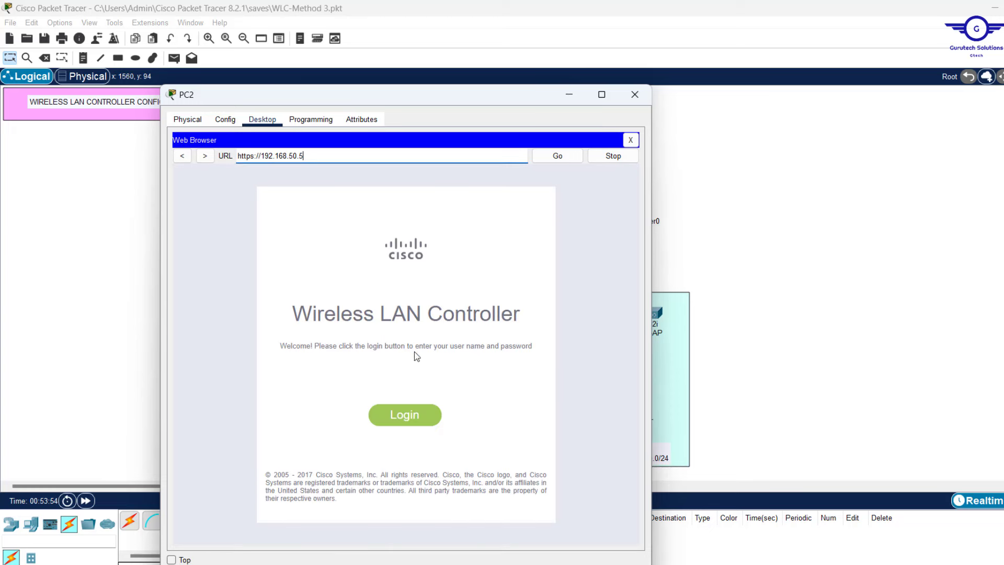
# Log in to the controller with the admin username and its password
pyautogui.click(407, 413)
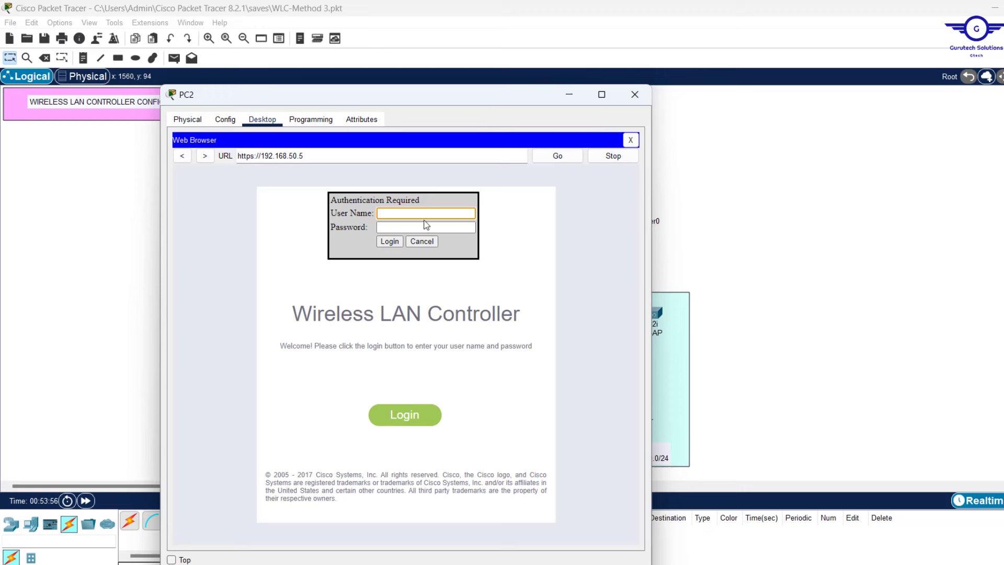
pyautogui.write('admin')
pyautogui.click(392, 228)
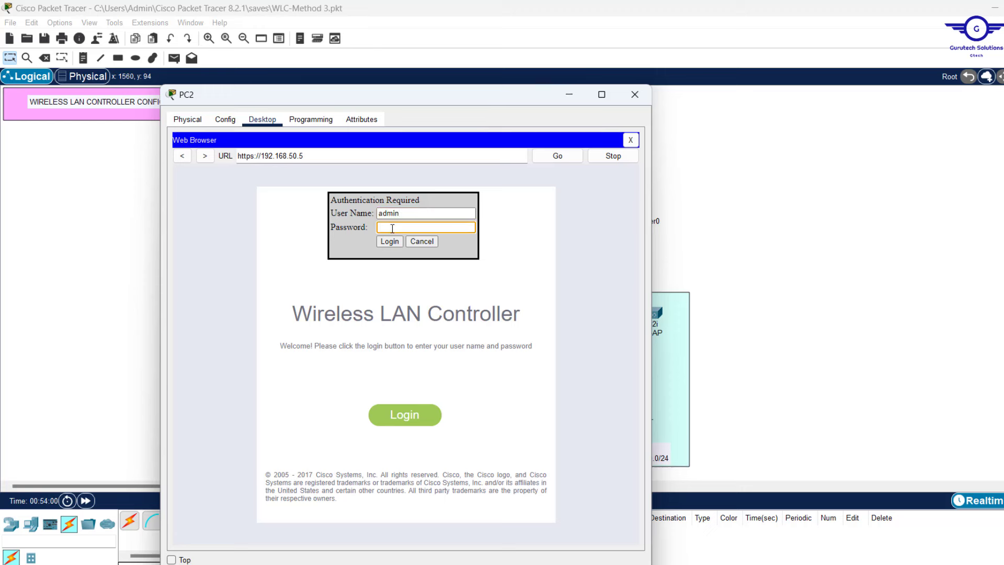
pyautogui.write('admi')
pyautogui.click(390, 241)
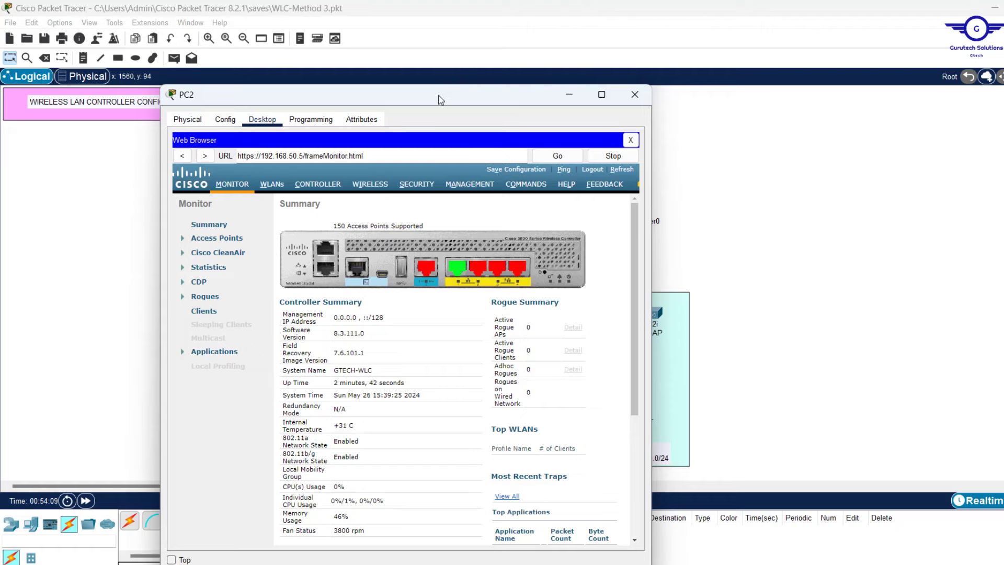
# View the controller's All APs list showing 0 joined, then plug IT-AP's power adapter in
pyautogui.moveTo(440, 99); pyautogui.dragTo(803, 82)
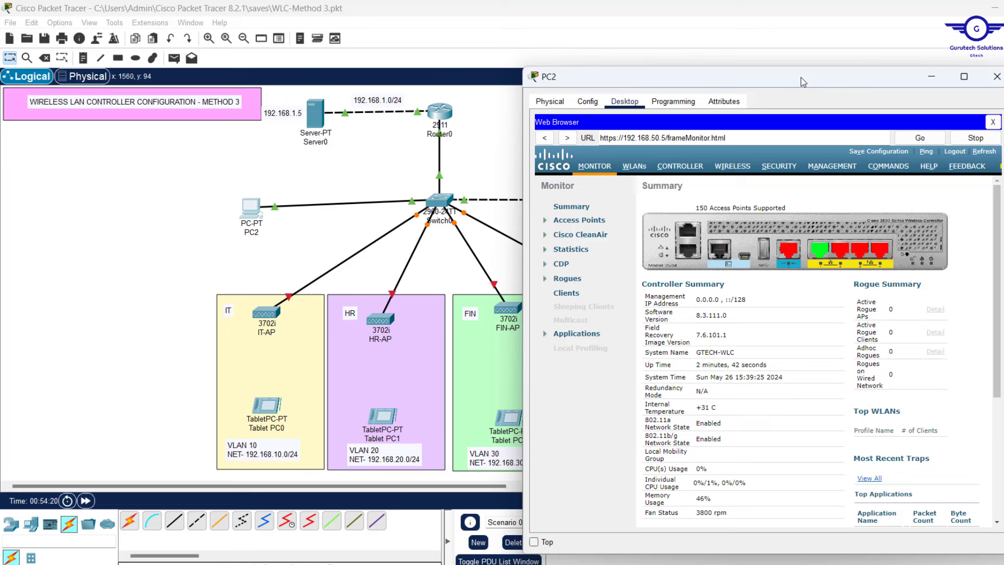
pyautogui.click(745, 169)
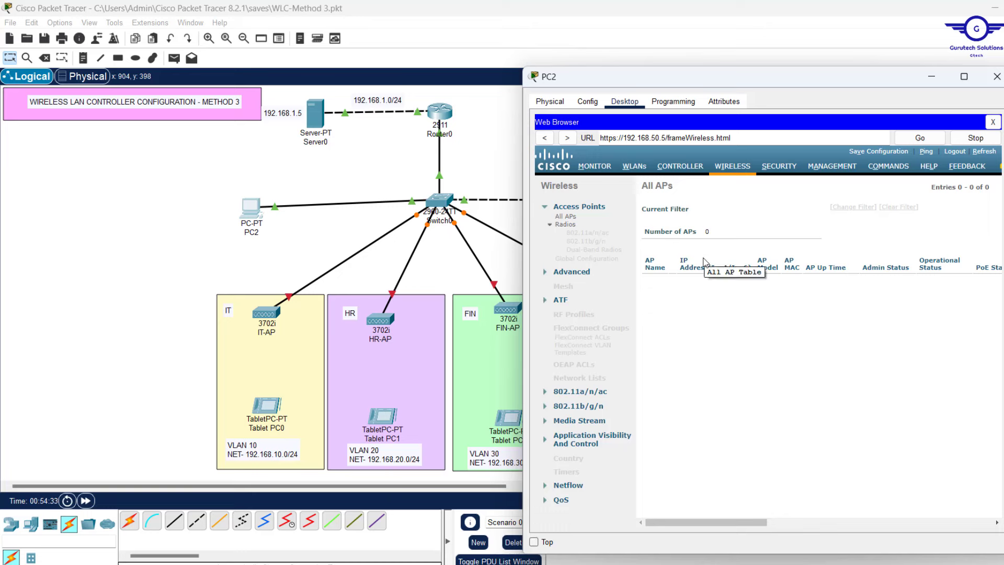
pyautogui.click(321, 233)
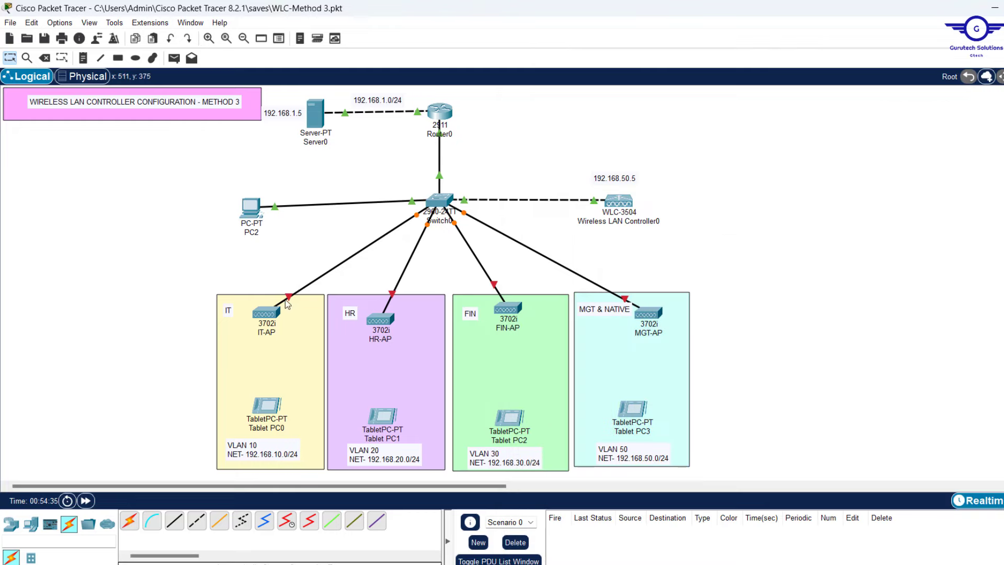
pyautogui.click(266, 312)
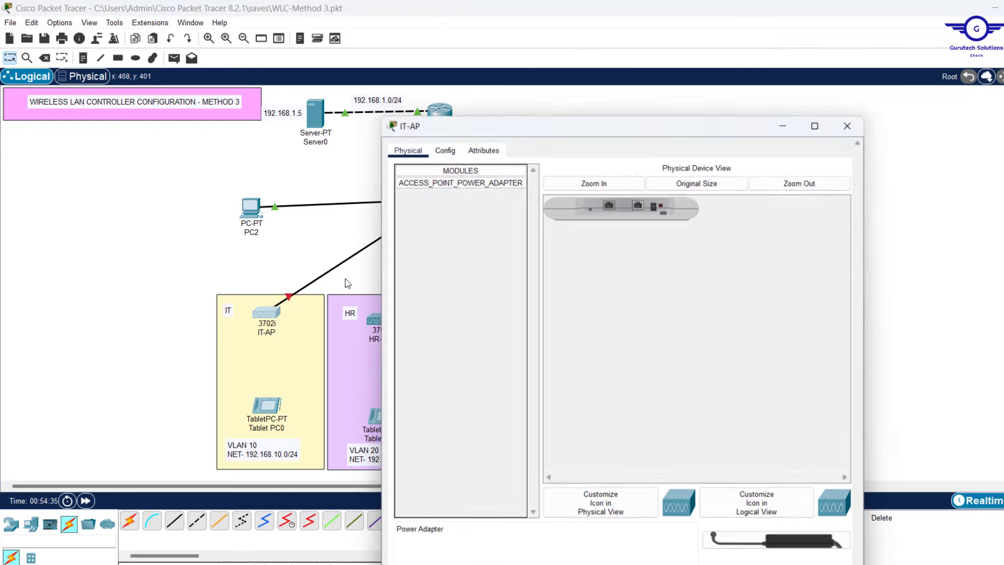
pyautogui.moveTo(471, 146); pyautogui.dragTo(655, 171)
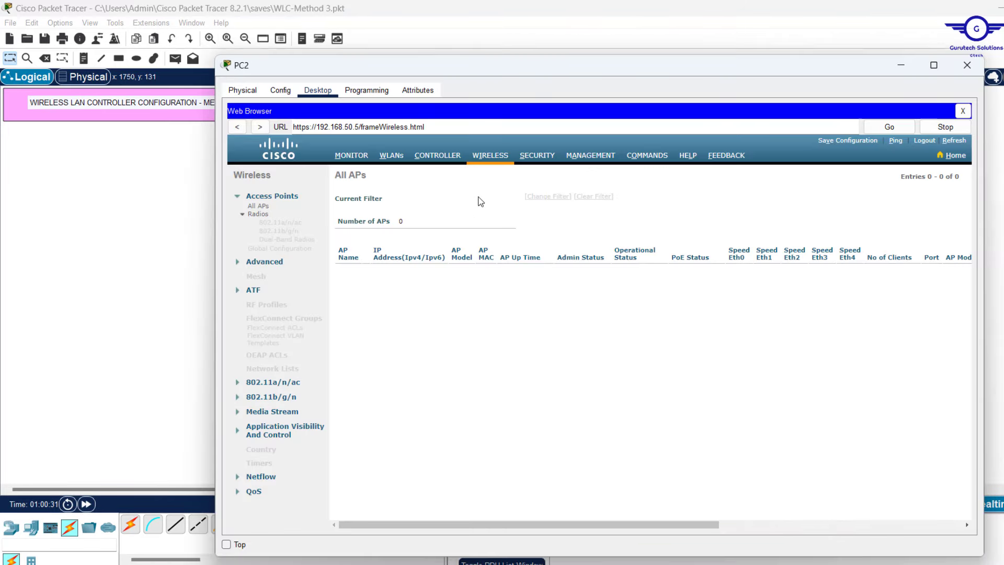
# Go to the controller's CONTROLLER settings and show its Interfaces list
pyautogui.click(437, 156)
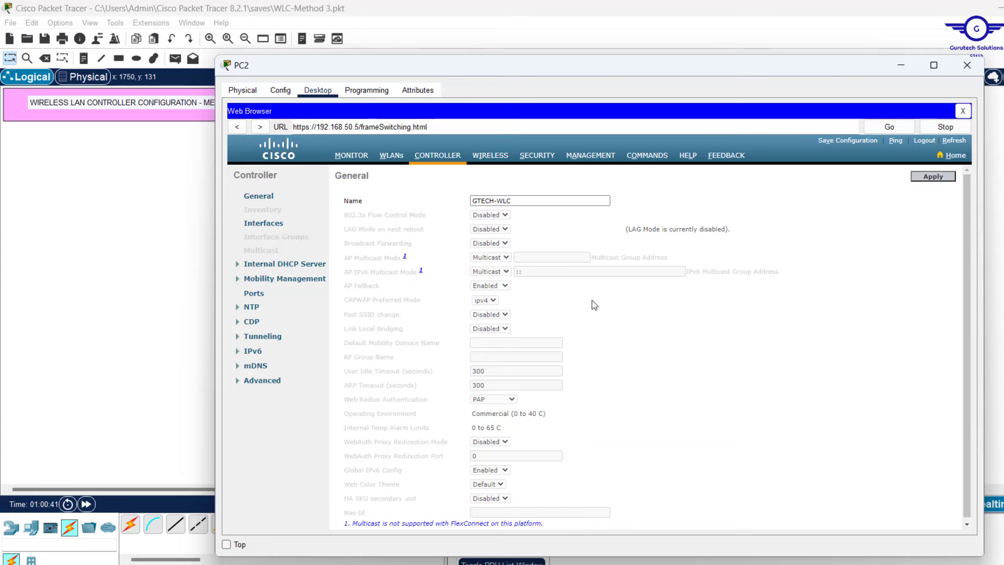
pyautogui.scroll(-1, 559, 196)
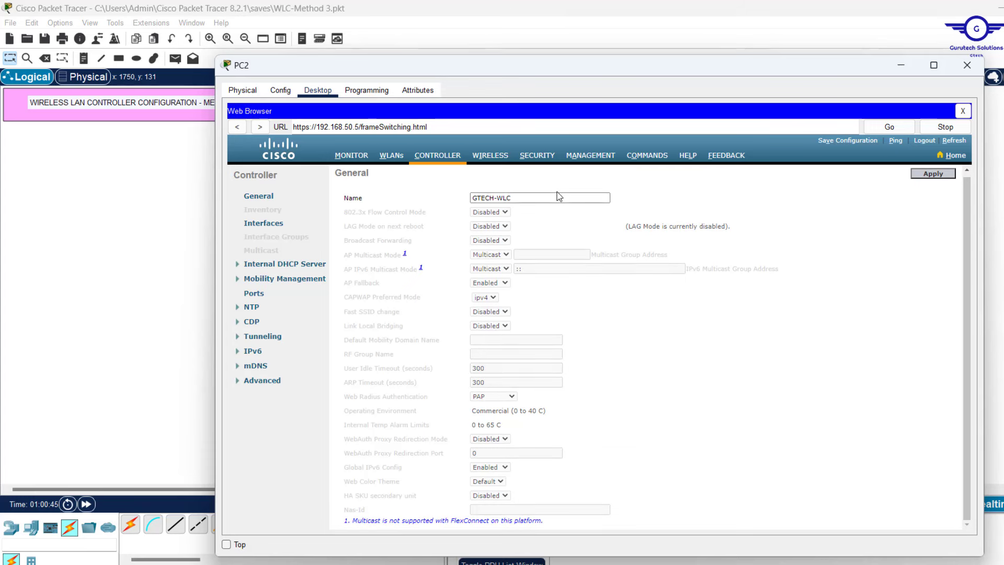
pyautogui.moveTo(562, 73); pyautogui.dragTo(559, 40)
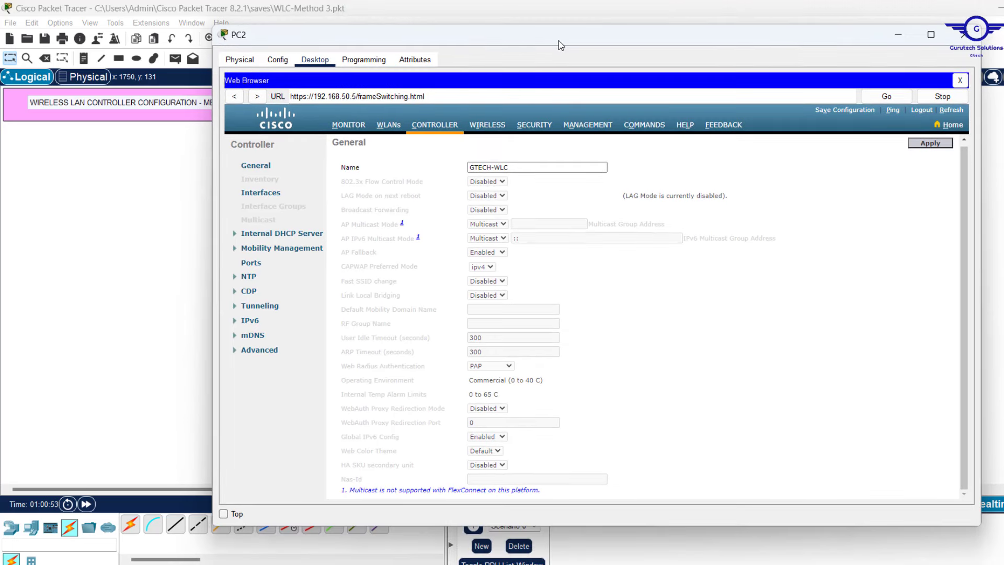
pyautogui.click(260, 193)
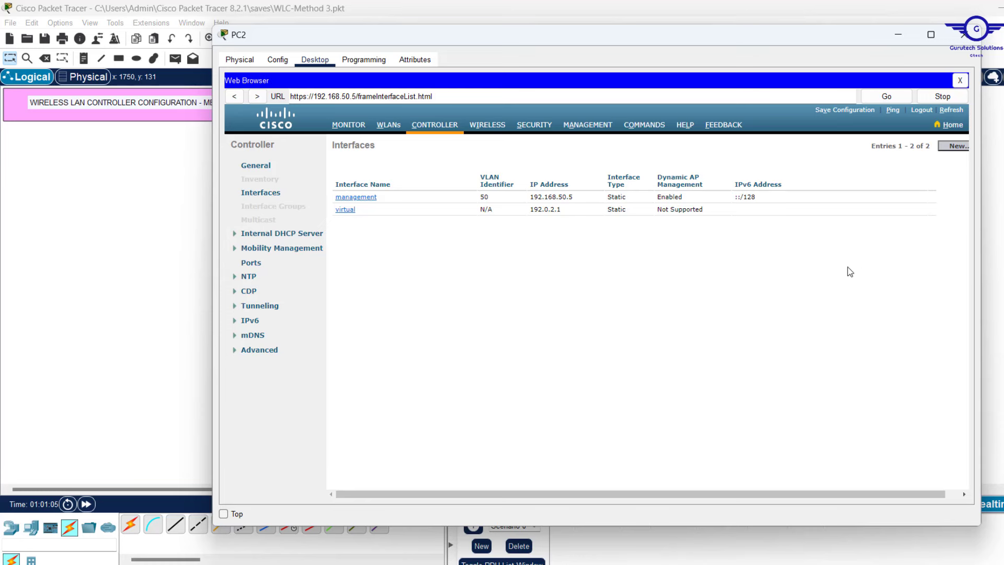
# Inspect the management interface's IPv6 address and its VLAN 50 value
pyautogui.click(867, 196)
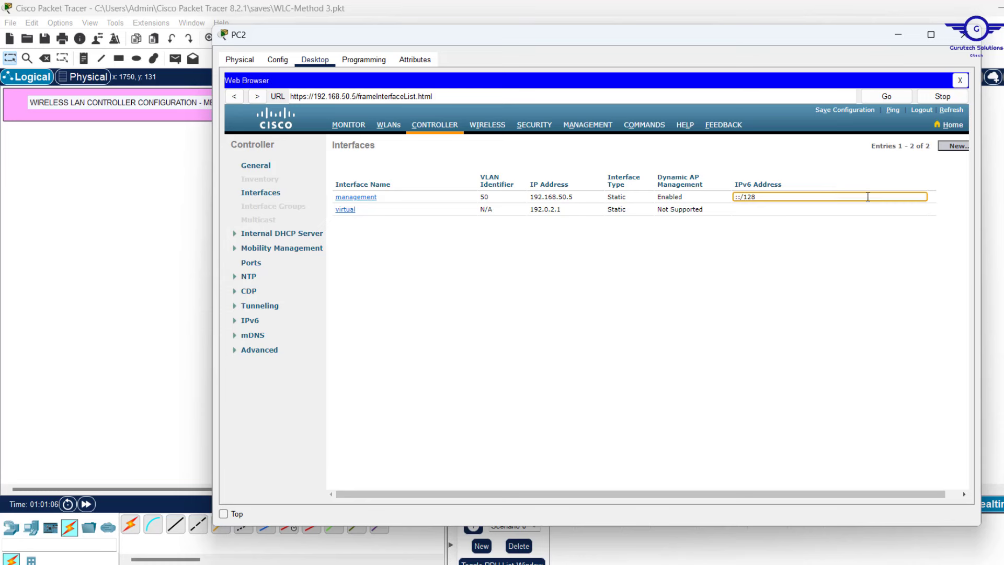
pyautogui.doubleClick(808, 194)
pyautogui.click(770, 232)
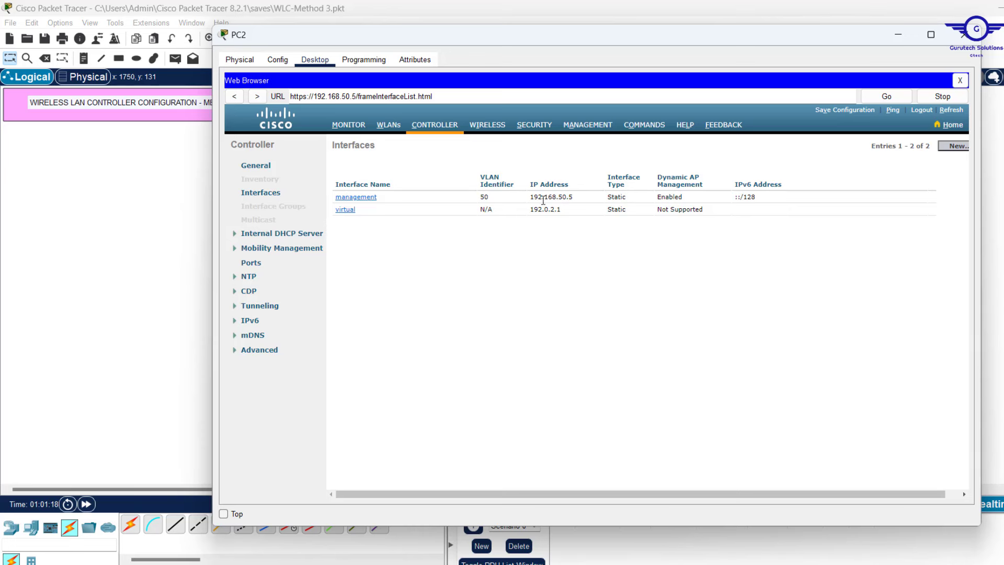
pyautogui.click(494, 196)
pyautogui.moveTo(493, 197); pyautogui.dragTo(479, 197)
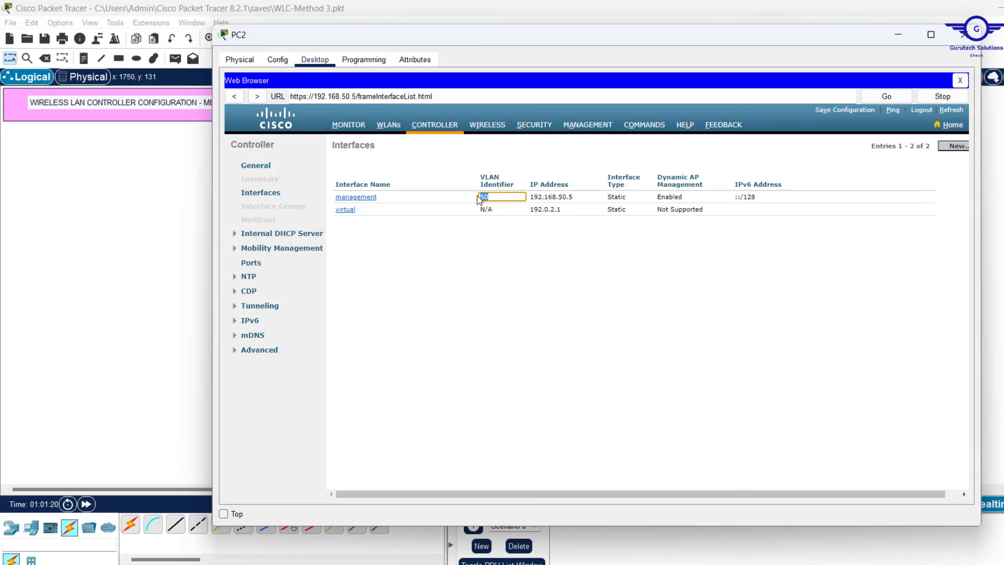
pyautogui.click(447, 224)
pyautogui.click(485, 241)
# Widen PC2's window and start a New controller interface
pyautogui.moveTo(468, 40); pyautogui.dragTo(376, 48)
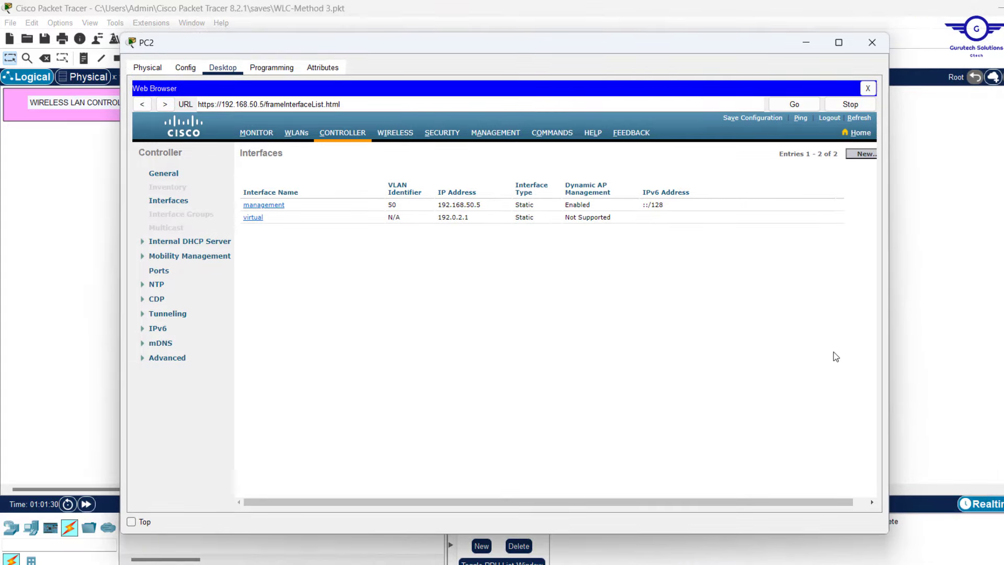
pyautogui.moveTo(889, 411); pyautogui.dragTo(981, 404)
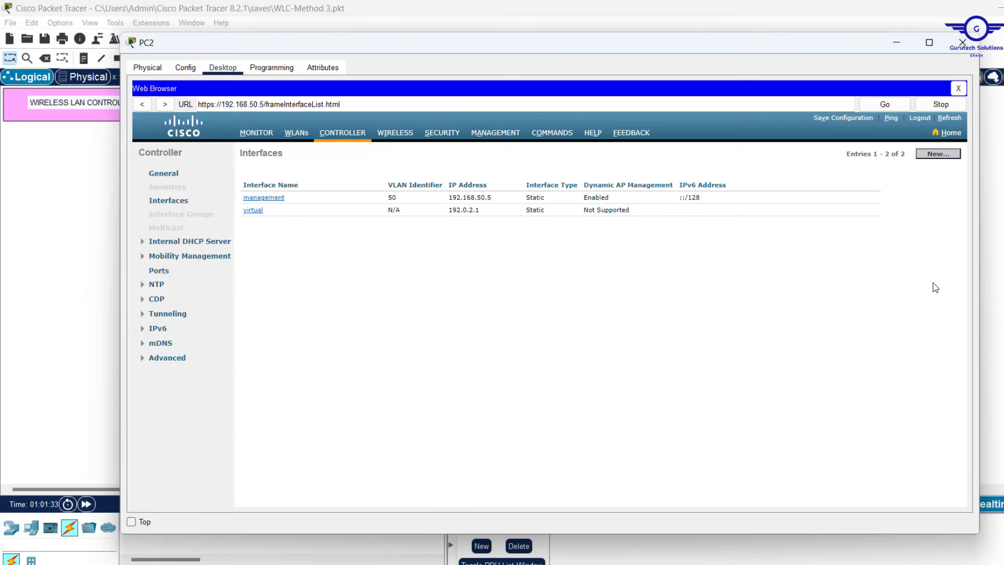
pyautogui.click(938, 153)
# Create interface VLAN10 with VLAN Id 10 and select its port number value
pyautogui.click(352, 177)
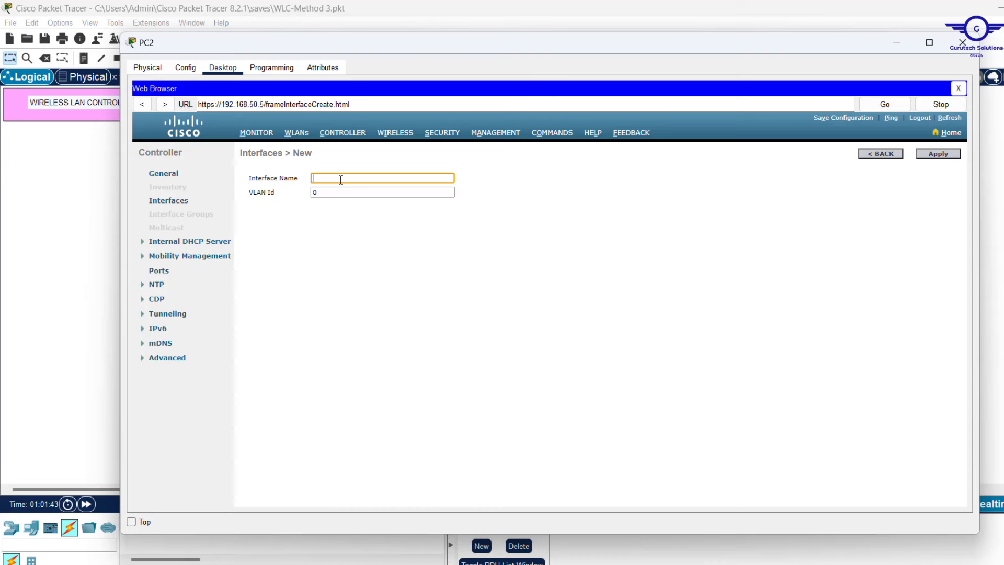
pyautogui.write('VLAN10')
pyautogui.click(320, 196)
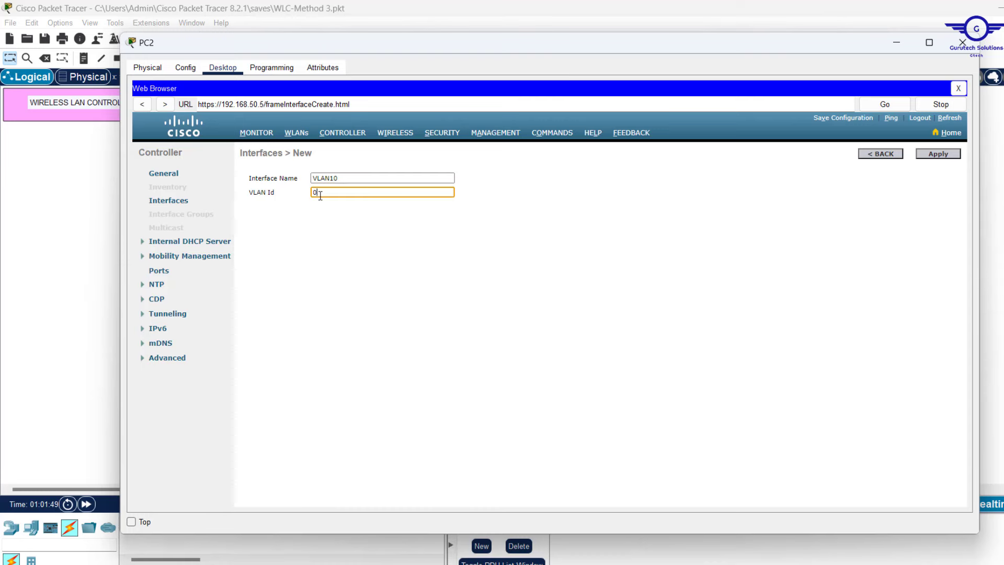
pyautogui.write('1')
pyautogui.click(938, 155)
pyautogui.click(938, 154)
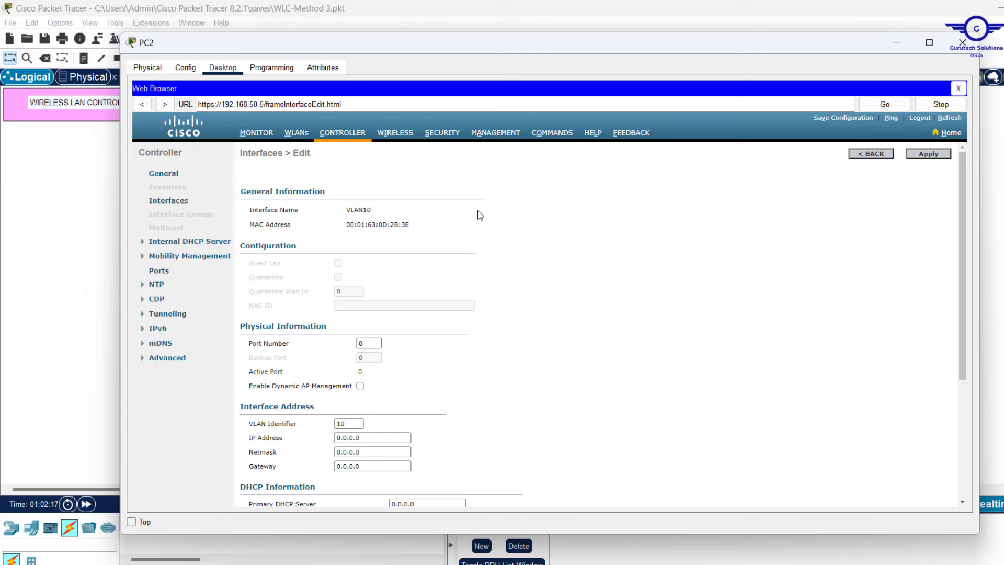
pyautogui.doubleClick(365, 343)
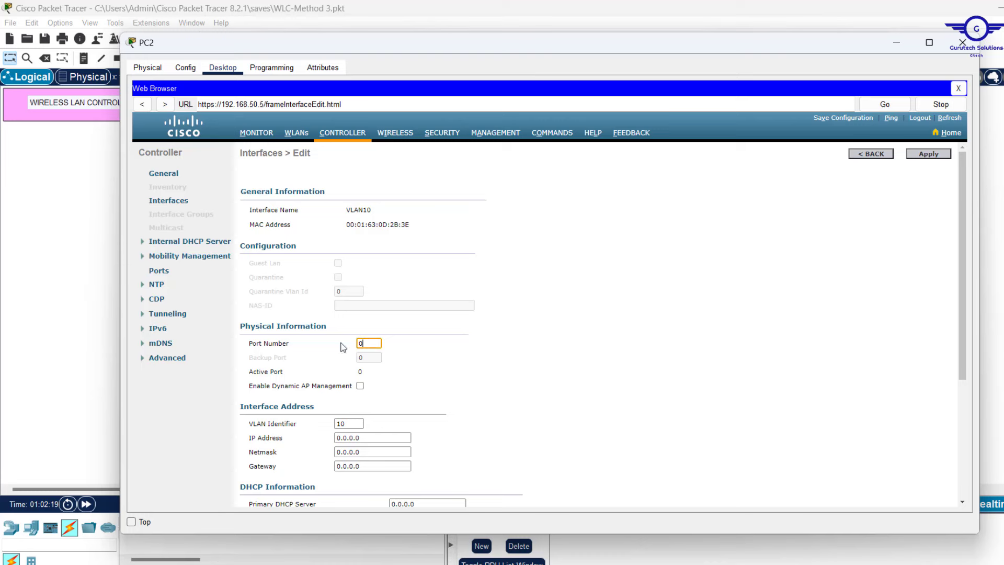
pyautogui.click(37, 249)
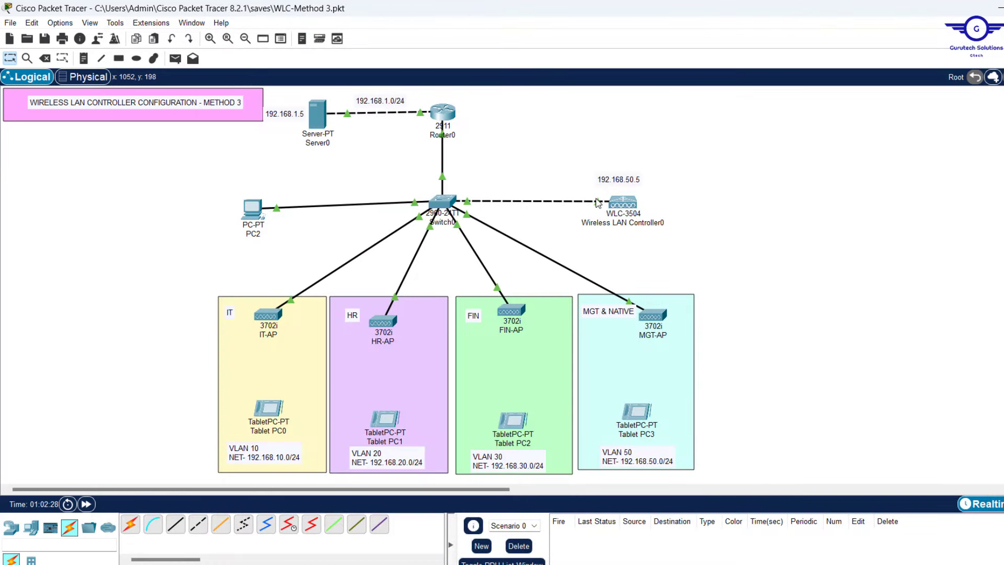
pyautogui.moveTo(597, 202)
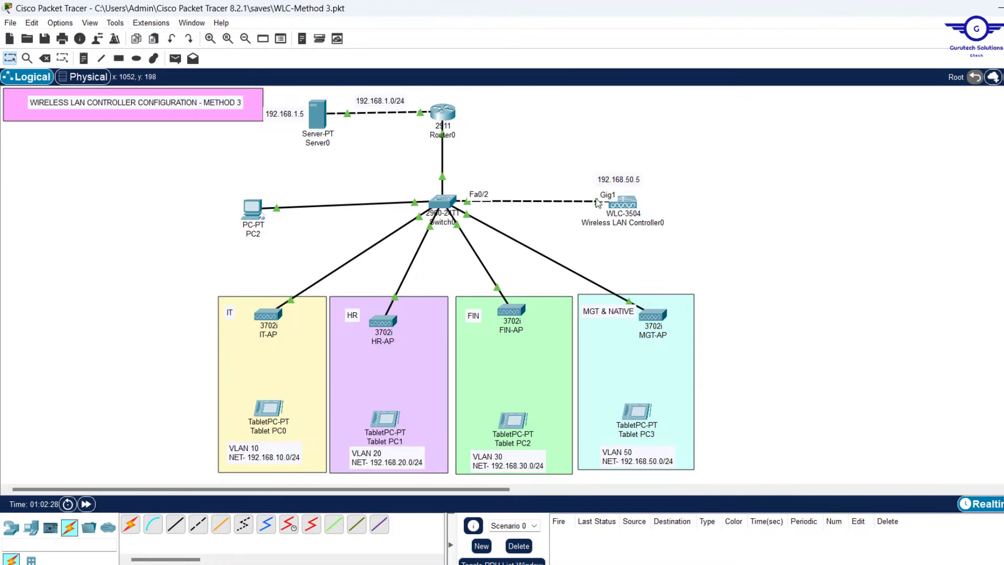
pyautogui.click(625, 204)
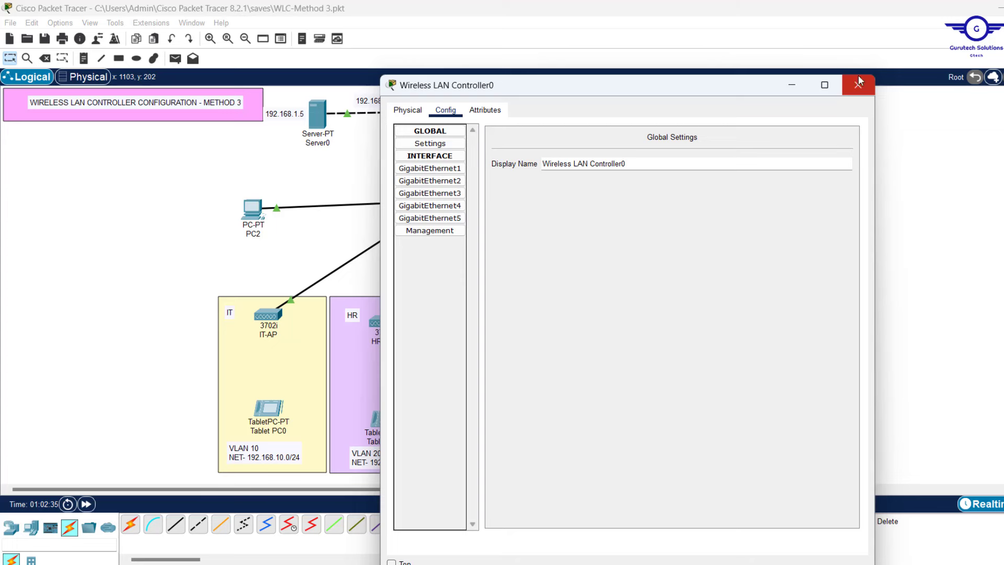
pyautogui.click(859, 80)
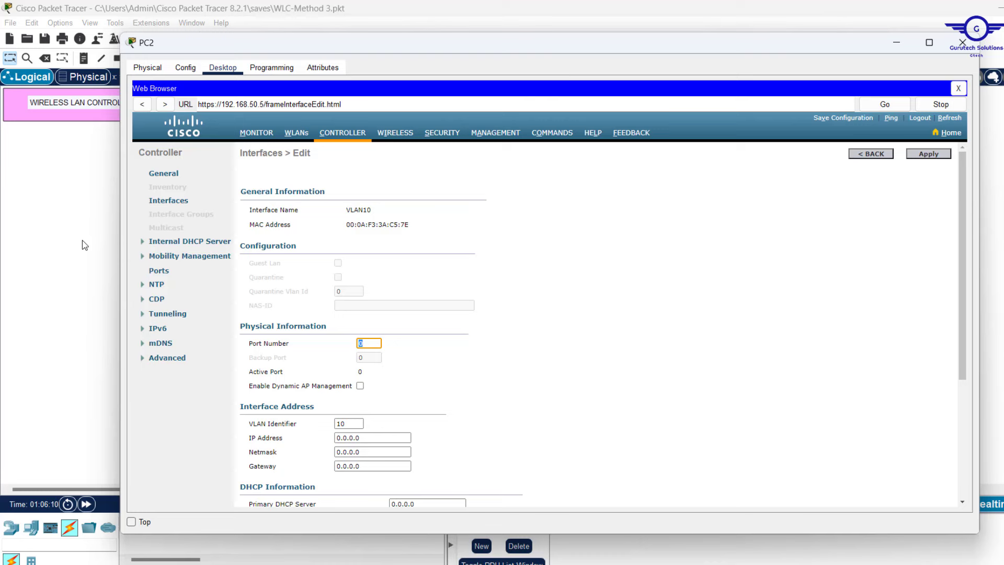
pyautogui.hotkey('alt', 'F4')
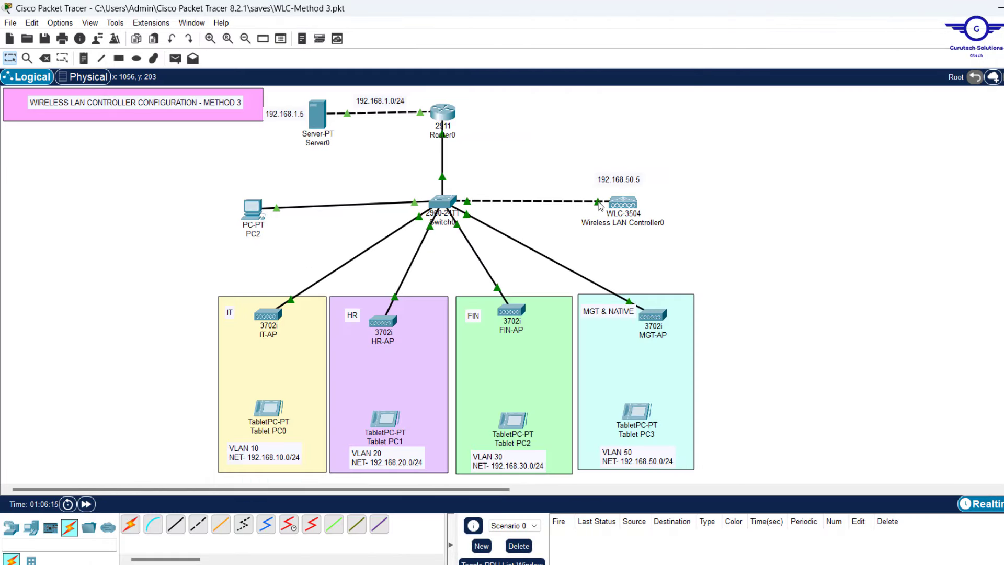
# Enter port number 1 for the VLAN10 interface, then move PC2 aside to show the topology
pyautogui.moveTo(599, 205)
pyautogui.click(253, 210)
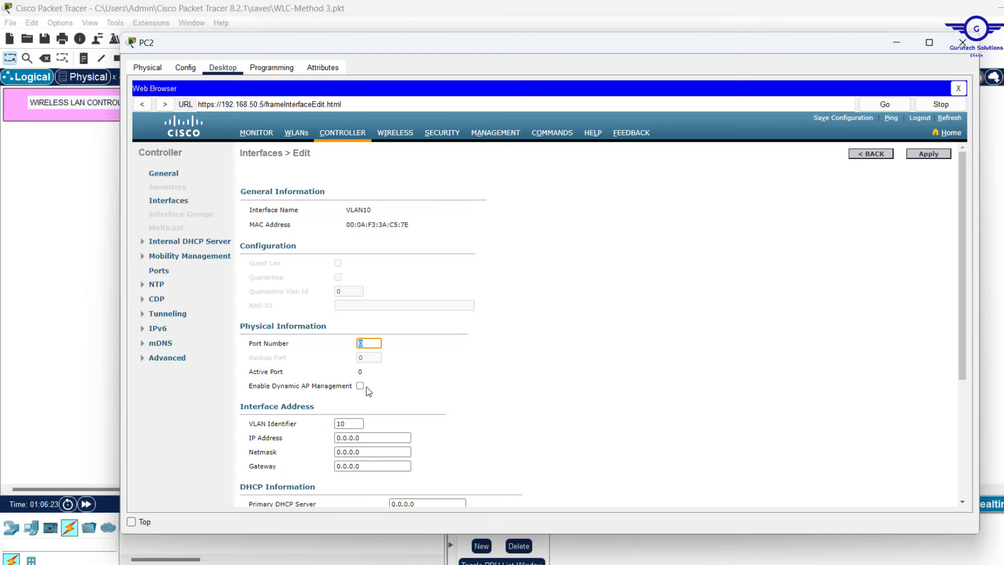
pyautogui.write('1')
pyautogui.click(72, 287)
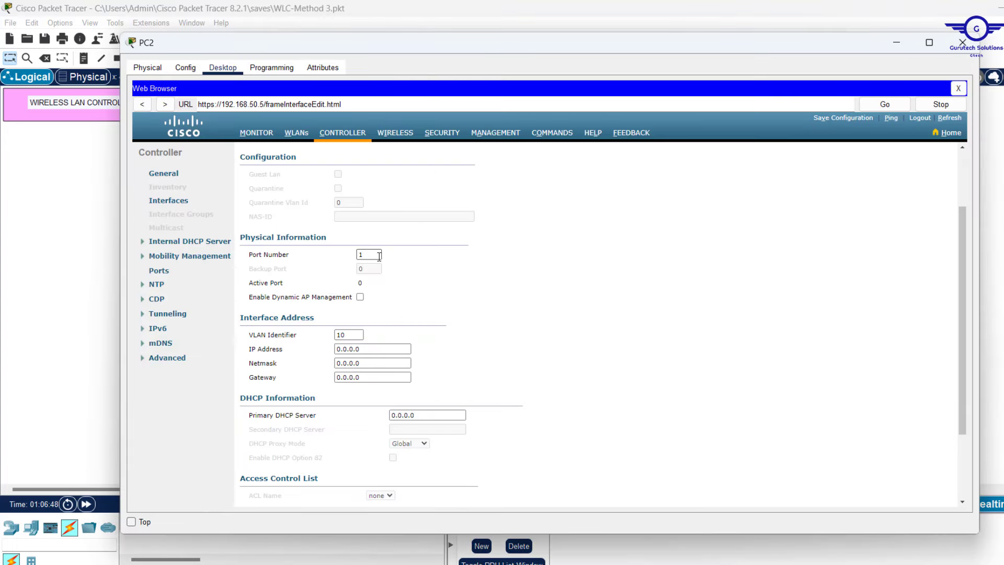
pyautogui.doubleClick(376, 255)
pyautogui.click(466, 286)
pyautogui.moveTo(566, 40); pyautogui.dragTo(603, 144)
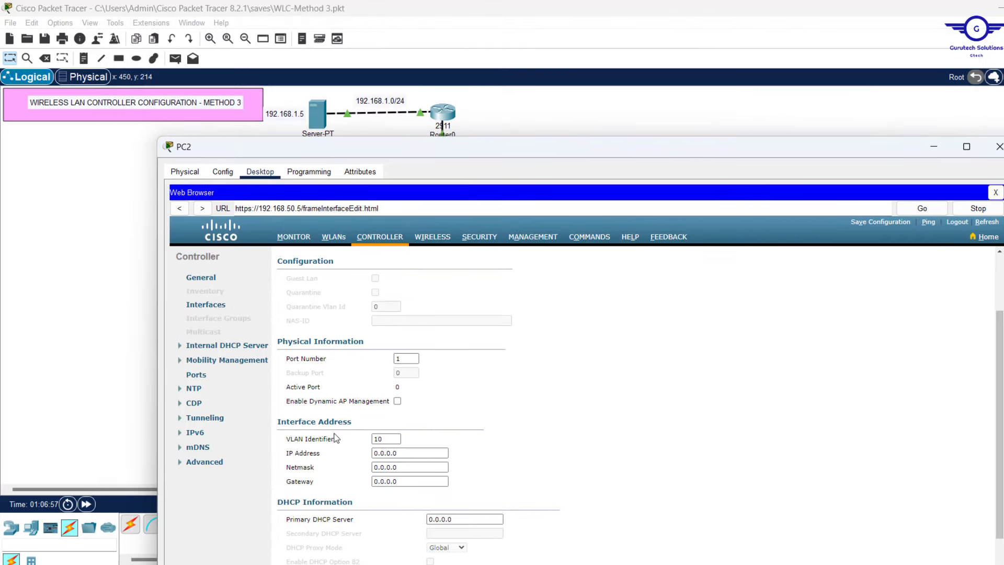
pyautogui.click(25, 321)
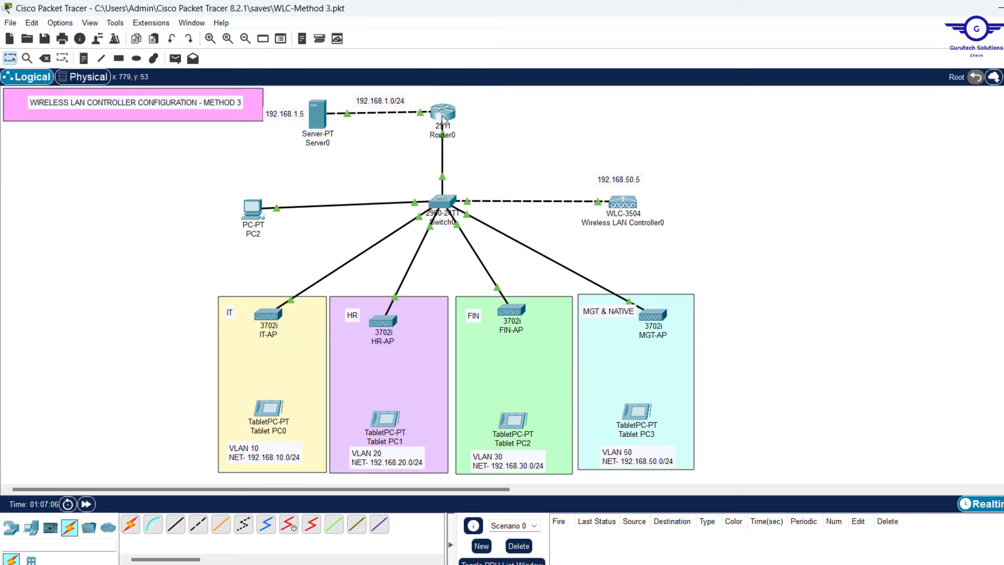
# Reopen PC2's controller page and set the VLAN10 IP address to 192.168.10.7
pyautogui.moveTo(445, 118)
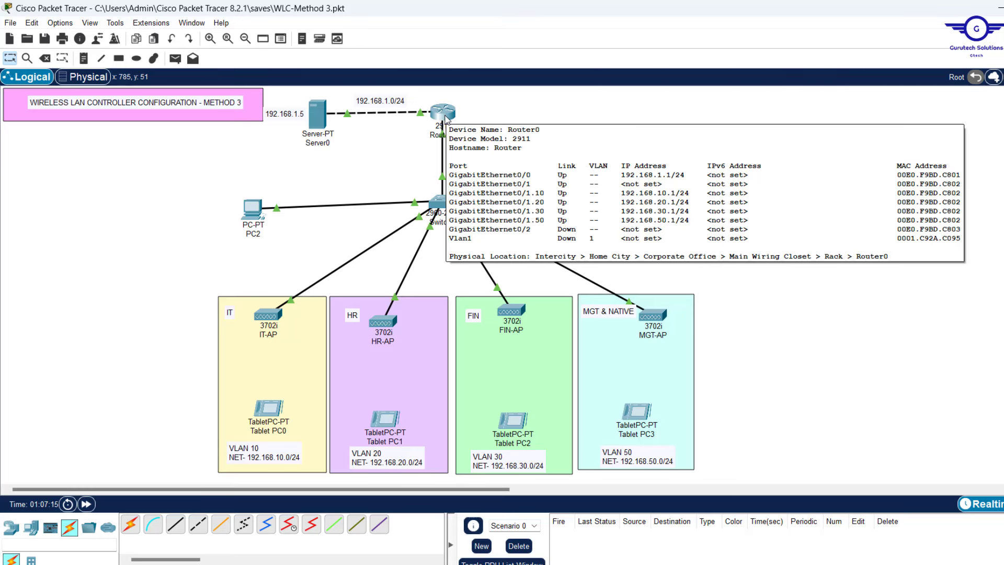
pyautogui.click(253, 209)
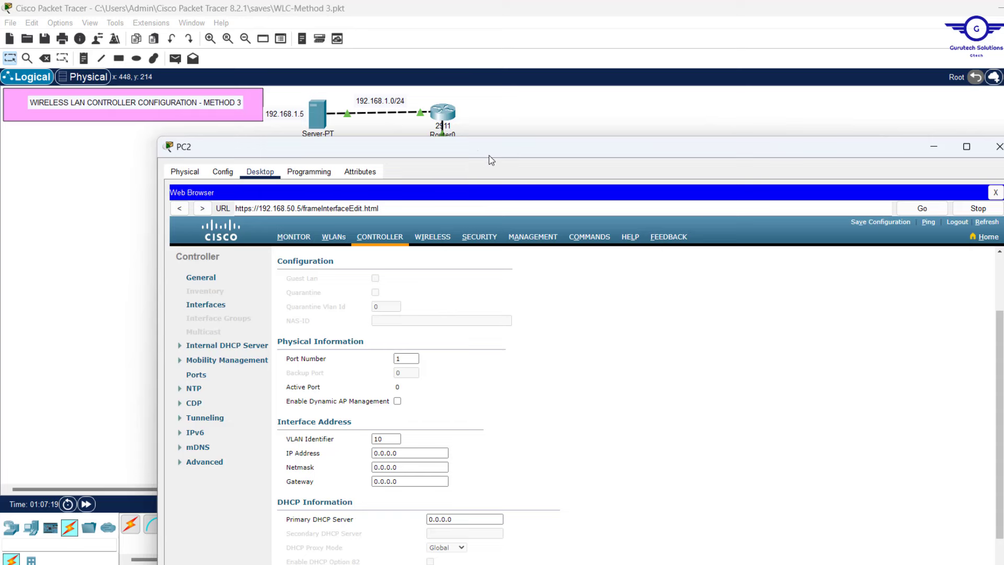
pyautogui.moveTo(473, 154); pyautogui.dragTo(467, 84)
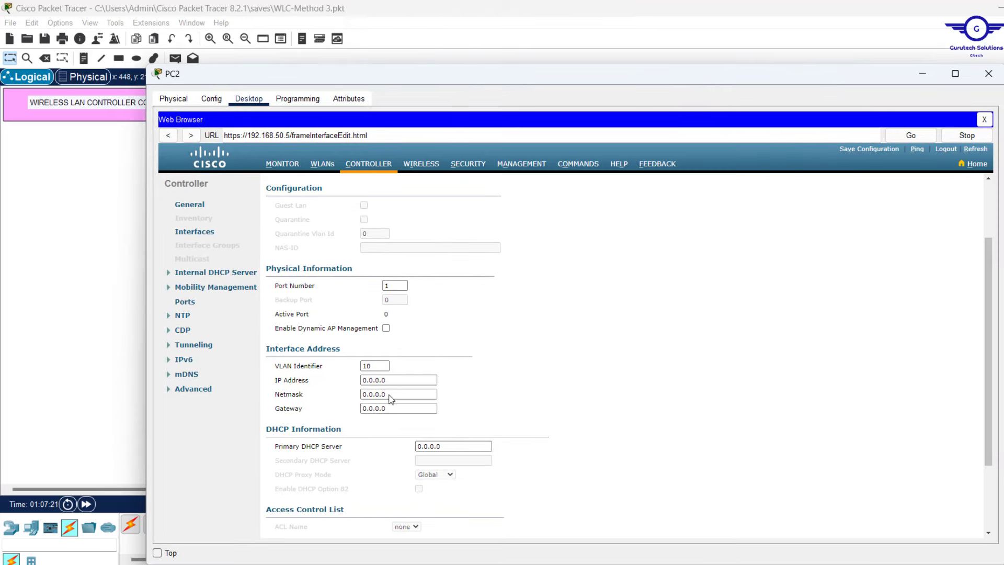
pyautogui.moveTo(413, 380); pyautogui.dragTo(272, 381)
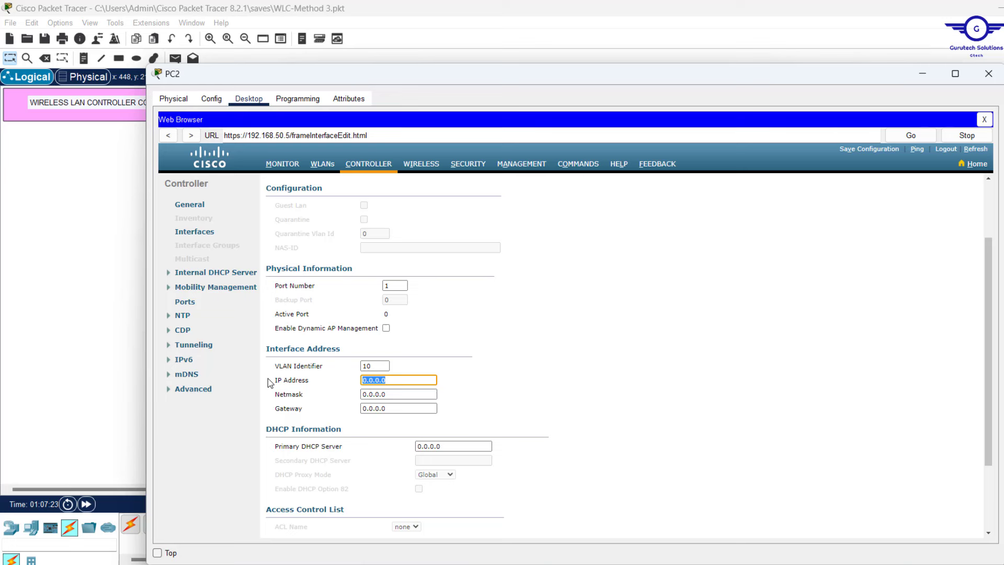
pyautogui.write('192.168.10.254')
pyautogui.press('BackSpace')
pyautogui.press('BackSpace')
pyautogui.press('BackSpace')
pyautogui.press('BackSpace')
pyautogui.write('7')
# Enter netmask 255.255.255.0 and the 192.168.10.1 gateway for VLAN10
pyautogui.moveTo(411, 395); pyautogui.dragTo(258, 400)
pyautogui.write('255')
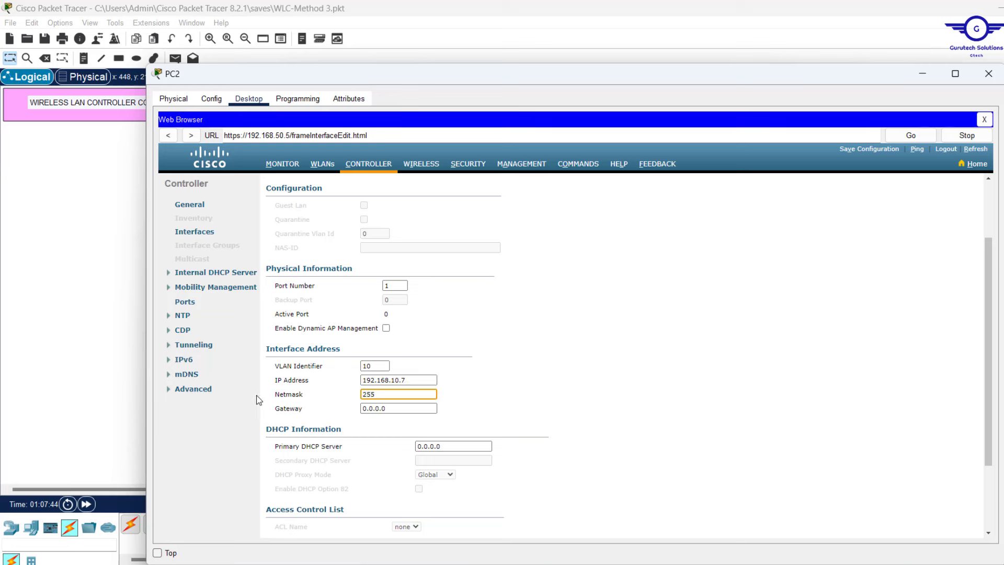
pyautogui.write('.255.255.0')
pyautogui.press('Tab')
pyautogui.write('192.168.10.25')
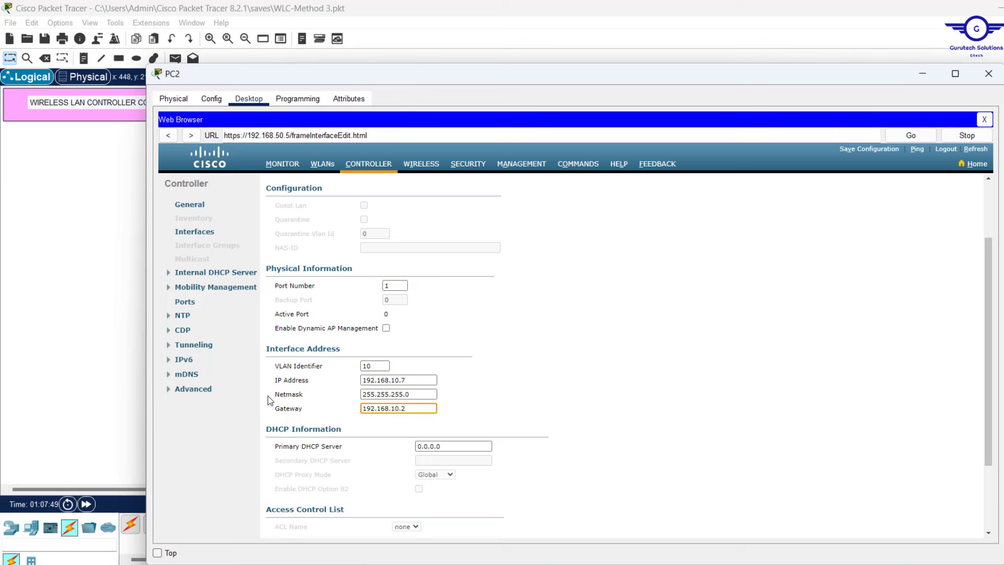
# Switch to the network topology and back to PC2's controller interface page
pyautogui.click(105, 329)
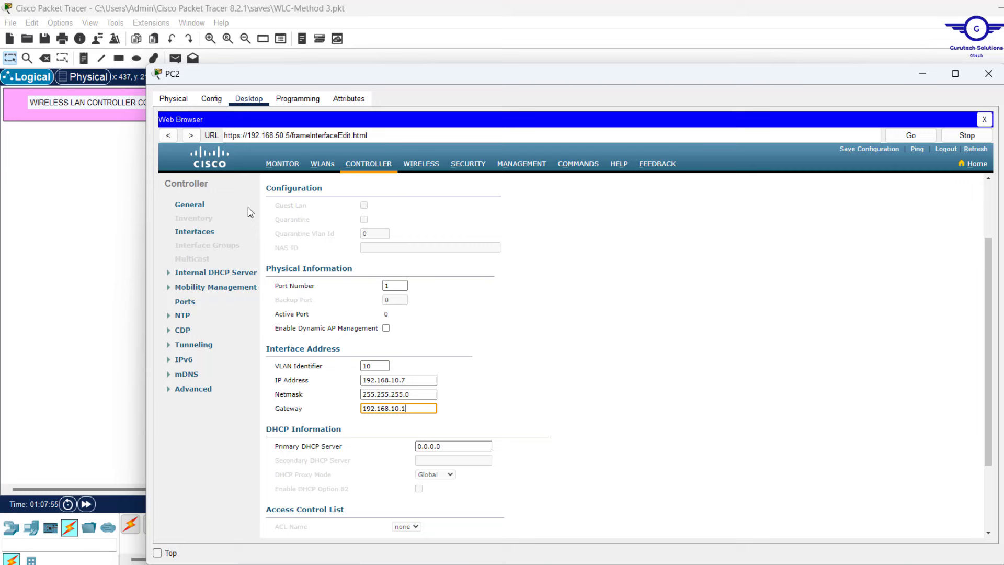
pyautogui.click(248, 207)
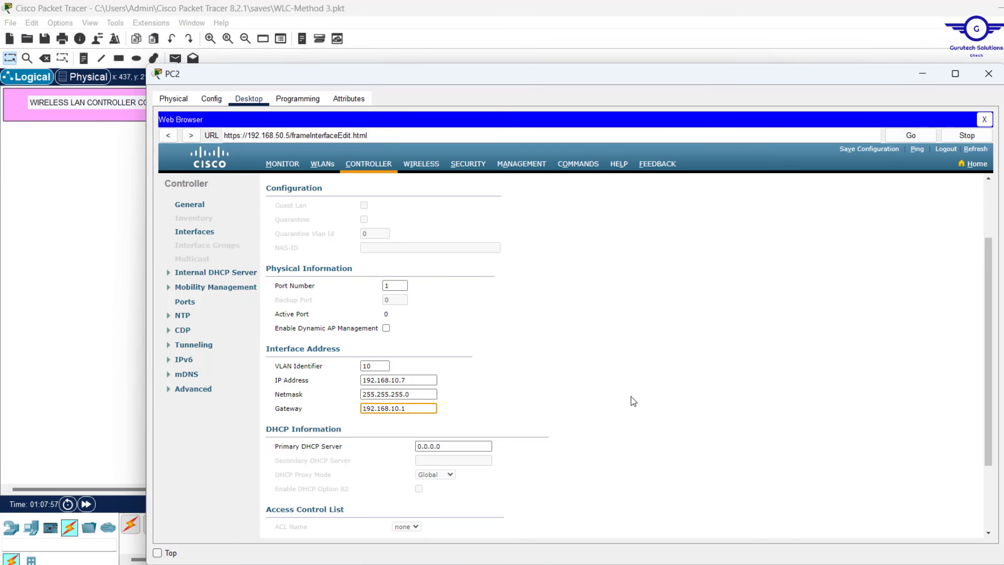
pyautogui.scroll(-3, 633, 401)
pyautogui.click(510, 342)
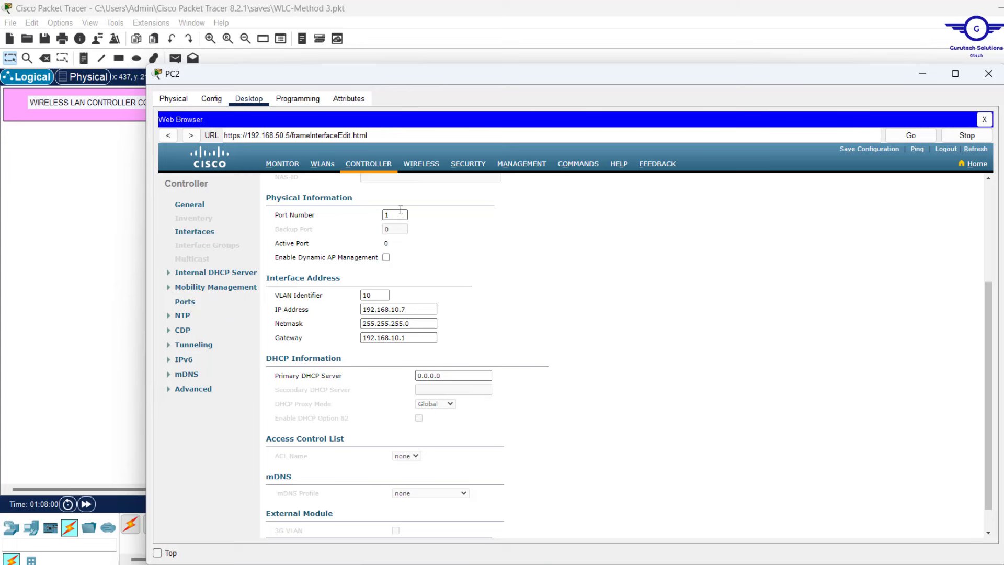
pyautogui.click(112, 229)
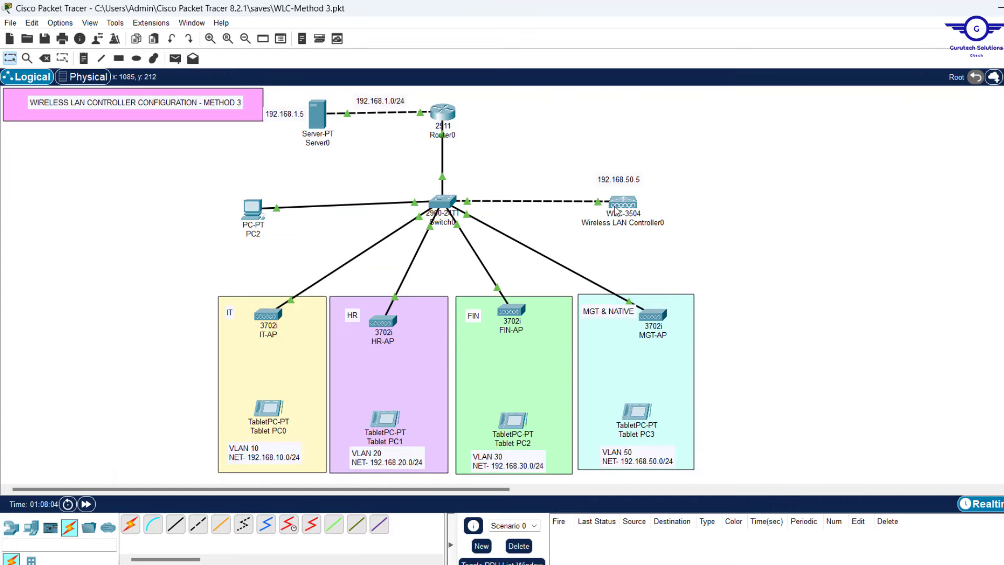
pyautogui.moveTo(599, 205)
pyautogui.click(251, 209)
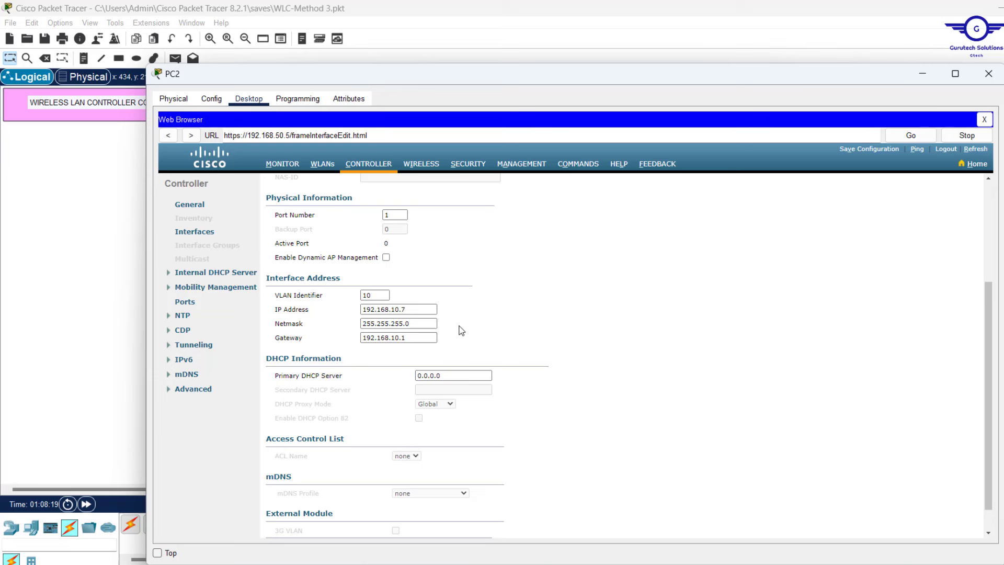
# Check the controller's 192.168.50.5 label in the topology, then return to PC2's interface page
pyautogui.moveTo(413, 309); pyautogui.dragTo(315, 315)
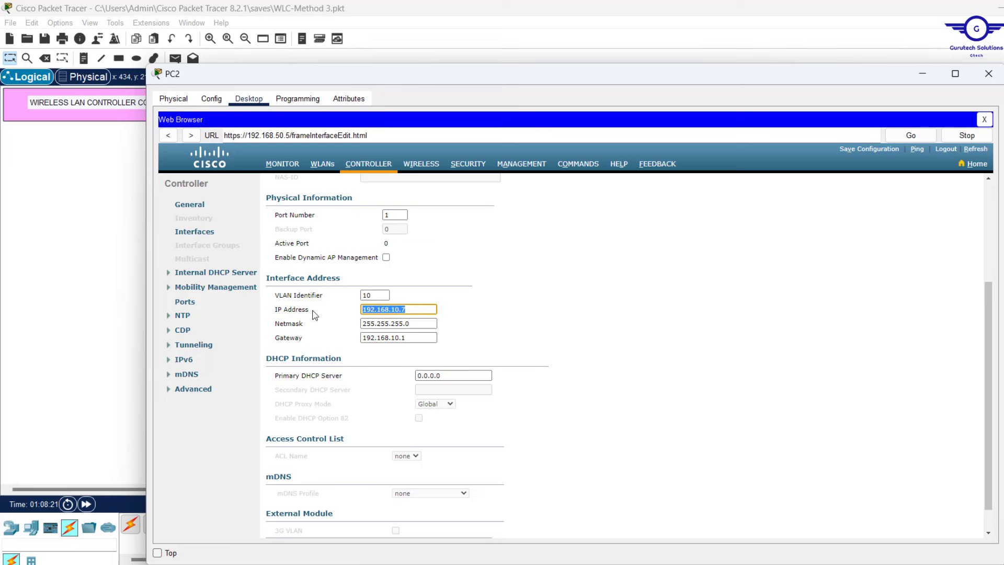
pyautogui.click(529, 348)
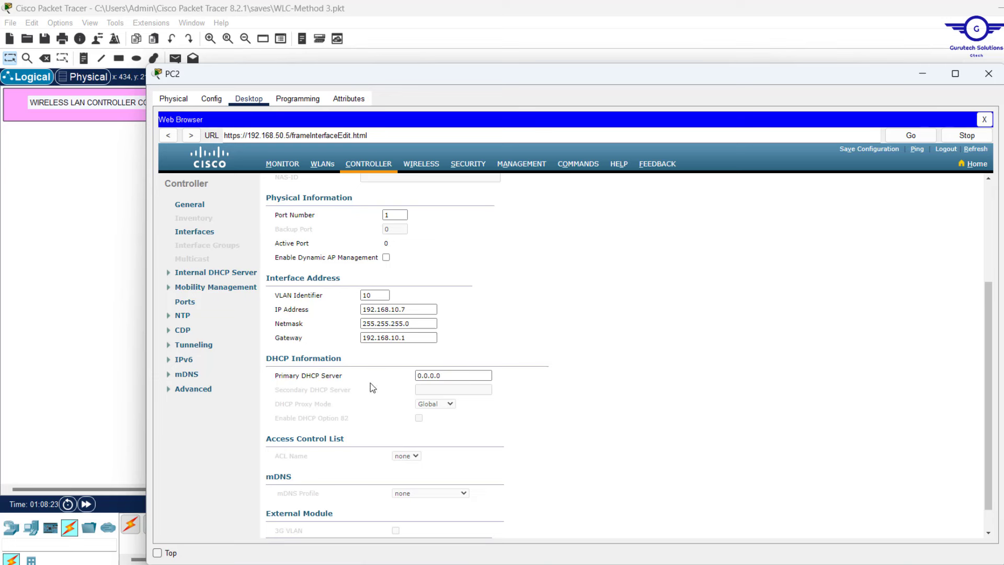
pyautogui.scroll(-2, 530, 402)
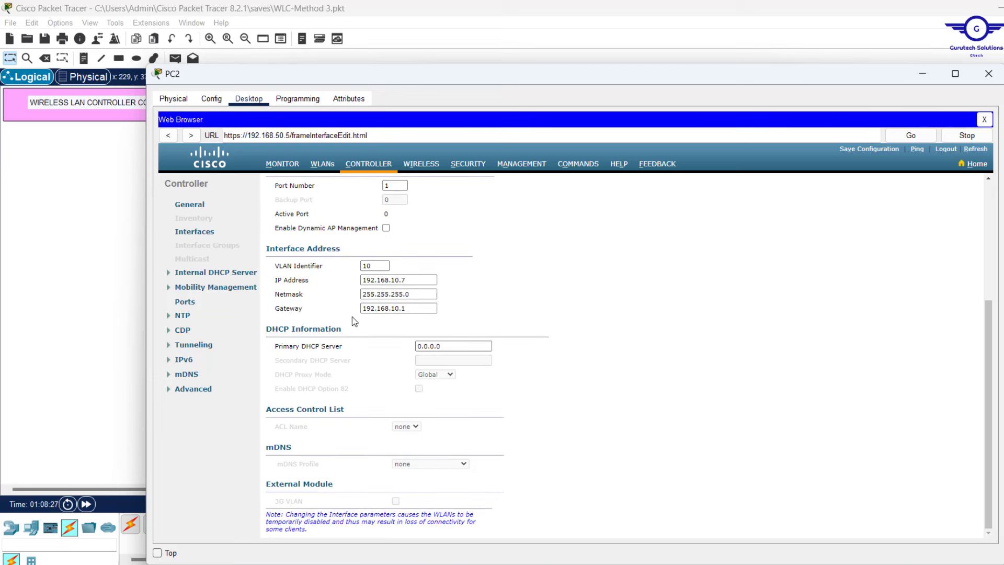
pyautogui.click(102, 237)
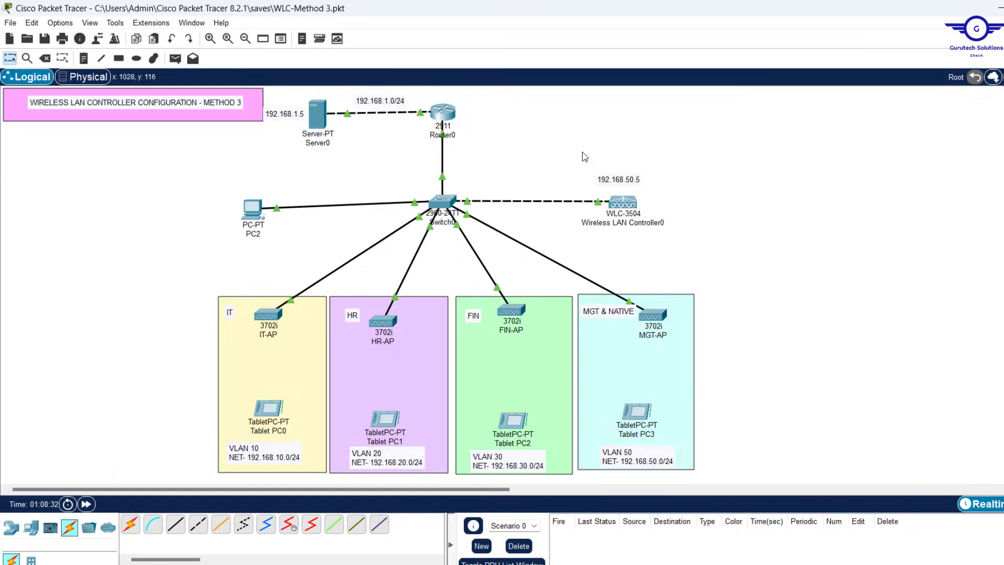
pyautogui.moveTo(584, 156); pyautogui.dragTo(692, 251)
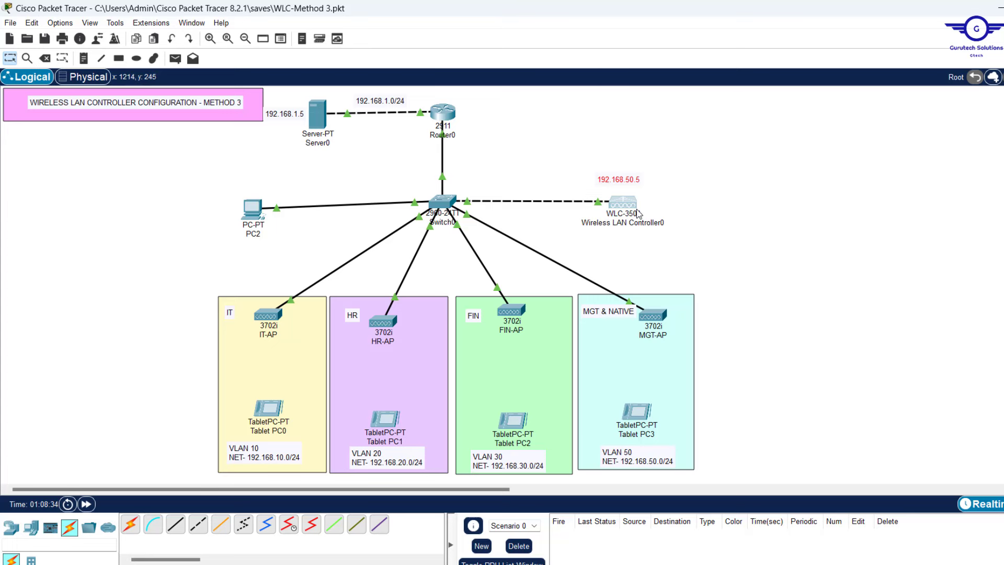
pyautogui.click(246, 223)
# Enter 192.168.1.5 as the VLAN10 primary DHCP server
pyautogui.click(460, 345)
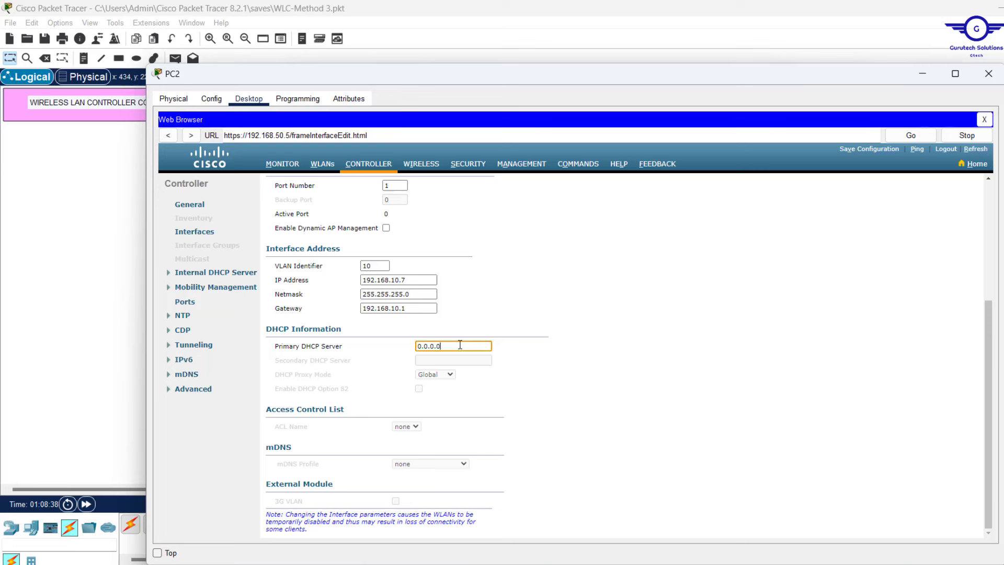
pyautogui.moveTo(460, 345); pyautogui.dragTo(281, 354)
pyautogui.write('192.168.10.254')
pyautogui.press('BackSpace')
pyautogui.press('BackSpace')
pyautogui.press('BackSpace')
pyautogui.write('.')
pyautogui.scroll(5, 606, 466)
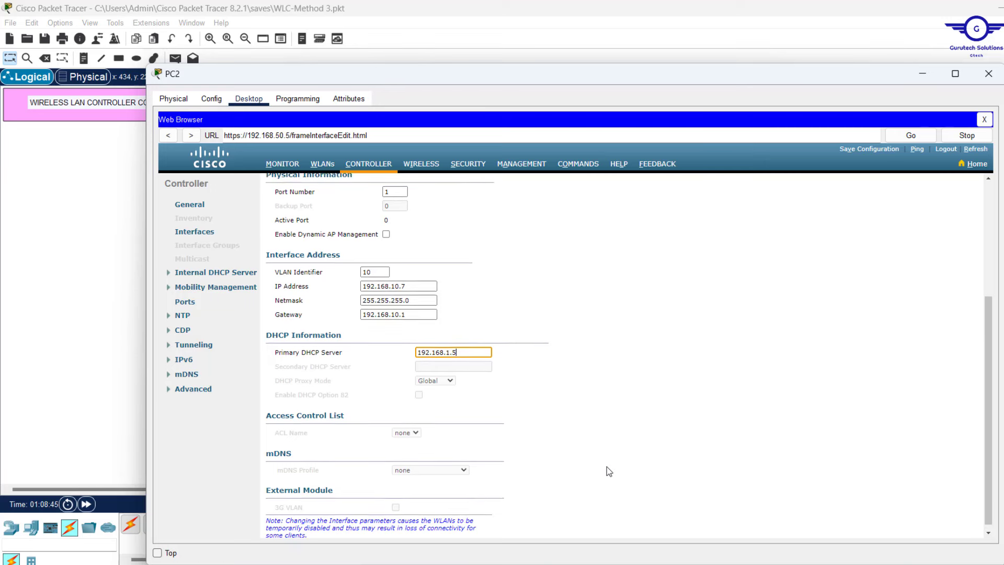
pyautogui.scroll(2, 606, 466)
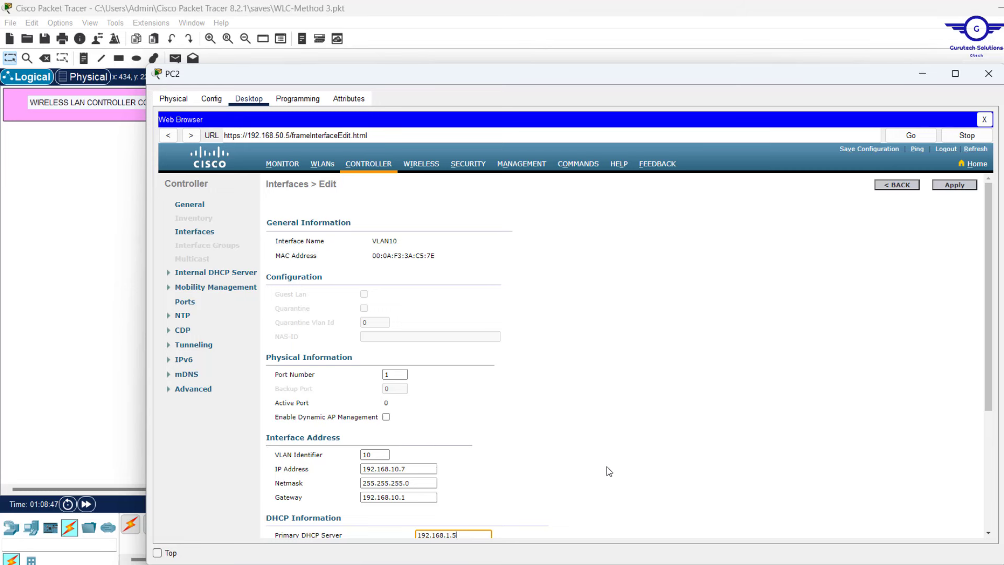
pyautogui.scroll(-5, 606, 467)
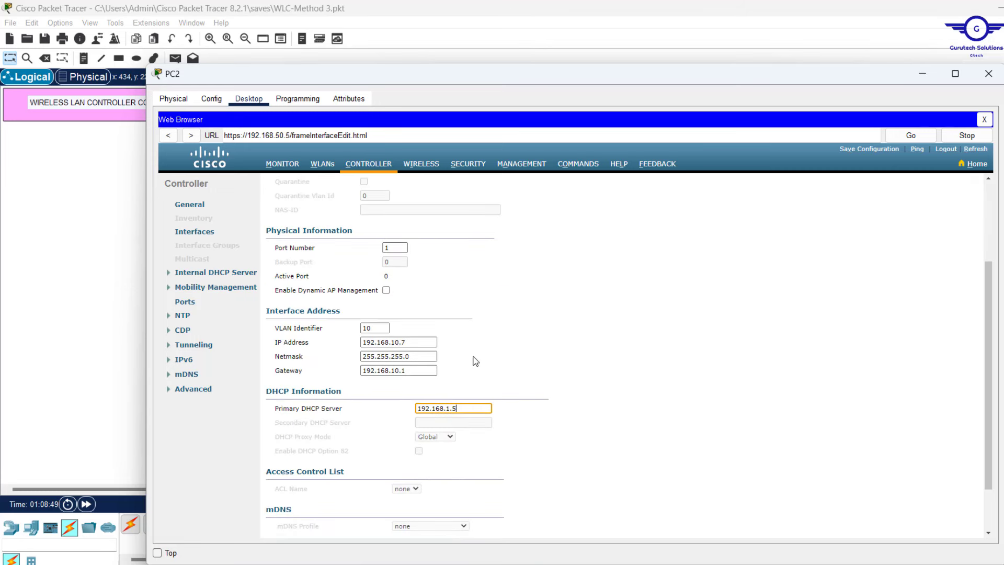
pyautogui.moveTo(508, 367); pyautogui.dragTo(264, 328)
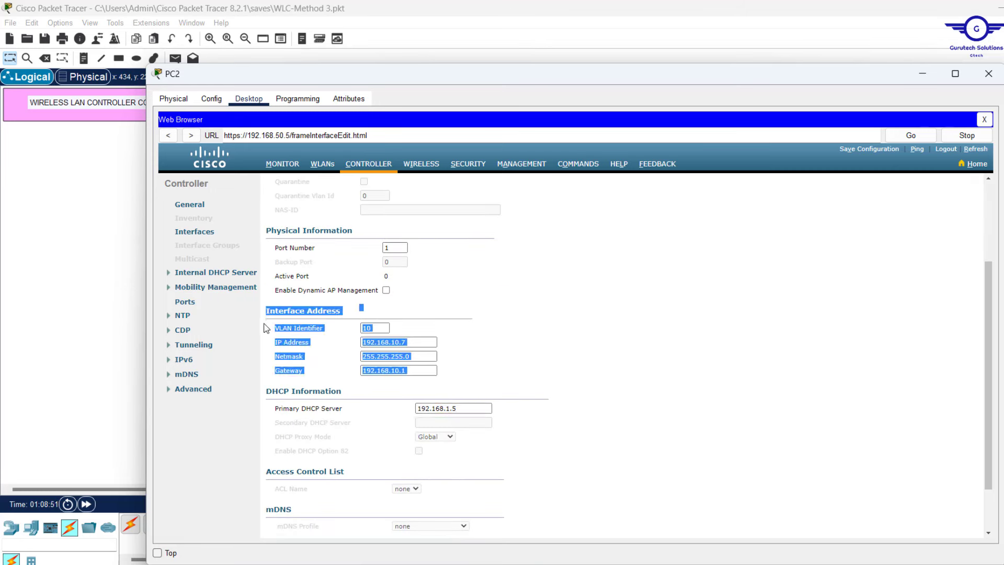
pyautogui.click(545, 351)
pyautogui.scroll(3, 565, 417)
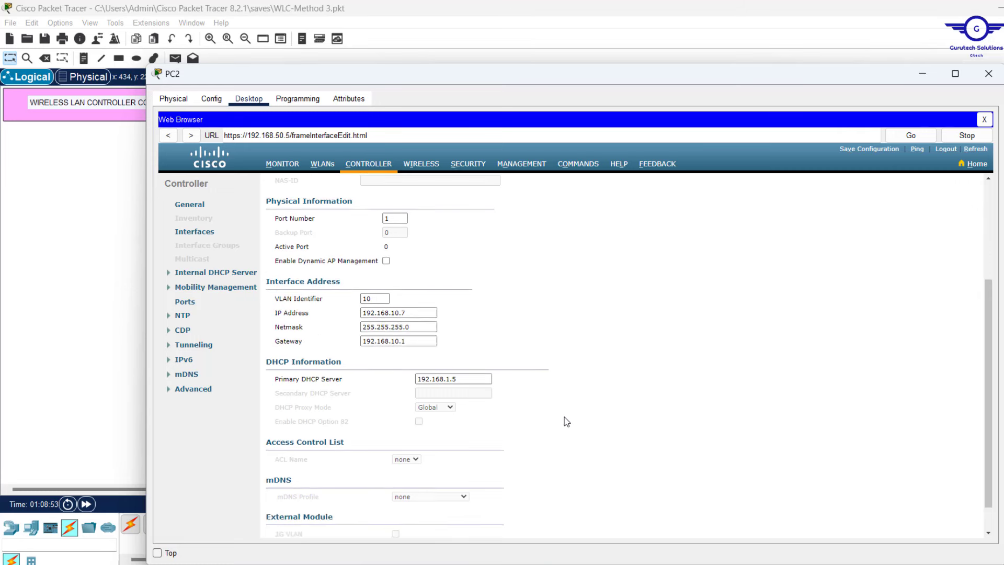
# Apply the VLAN10 settings, accepting the WLAN warnings, and go back to the Interfaces list
pyautogui.click(955, 185)
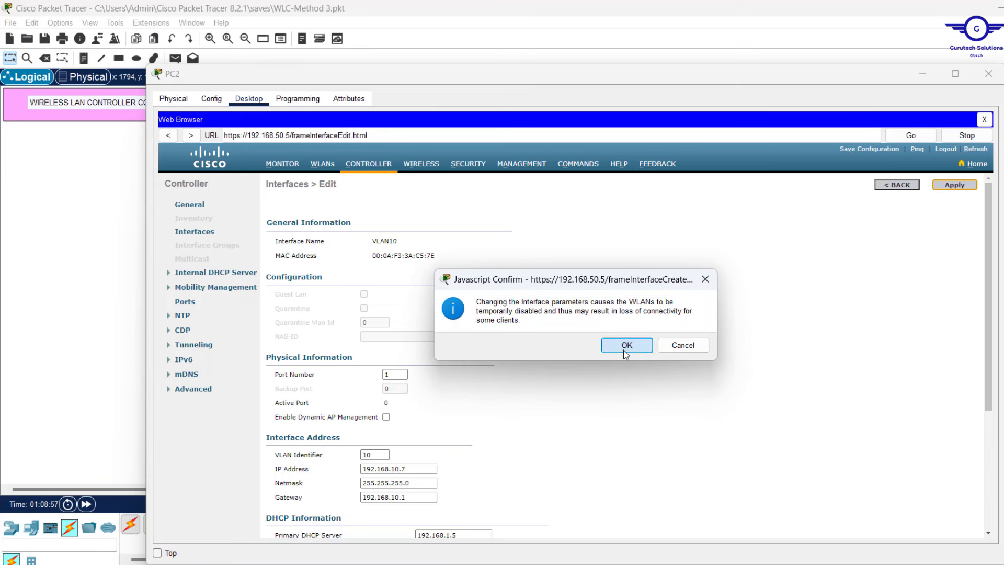
pyautogui.click(626, 345)
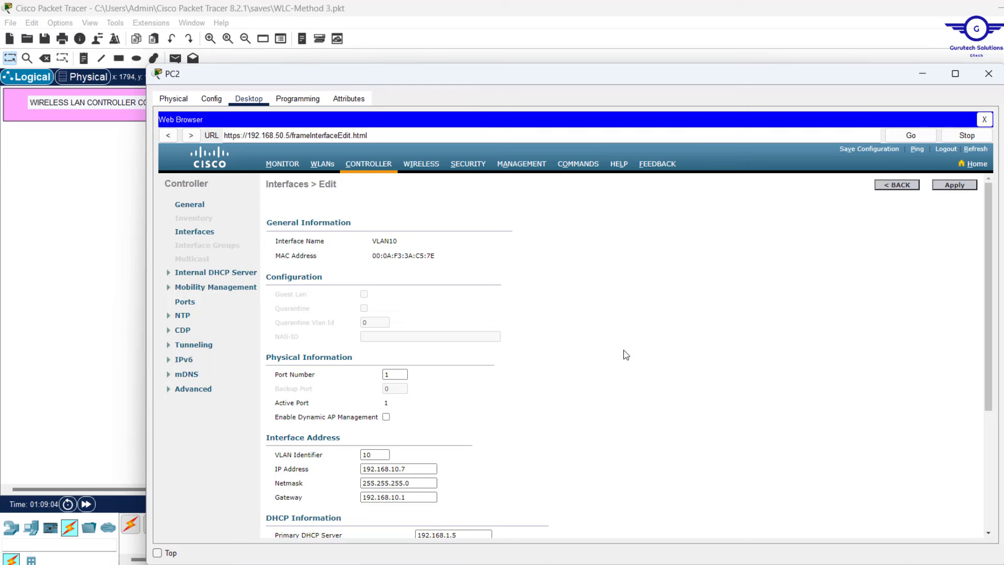
pyautogui.scroll(-4, 626, 354)
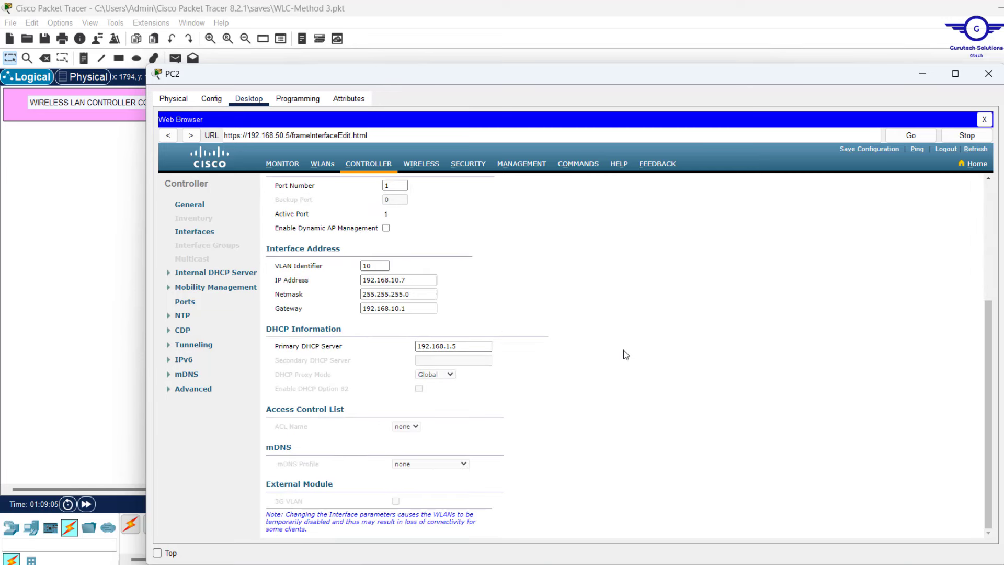
pyautogui.scroll(4, 626, 354)
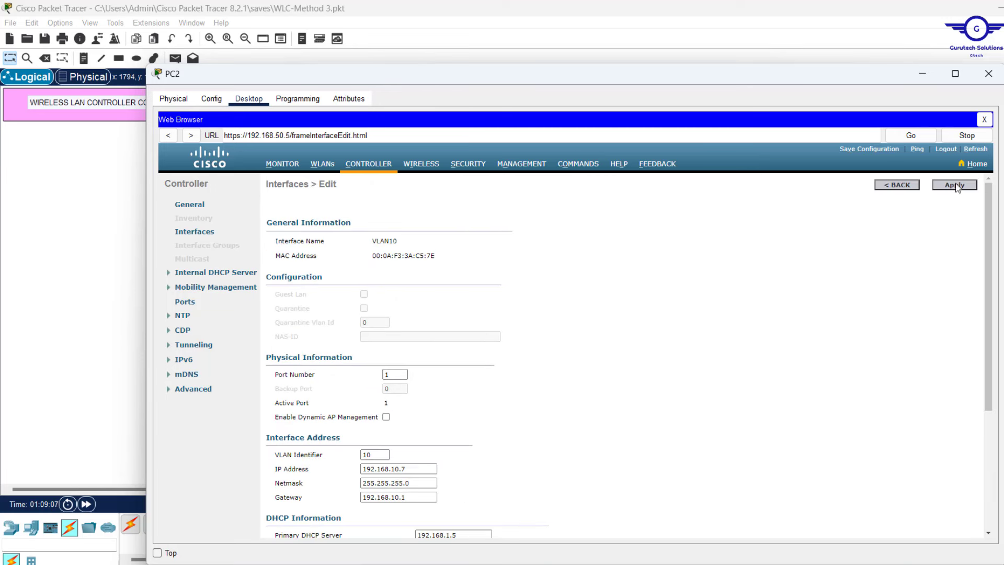
pyautogui.click(954, 184)
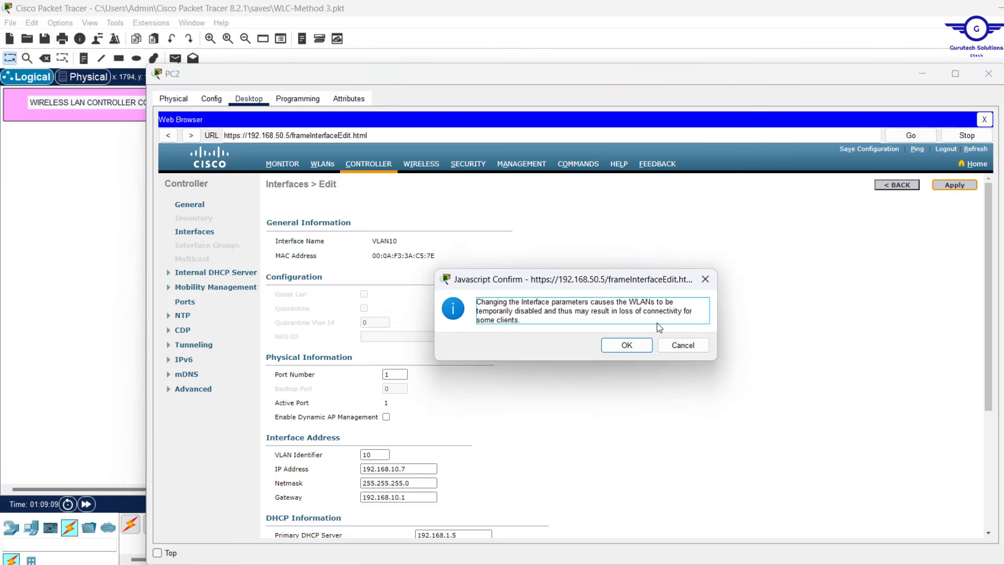
pyautogui.click(627, 351)
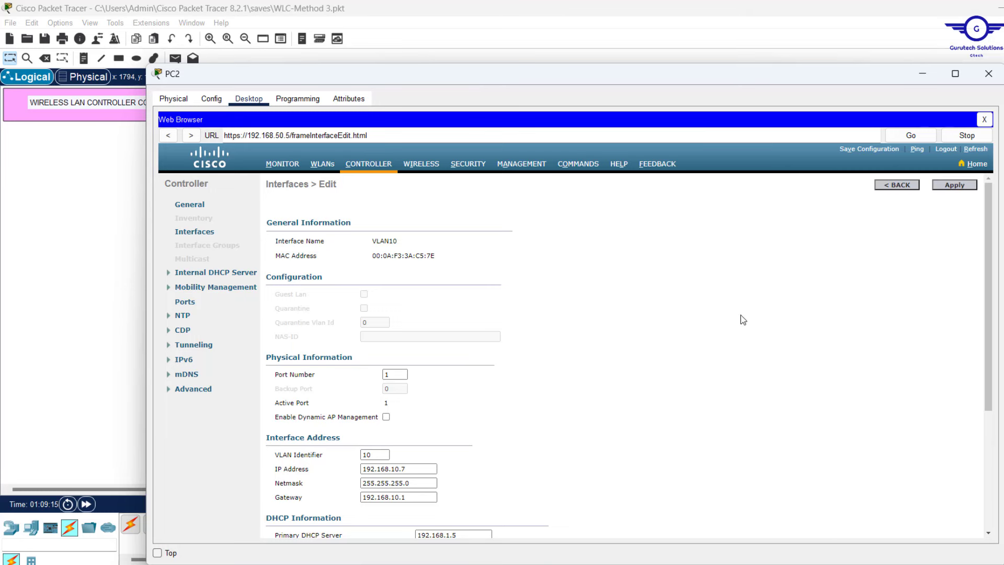
pyautogui.click(905, 184)
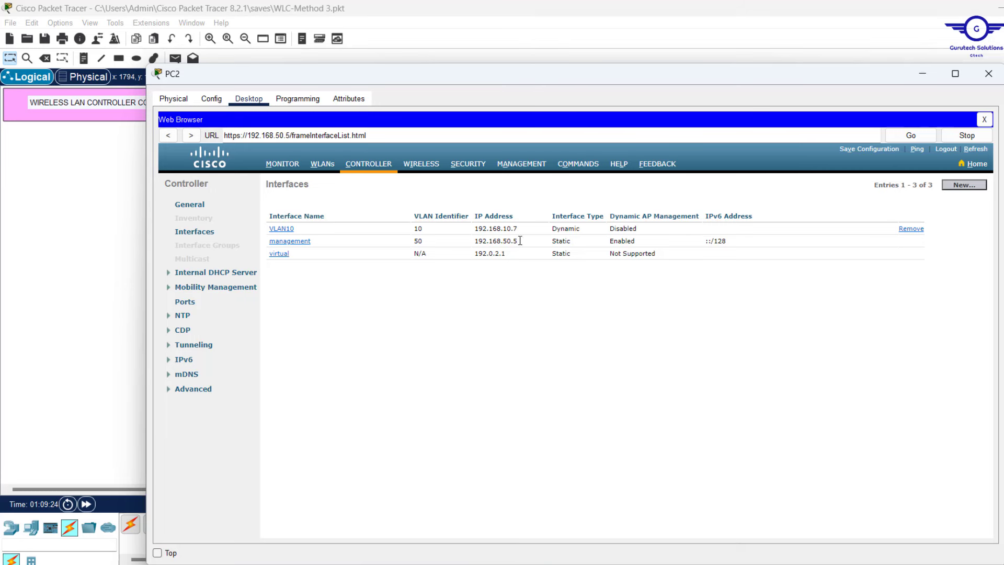
# Create a new controller interface named VLAN20 with VLAN ID 20
pyautogui.click(970, 187)
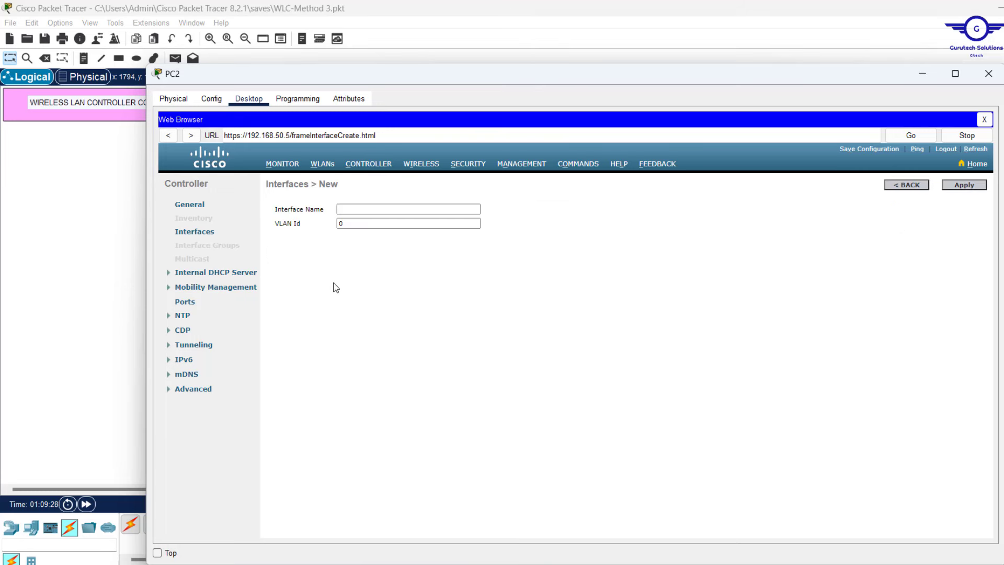
pyautogui.click(356, 207)
pyautogui.write('VLAN20')
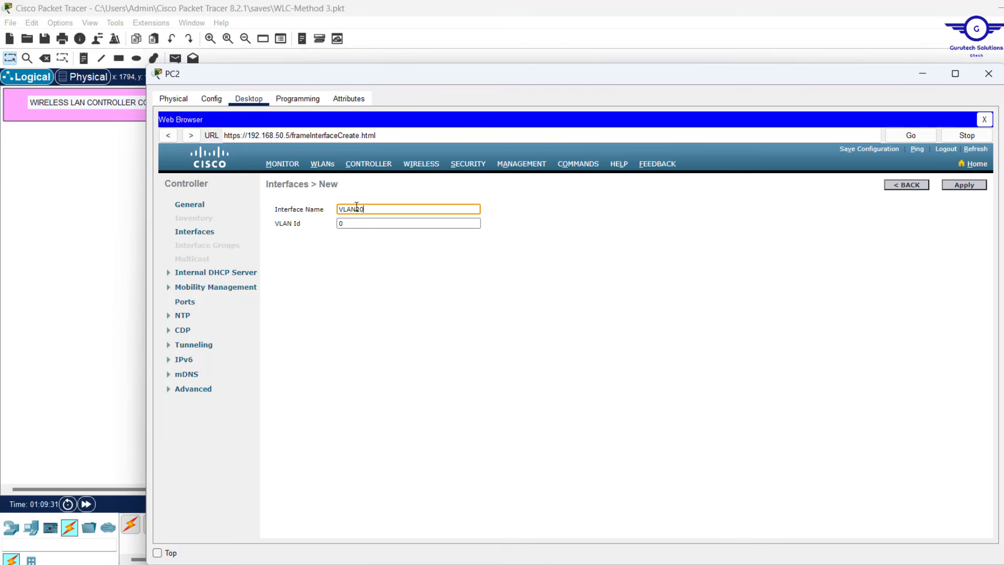
pyautogui.click(340, 223)
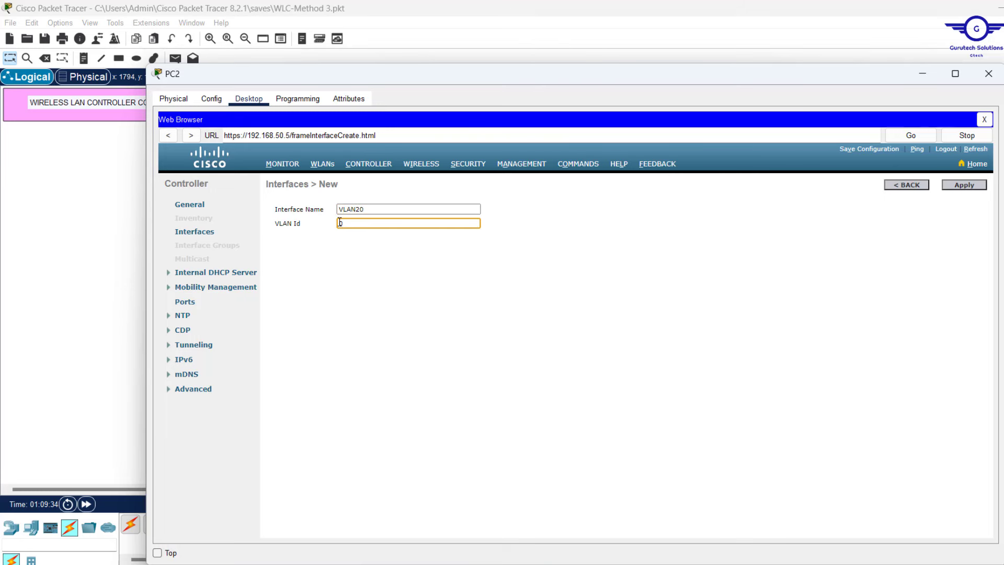
pyautogui.click(956, 186)
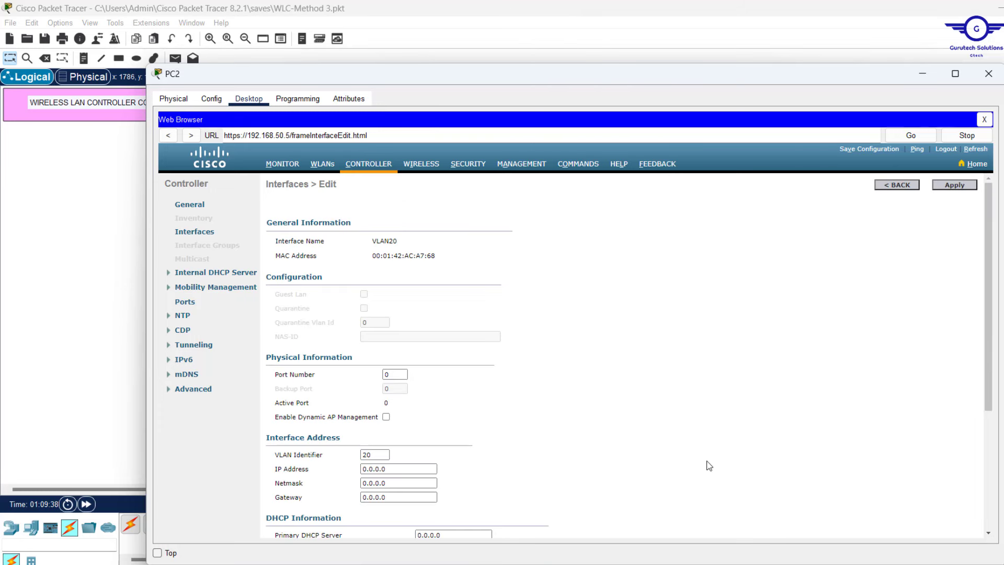
# Set VLAN20 to port 1 with IP 192.168.20.7, netmask 255.255.255.0 and gateway 192.168.20.1
pyautogui.doubleClick(403, 375)
pyautogui.write('1')
pyautogui.scroll(-4, 549, 443)
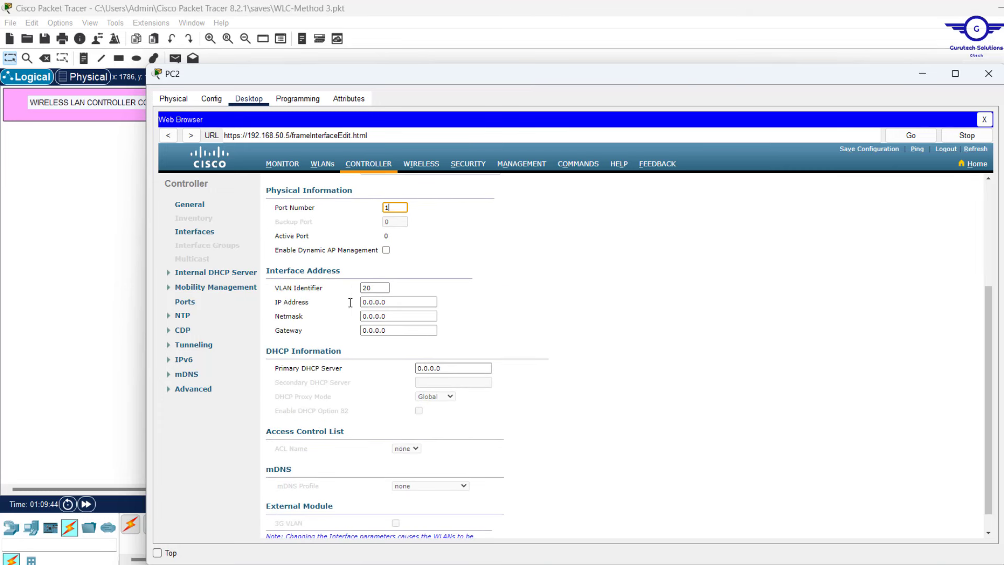
pyautogui.doubleClick(407, 301)
pyautogui.write('192.168.10.254')
pyautogui.press('BackSpace')
pyautogui.press('BackSpace')
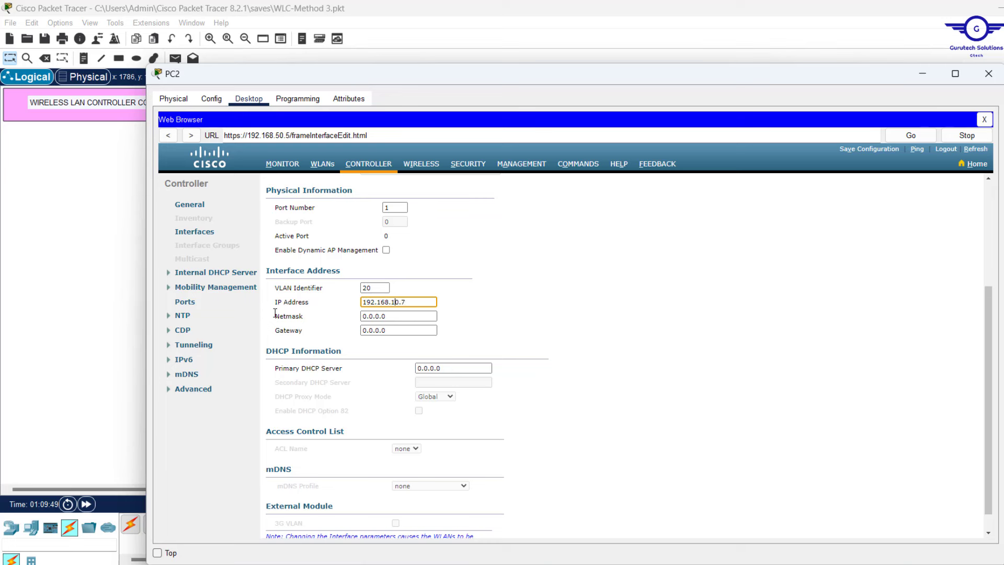
pyautogui.press('BackSpace')
pyautogui.write('2')
pyautogui.press('Tab')
pyautogui.write('25')
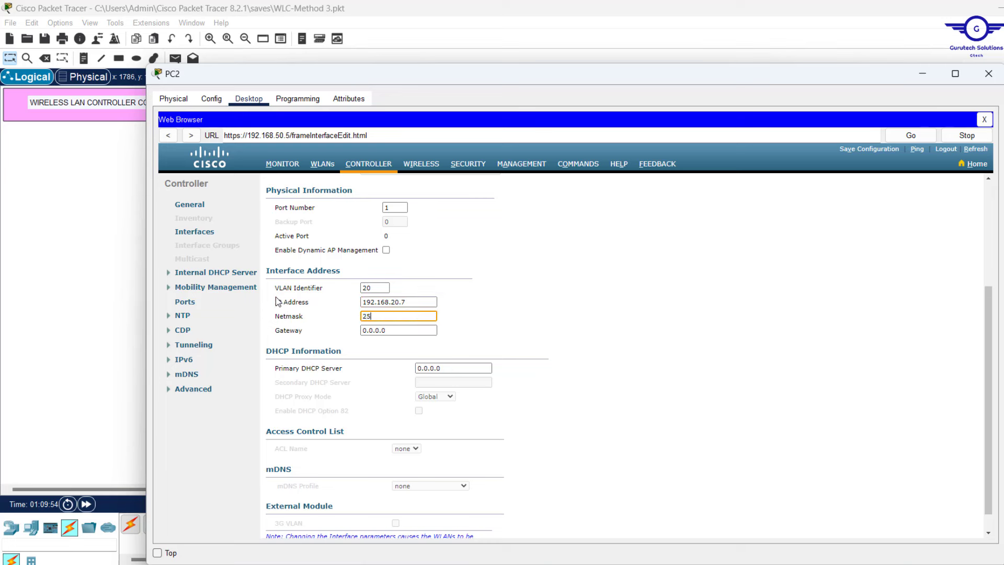
pyautogui.write('5.255.255.0')
pyautogui.press('Tab')
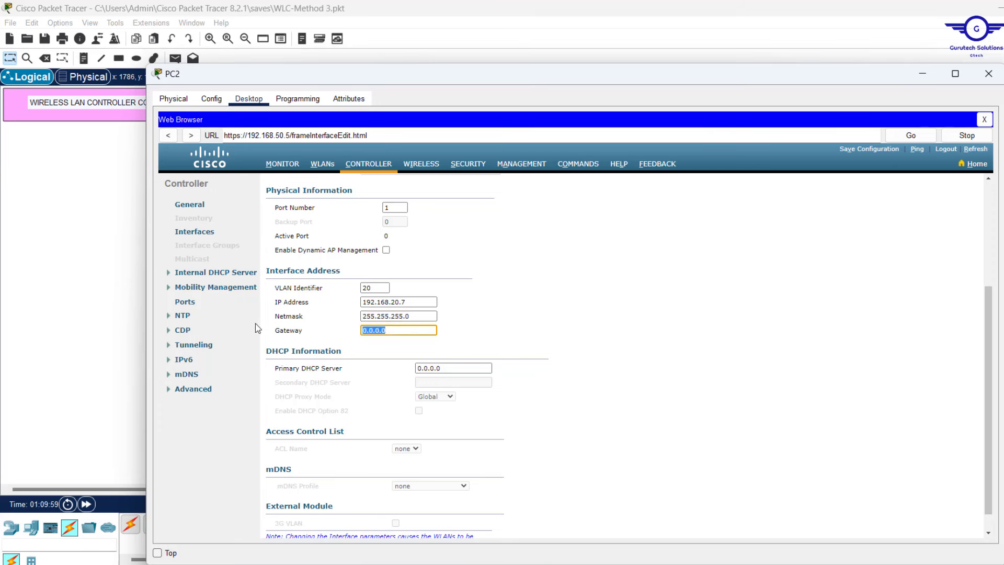
pyautogui.write('192.168.20.1')
# Enter 192.168.1.5 as the VLAN20 primary DHCP server
pyautogui.tripleClick(462, 368)
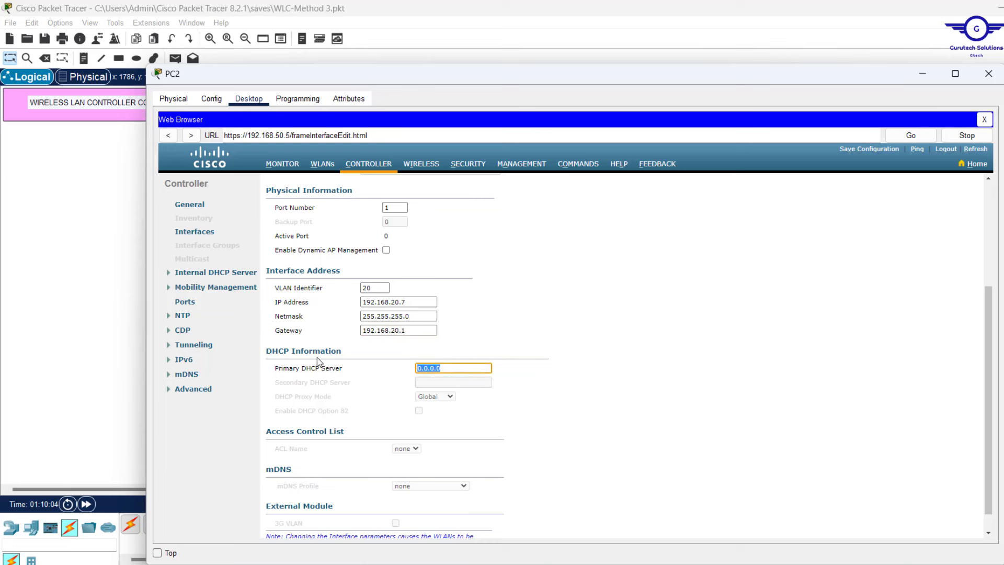
pyautogui.write('192.168.10.254')
pyautogui.press('BackSpace')
pyautogui.press('BackSpace')
pyautogui.press('BackSpace')
pyautogui.write('.5')
pyautogui.scroll(-1, 426, 419)
pyautogui.scroll(6, 427, 419)
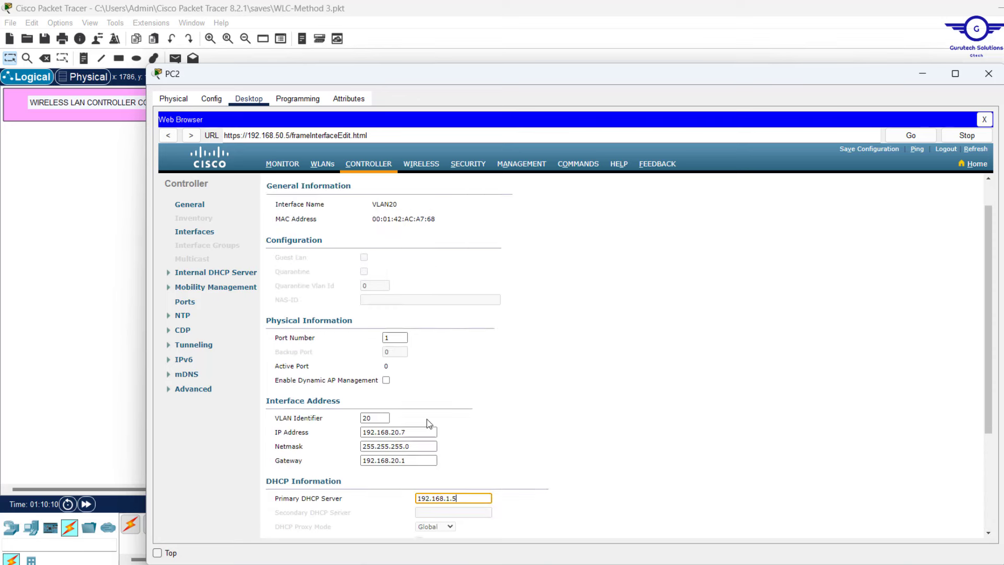
pyautogui.scroll(-5, 427, 419)
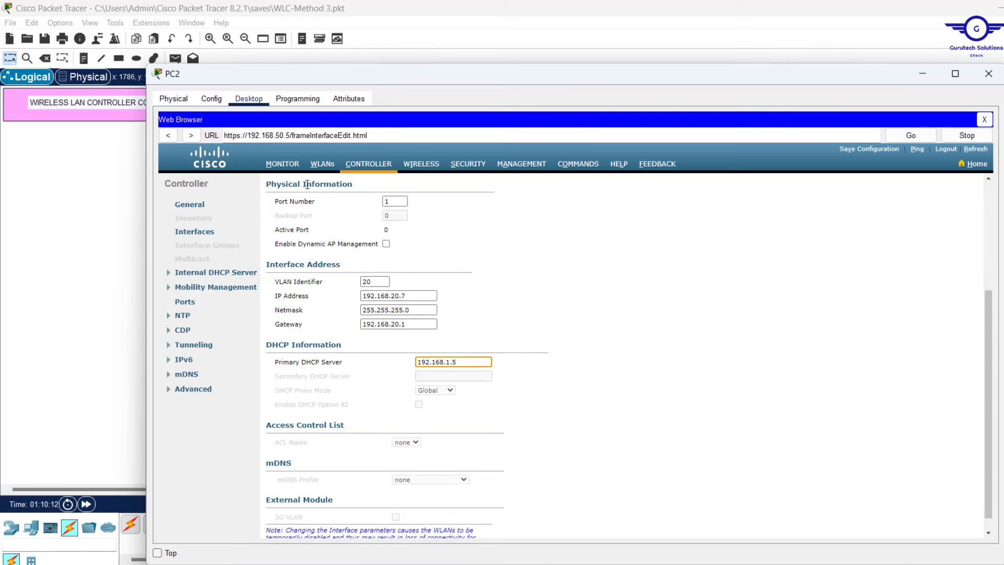
# Review the port and DHCP values, then apply the VLAN20 settings and accept the warning
pyautogui.moveTo(261, 183); pyautogui.dragTo(513, 360)
pyautogui.click(645, 279)
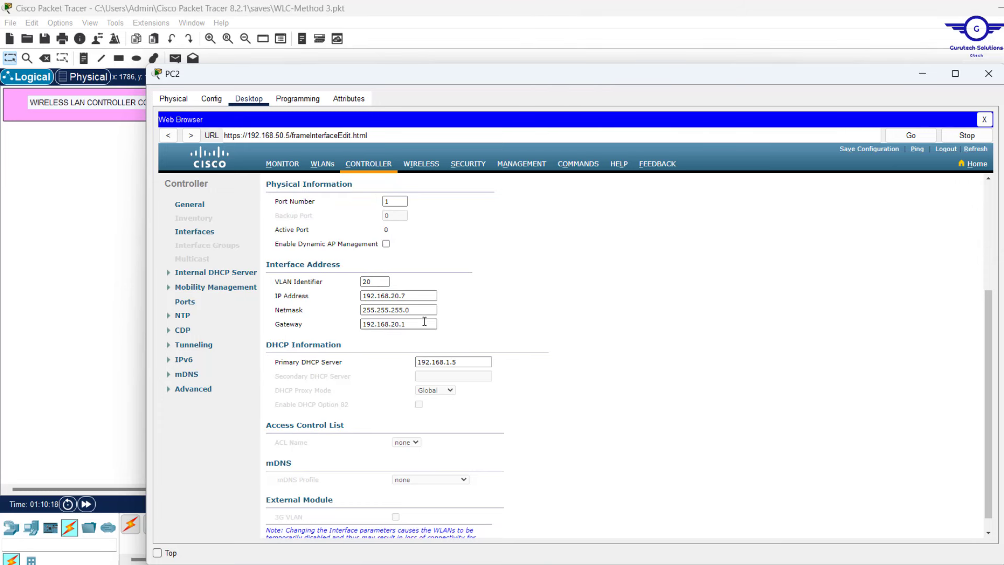
pyautogui.doubleClick(393, 201)
pyautogui.moveTo(473, 361); pyautogui.dragTo(349, 370)
pyautogui.scroll(3, 560, 296)
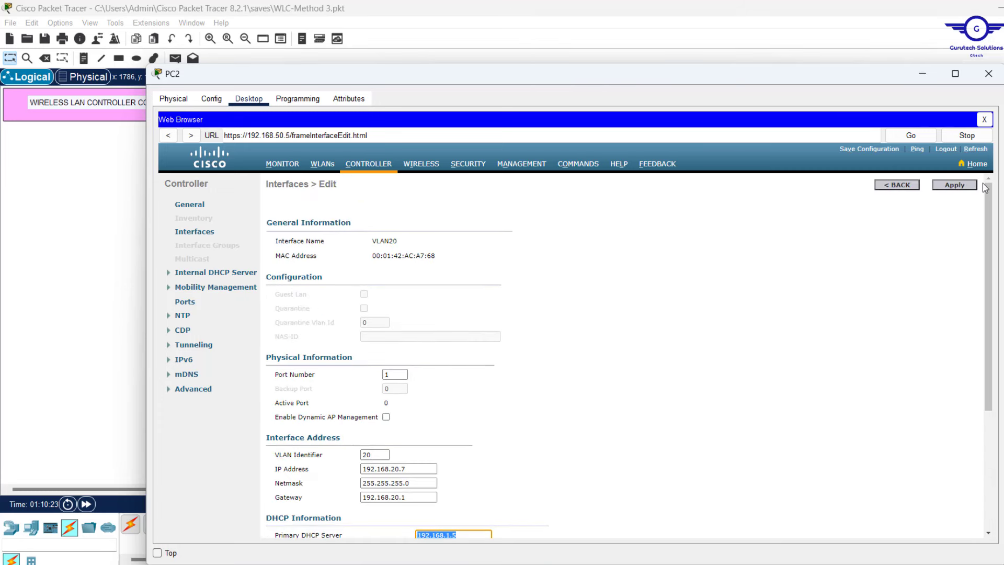
pyautogui.click(955, 185)
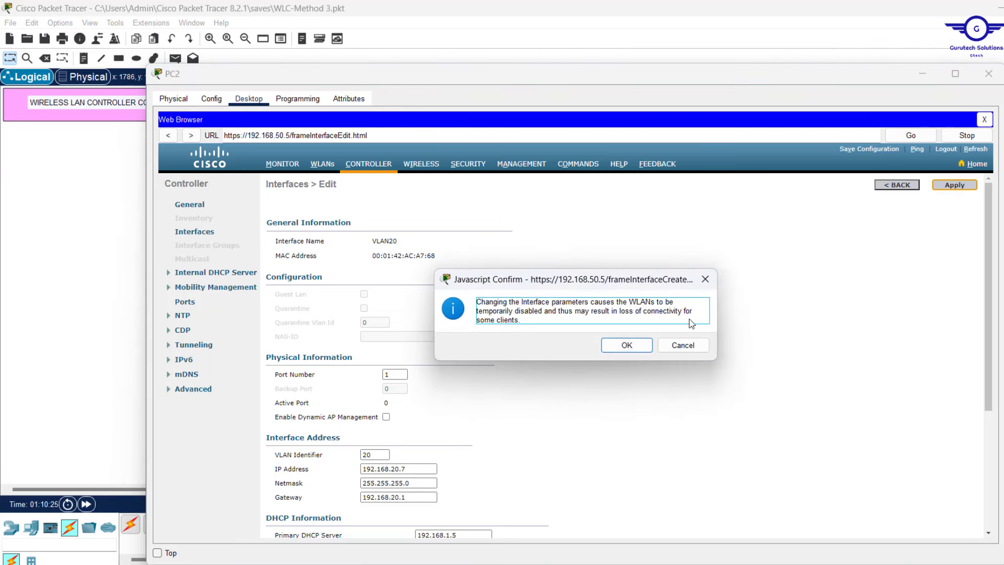
pyautogui.click(645, 345)
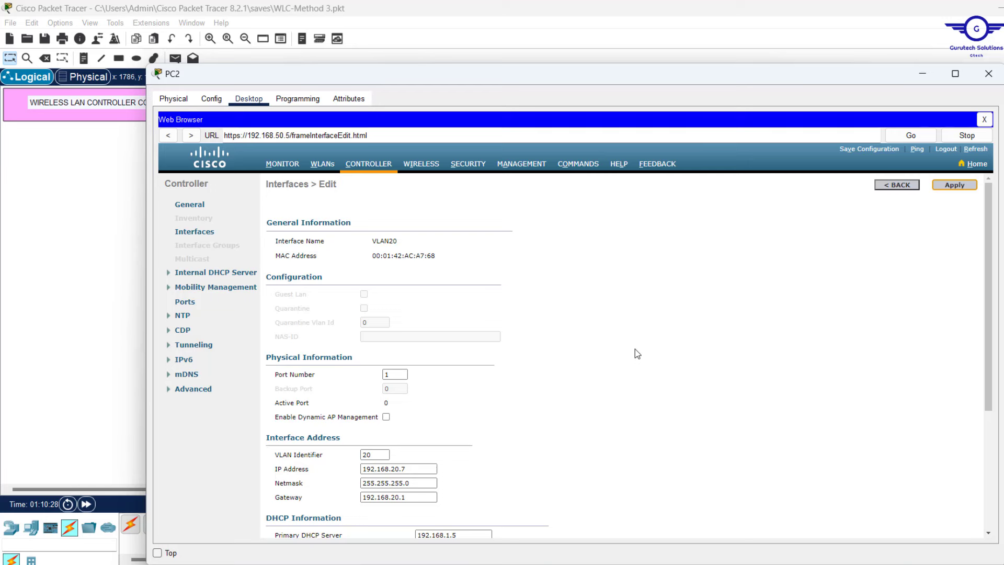
# Create a new interface named VLAN30 with VLAN ID 30
pyautogui.click(897, 185)
pyautogui.click(965, 185)
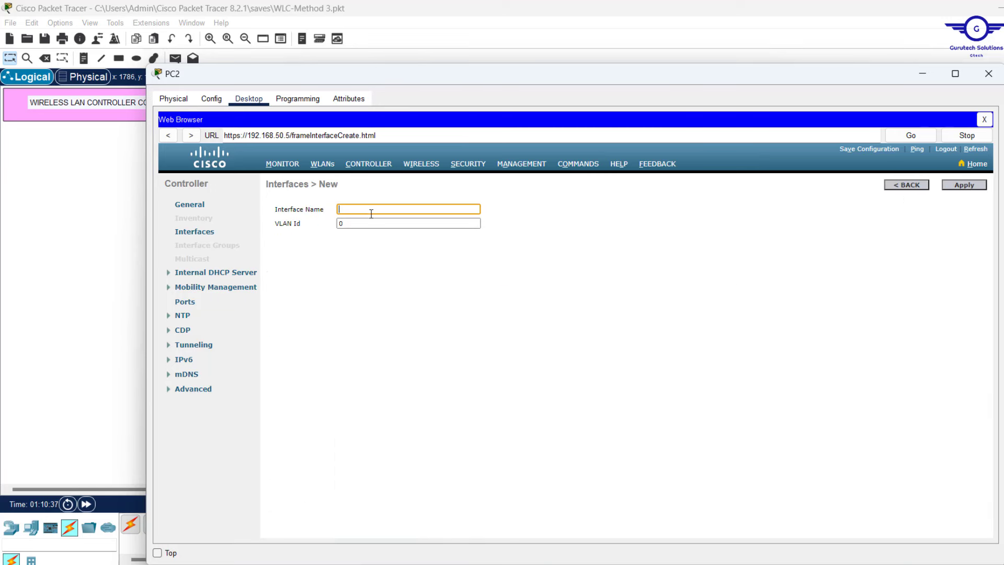
pyautogui.write('VLAN30')
pyautogui.press('Tab')
pyautogui.write('30')
pyautogui.click(963, 184)
# Give VLAN30 IP 192.168.30.7/255.255.255.0, gateway 192.168.30.1, DHCP server 192.168.1.5, and apply
pyautogui.scroll(-3, 628, 366)
pyautogui.tripleClick(399, 297)
pyautogui.write('192.168.30.7')
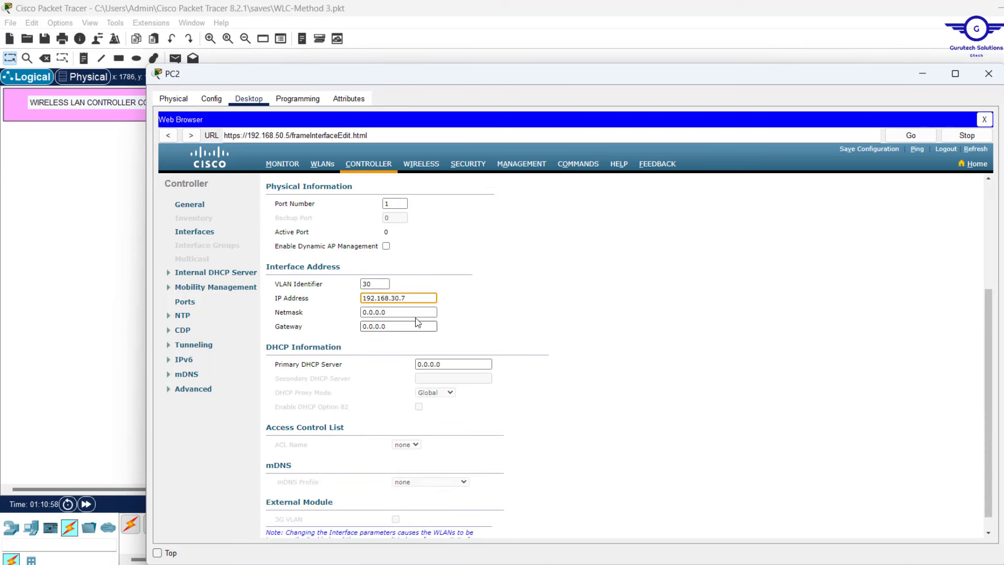
pyautogui.press('Tab')
pyautogui.write('255.255.255.0')
pyautogui.press('Tab')
pyautogui.write('192.168.30.1')
pyautogui.press('Tab')
pyautogui.write('192.168.1.5')
pyautogui.scroll(5, 627, 366)
pyautogui.click(954, 185)
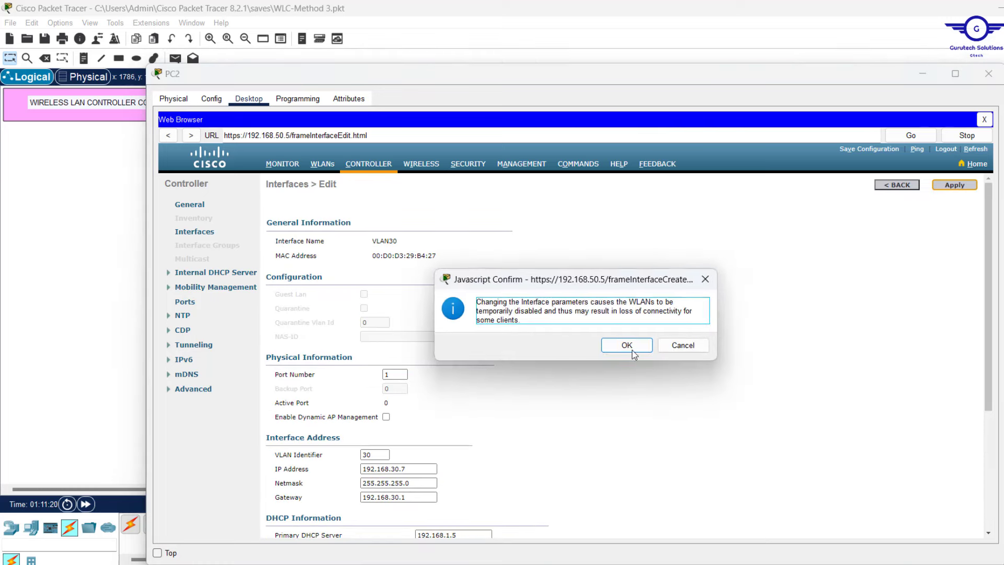
pyautogui.click(632, 343)
# Try twice to create a VLAN50 interface with VLAN ID 5, then return to the Interfaces list
pyautogui.click(897, 185)
pyautogui.click(967, 184)
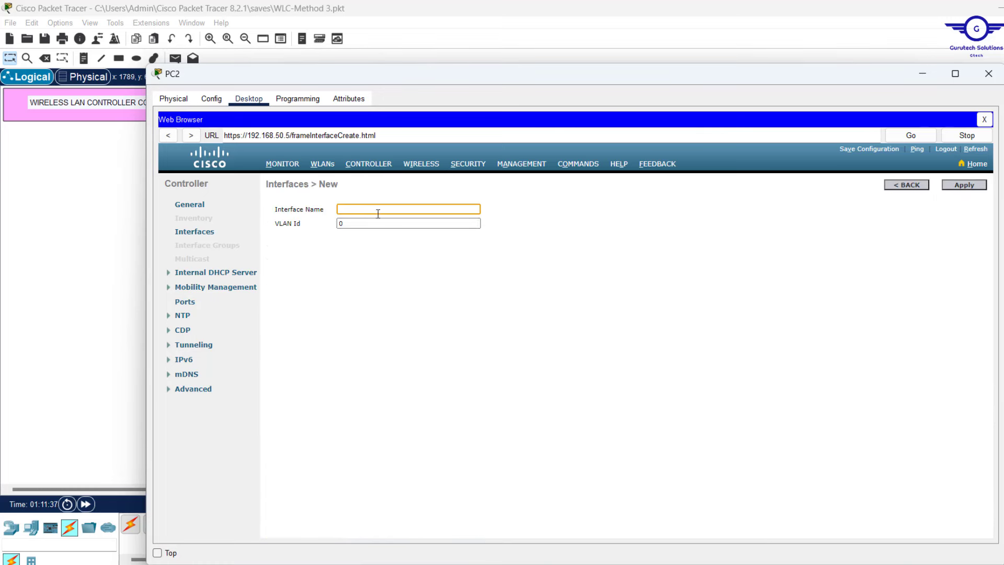
pyautogui.write('VLAN50')
pyautogui.press('Tab')
pyautogui.write('5')
pyautogui.click(963, 184)
pyautogui.click(372, 209)
pyautogui.write('VLAN50')
pyautogui.press('Tab')
pyautogui.write('5')
pyautogui.click(963, 187)
pyautogui.click(907, 186)
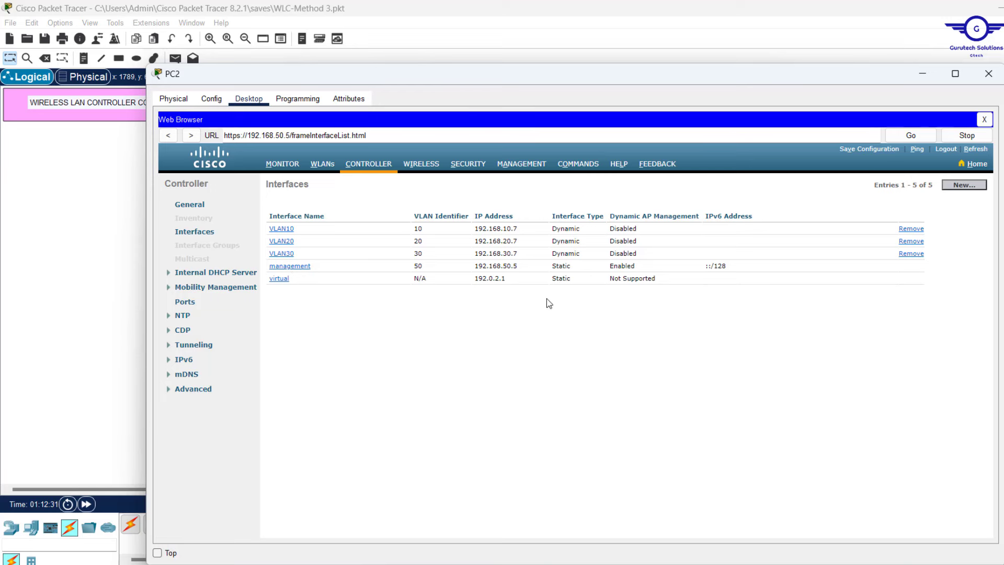
pyautogui.moveTo(761, 269); pyautogui.dragTo(272, 270)
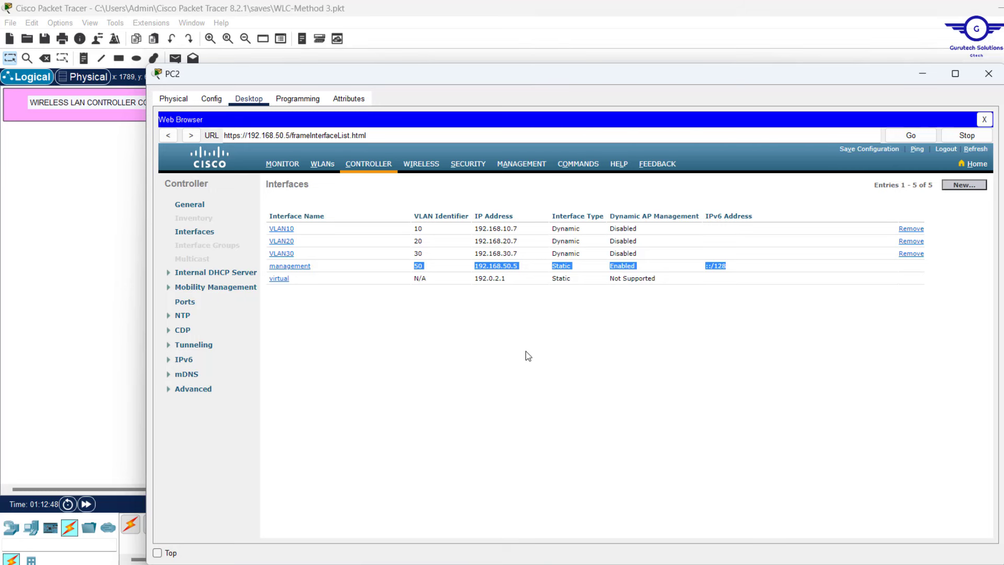
# Remove WLAN 1 'test@123' from the controller's WLANs list and confirm the deletion
pyautogui.click(322, 164)
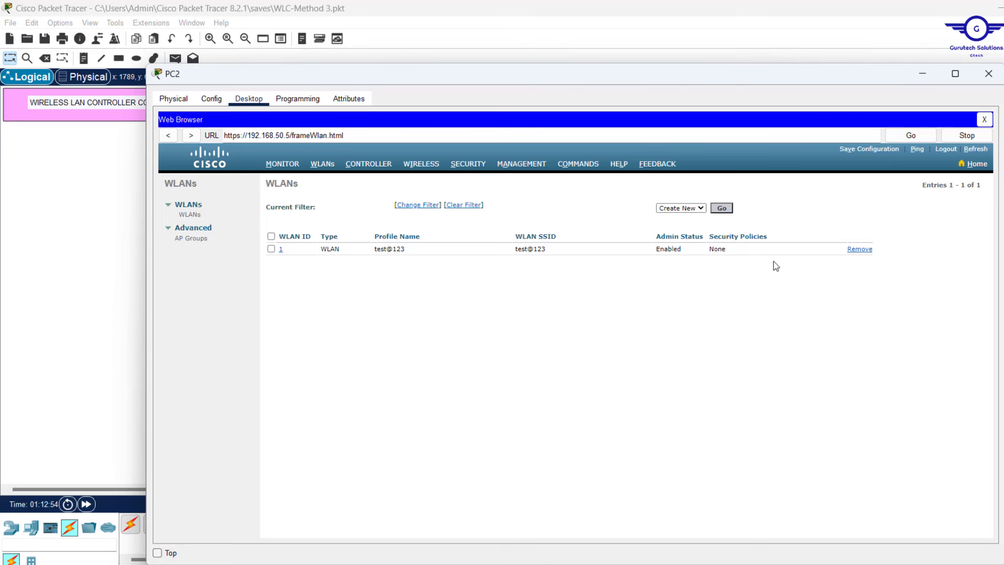
pyautogui.doubleClick(567, 249)
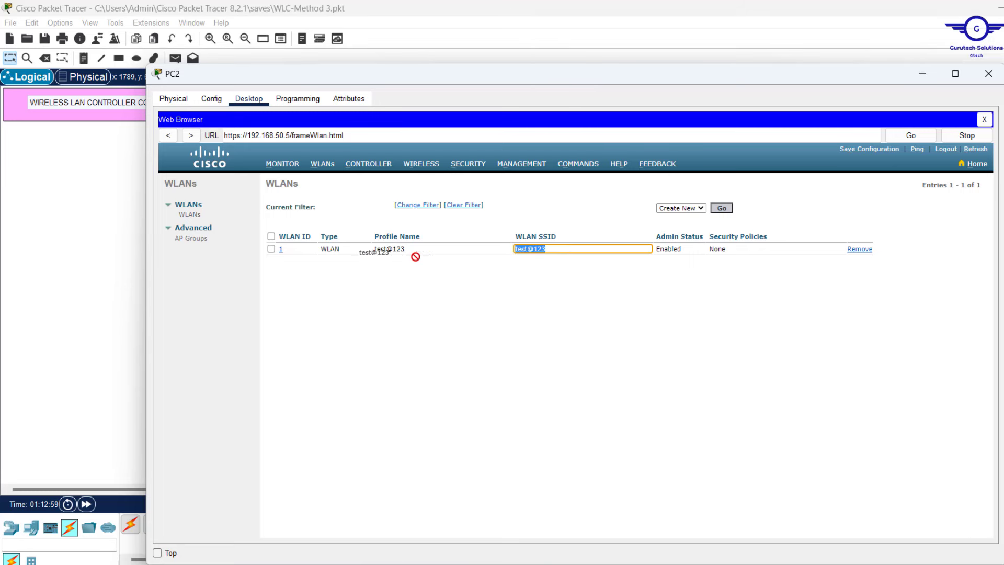
pyautogui.click(401, 284)
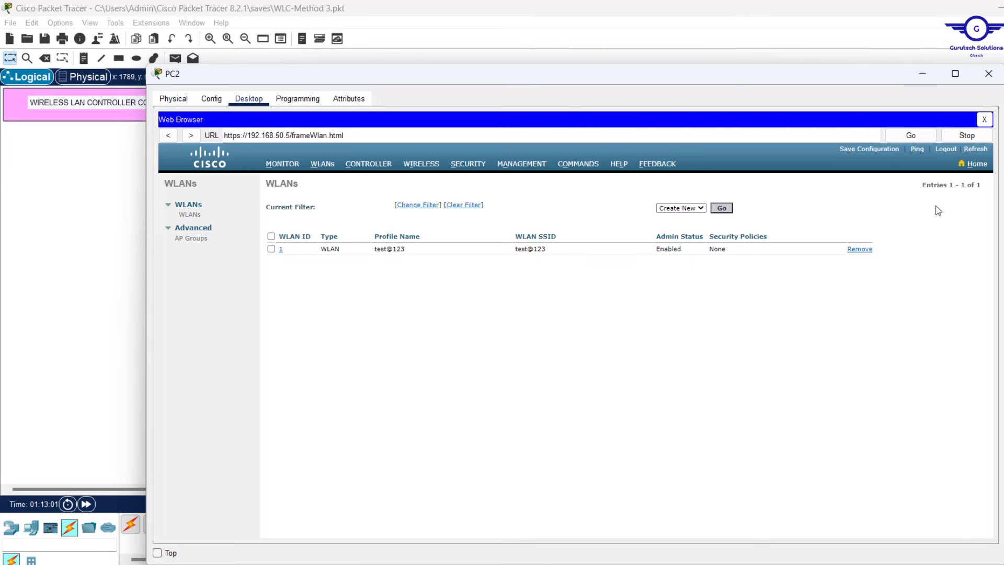
pyautogui.click(855, 250)
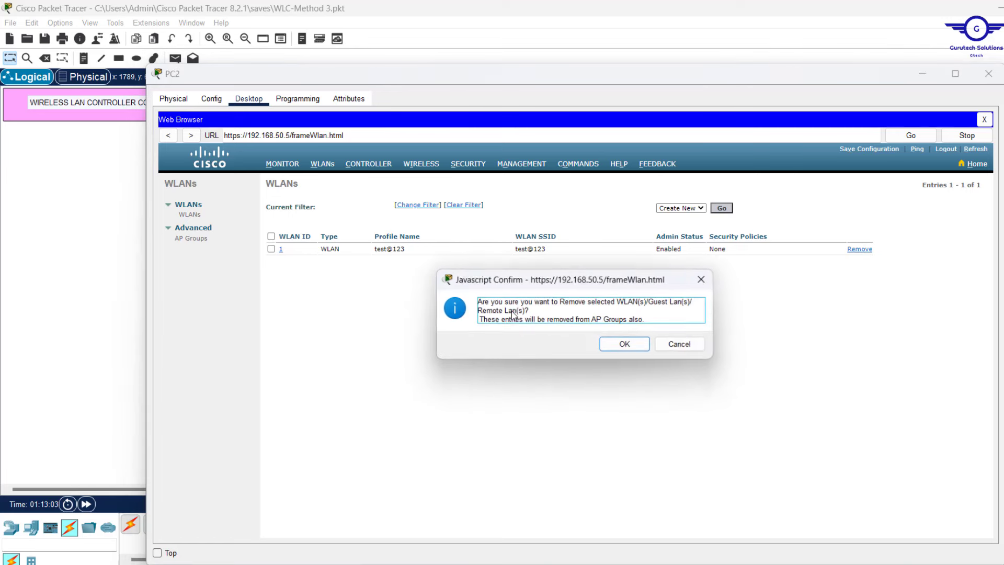
pyautogui.click(630, 347)
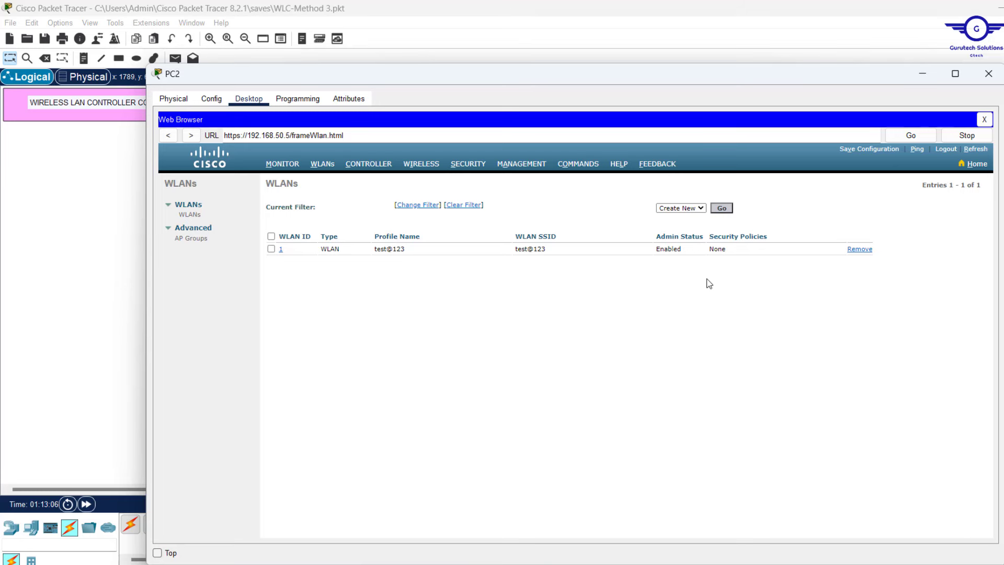
# Start a new WLAN with profile name IT-WIFI and SSID IT, and apply it
pyautogui.click(721, 208)
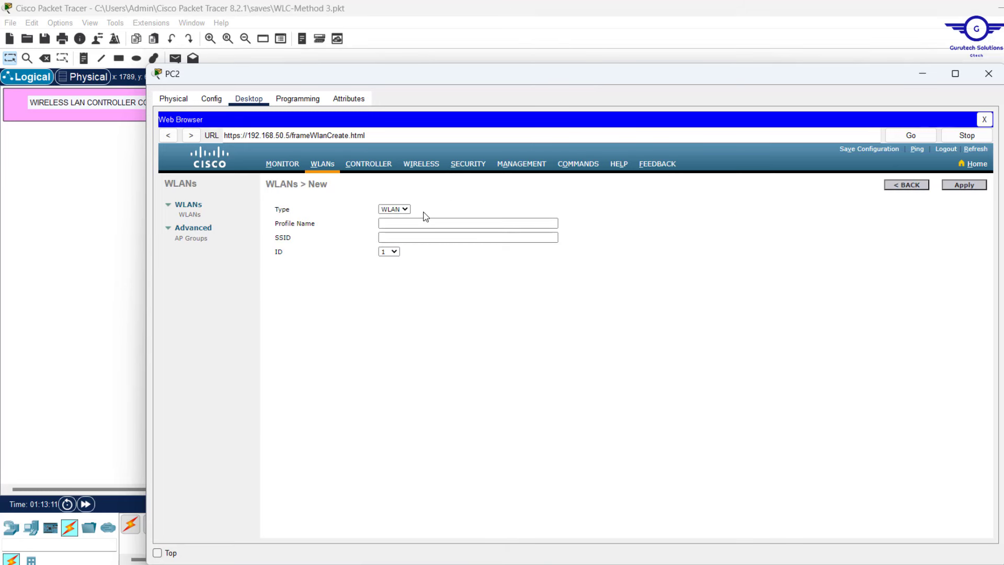
pyautogui.click(424, 224)
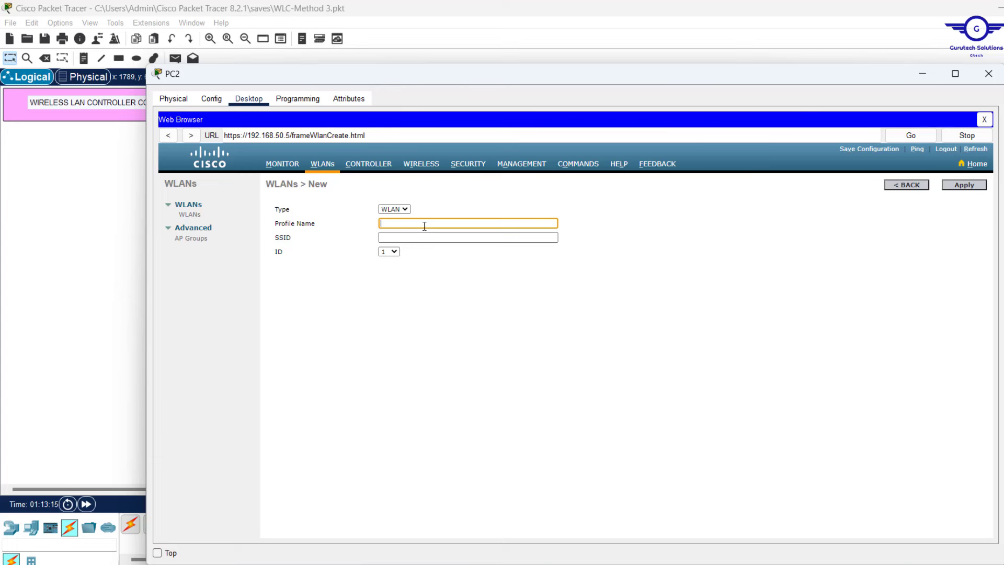
pyautogui.click(67, 192)
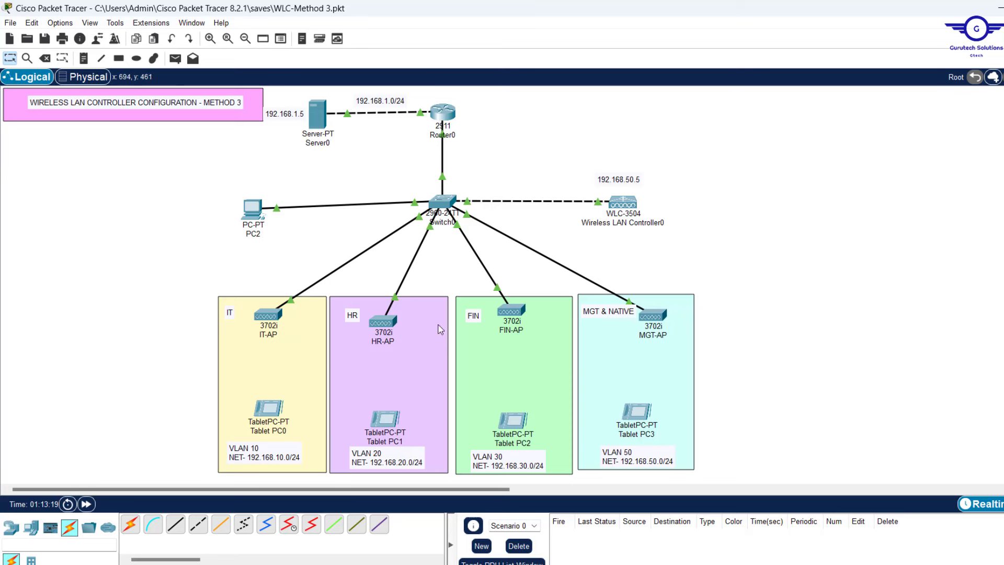
pyautogui.click(249, 204)
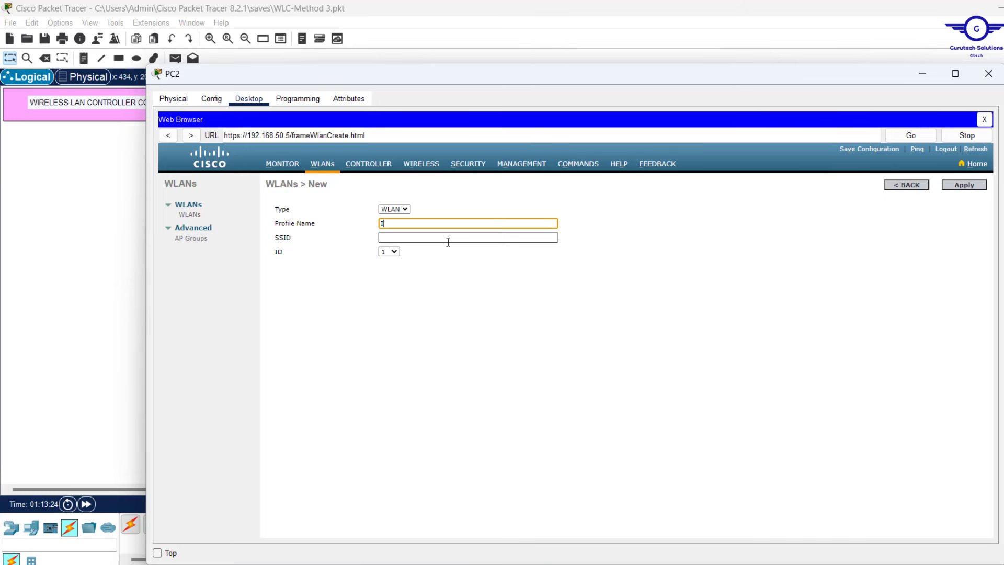
pyautogui.write('T')
pyautogui.click(395, 236)
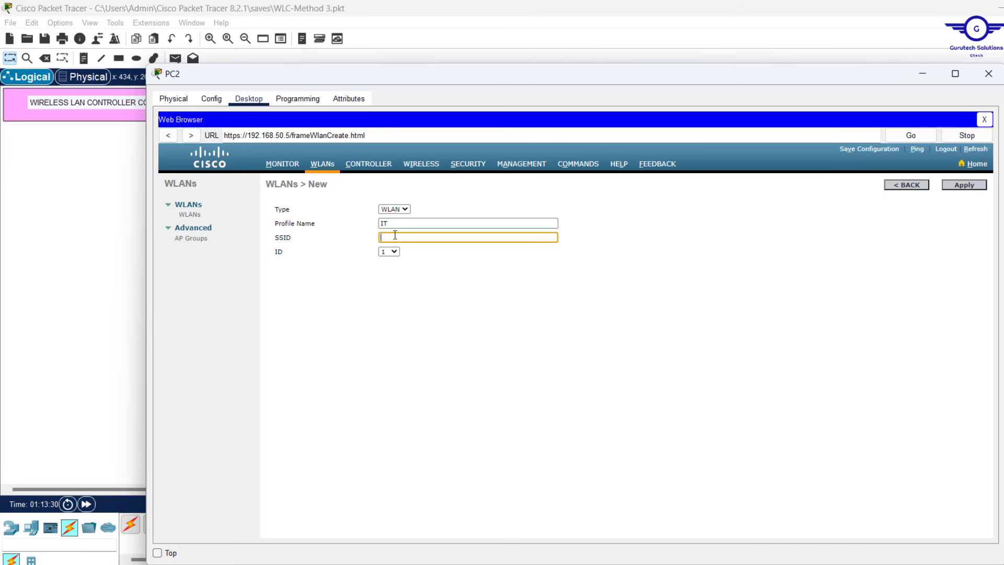
pyautogui.click(404, 224)
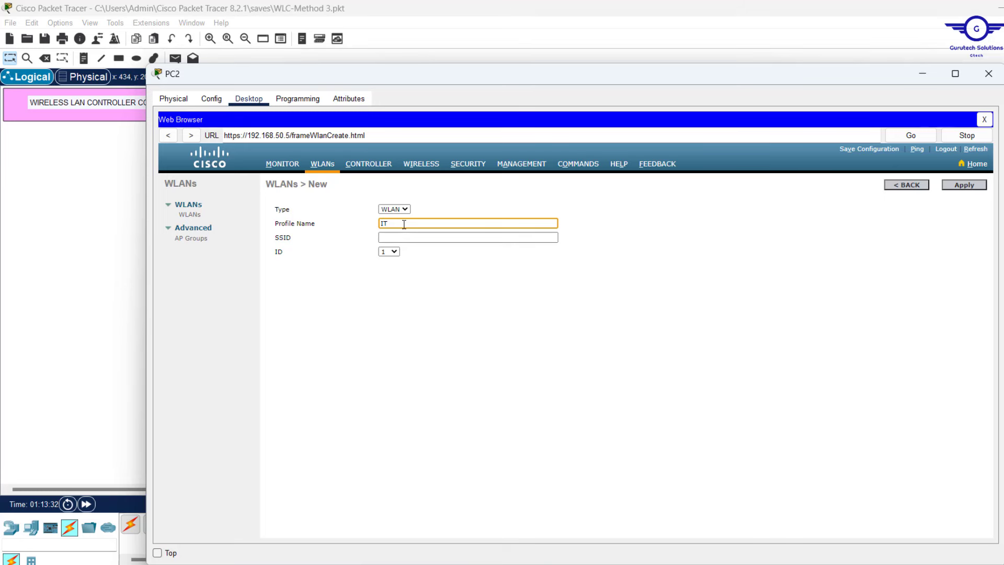
pyautogui.write('-WIFI')
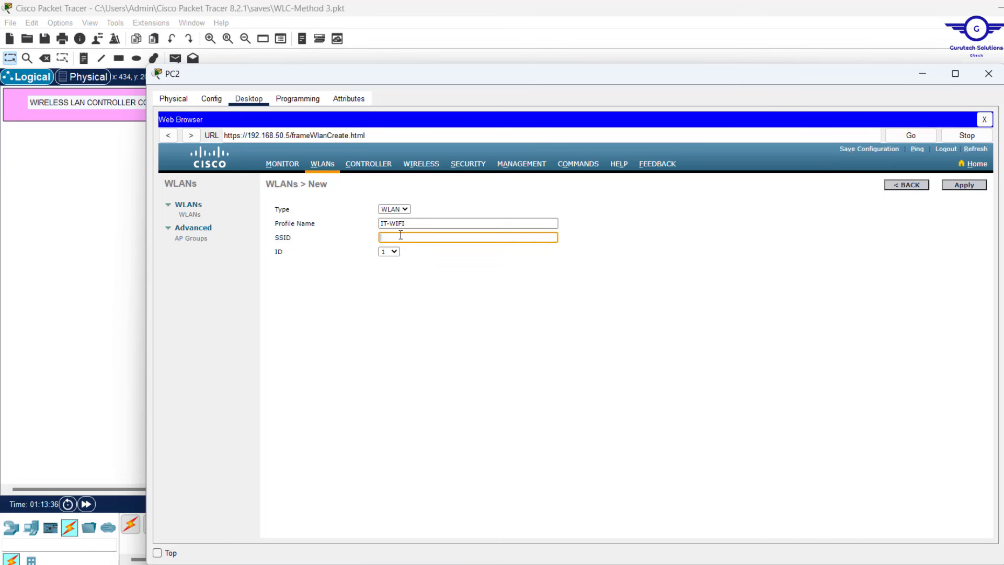
pyautogui.click(399, 236)
pyautogui.write('IT')
pyautogui.tripleClick(426, 224)
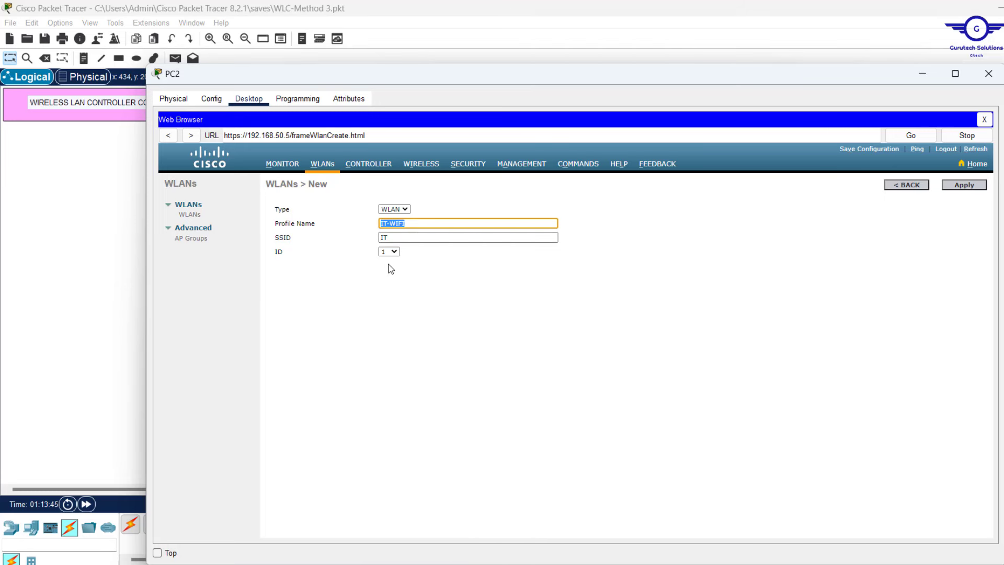
pyautogui.click(971, 188)
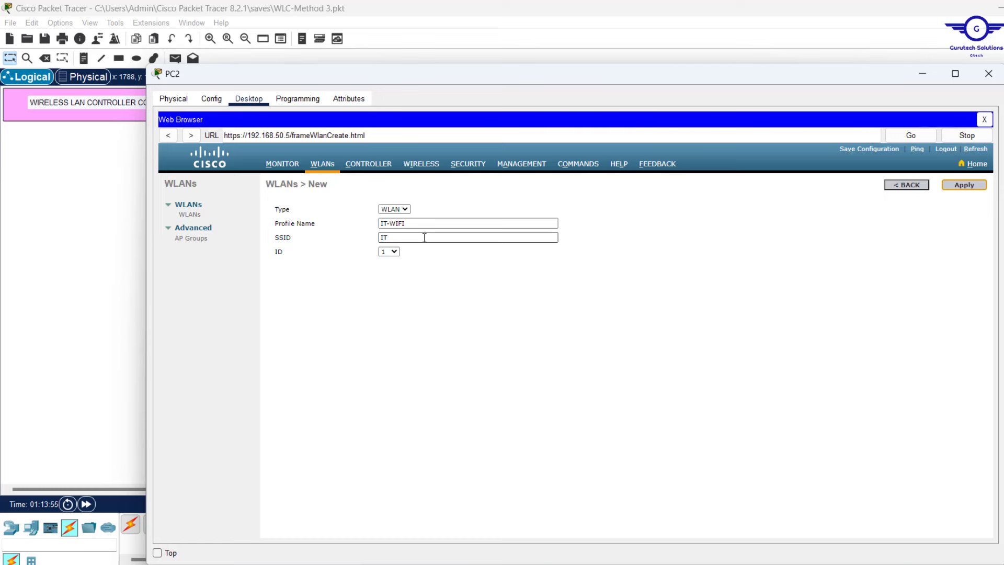
# Confirm creation of the IT-WIFI WLAN and set its status to Enabled
pyautogui.press('Return')
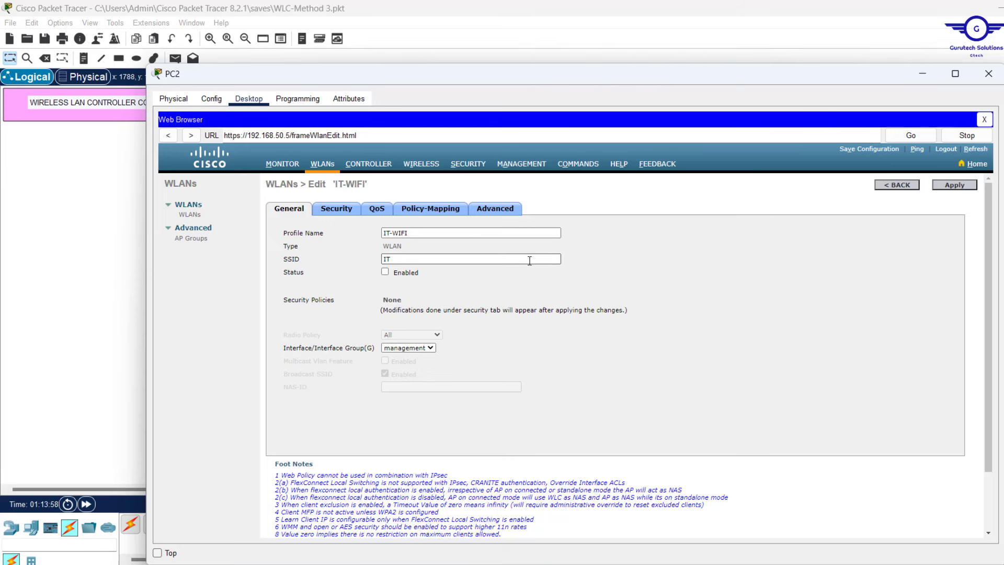
pyautogui.click(386, 272)
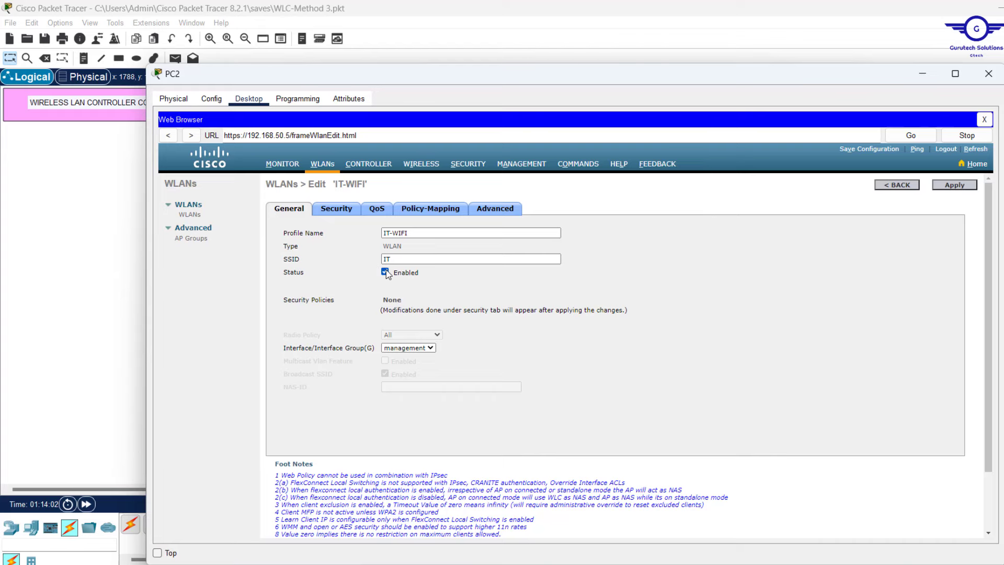
pyautogui.scroll(-3, 489, 326)
pyautogui.scroll(2, 489, 327)
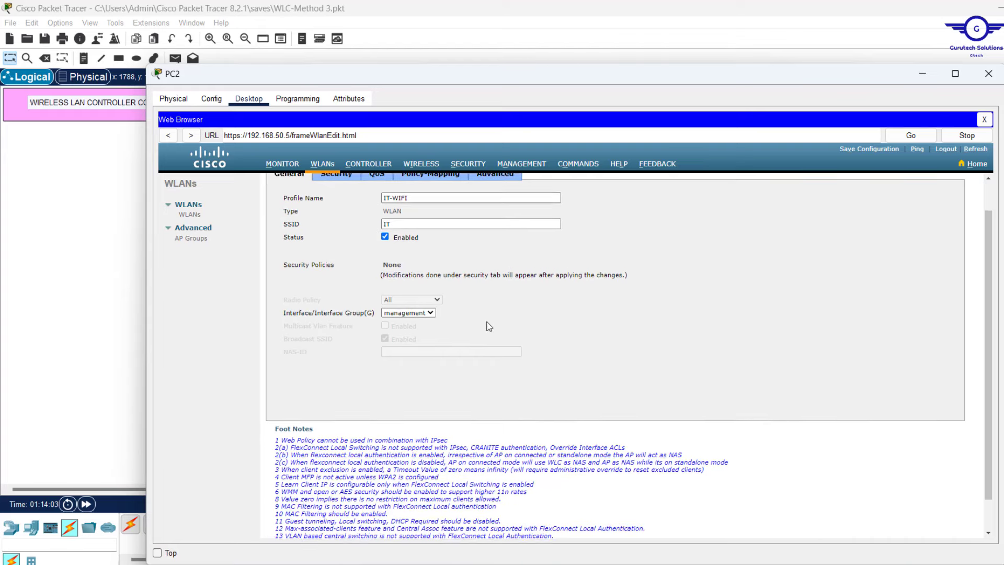
pyautogui.scroll(1, 488, 326)
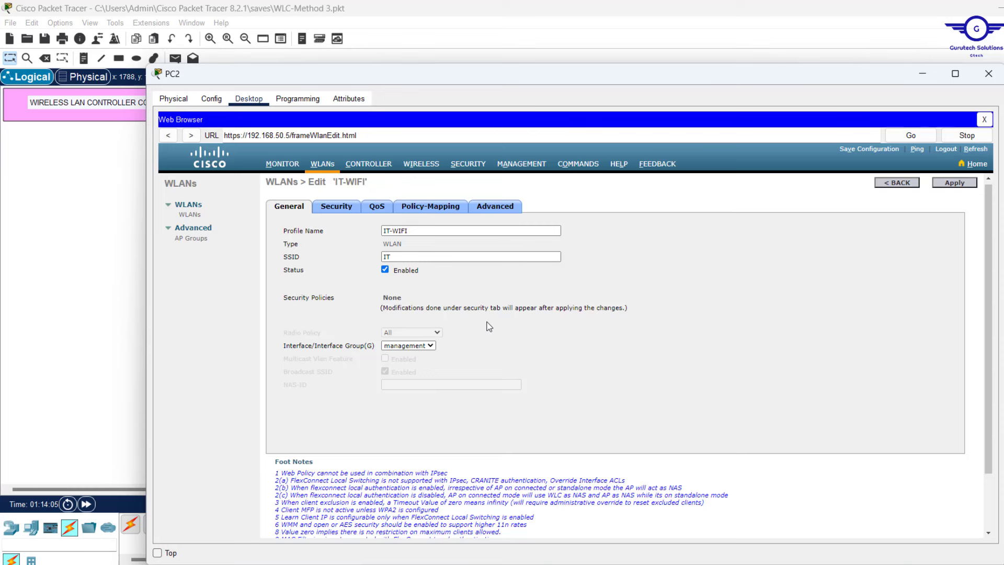
pyautogui.scroll(1, 489, 326)
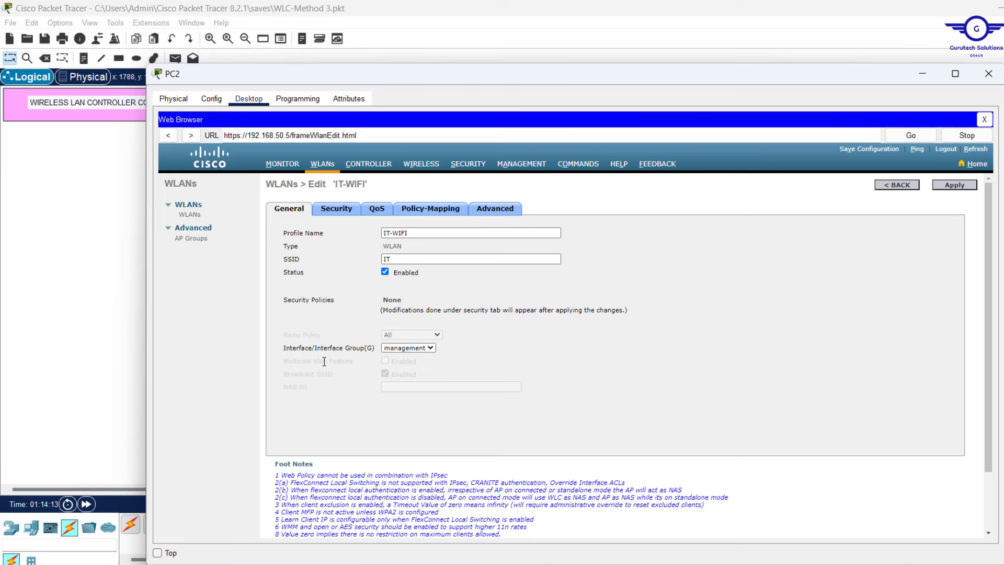
# Map IT-WIFI to the VLAN10 interface
pyautogui.click(422, 349)
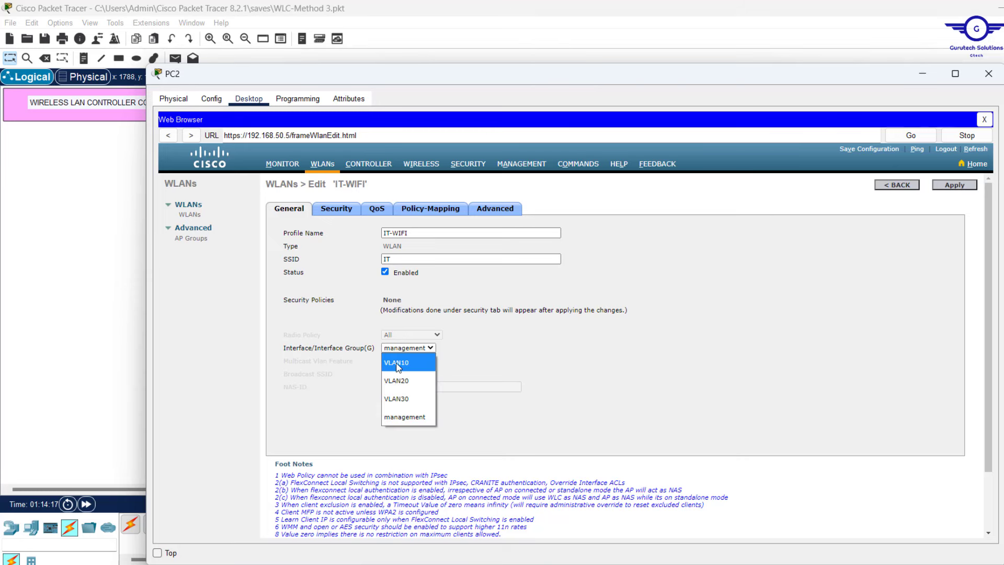
pyautogui.click(412, 365)
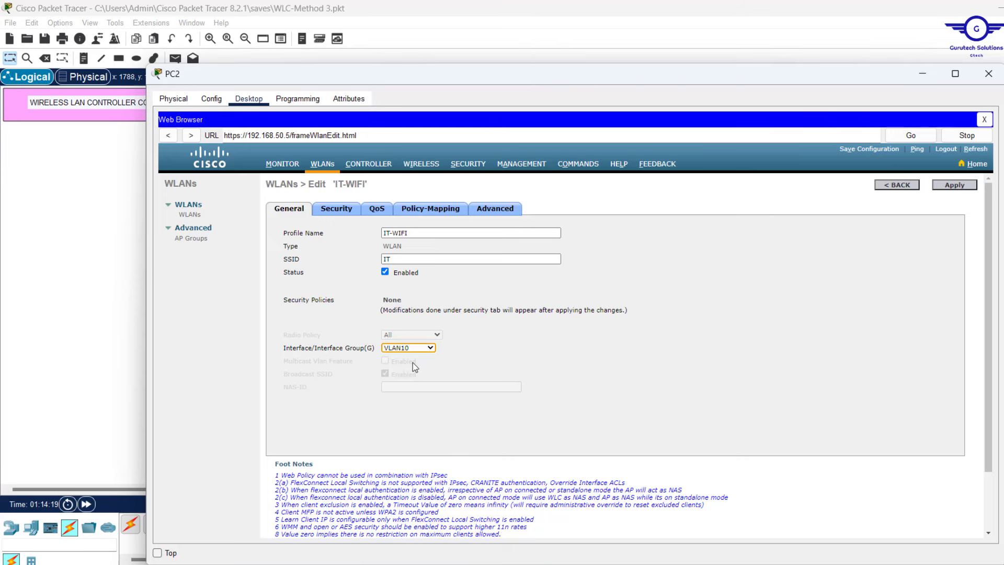
pyautogui.scroll(-3, 412, 362)
pyautogui.scroll(3, 412, 362)
# Set IT-WIFI's Layer 2 security to WPA+WPA2 with the WPA2 AES policy
pyautogui.click(332, 214)
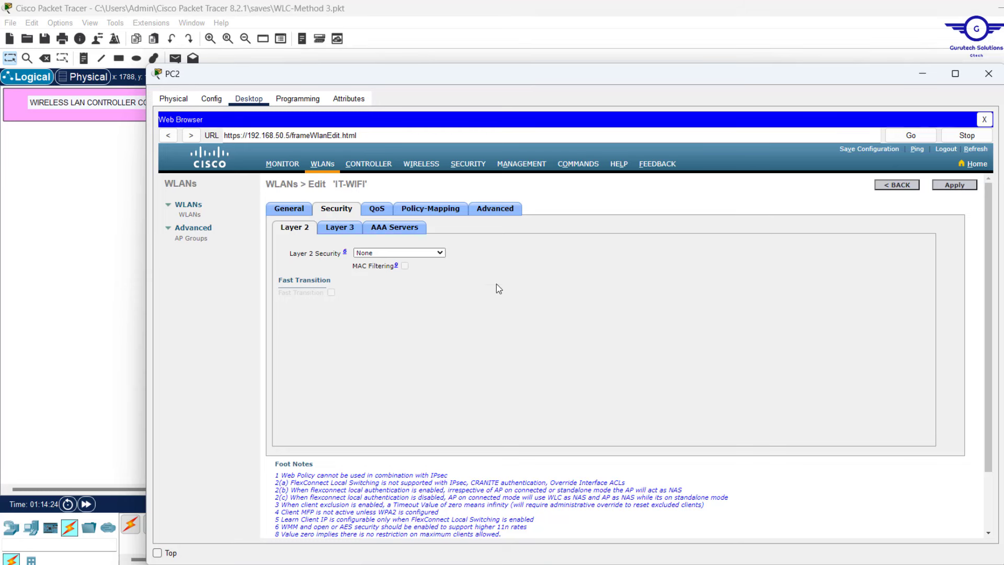
pyautogui.click(425, 253)
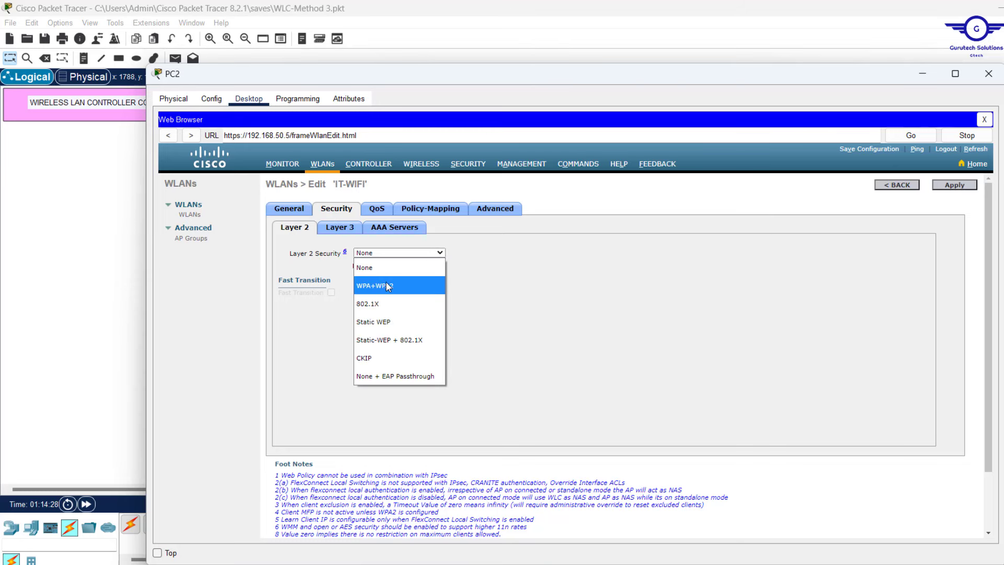
pyautogui.click(407, 286)
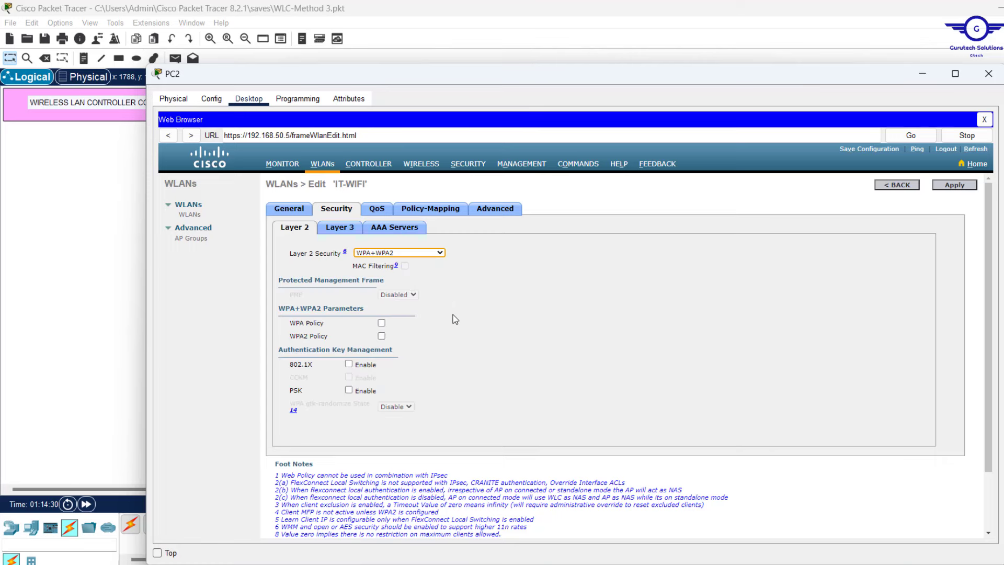
pyautogui.scroll(-1, 453, 315)
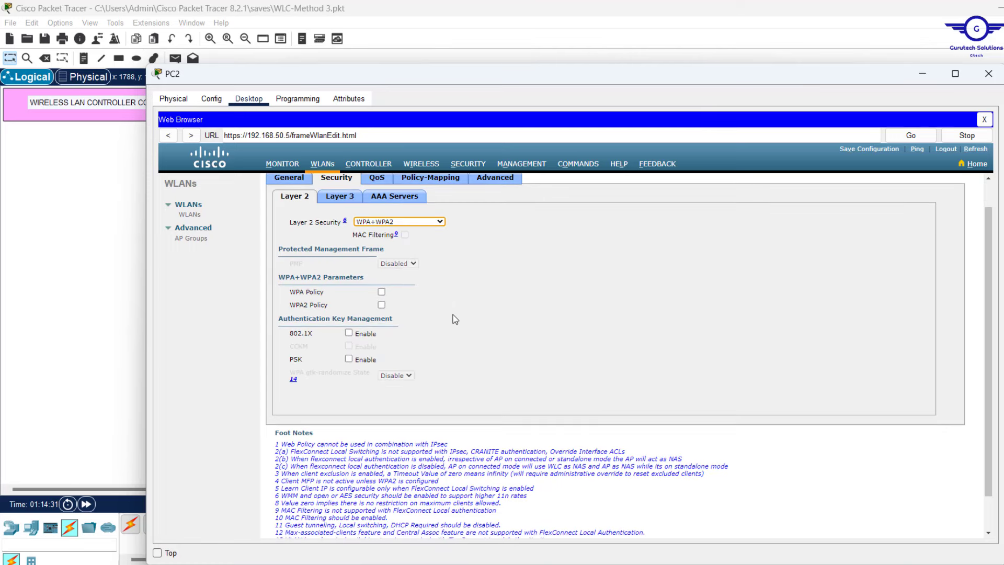
pyautogui.click(384, 311)
# Enable PSK authentication and enter the ASCII pre-shared key for IT-WIFI
pyautogui.scroll(-2, 488, 356)
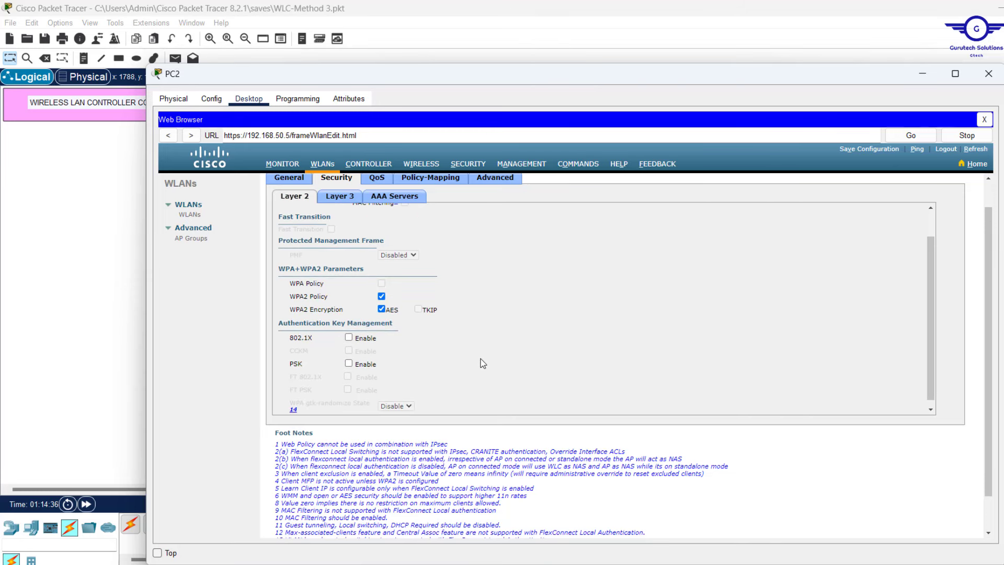
pyautogui.scroll(-1, 456, 336)
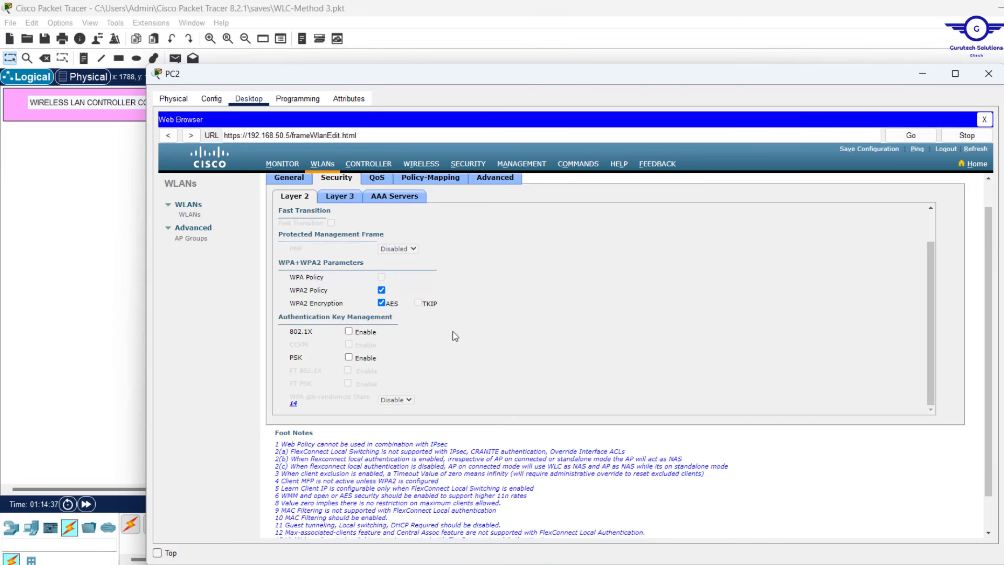
pyautogui.click(349, 357)
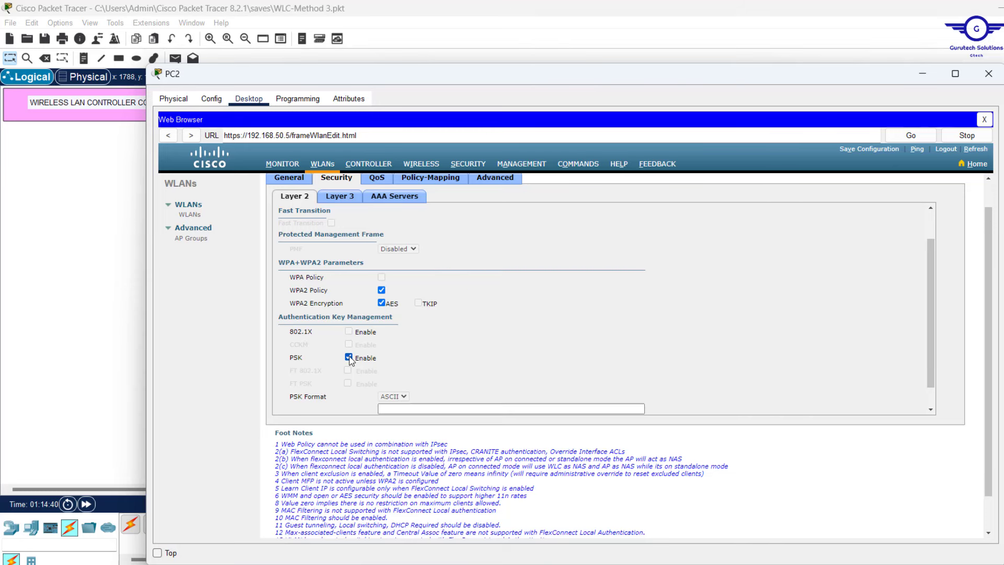
pyautogui.scroll(-2, 491, 380)
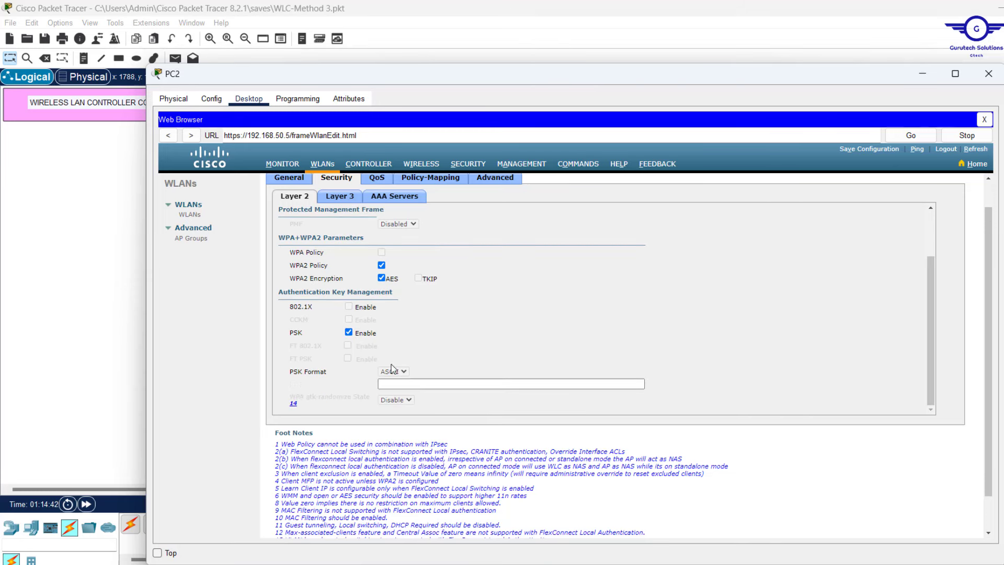
pyautogui.click(410, 385)
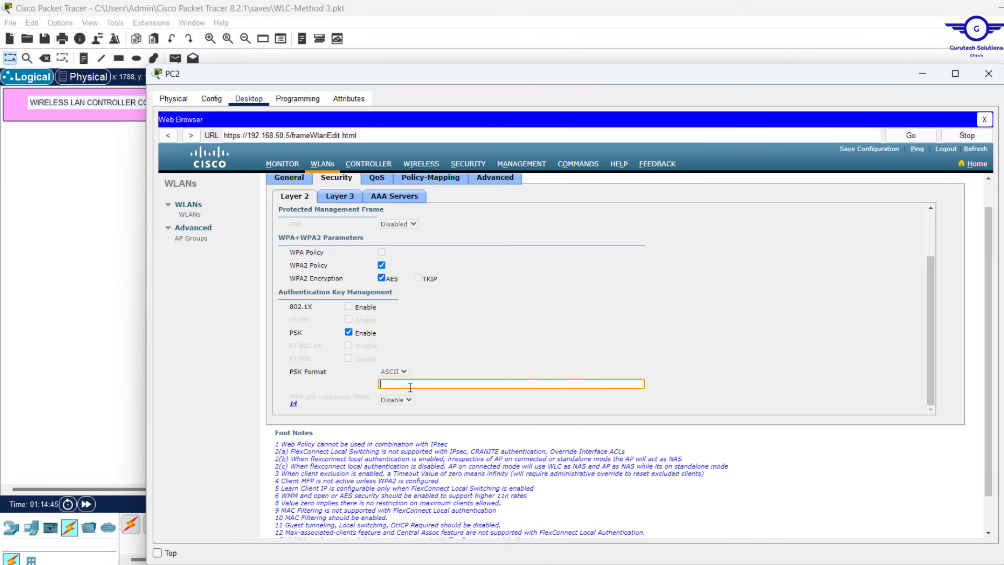
pyautogui.write('cisco123')
pyautogui.scroll(2, 627, 404)
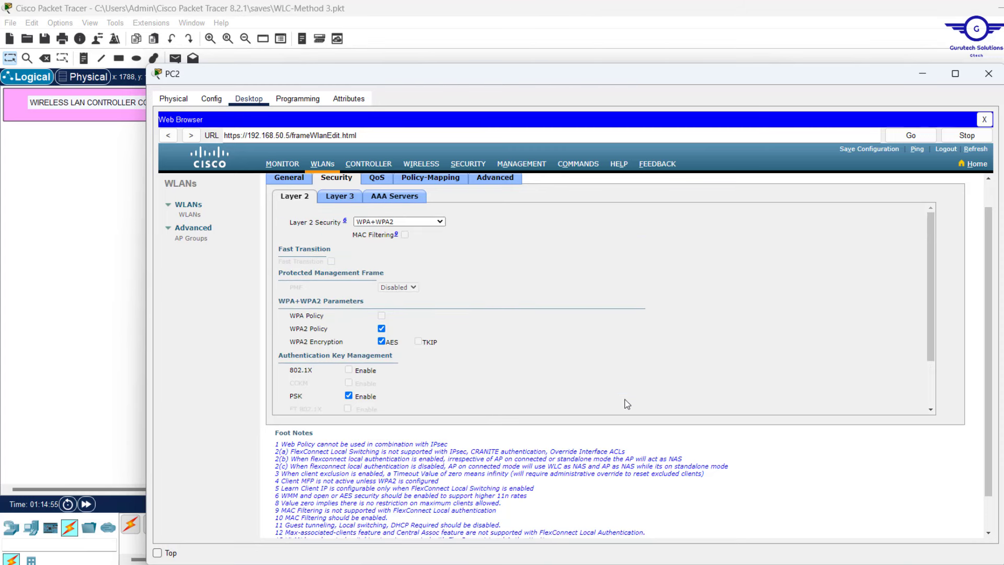
pyautogui.scroll(2, 552, 244)
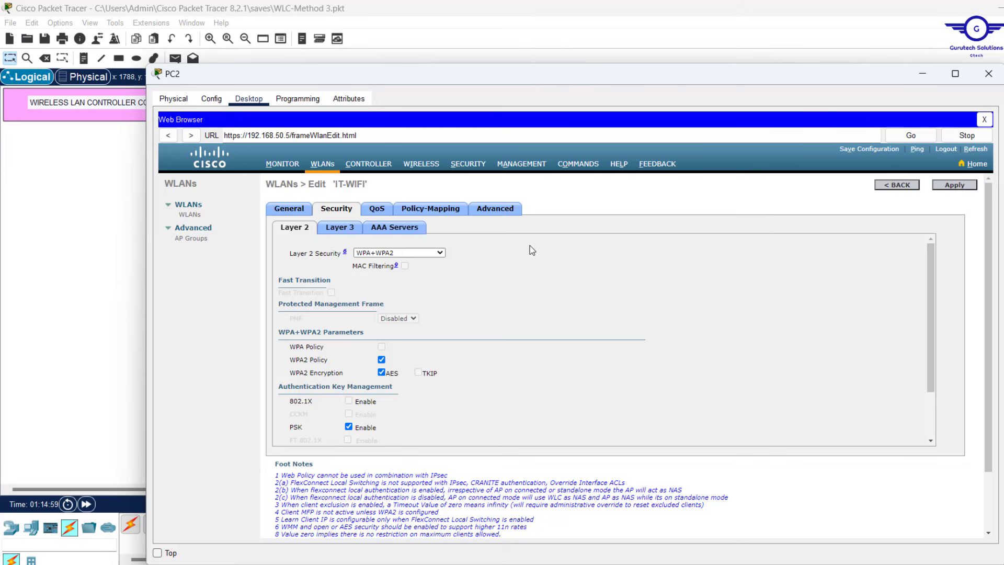
pyautogui.scroll(-3, 467, 336)
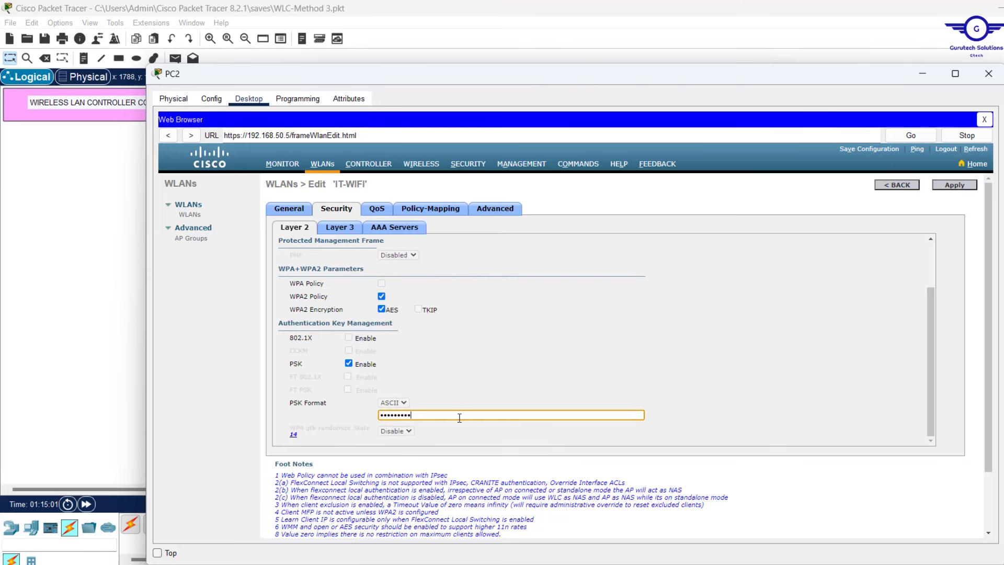
pyautogui.scroll(3, 524, 318)
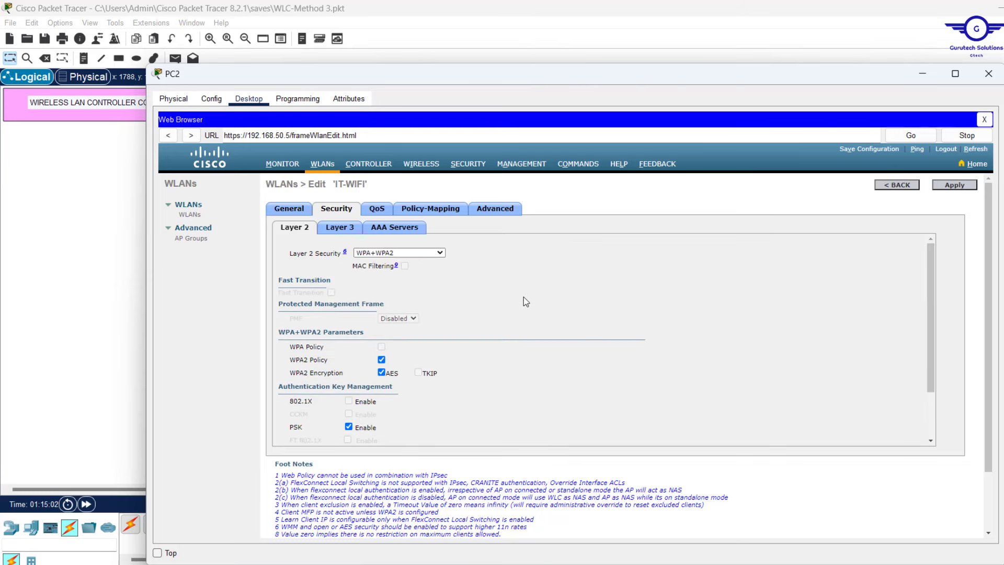
# Enable FlexConnect Local Switching and Local Auth for IT-WIFI and apply the changes
pyautogui.click(493, 211)
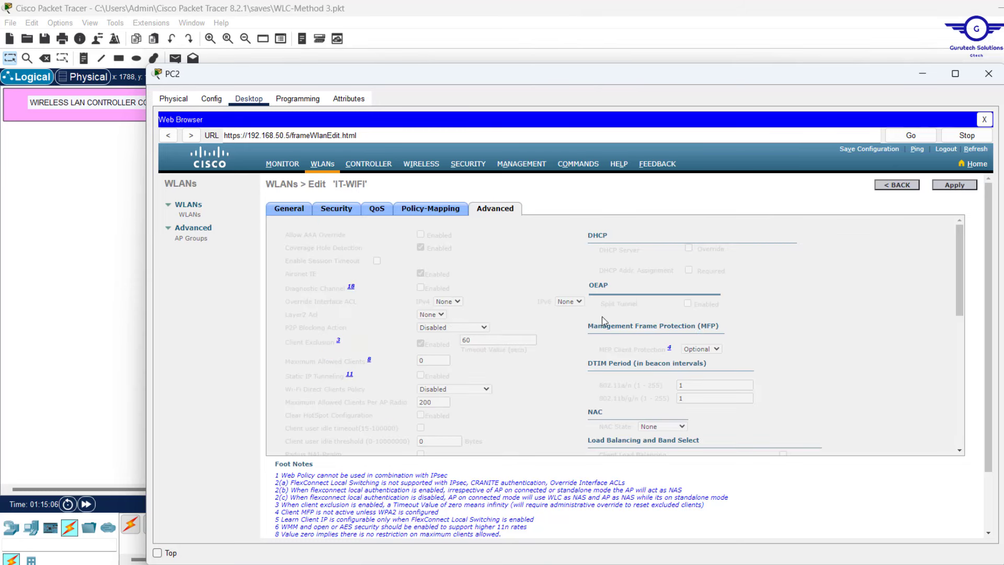
pyautogui.scroll(-7, 611, 324)
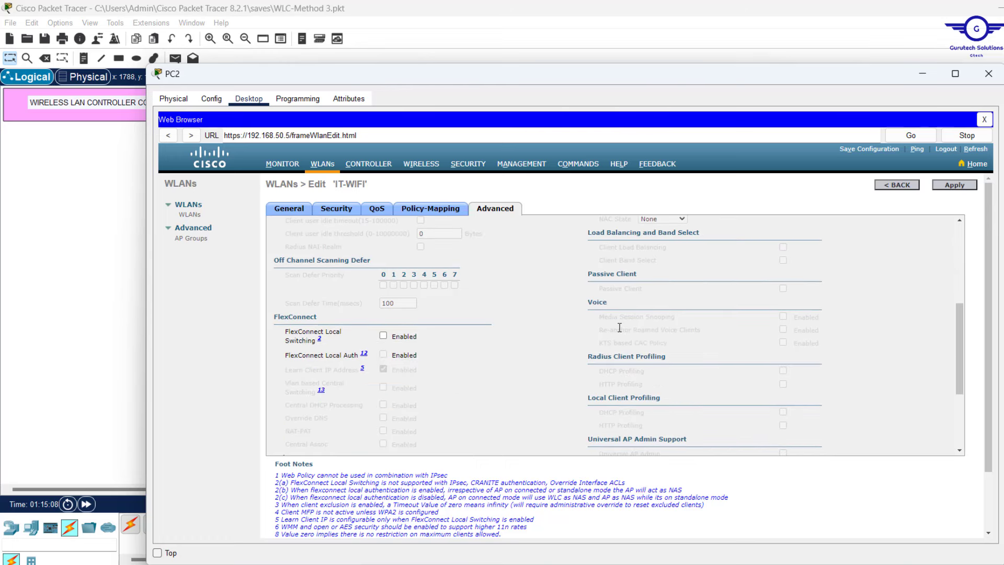
pyautogui.scroll(-2, 619, 327)
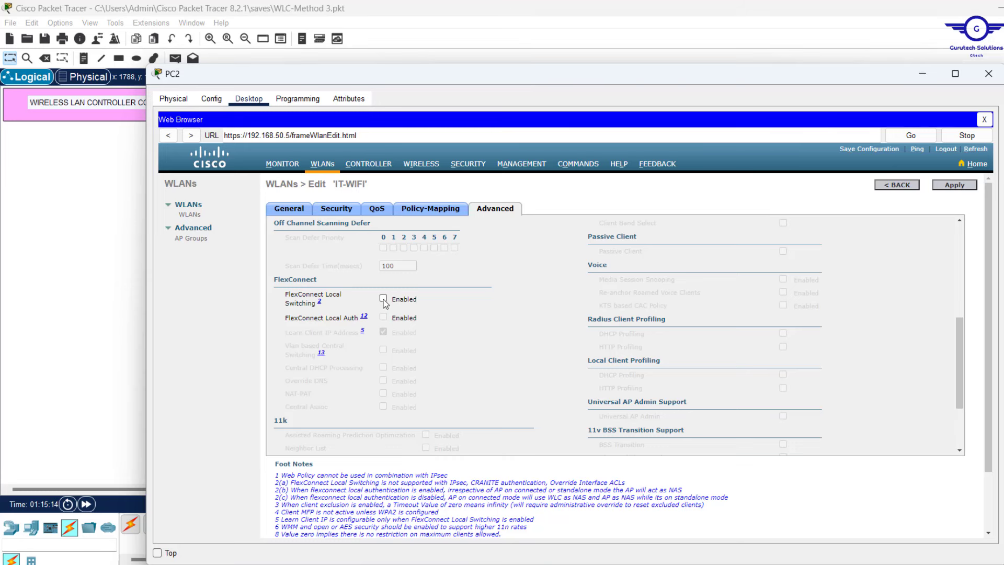
pyautogui.click(384, 299)
pyautogui.click(383, 317)
pyautogui.scroll(5, 447, 349)
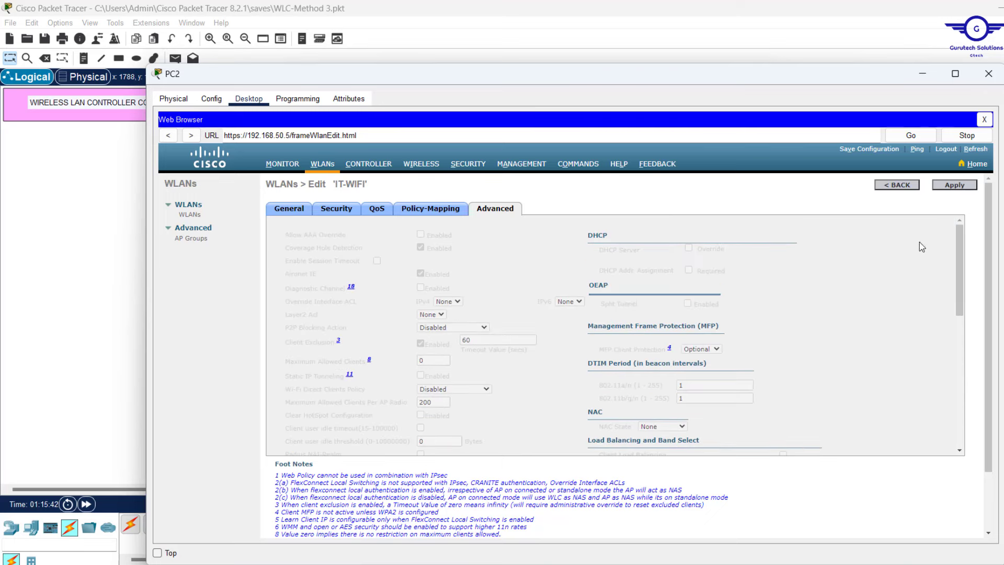
pyautogui.scroll(-10, 532, 359)
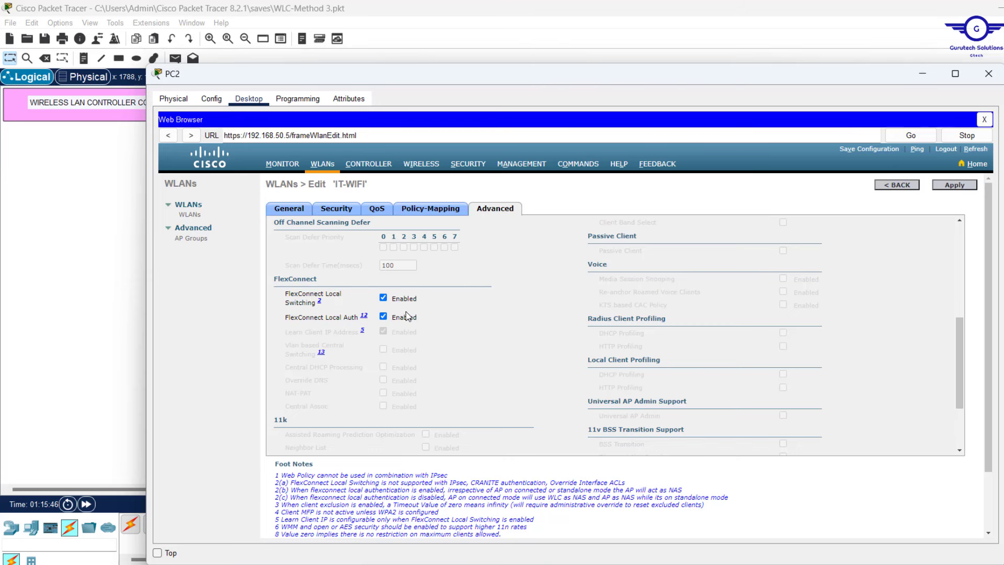
pyautogui.click(954, 186)
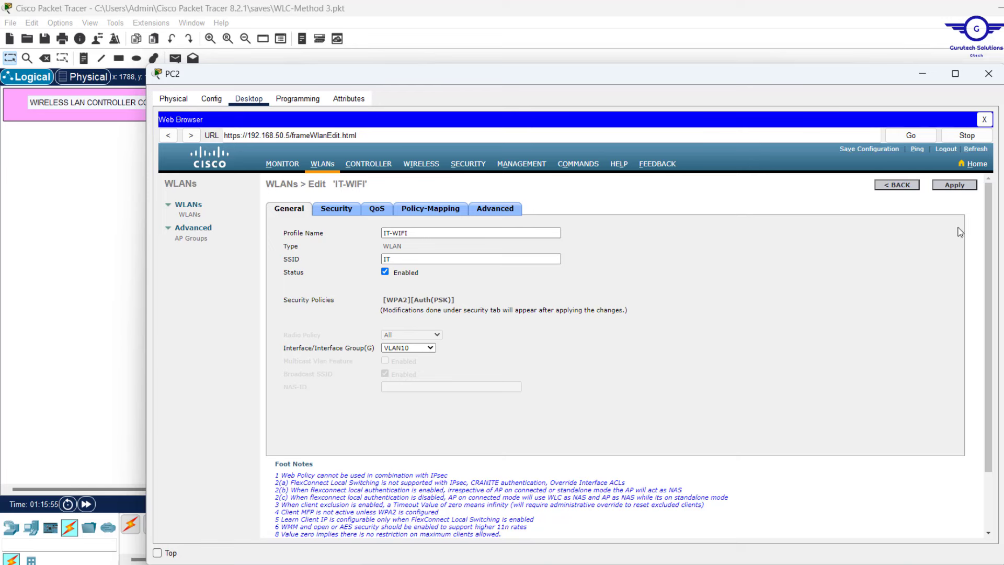
pyautogui.click(961, 186)
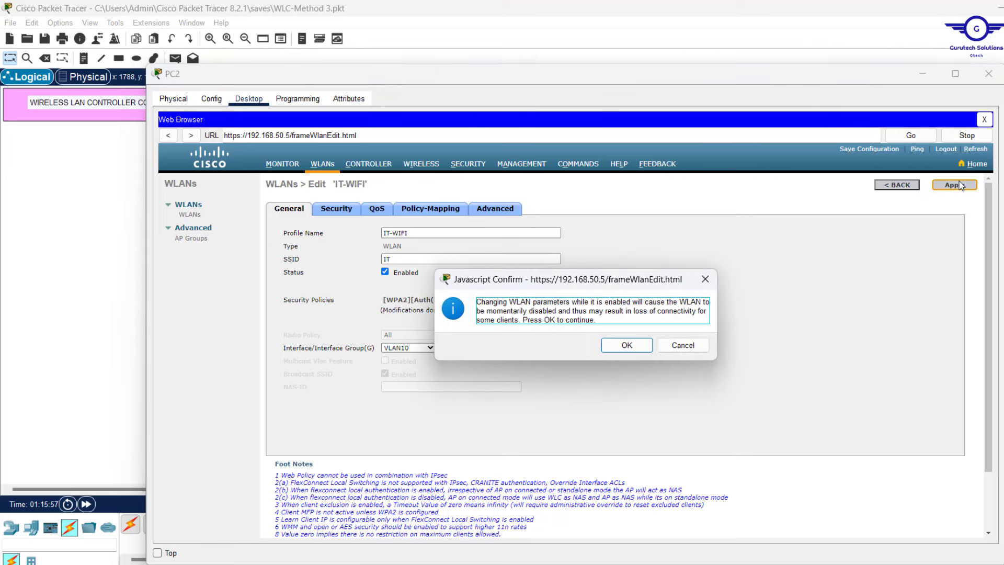
# Confirm the IT-WIFI changes and return to the WLANs list
pyautogui.click(629, 345)
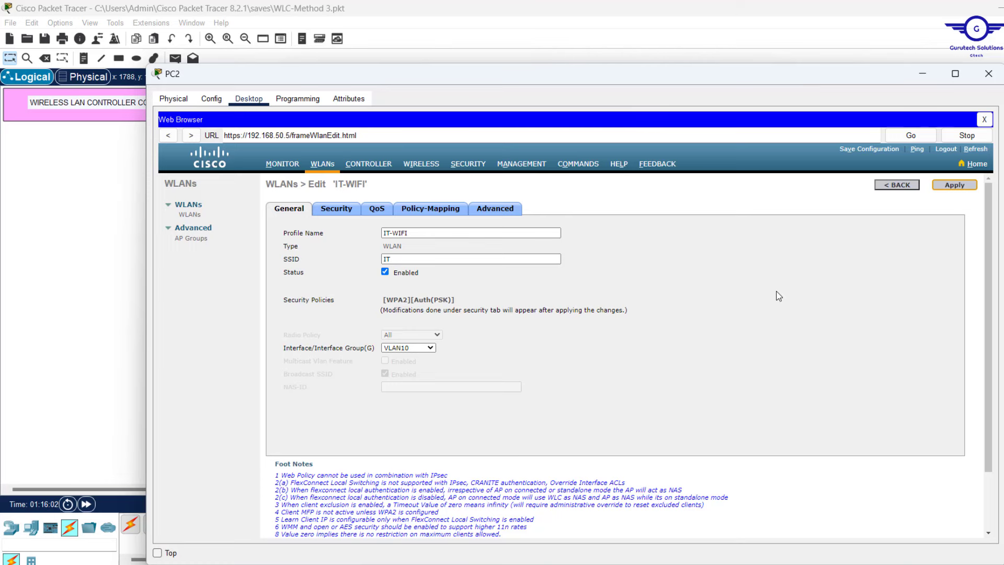
pyautogui.click(904, 188)
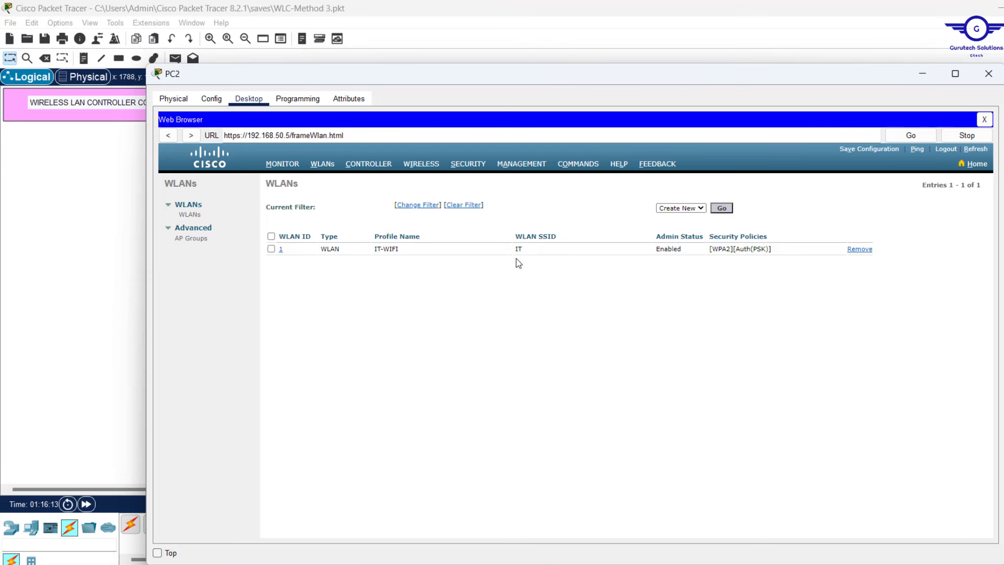
# Create WLAN HR-WIFI with SSID HR and set its status to Enabled
pyautogui.click(726, 210)
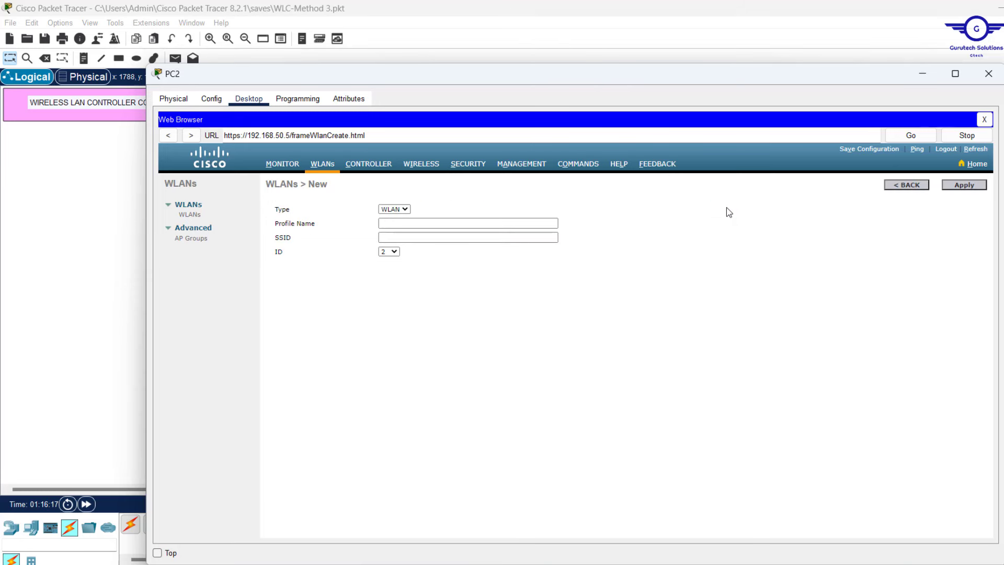
pyautogui.click(426, 224)
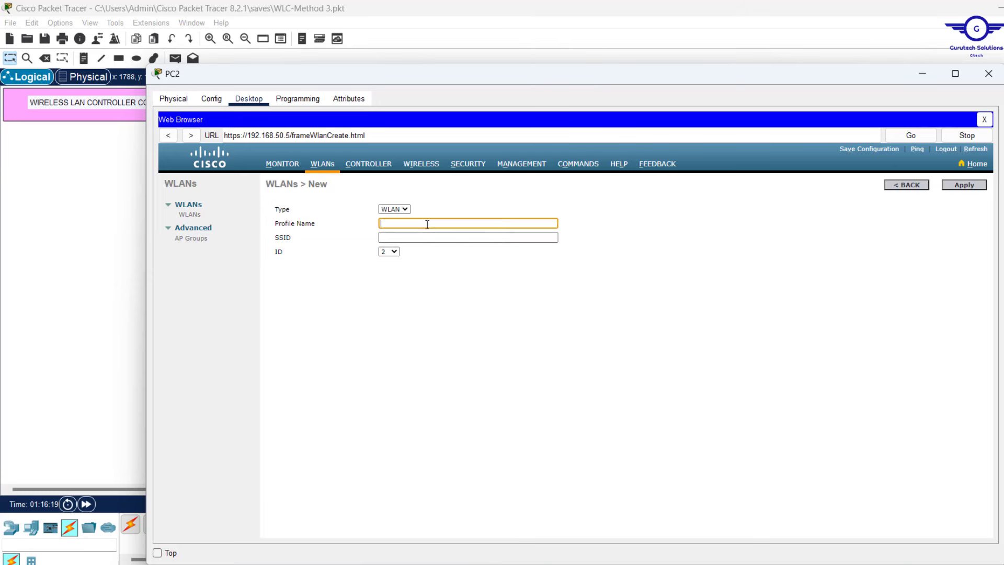
pyautogui.write('HR-WIFI')
pyautogui.click(400, 240)
pyautogui.write('HR')
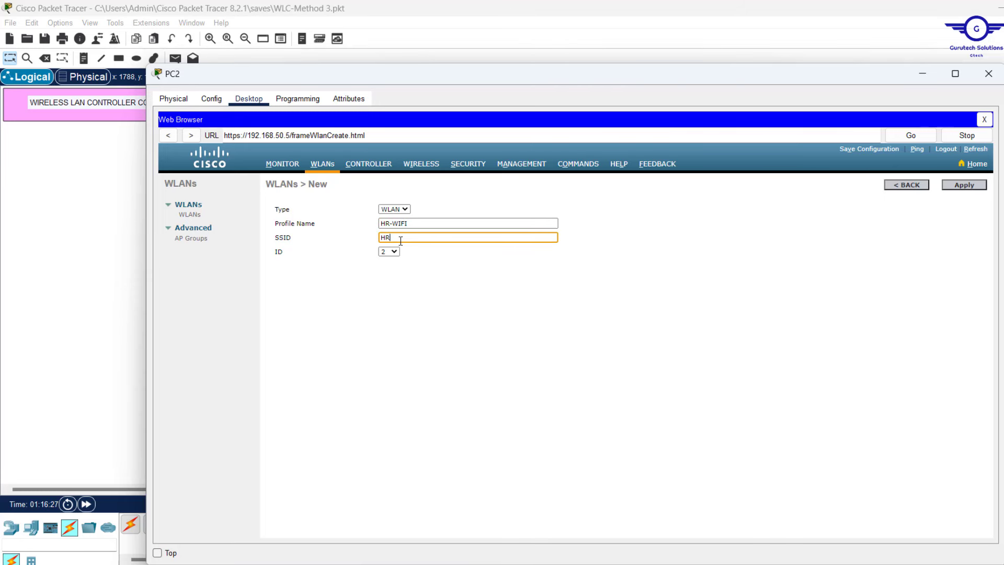
pyautogui.click(957, 186)
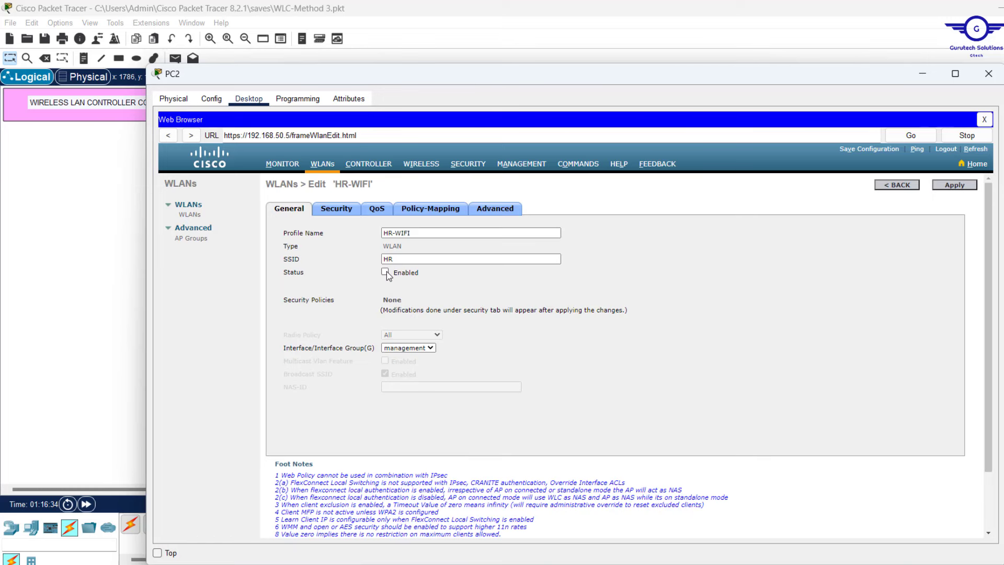
pyautogui.click(385, 272)
# Set HR-WIFI's Interface/Interface Group to VLAN20
pyautogui.click(425, 349)
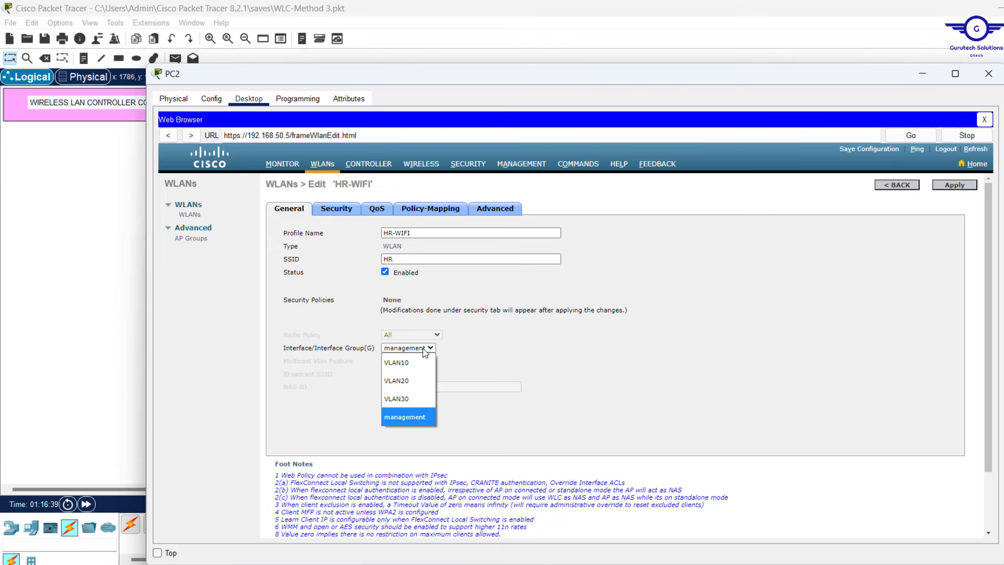
pyautogui.click(407, 382)
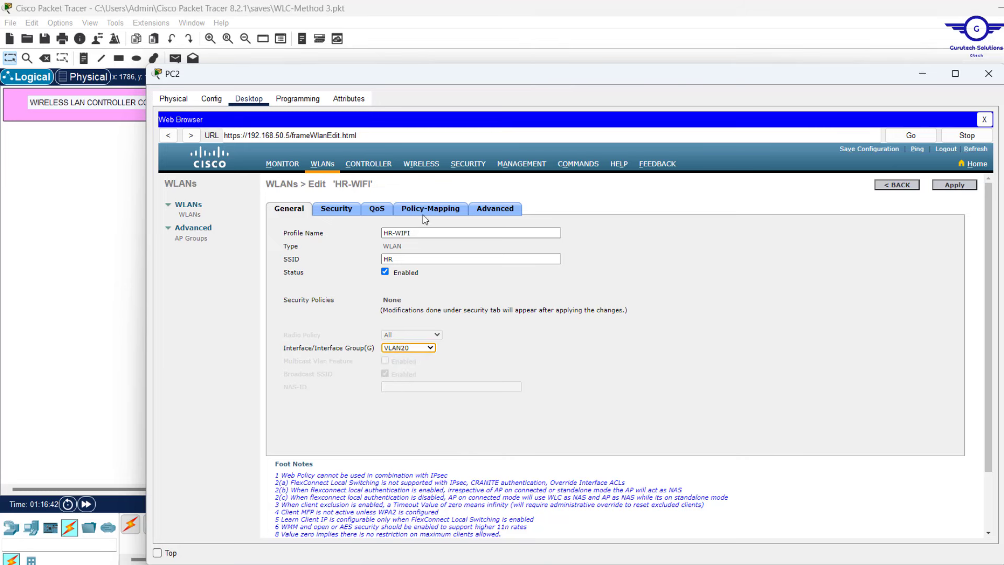
pyautogui.click(425, 351)
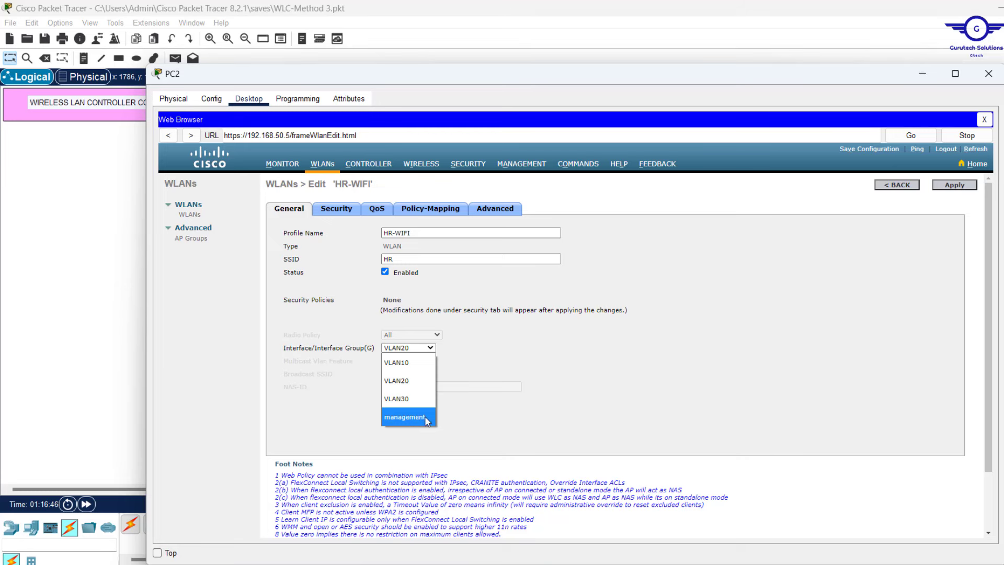
pyautogui.click(544, 348)
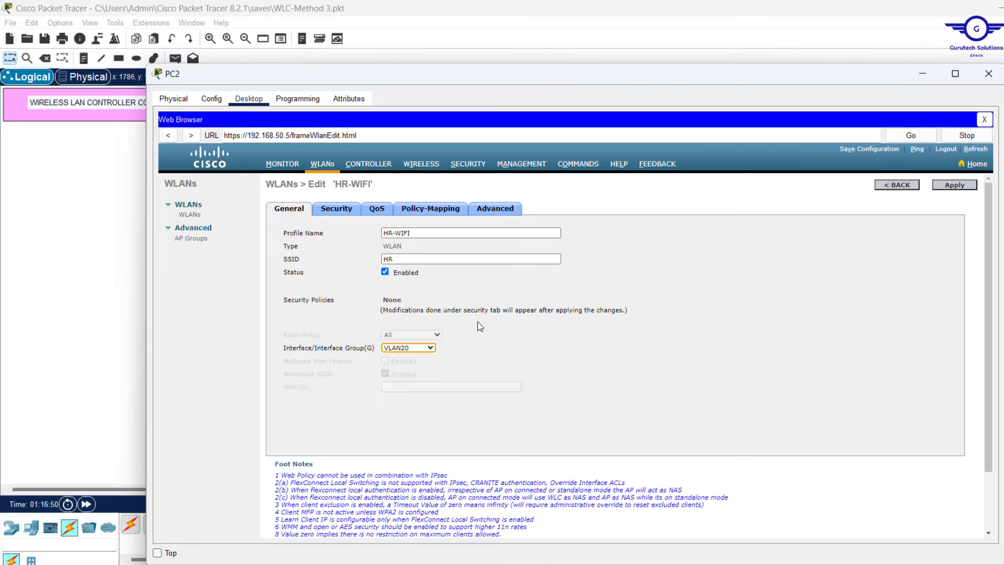
# Set HR-WIFI's Layer 2 security to WPA+WPA2 with the WPA2 AES policy
pyautogui.click(346, 211)
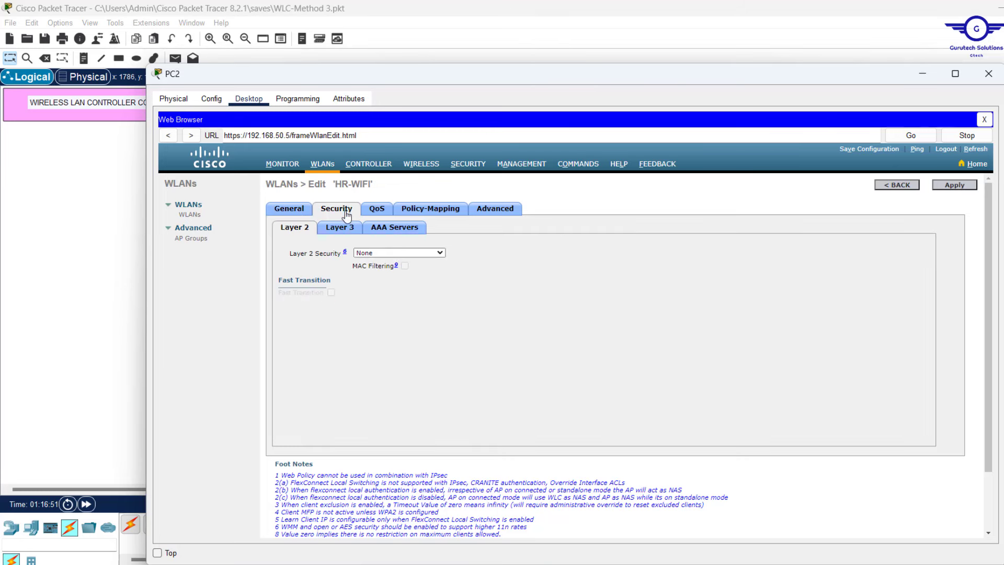
pyautogui.click(418, 253)
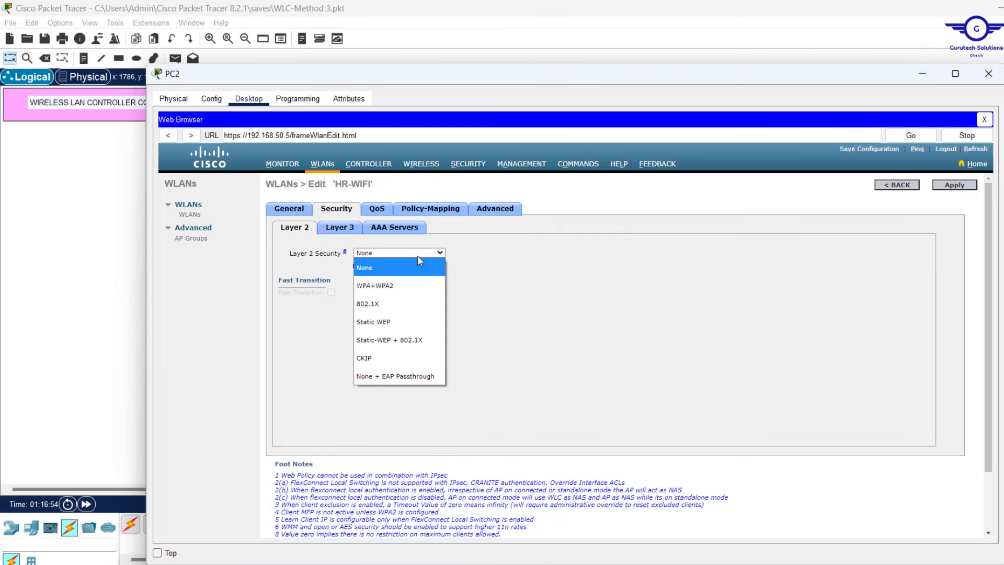
pyautogui.click(388, 287)
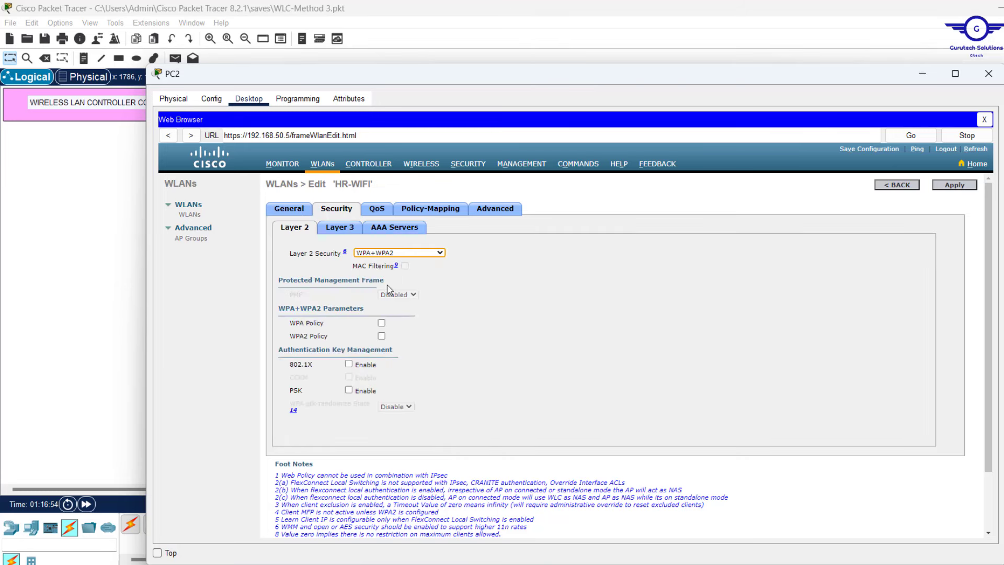
pyautogui.click(381, 336)
pyautogui.scroll(-1, 392, 415)
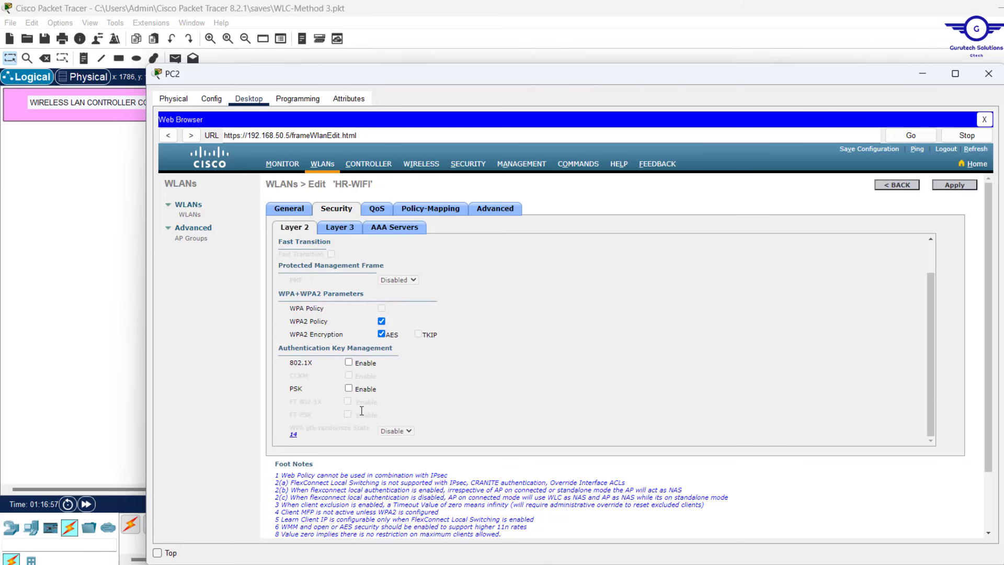
# Enable PSK authentication and enter the pre-shared key for HR-WIFI
pyautogui.click(349, 389)
pyautogui.scroll(-1, 437, 403)
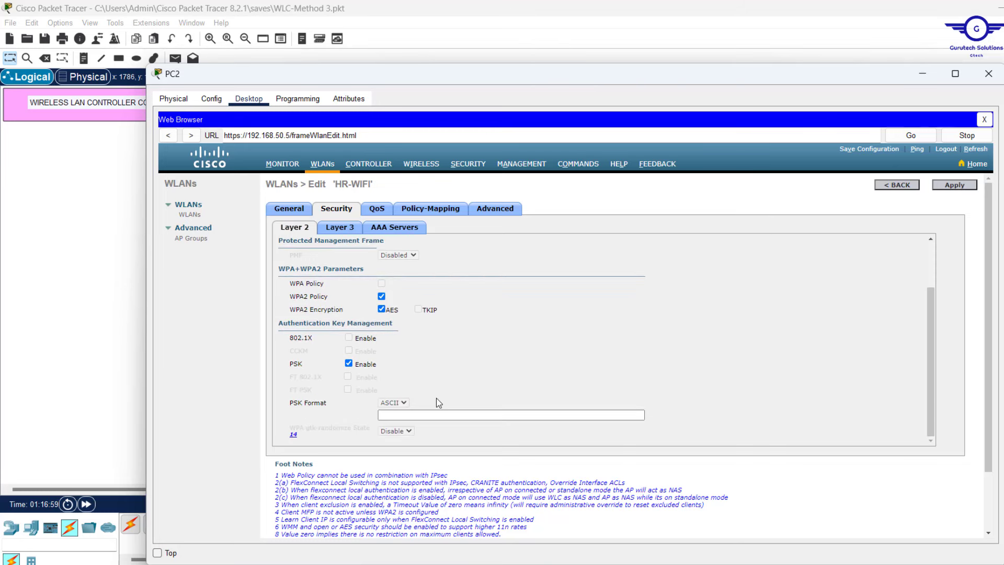
pyautogui.click(389, 416)
pyautogui.write('c')
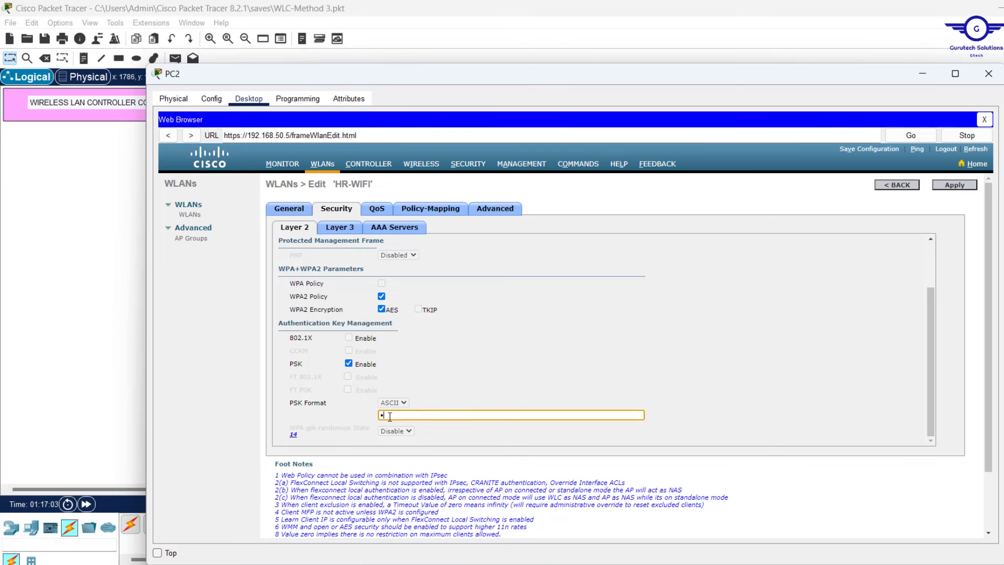
pyautogui.write('isco123')
pyautogui.scroll(3, 682, 396)
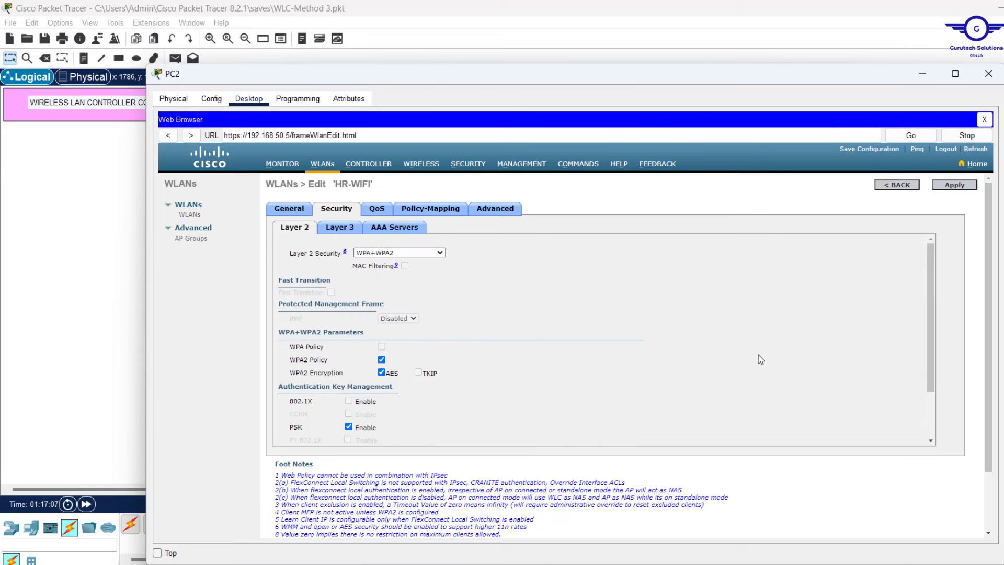
pyautogui.scroll(-3, 343, 255)
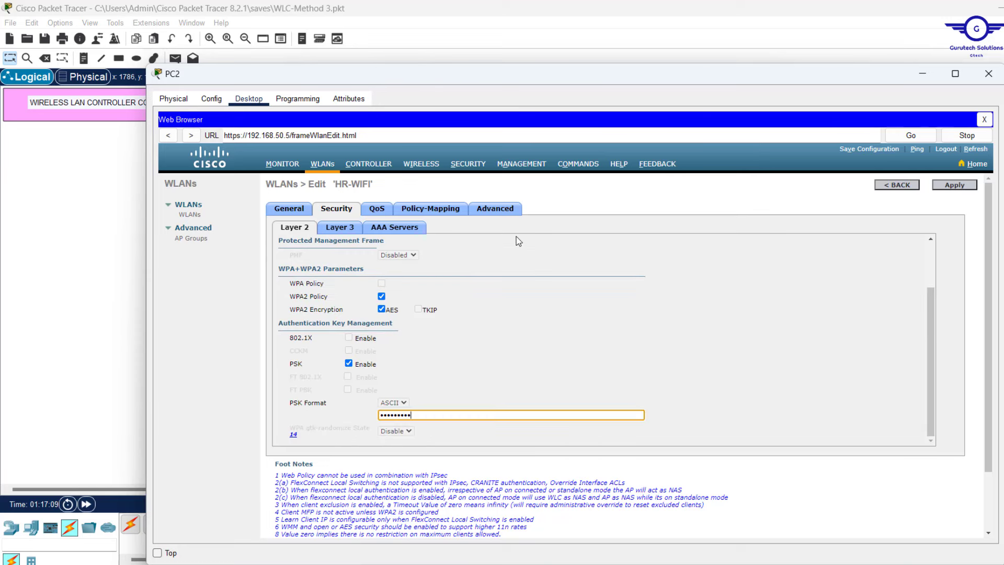
pyautogui.click(494, 208)
pyautogui.scroll(-5, 510, 355)
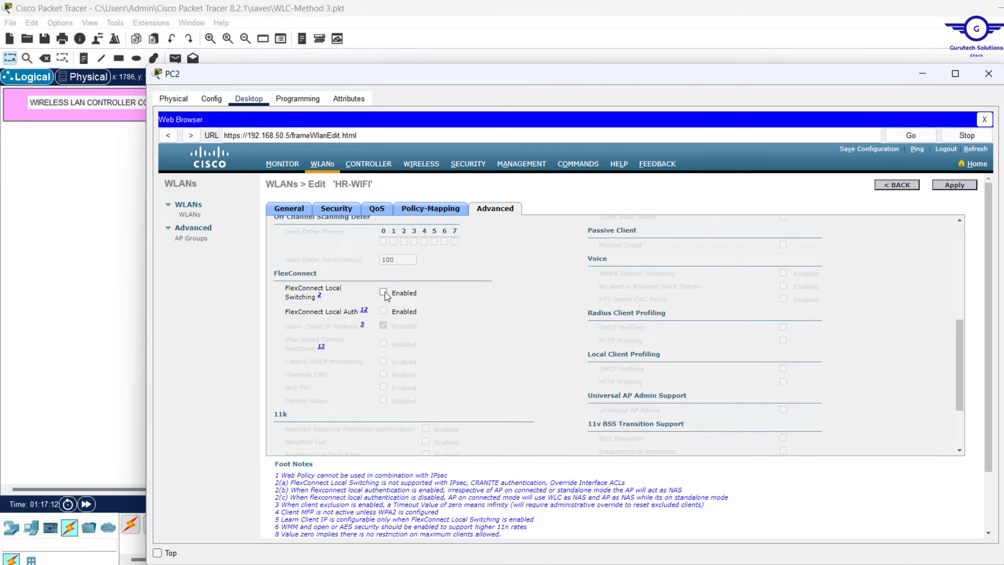
# Tick FlexConnect Local Switching and Local Auth for HR-WIFI and apply
pyautogui.click(384, 292)
pyautogui.click(384, 312)
pyautogui.click(954, 185)
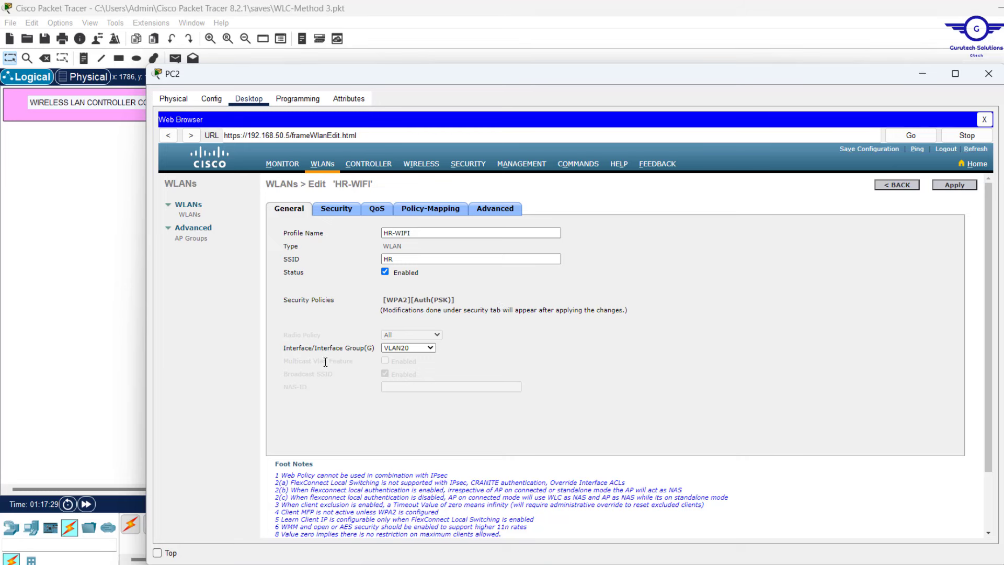
# Keep HR-WIFI on interface VLAN20 and apply the WLAN, accepting the warning
pyautogui.click(420, 348)
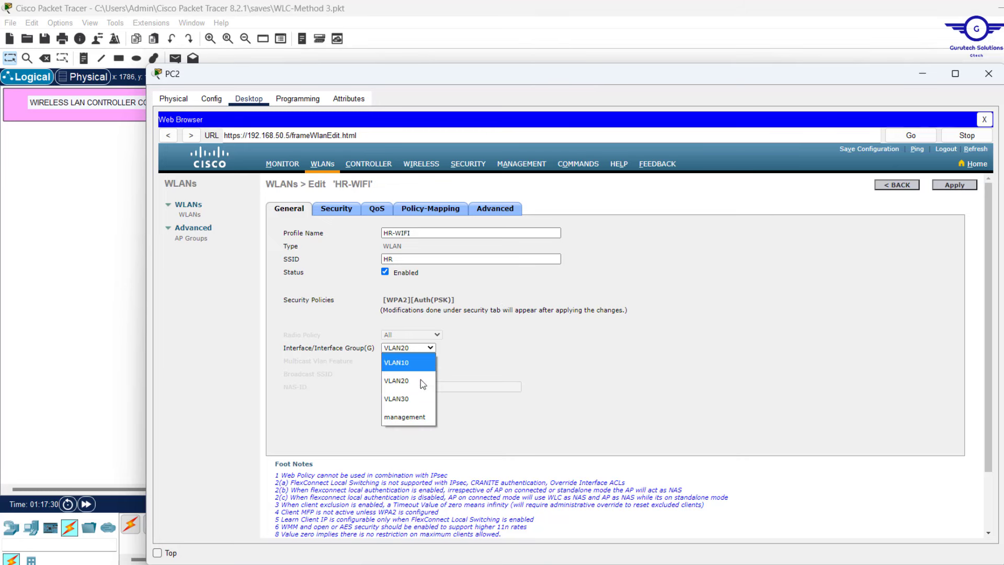
pyautogui.click(625, 340)
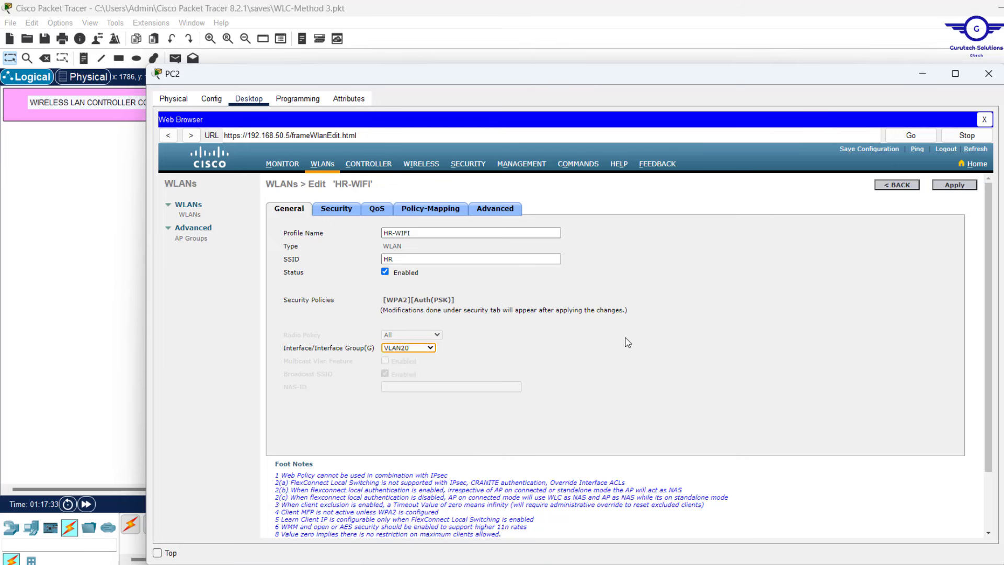
pyautogui.click(954, 185)
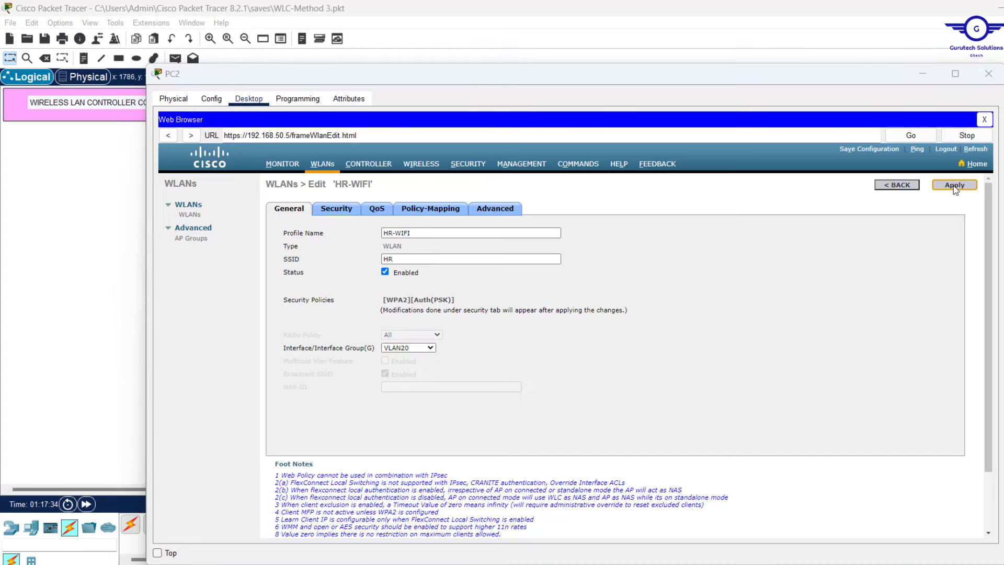
pyautogui.press('Return')
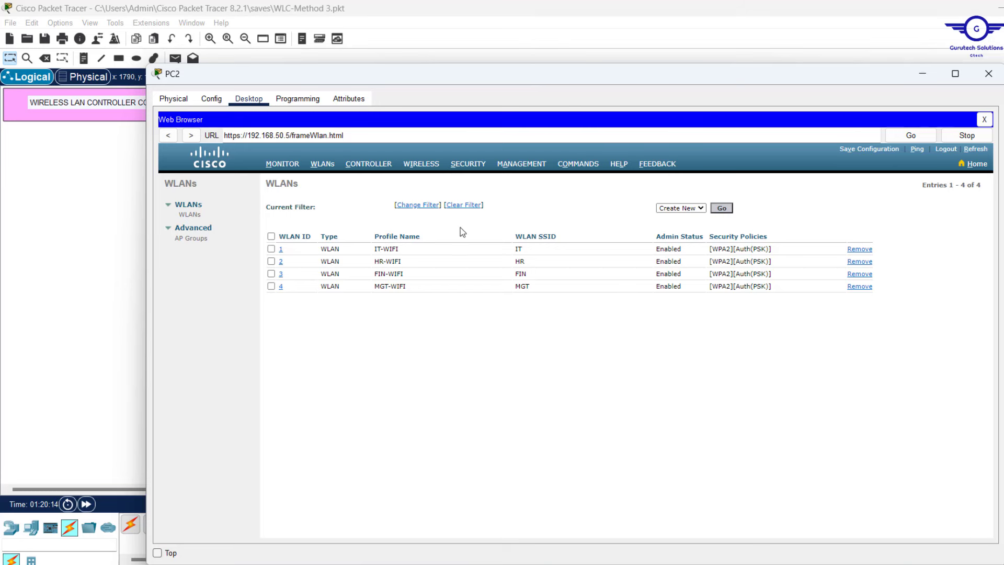
# Go to CONTROLLER > Interfaces and select the management interface from the list
pyautogui.click(366, 165)
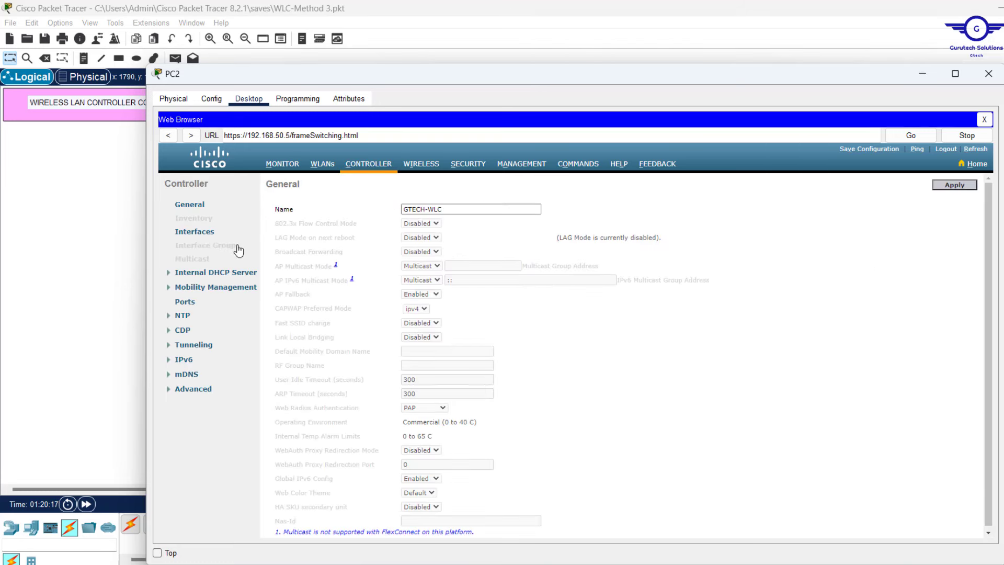
pyautogui.click(194, 232)
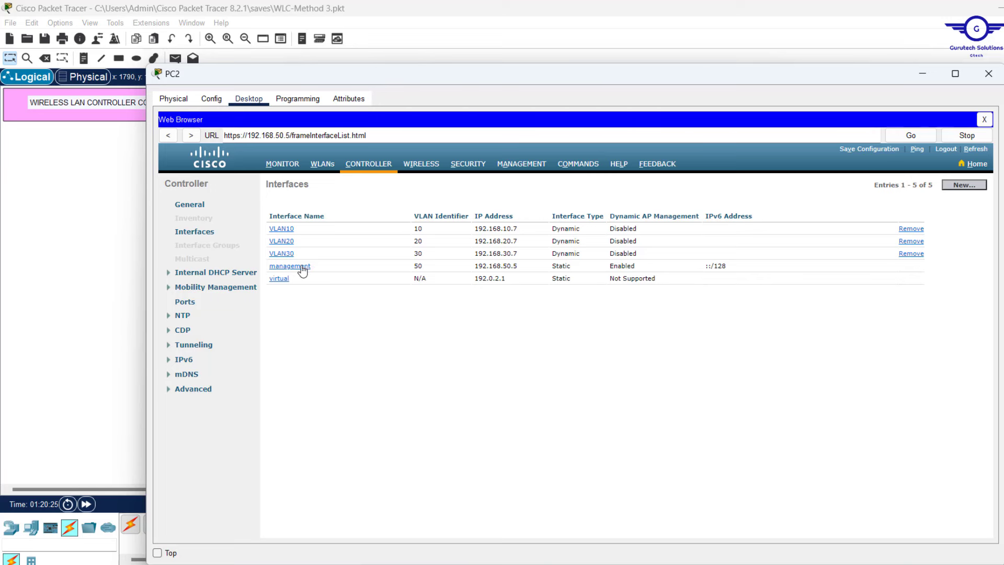
pyautogui.click(303, 268)
# Replace the management interface's primary DHCP server 0.0.0.0 with 192.168.1.5
pyautogui.click(302, 268)
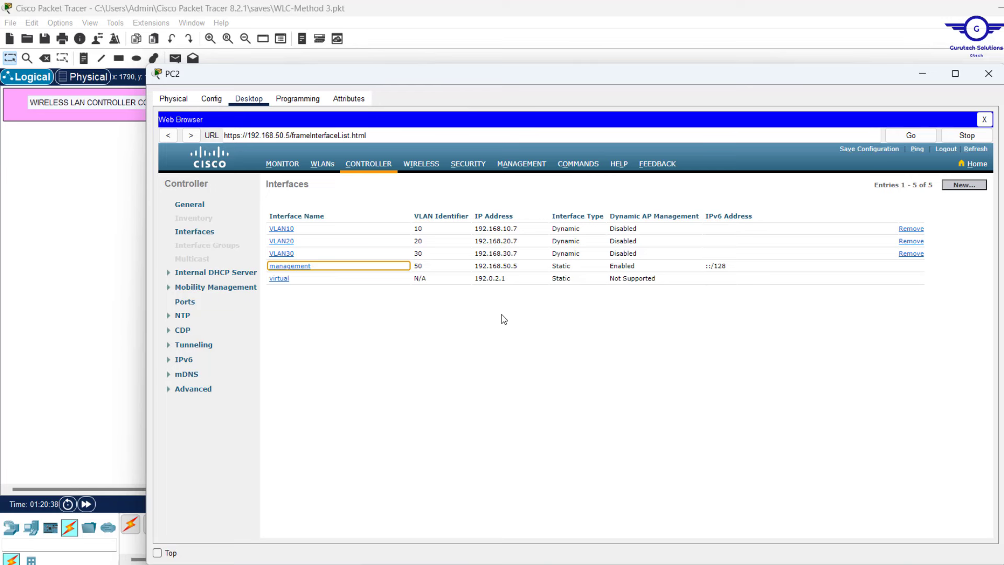
pyautogui.scroll(-3, 501, 315)
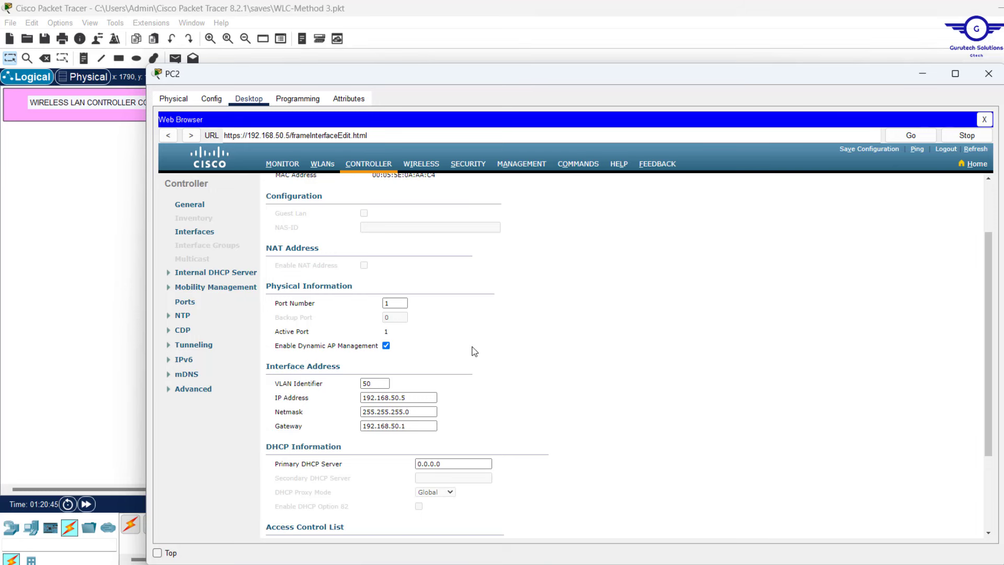
pyautogui.scroll(-3, 475, 352)
pyautogui.scroll(-2, 474, 351)
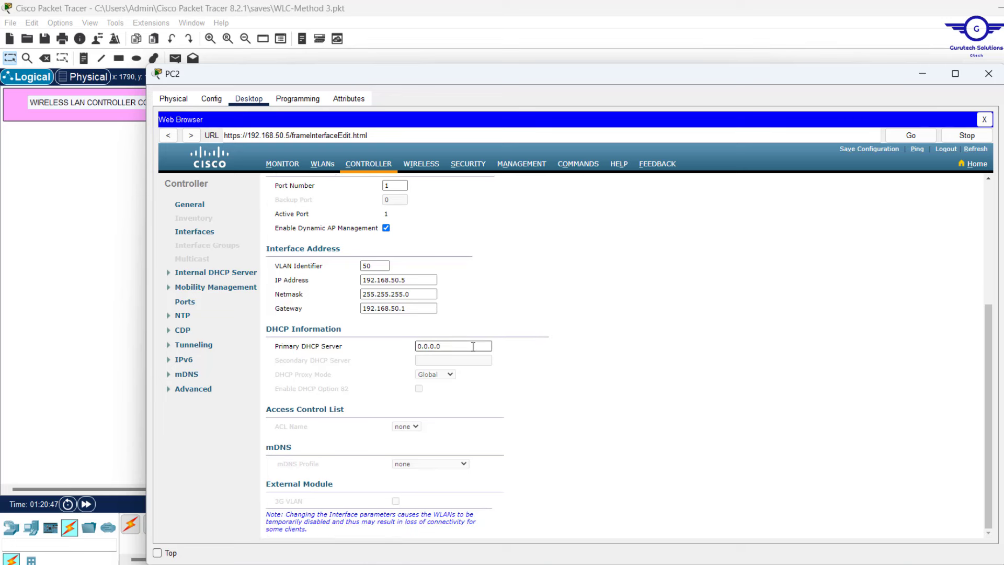
pyautogui.moveTo(459, 350); pyautogui.dragTo(365, 349)
pyautogui.press('BackSpace')
pyautogui.write('192.168.1.5')
pyautogui.scroll(3, 529, 351)
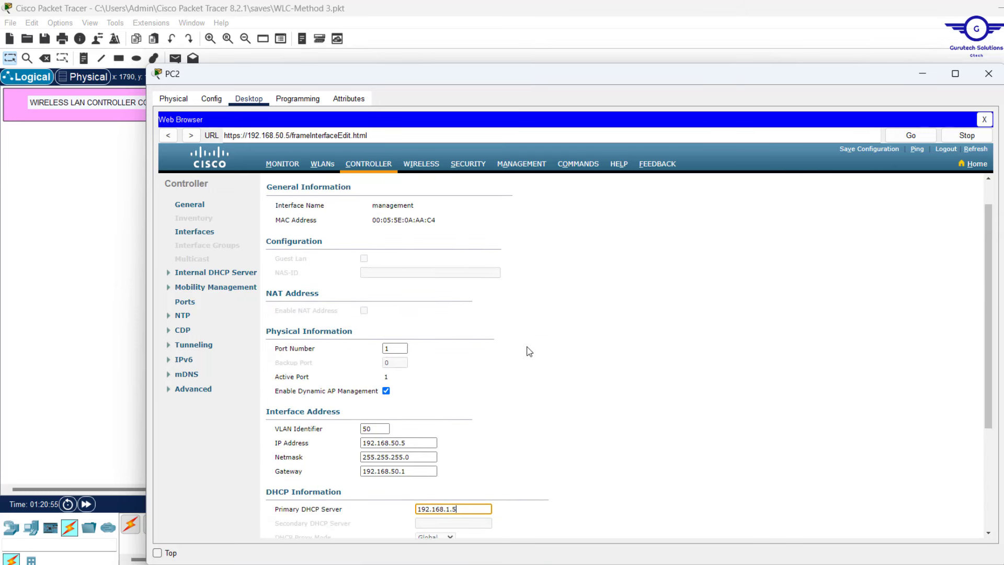
pyautogui.scroll(1, 529, 351)
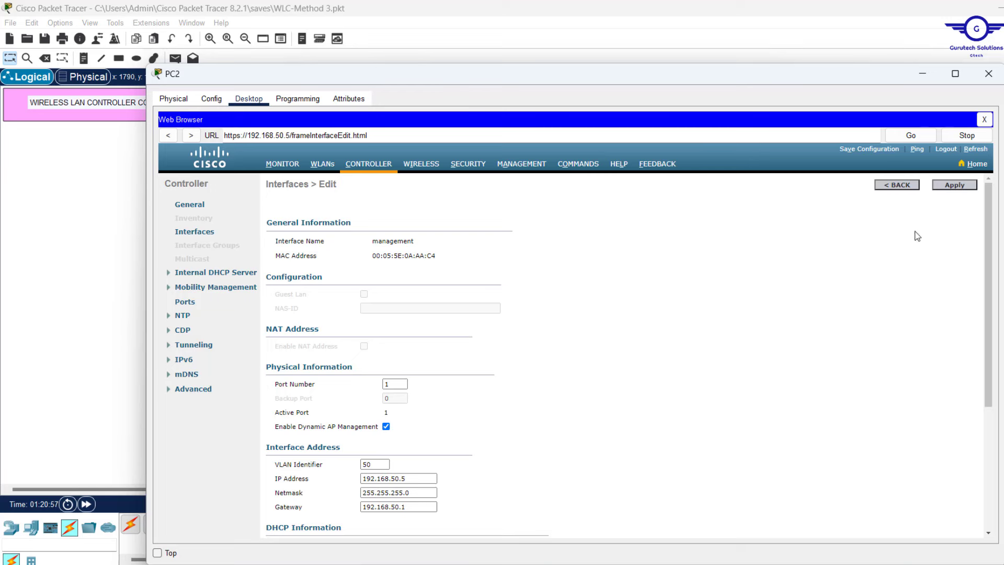
# Apply the management interface change, accept the AP managers and WLAN warnings, and hide PC2
pyautogui.click(956, 190)
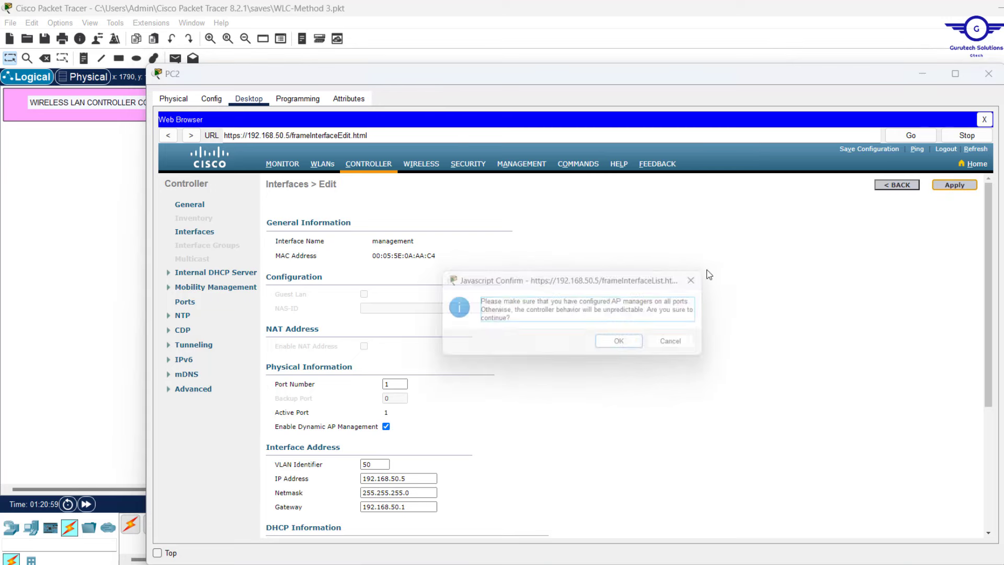
pyautogui.click(623, 346)
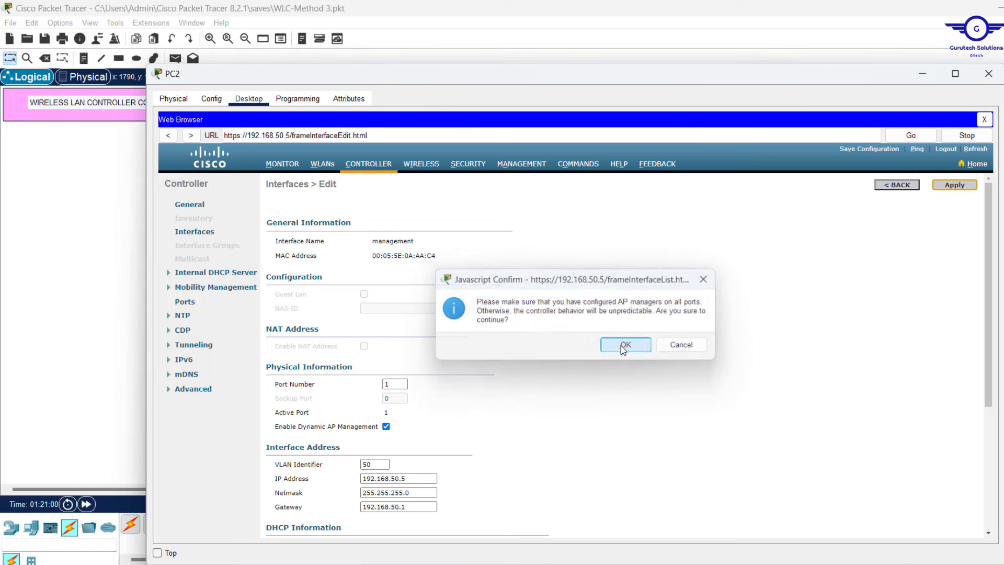
pyautogui.click(624, 346)
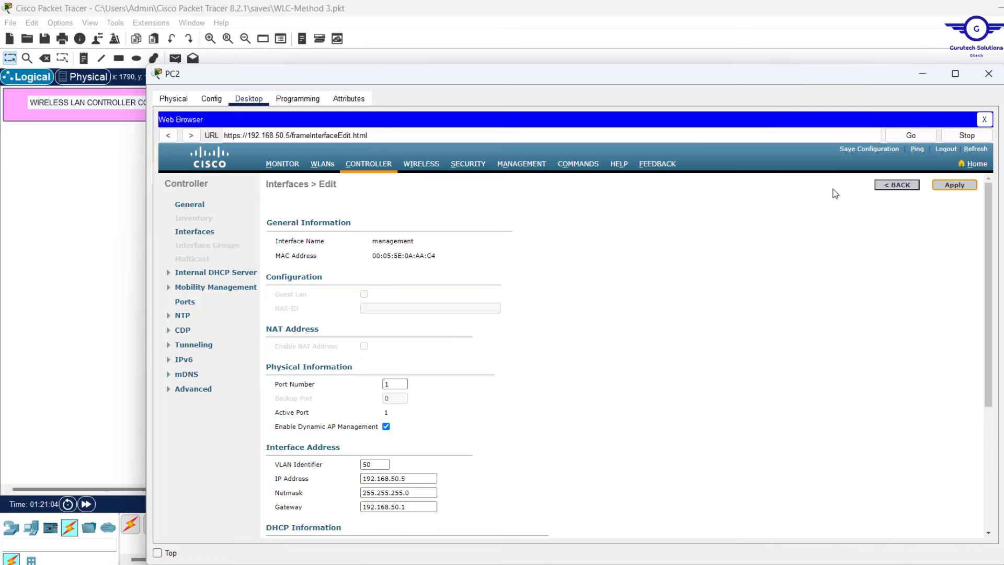
pyautogui.click(855, 150)
pyautogui.click(922, 73)
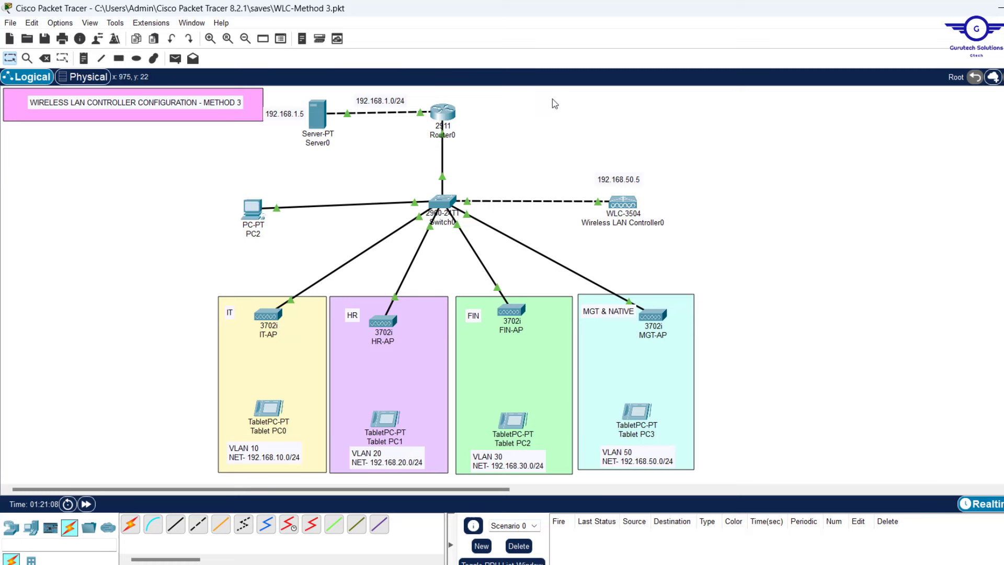
# Save the Packet Tracer project file with Ctrl+S
pyautogui.hotkey('ctrl', 's')
pyautogui.click(249, 215)
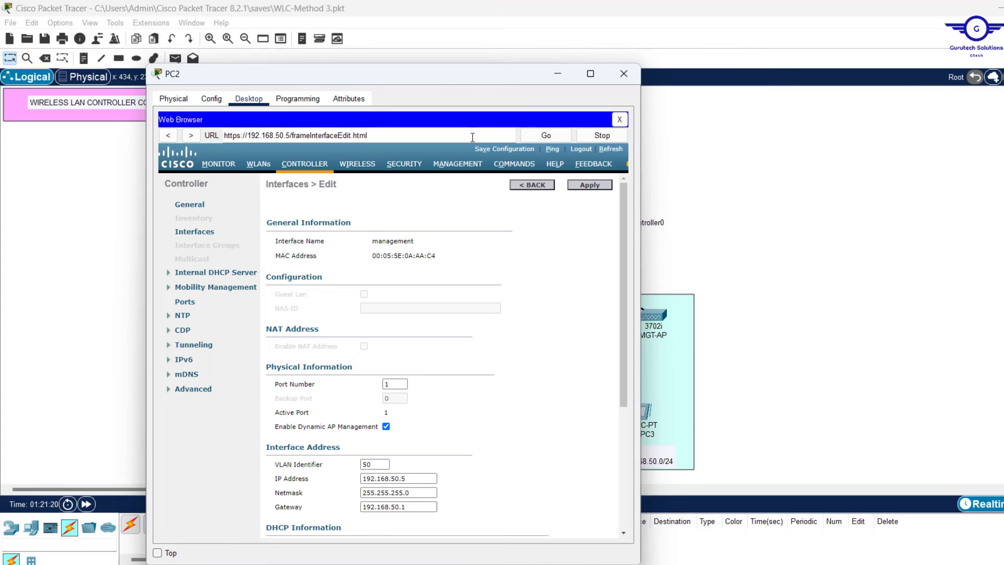
pyautogui.click(746, 174)
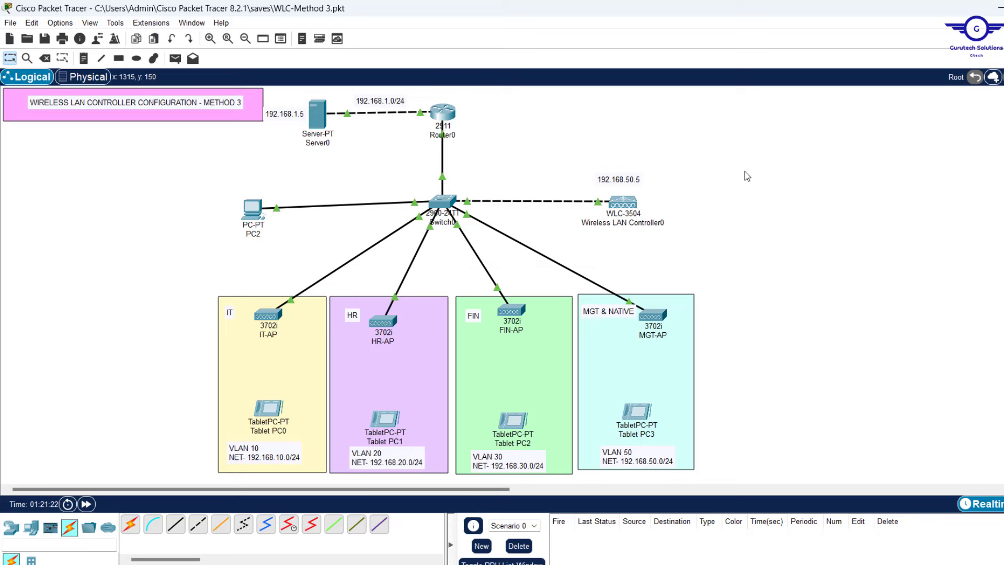
pyautogui.hotkey('ctrl', 's')
# Save the wireless controller's configuration to flash and confirm
pyautogui.click(258, 209)
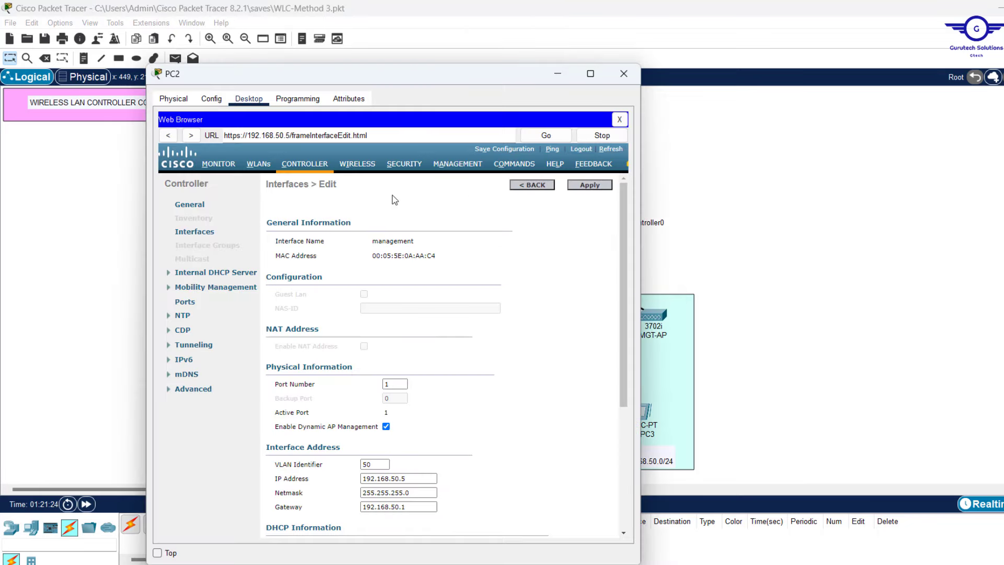
pyautogui.click(496, 152)
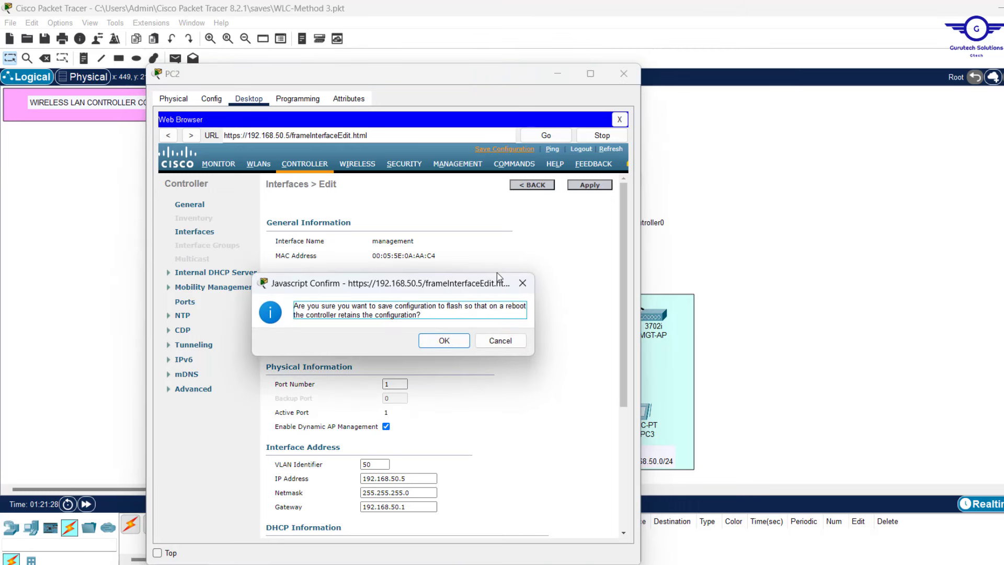
pyautogui.click(444, 341)
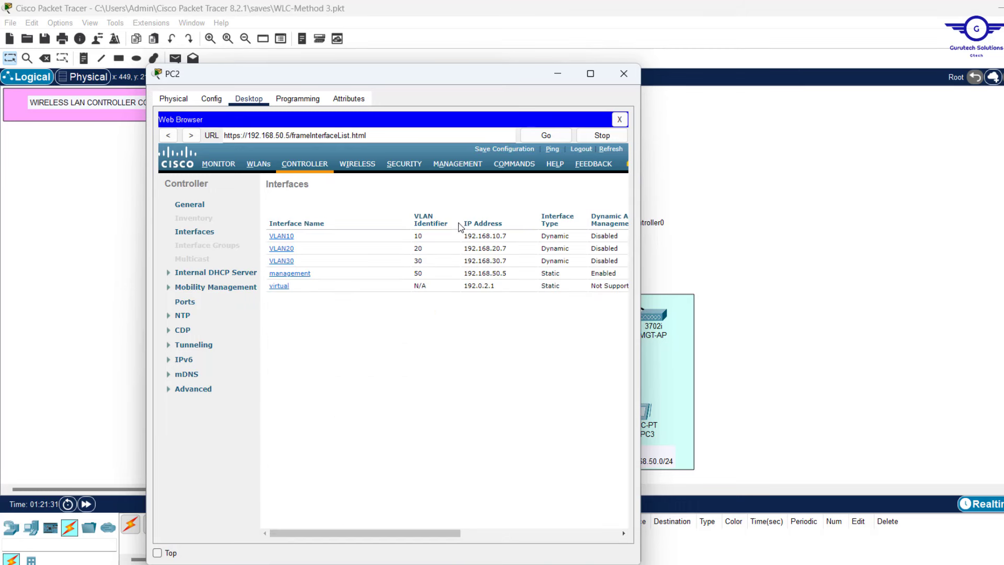
# Close PC2's browser window to return to the network topology
pyautogui.click(557, 73)
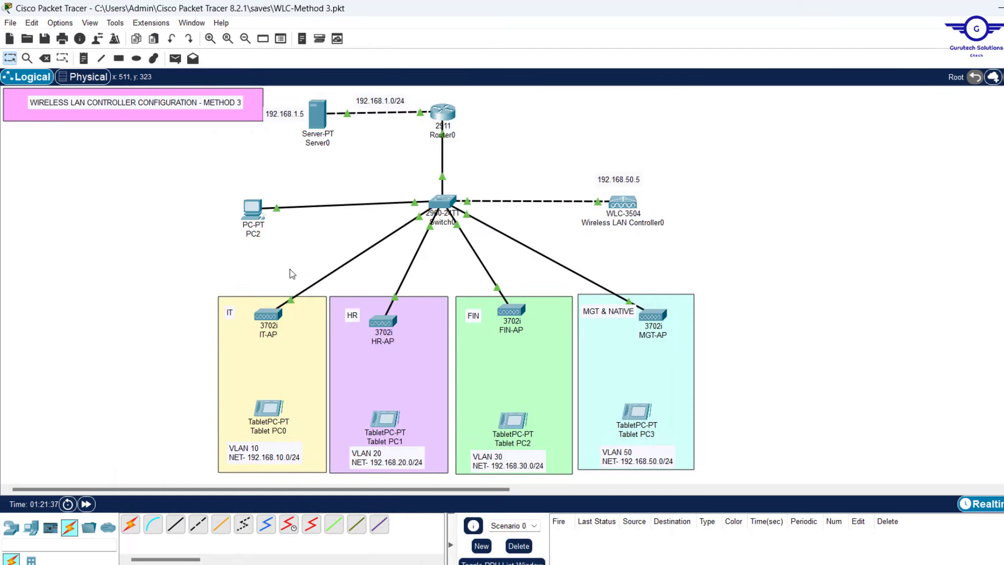
pyautogui.moveTo(273, 317)
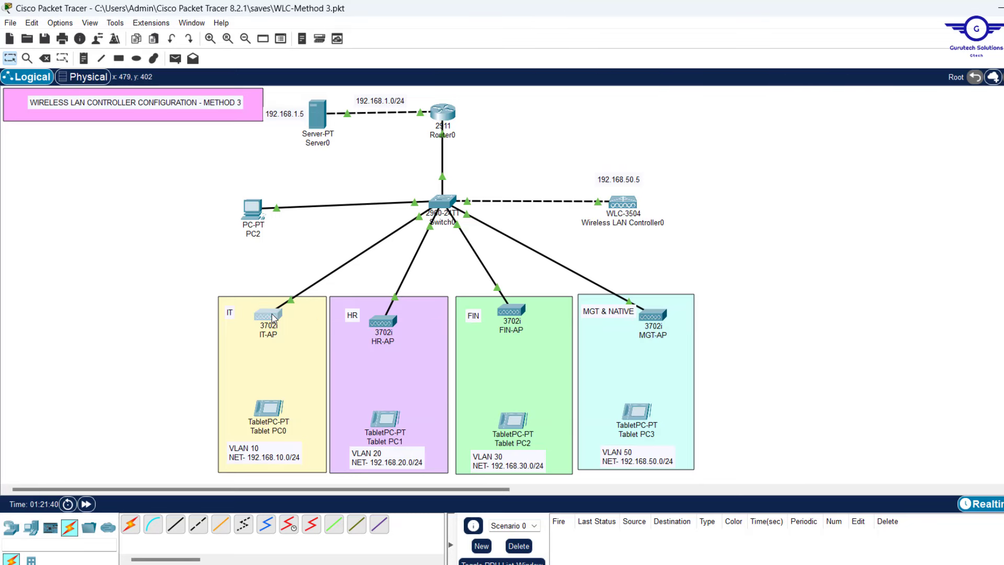
# Switch IT-AP and HR-AP gateway/DNS to DHCP and check their GigabitEthernet0 addresses
pyautogui.click(273, 318)
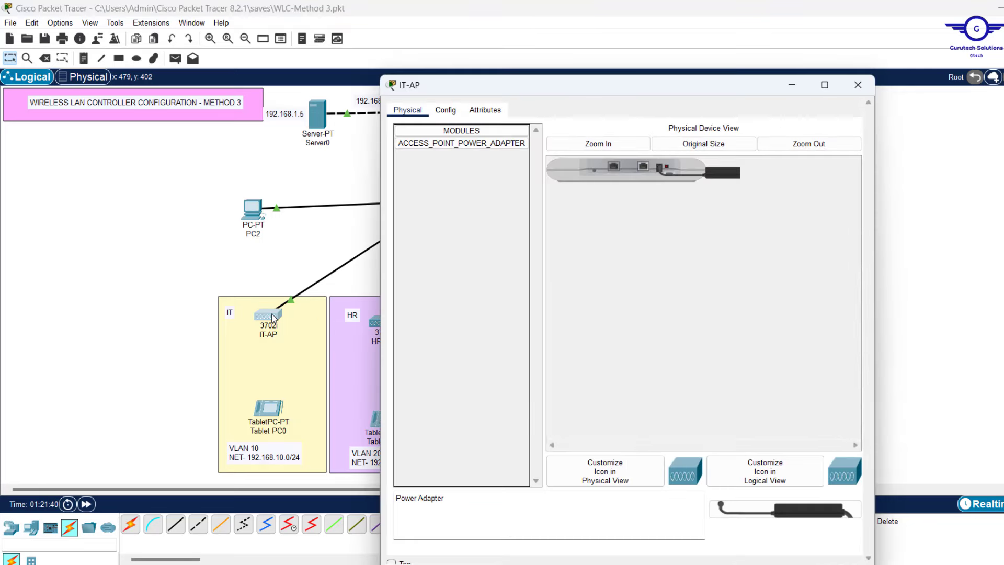
pyautogui.click(453, 112)
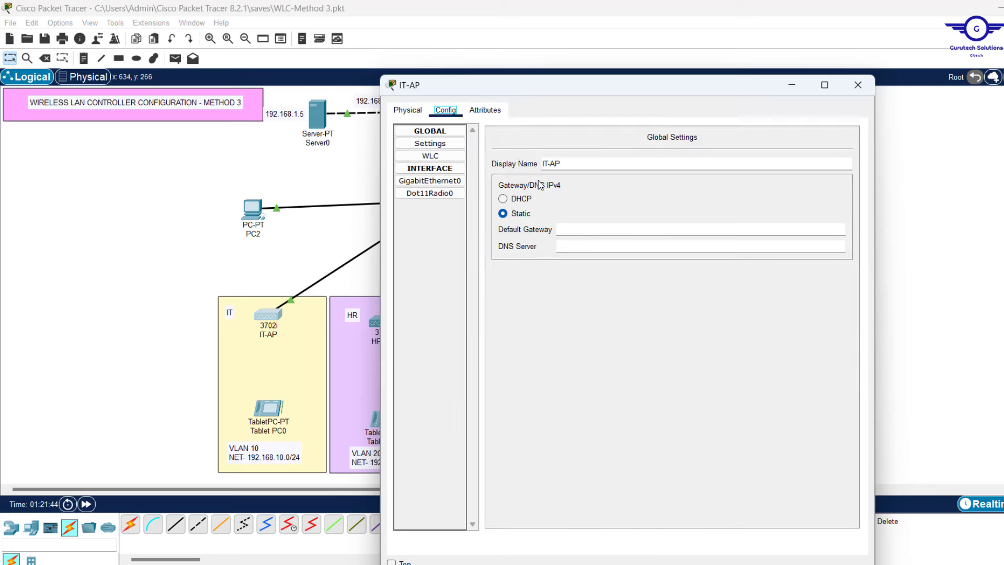
pyautogui.click(503, 199)
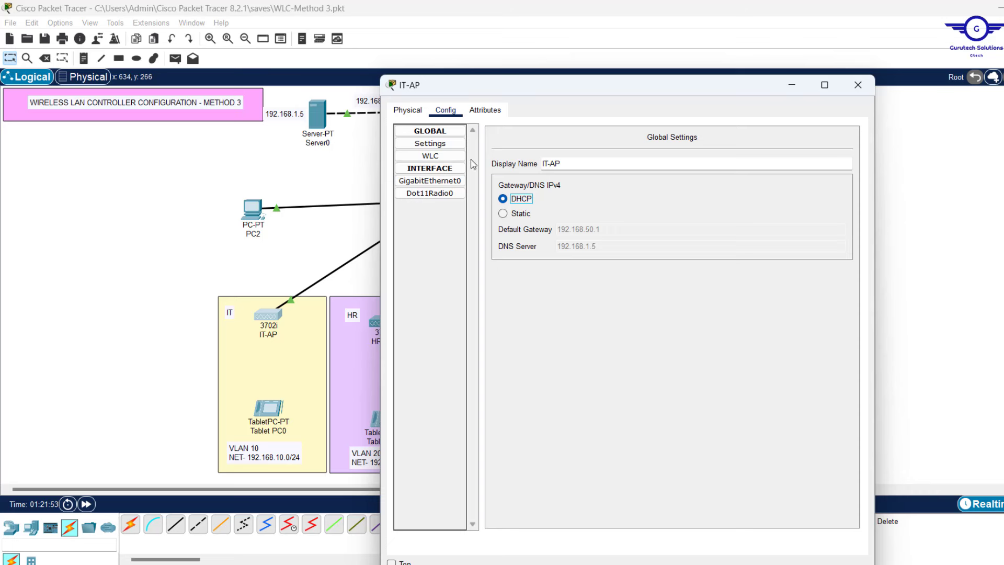
pyautogui.click(439, 183)
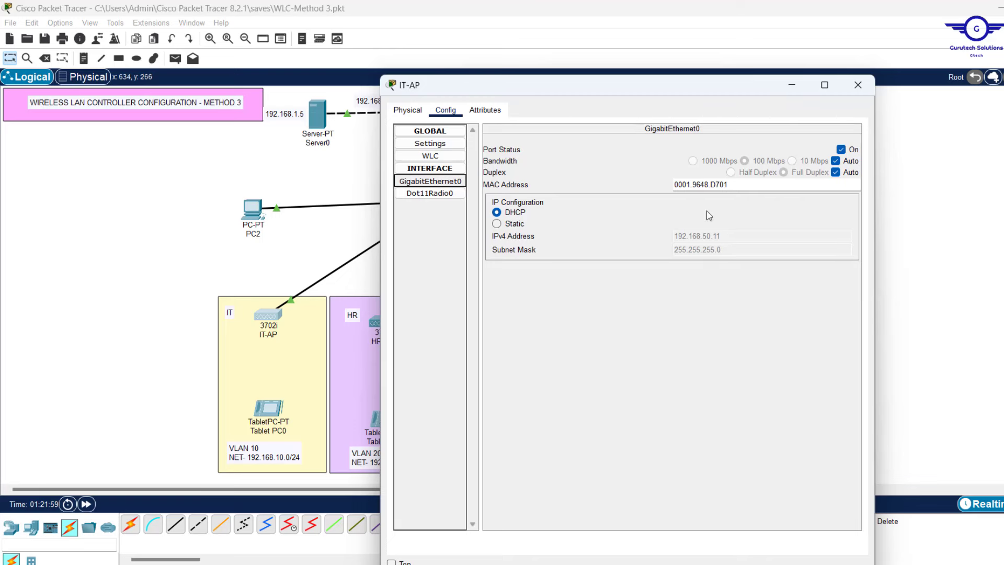
pyautogui.click(858, 85)
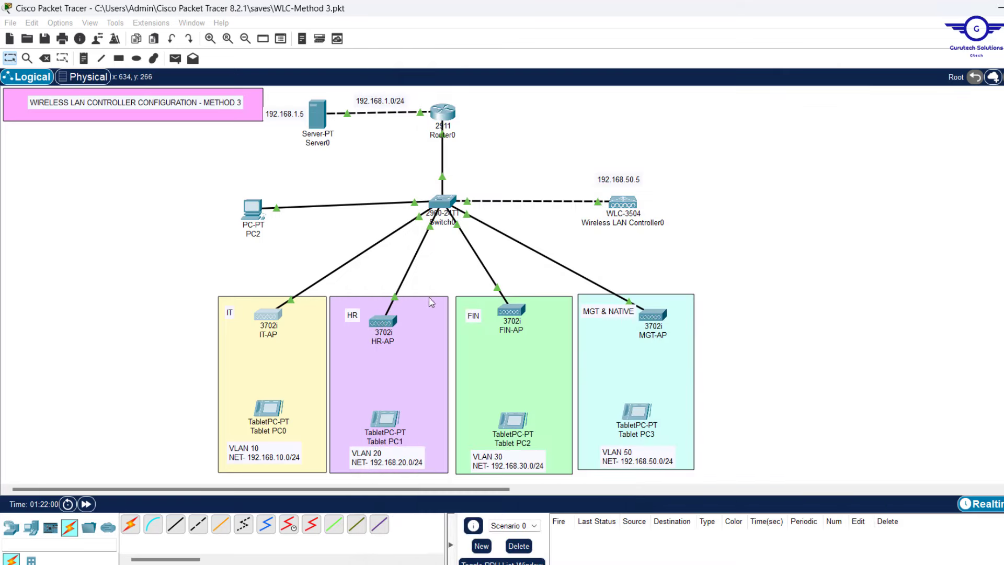
pyautogui.click(384, 324)
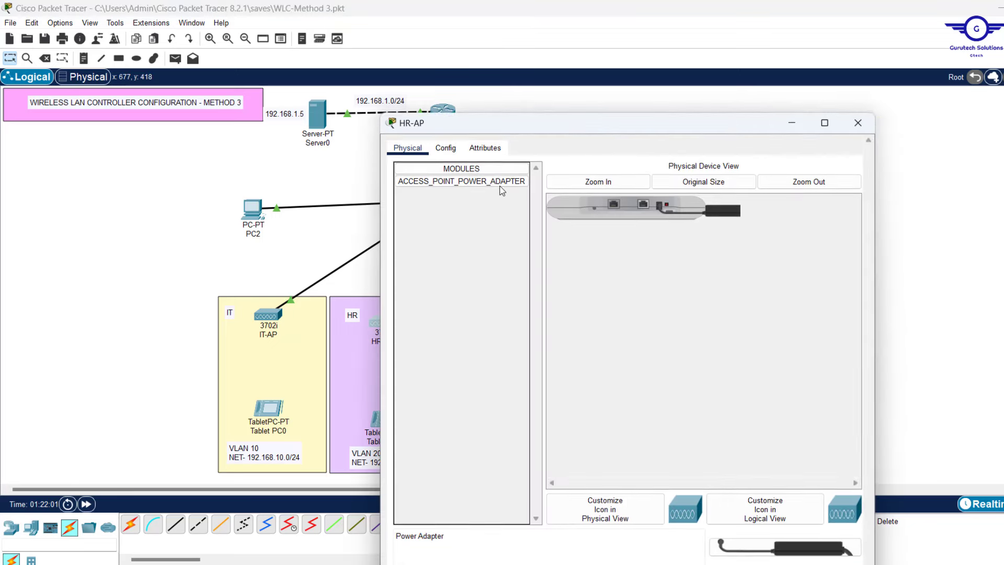
pyautogui.click(450, 110)
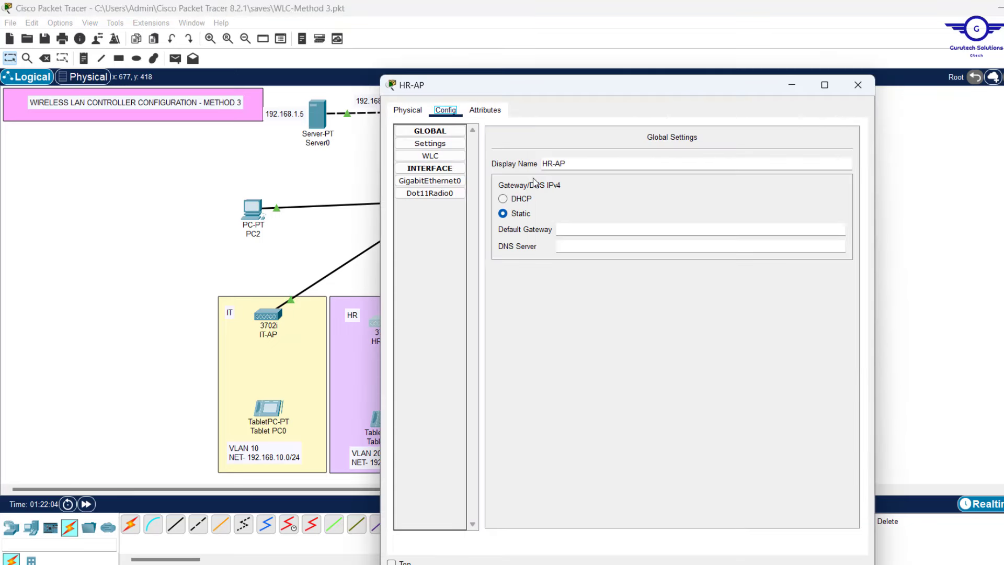
pyautogui.click(504, 199)
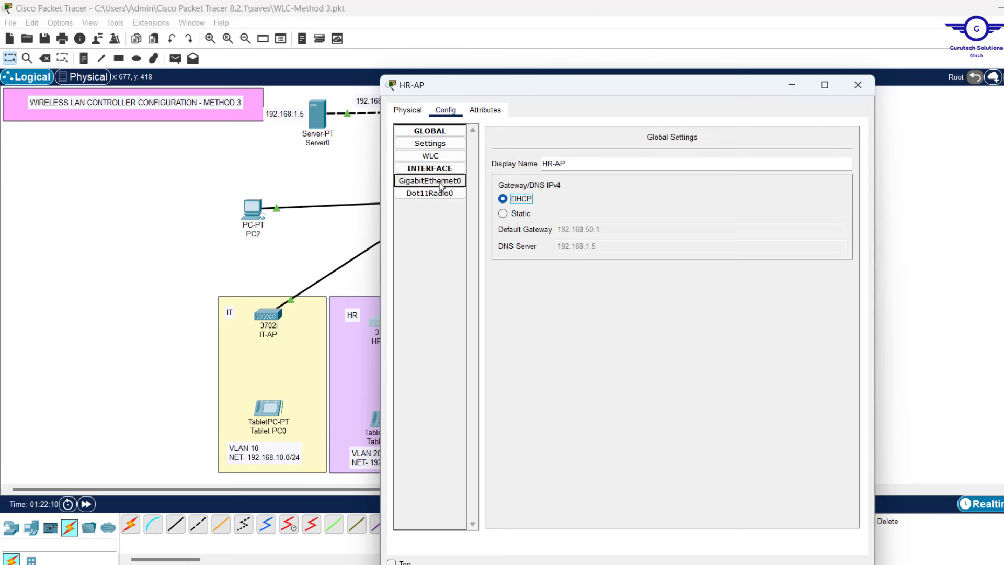
pyautogui.press('Tab')
pyautogui.press('space')
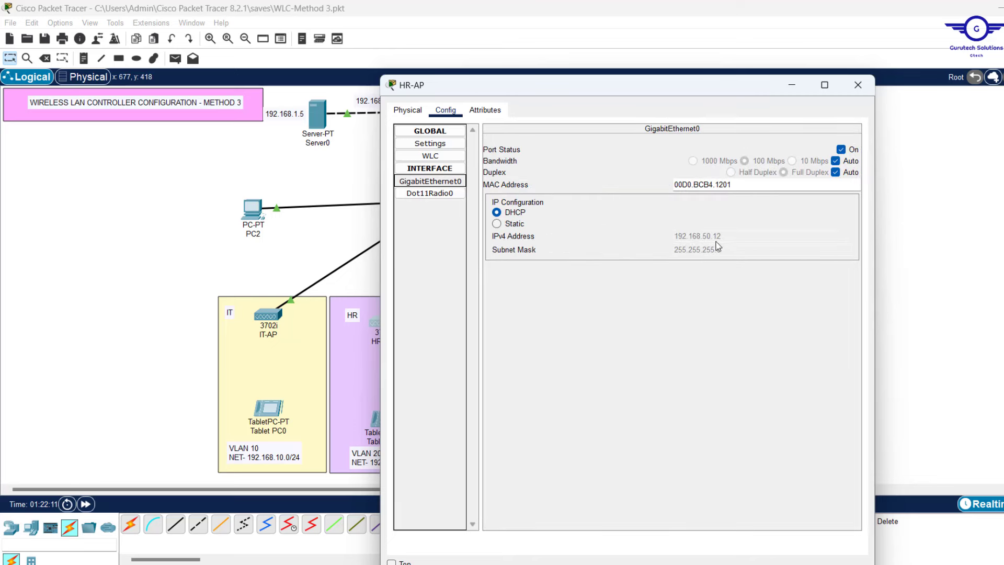
pyautogui.click(857, 85)
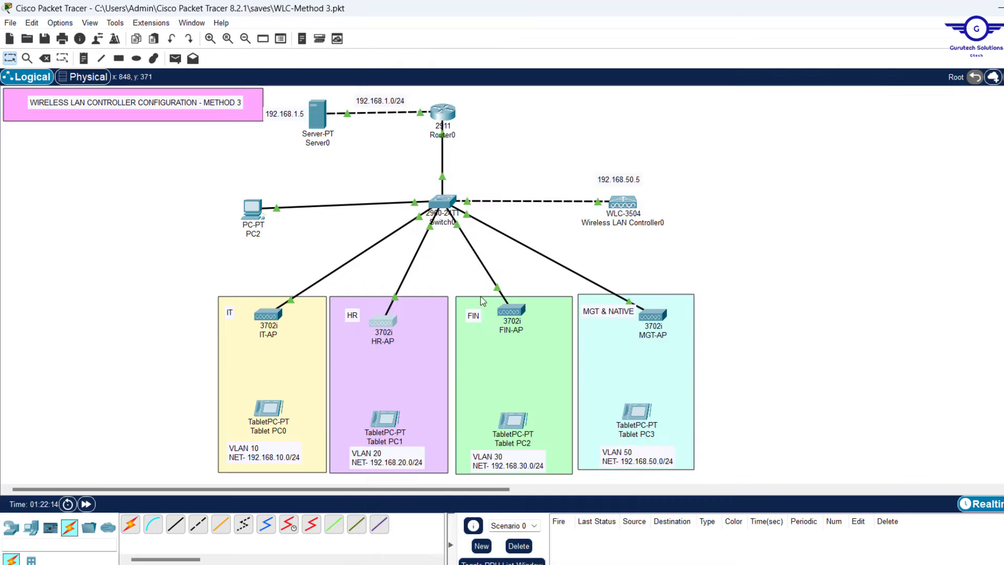
# Switch FIN-AP and MGT-AP gateway/DNS settings to DHCP
pyautogui.click(512, 312)
pyautogui.click(475, 146)
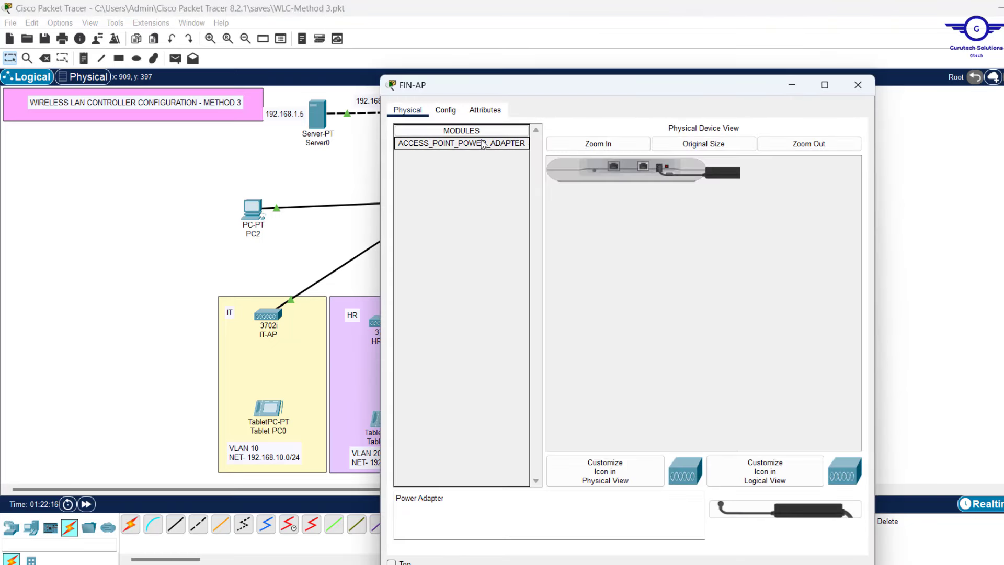
pyautogui.click(442, 116)
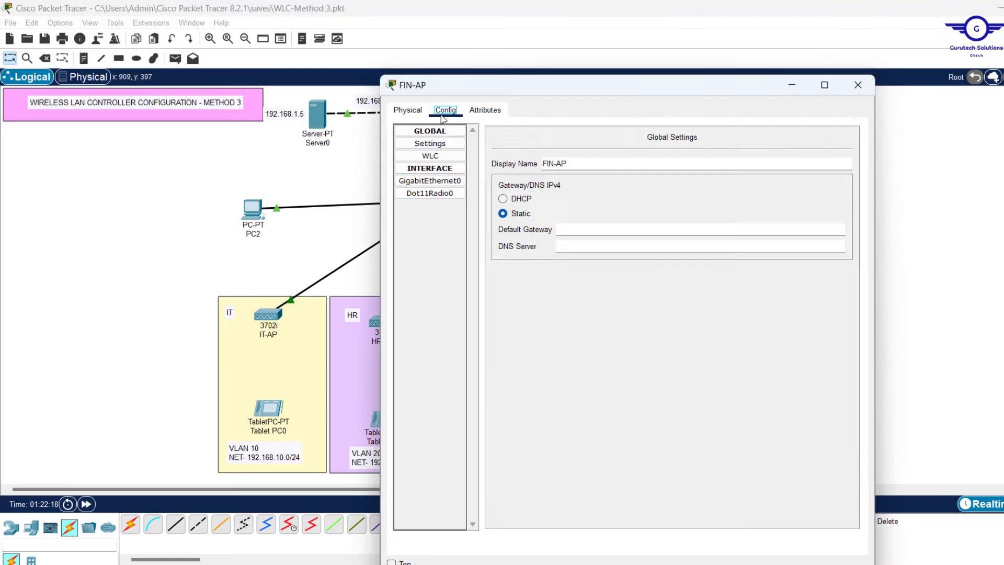
pyautogui.click(511, 198)
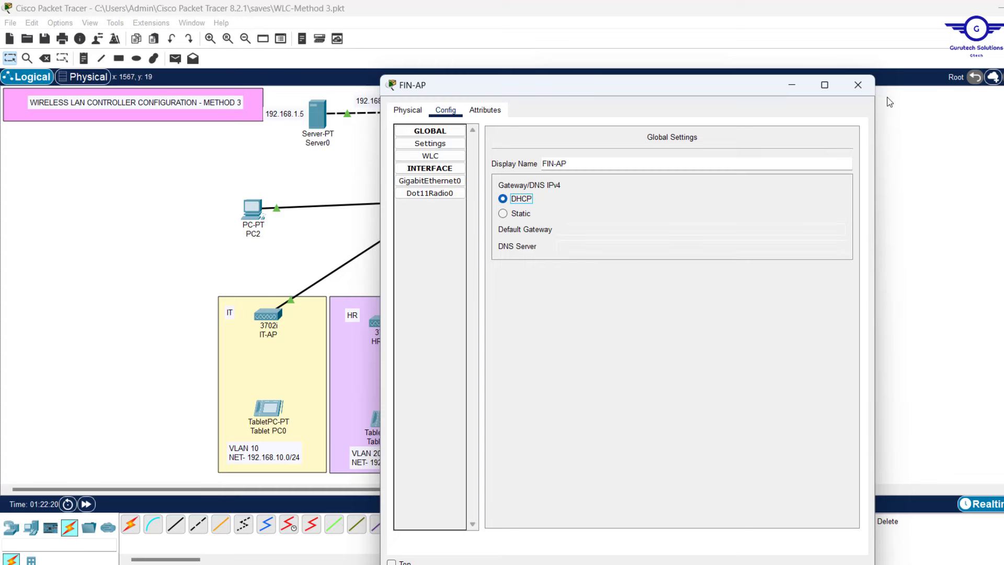
pyautogui.click(858, 90)
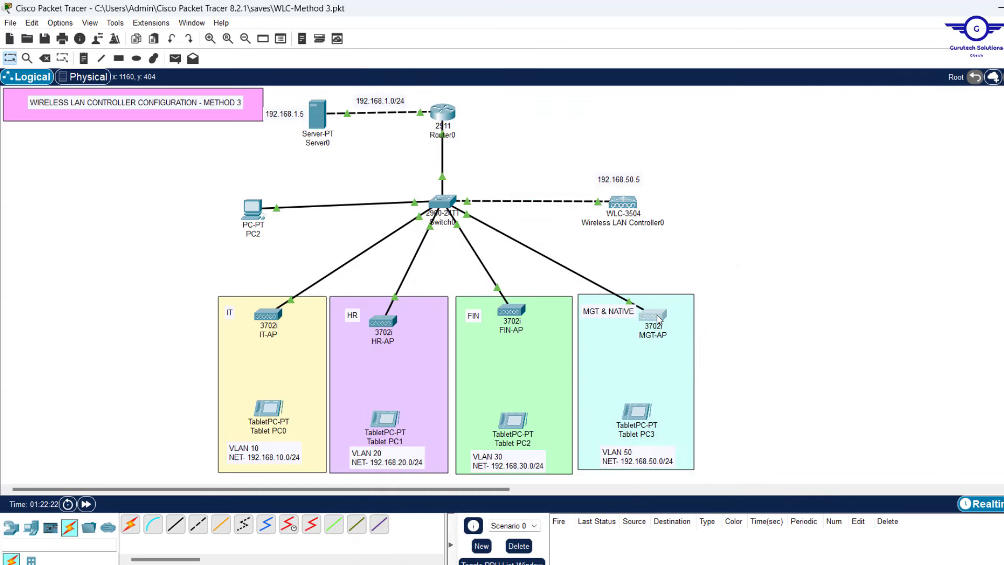
pyautogui.click(658, 319)
pyautogui.click(446, 116)
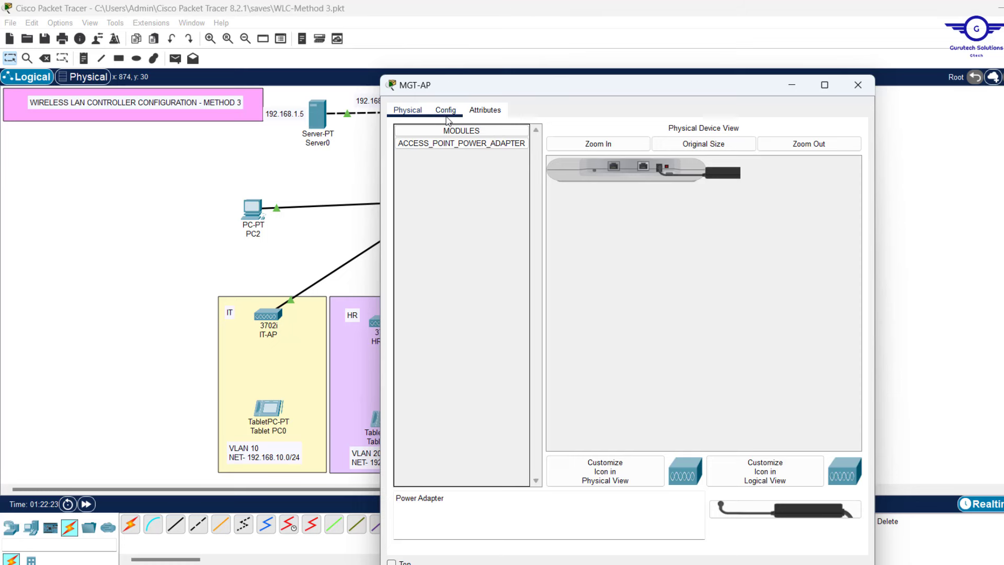
pyautogui.click(510, 201)
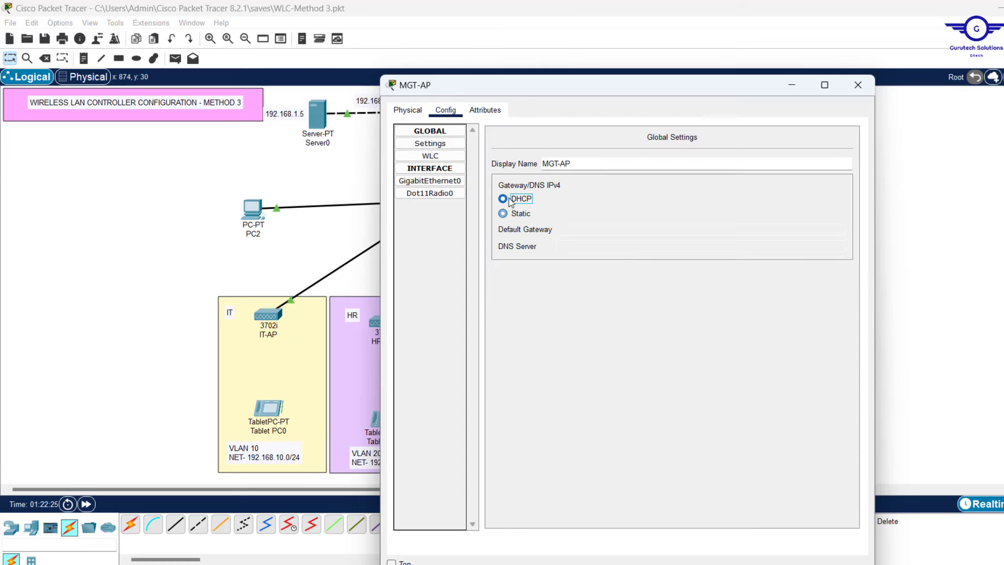
pyautogui.click(857, 85)
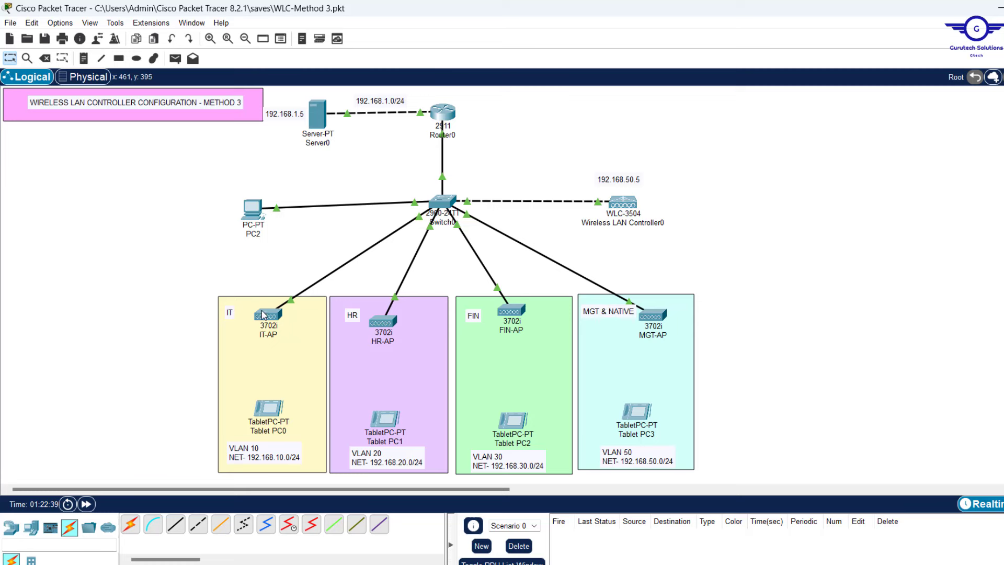
pyautogui.moveTo(262, 315)
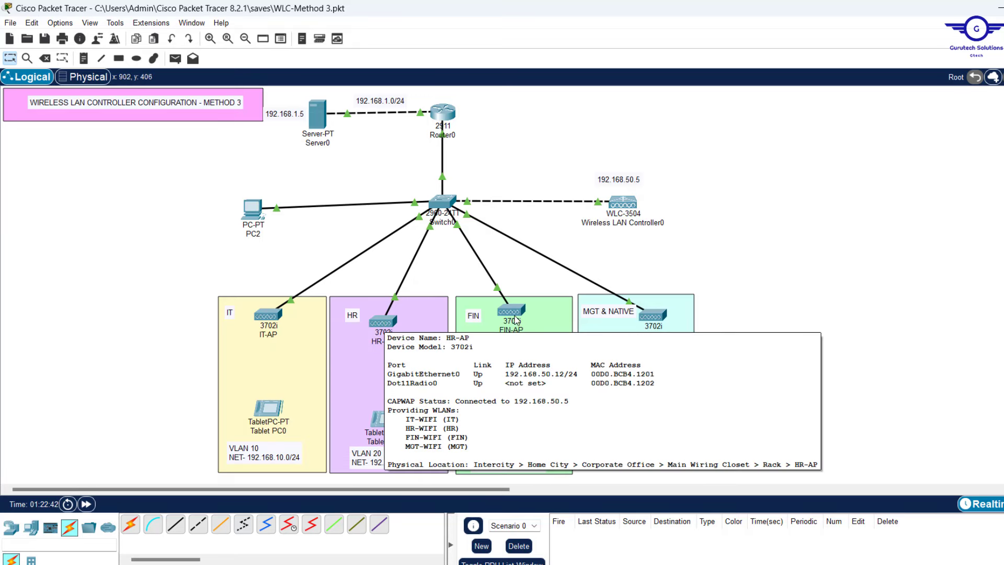
pyautogui.moveTo(521, 316)
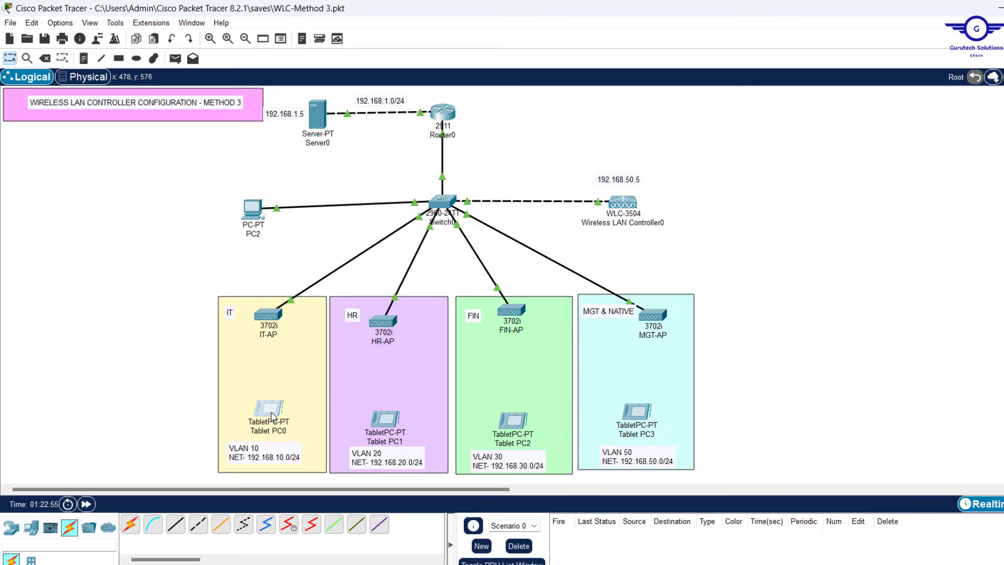
# On Tablet PC0's Wireless0, replace the Default SSID, choose WPA2-PSK and enter the pass phrase
pyautogui.click(272, 415)
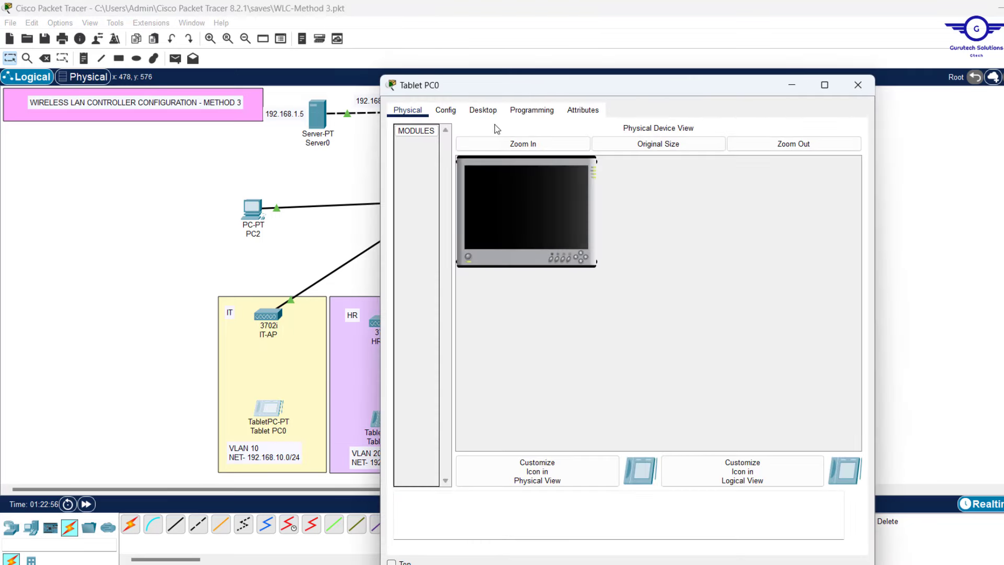
pyautogui.click(490, 111)
pyautogui.click(447, 151)
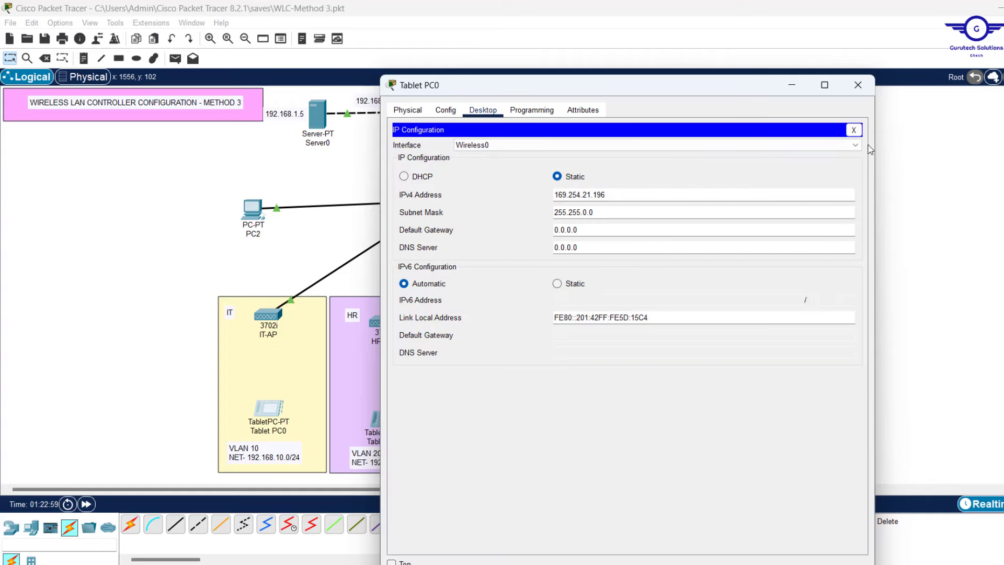
pyautogui.click(853, 130)
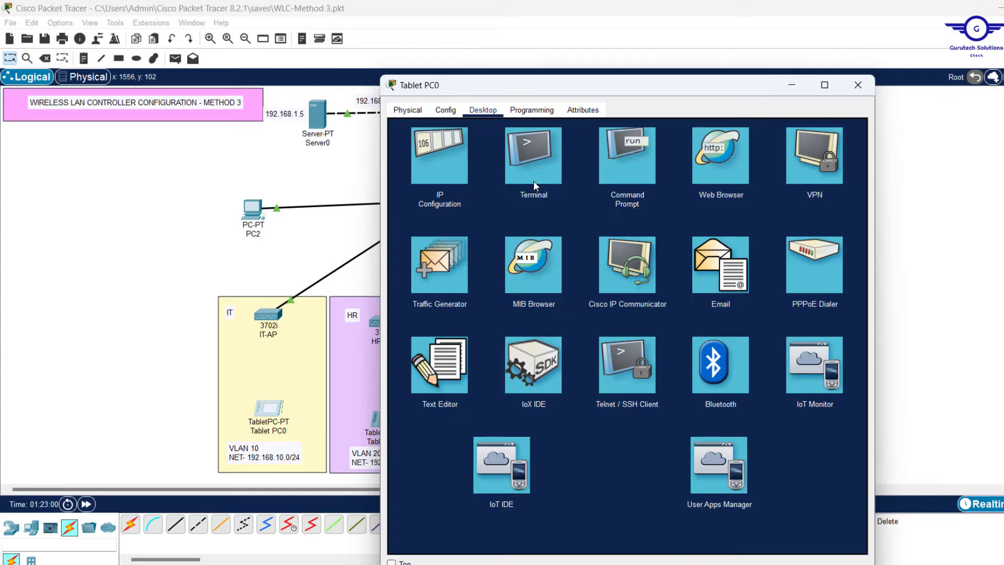
pyautogui.click(439, 144)
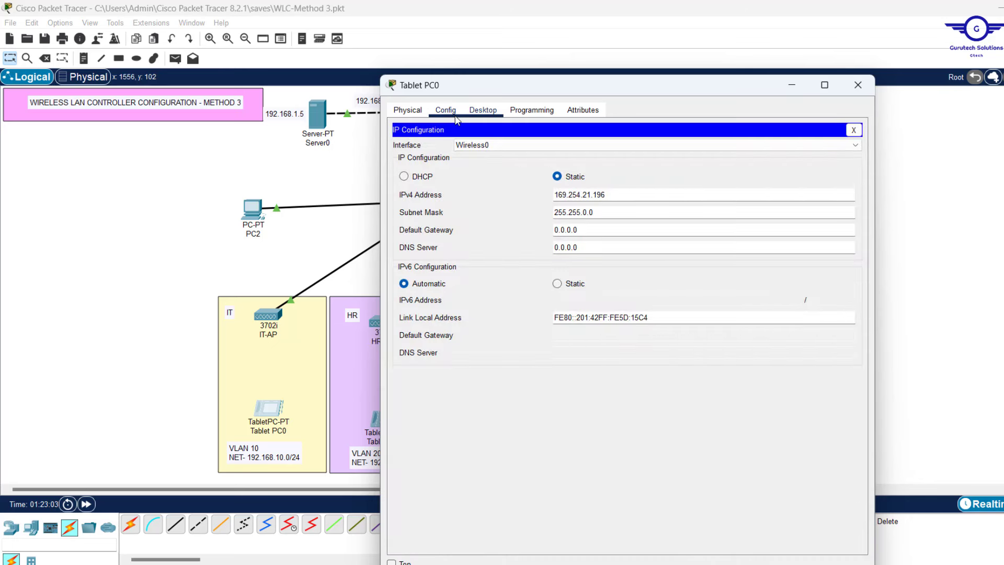
pyautogui.click(445, 110)
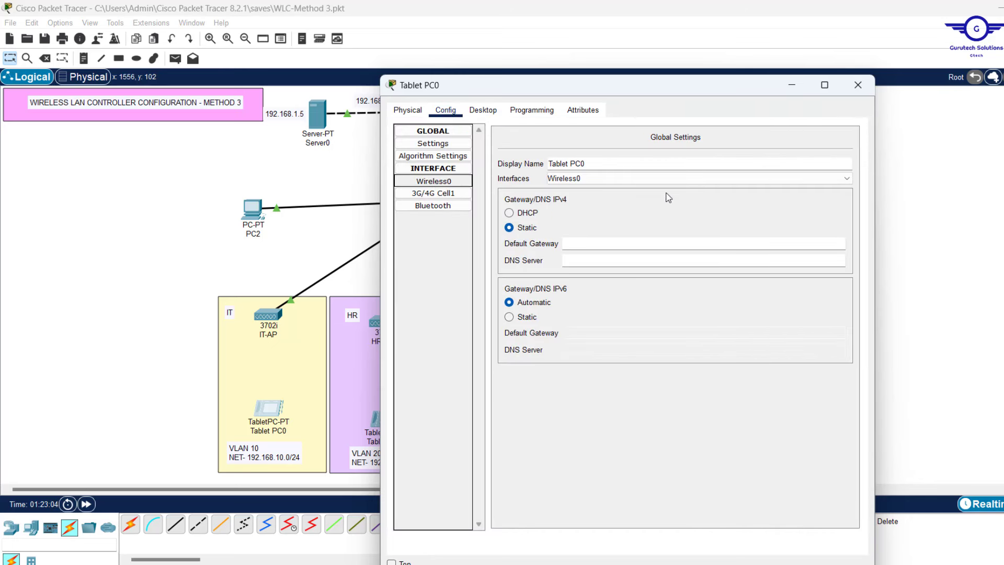
pyautogui.click(715, 188)
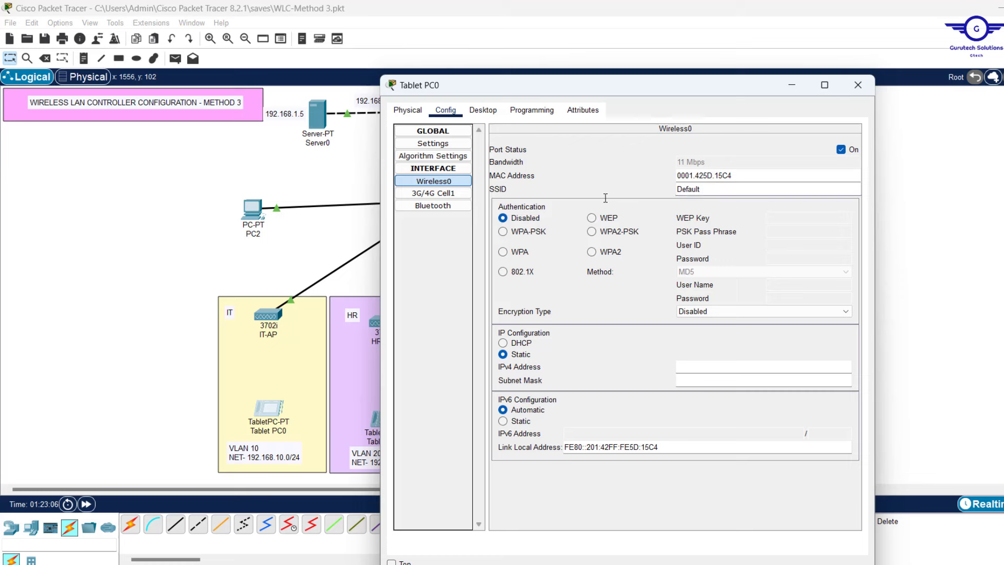
pyautogui.press('BackSpace')
pyautogui.press('BackSpace')
pyautogui.press('BackSpace')
pyautogui.press('BackSpace')
pyautogui.press('BackSpace')
pyautogui.press('BackSpace')
pyautogui.click(592, 232)
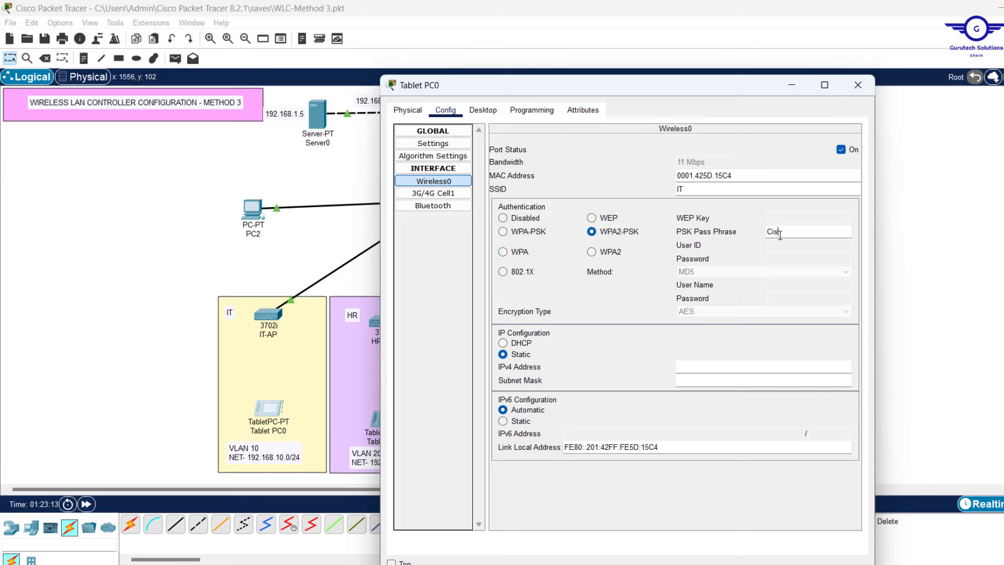
pyautogui.write('Cisco@123')
pyautogui.hotkey('ctrl', 'a')
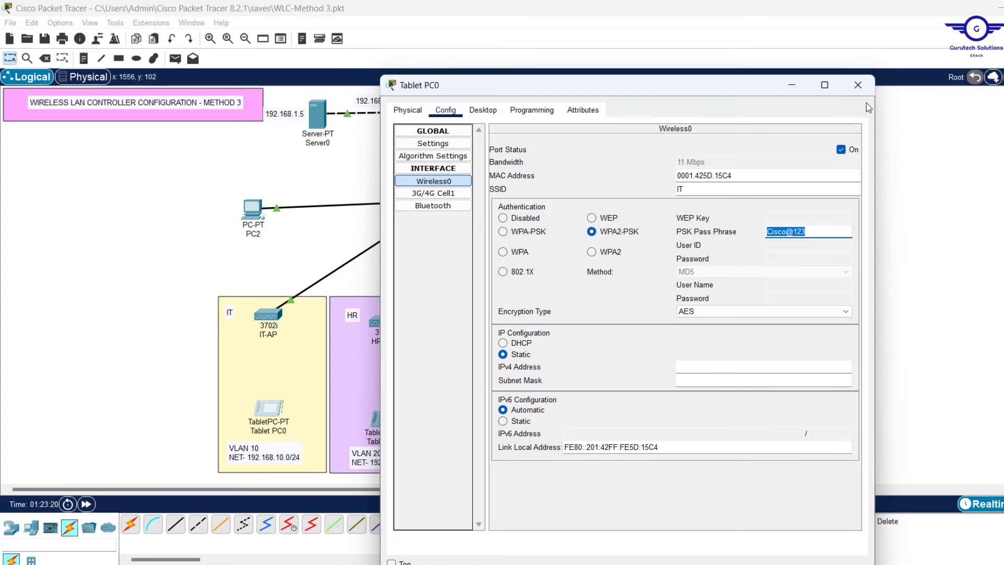
# Set Tablet PC0's IP configuration to DHCP
pyautogui.click(482, 110)
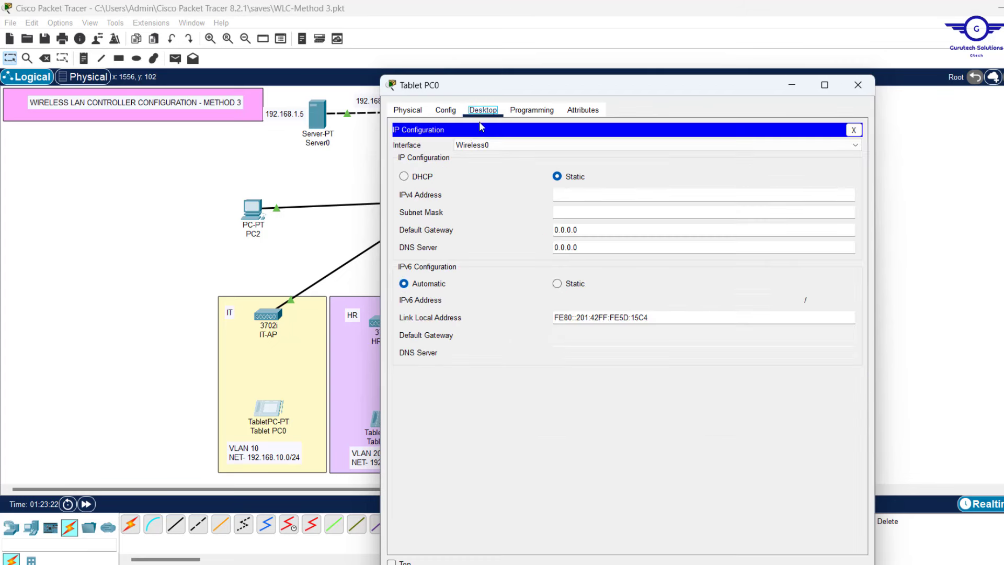
pyautogui.click(418, 177)
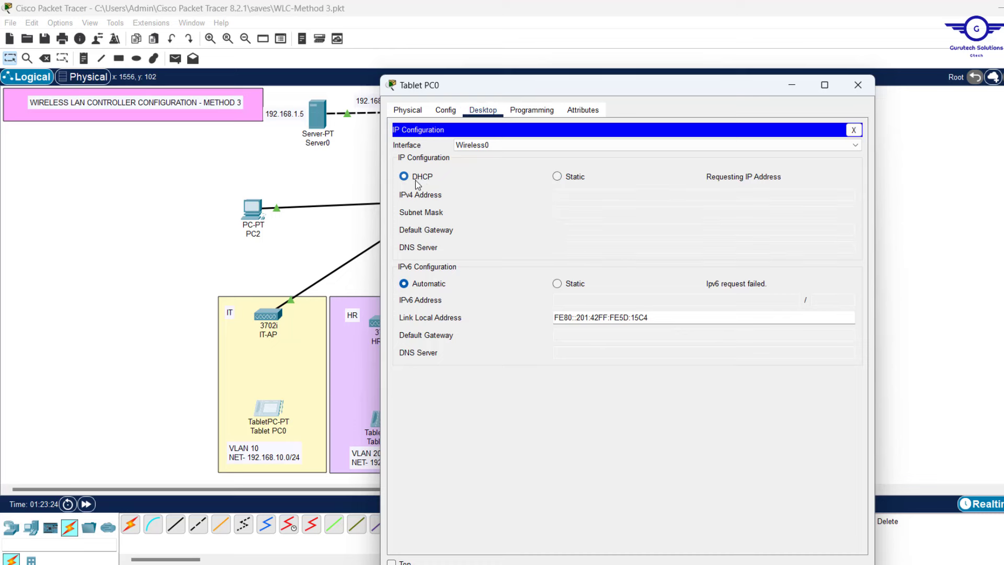
pyautogui.click(857, 85)
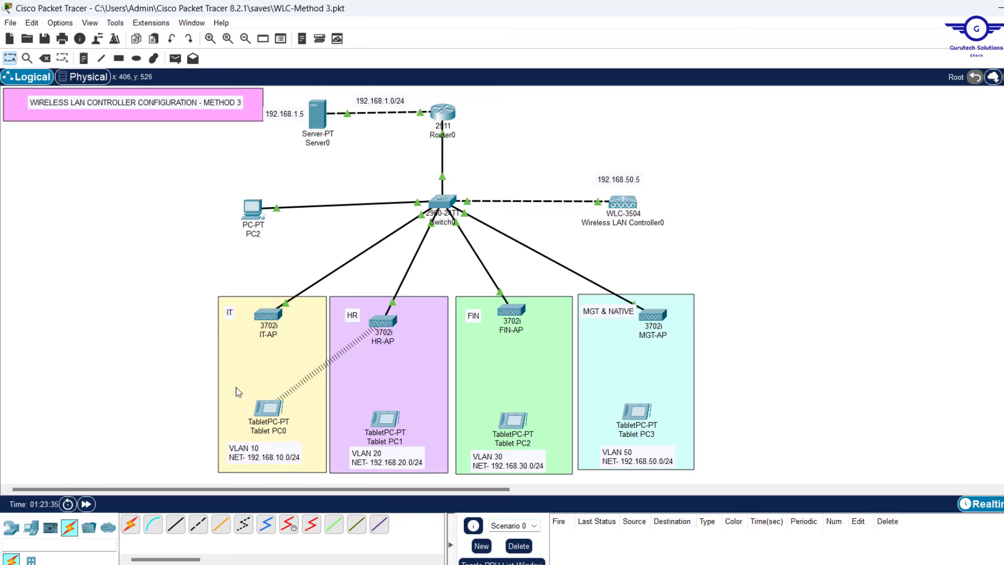
# Open Tablet PC1's Wireless0 configuration, then close the tablet window
pyautogui.moveTo(273, 416)
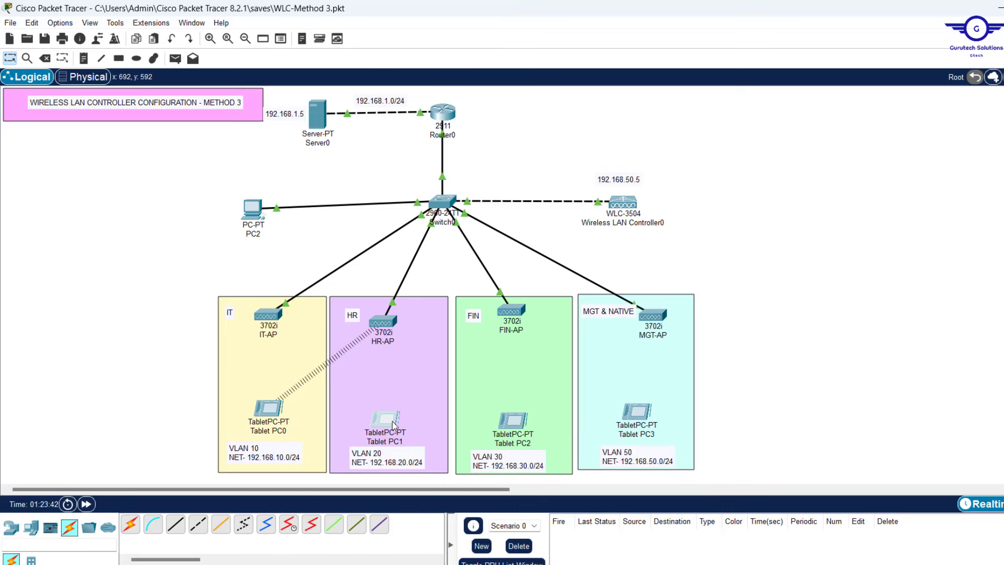
pyautogui.click(393, 424)
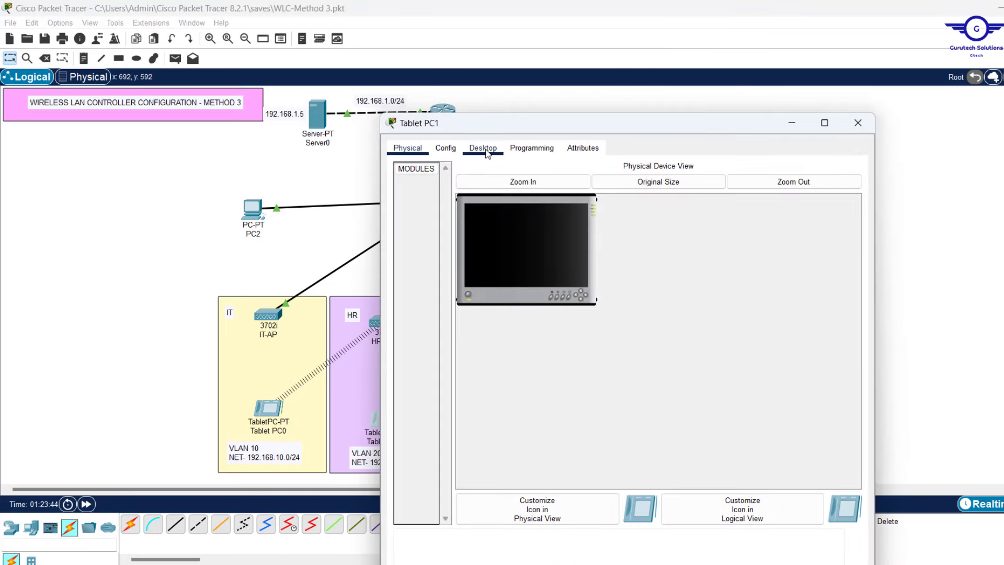
pyautogui.click(445, 148)
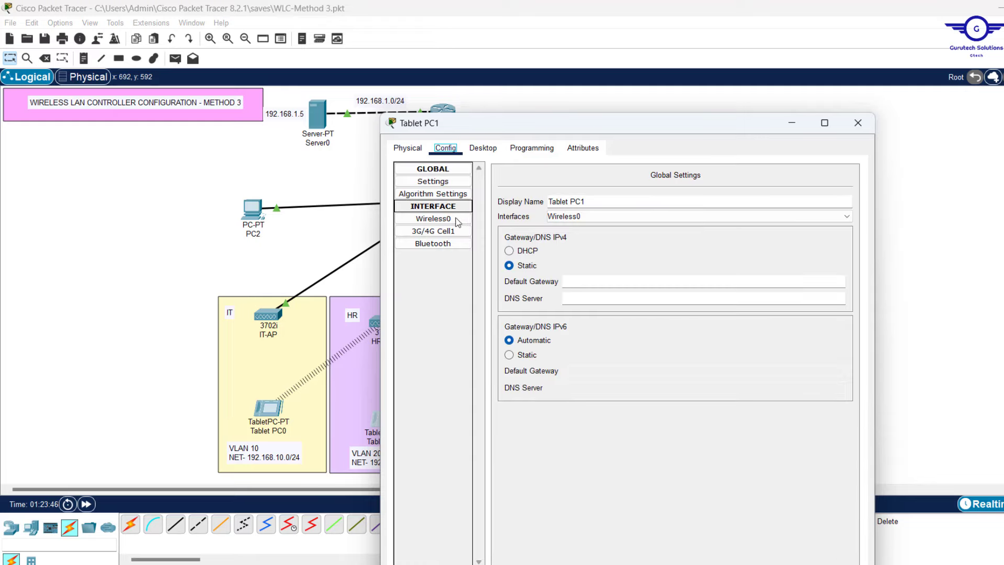
pyautogui.click(455, 219)
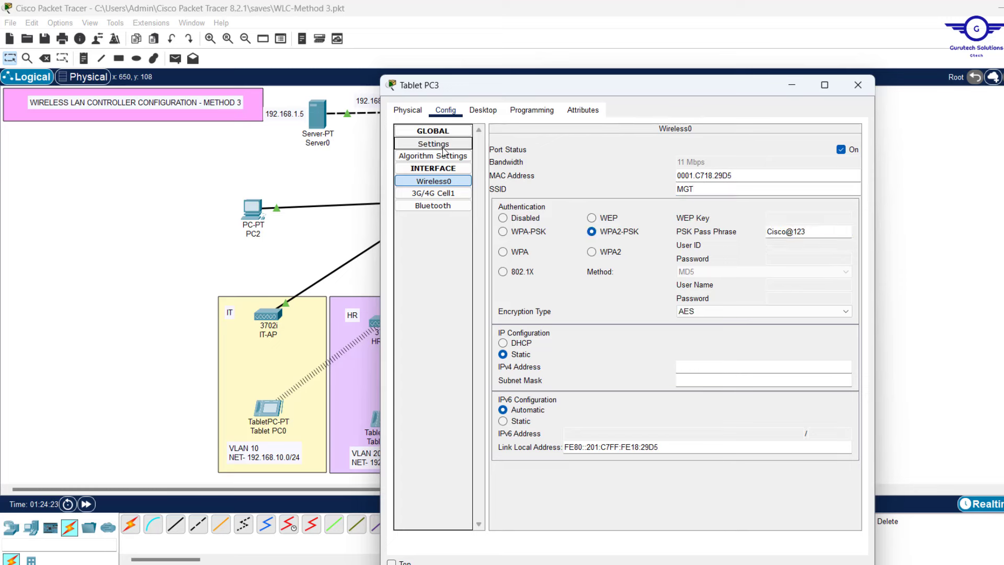
pyautogui.click(852, 91)
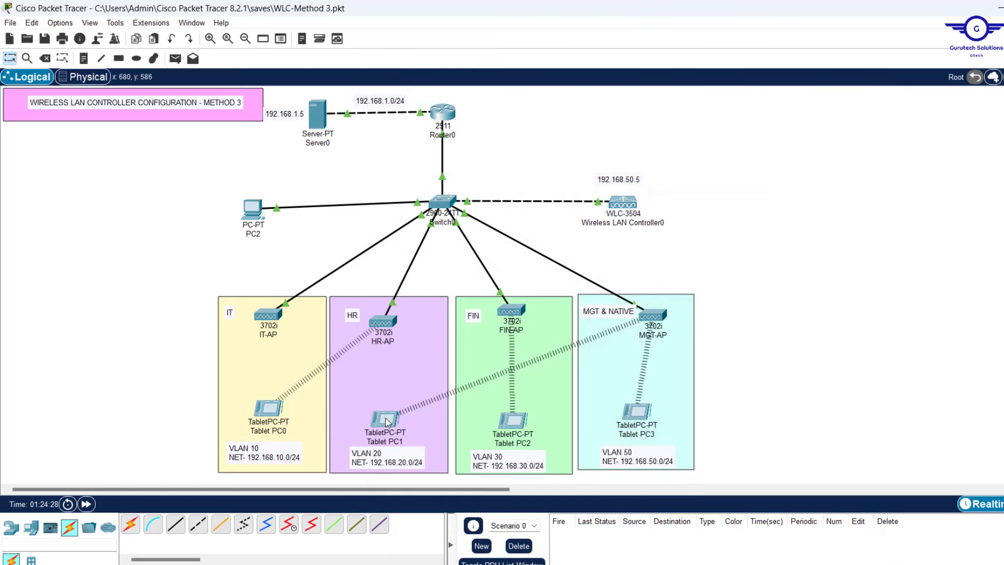
# Check Tablet PC1, PC2, PC3 info boxes: 192.168.20.11, 192.168.30.12, 192.168.50.15
pyautogui.moveTo(387, 421)
pyautogui.moveTo(513, 429)
pyautogui.moveTo(640, 416)
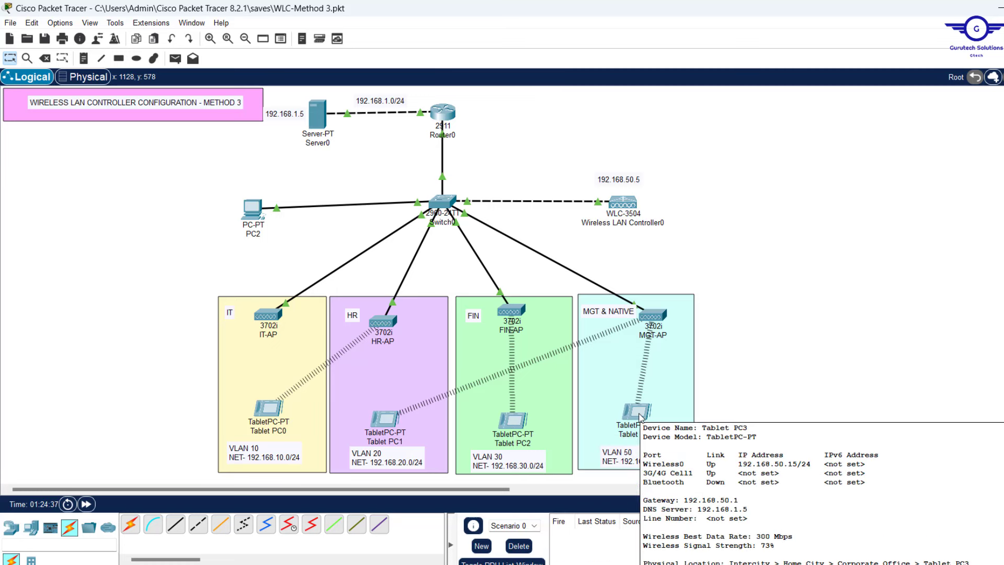